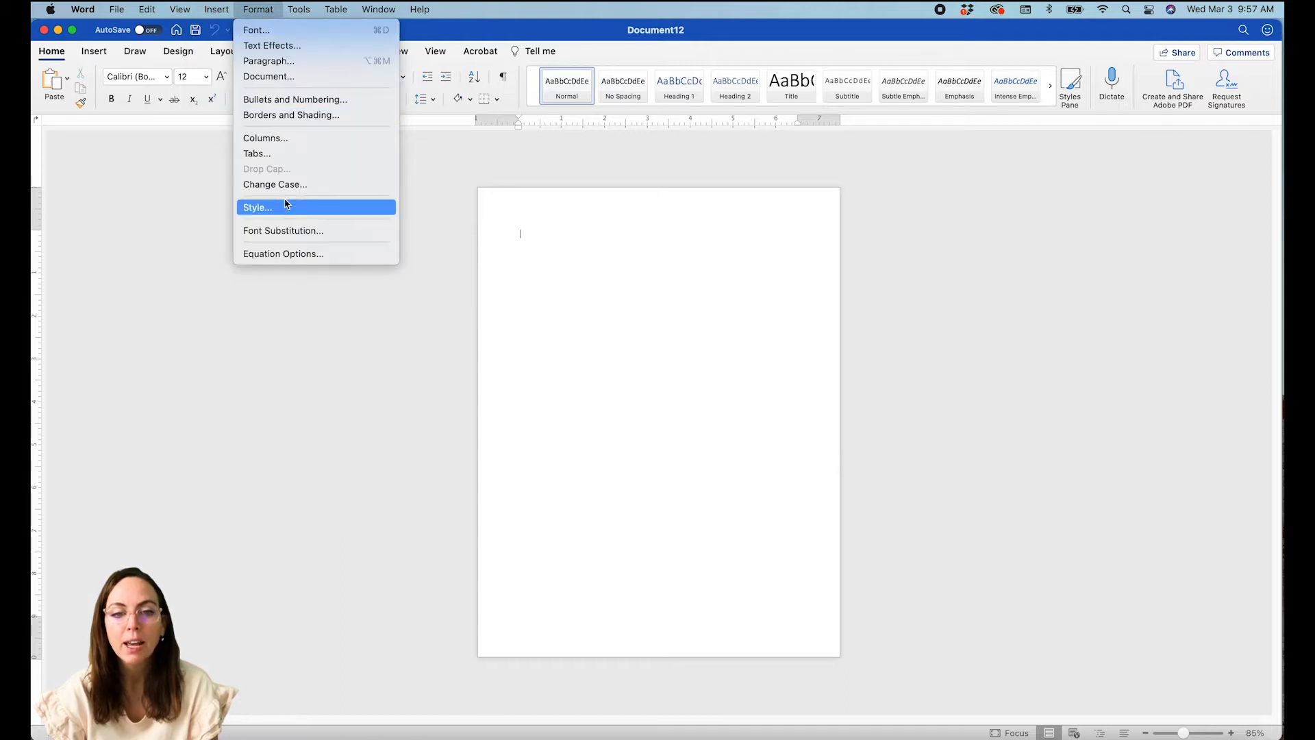
Set the document's page to a custom paper size 12 in wide and 12 in high.
left_click(458, 219)
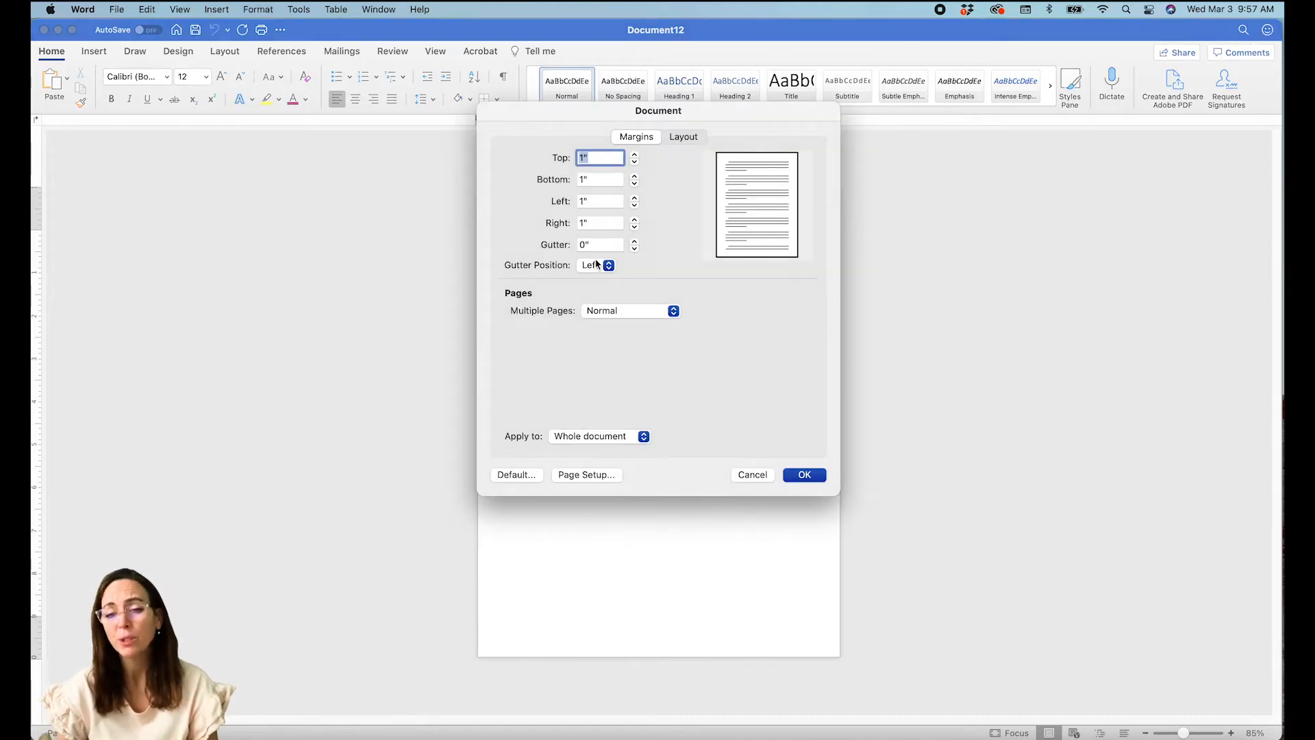
left_click(683, 144)
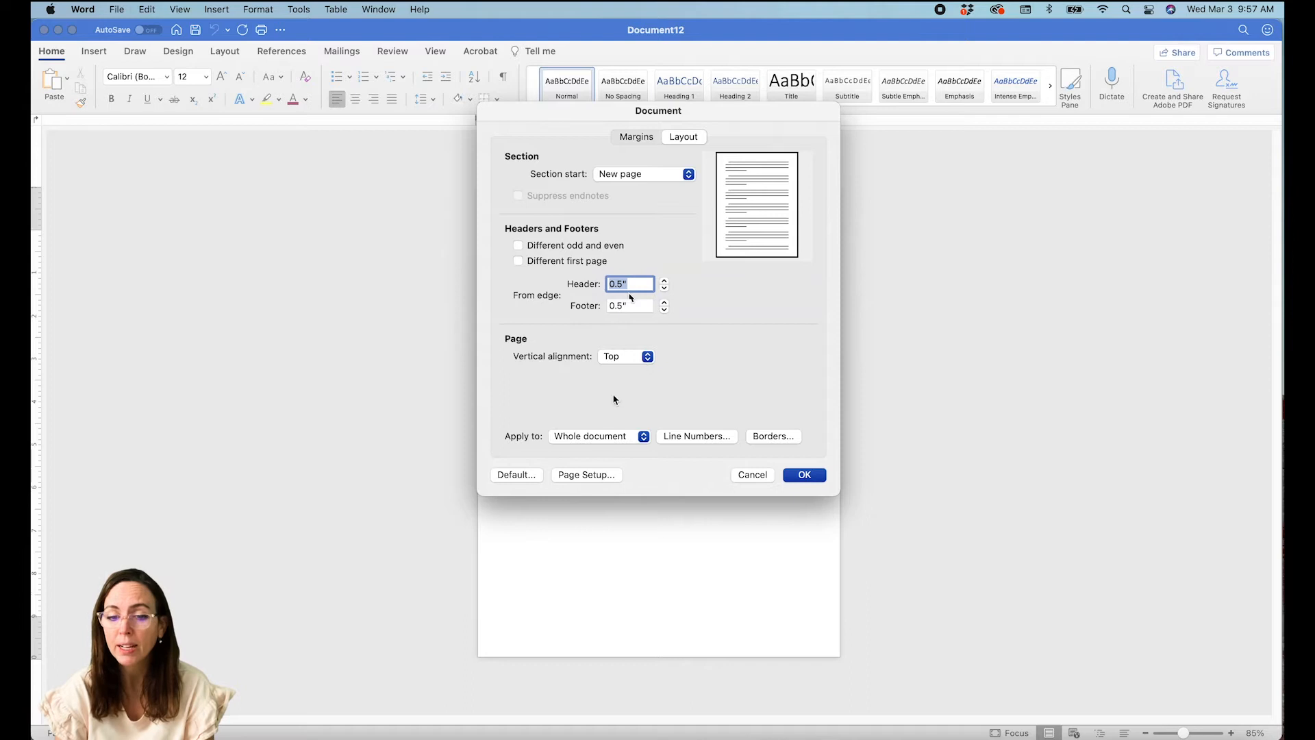
left_click(587, 475)
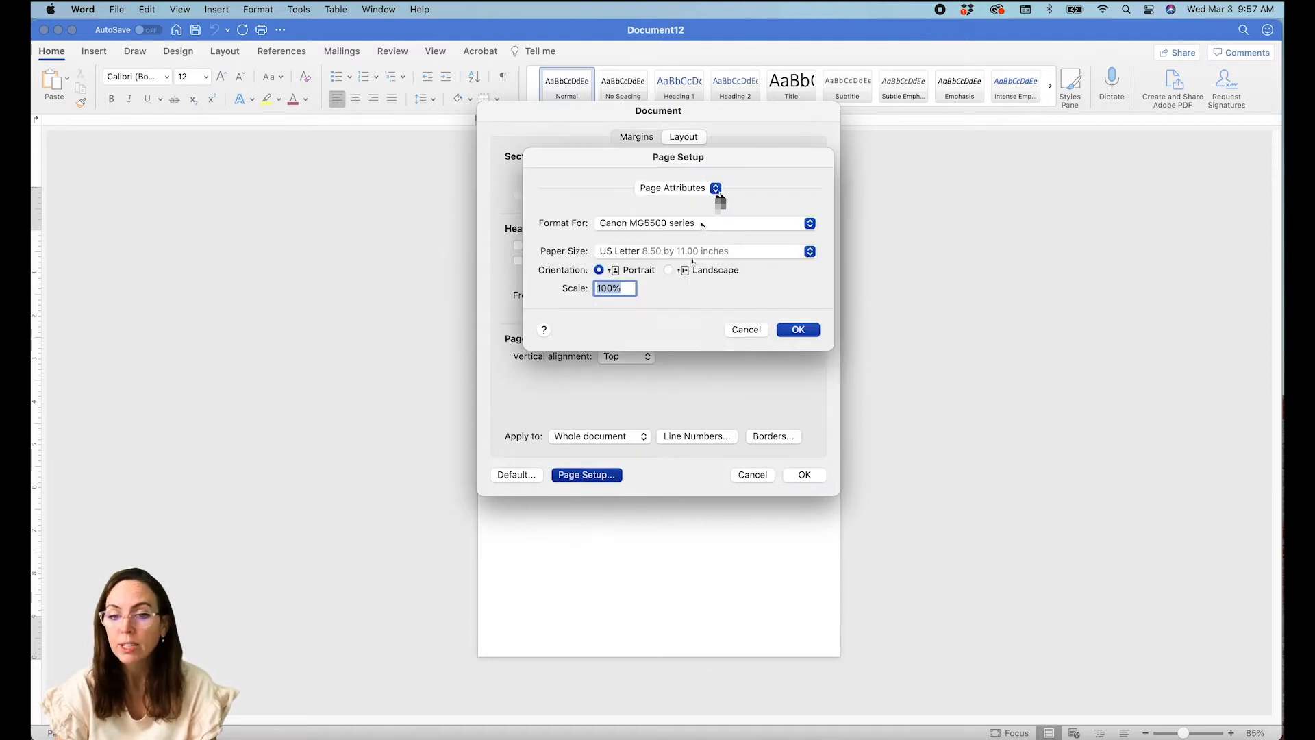
left_click(695, 253)
left_click(716, 299)
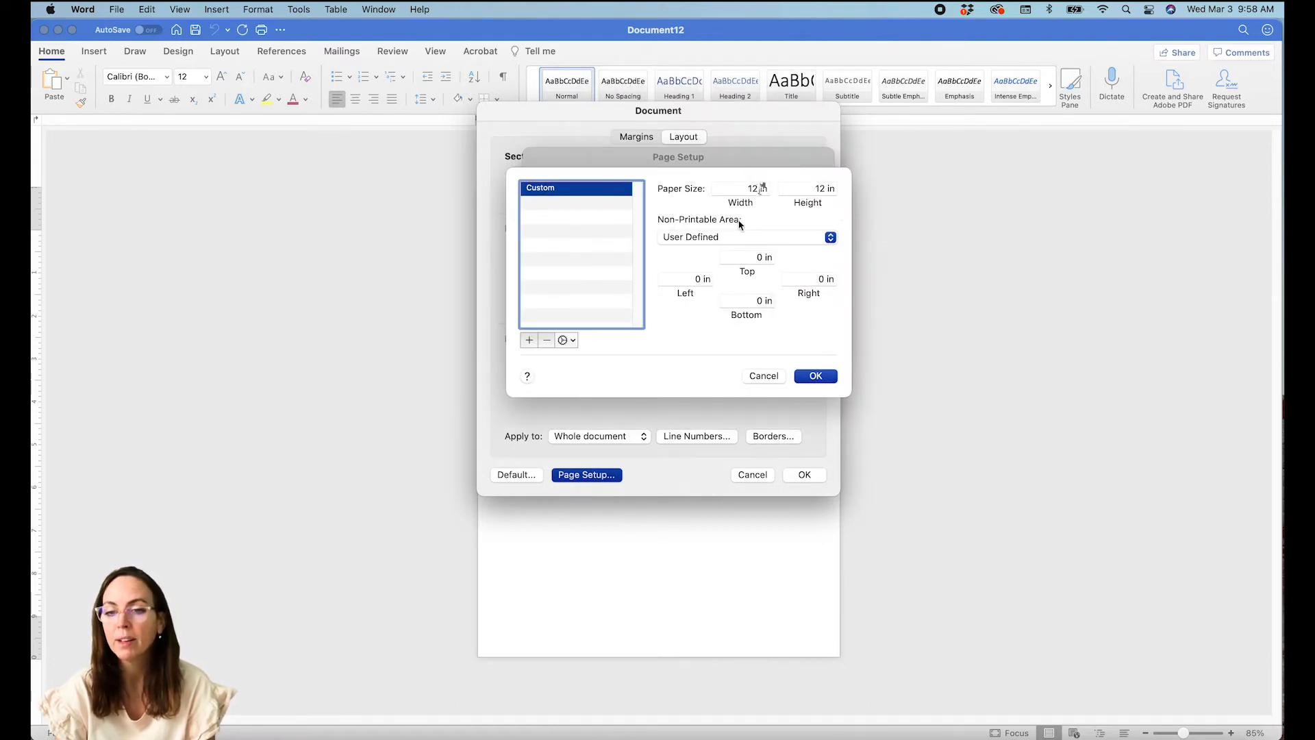
left_click(752, 188)
type("12")
key("Tab")
type("12")
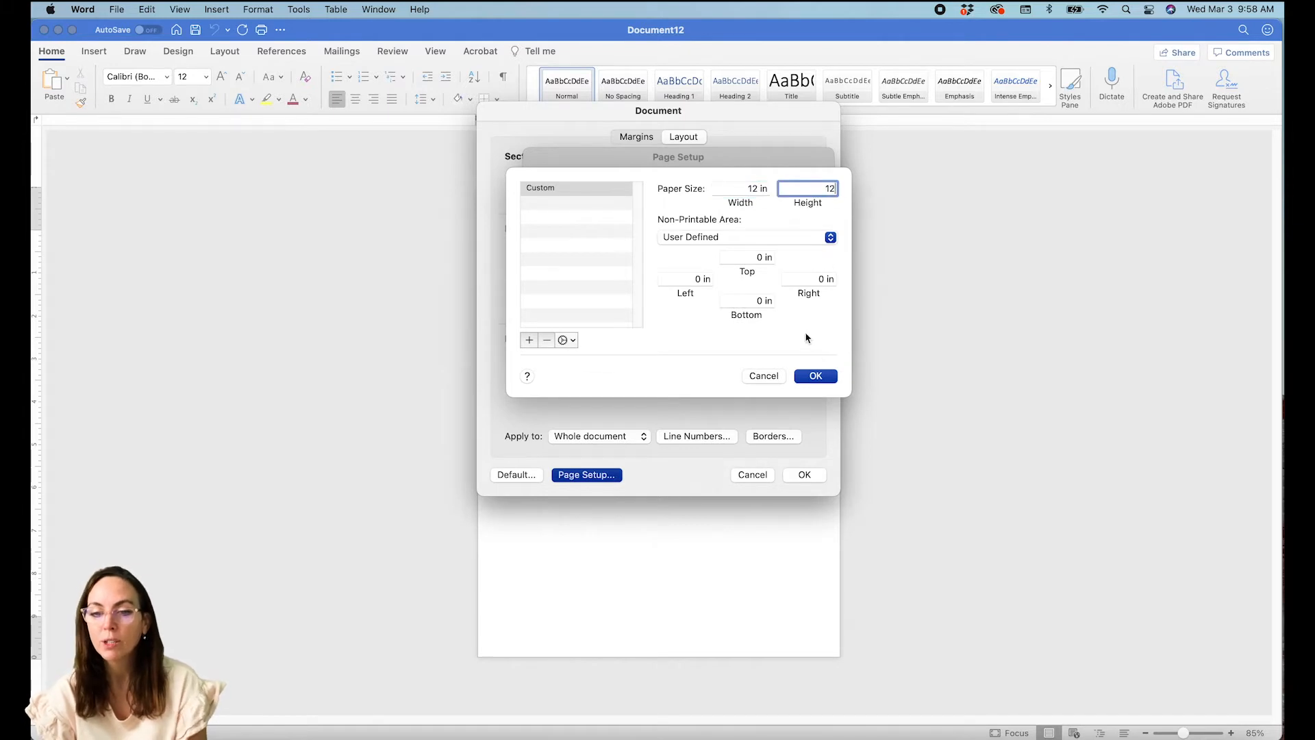
left_click(815, 375)
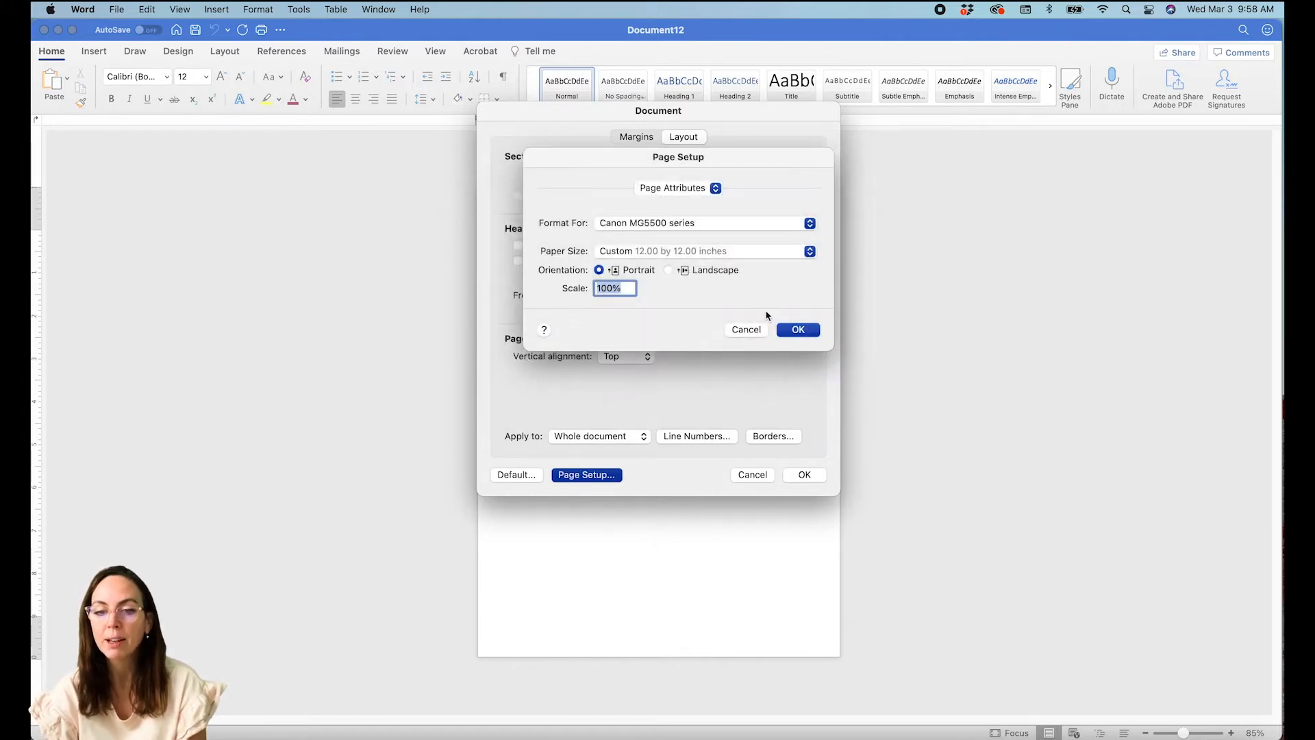
left_click(795, 330)
Set the top, bottom, left and right margins and the gutter to 0, ignoring the printable area warning.
left_click(635, 137)
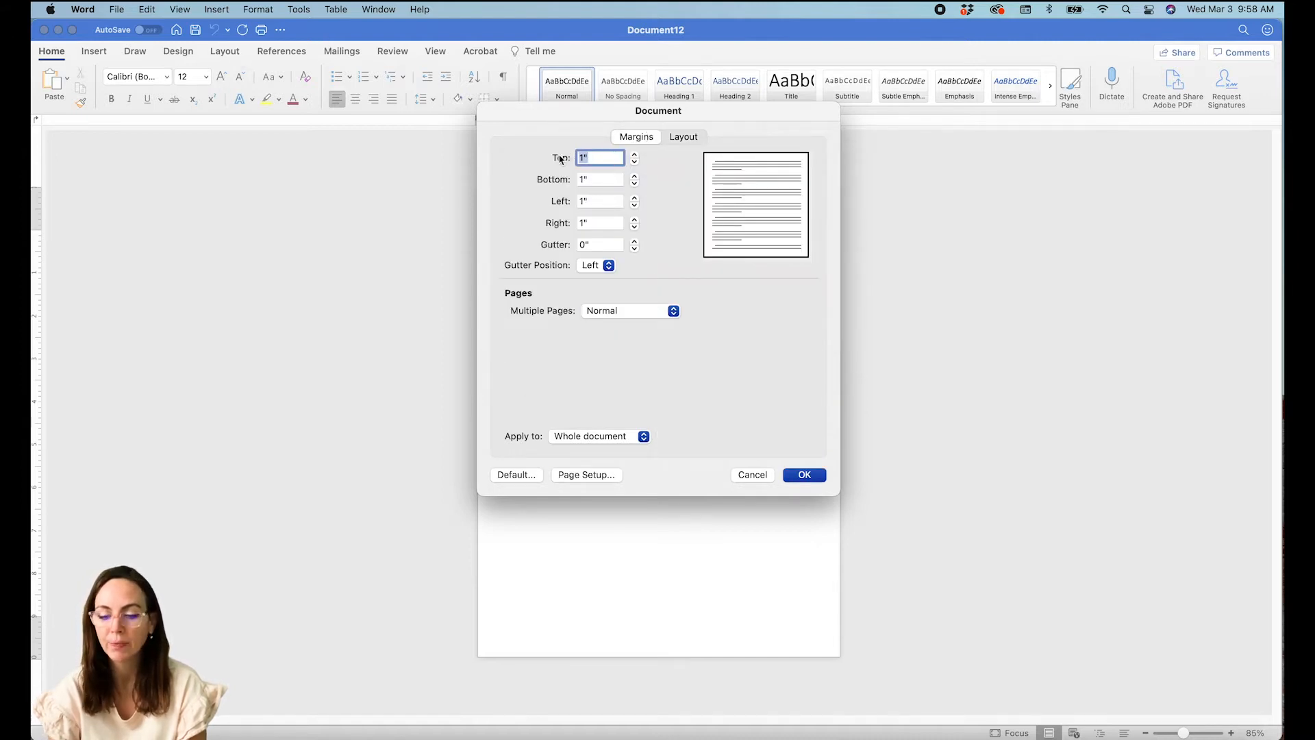
type("0")
key("Tab")
type("0")
key("Tab")
type("0")
key("Tab")
type("0")
key("Tab")
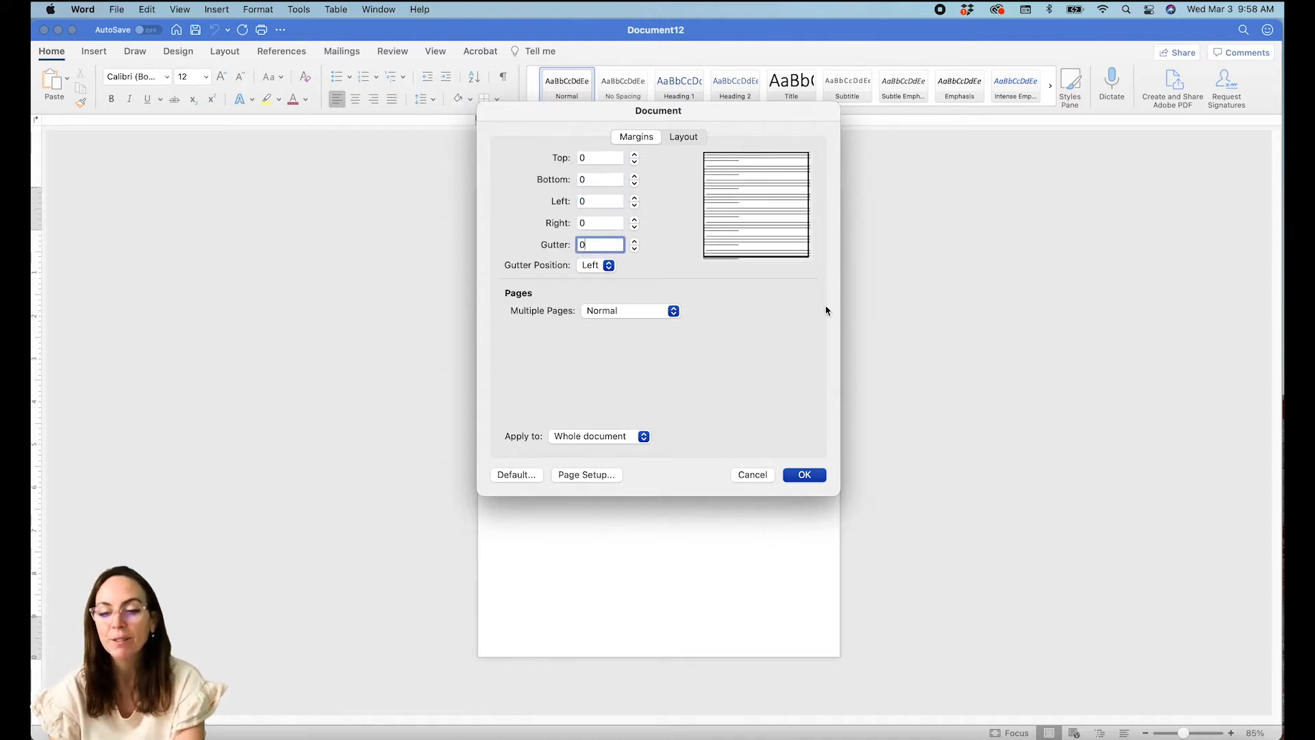
left_click(798, 473)
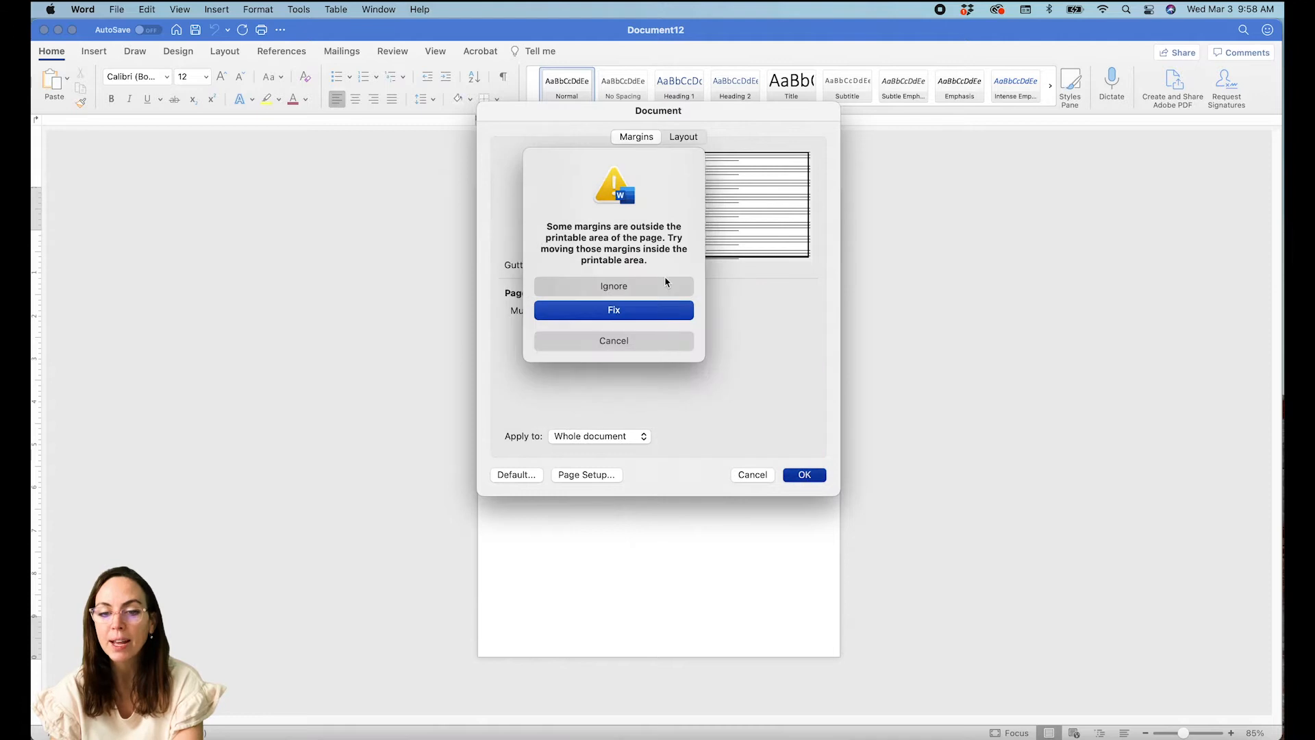
left_click(660, 287)
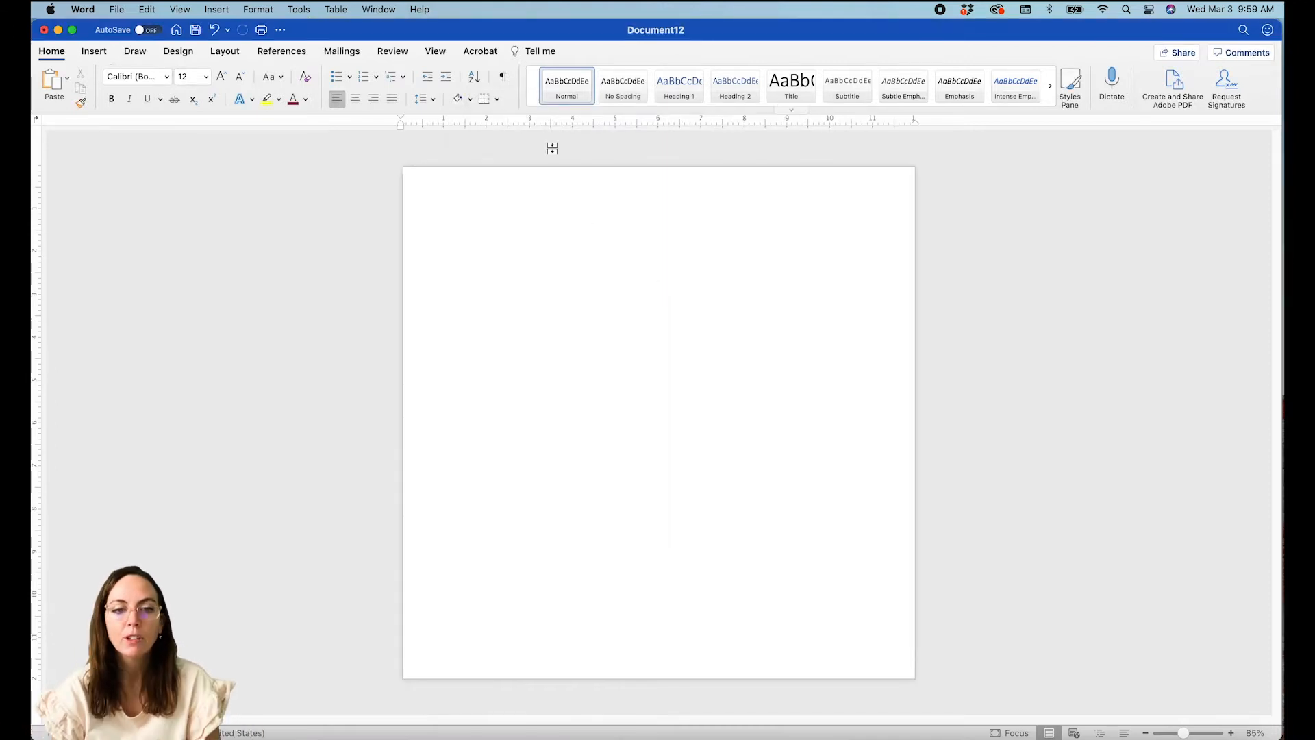
Draw a text box about 6.34" wide and 1.16" high near the upper-left corner of the page.
left_click(94, 51)
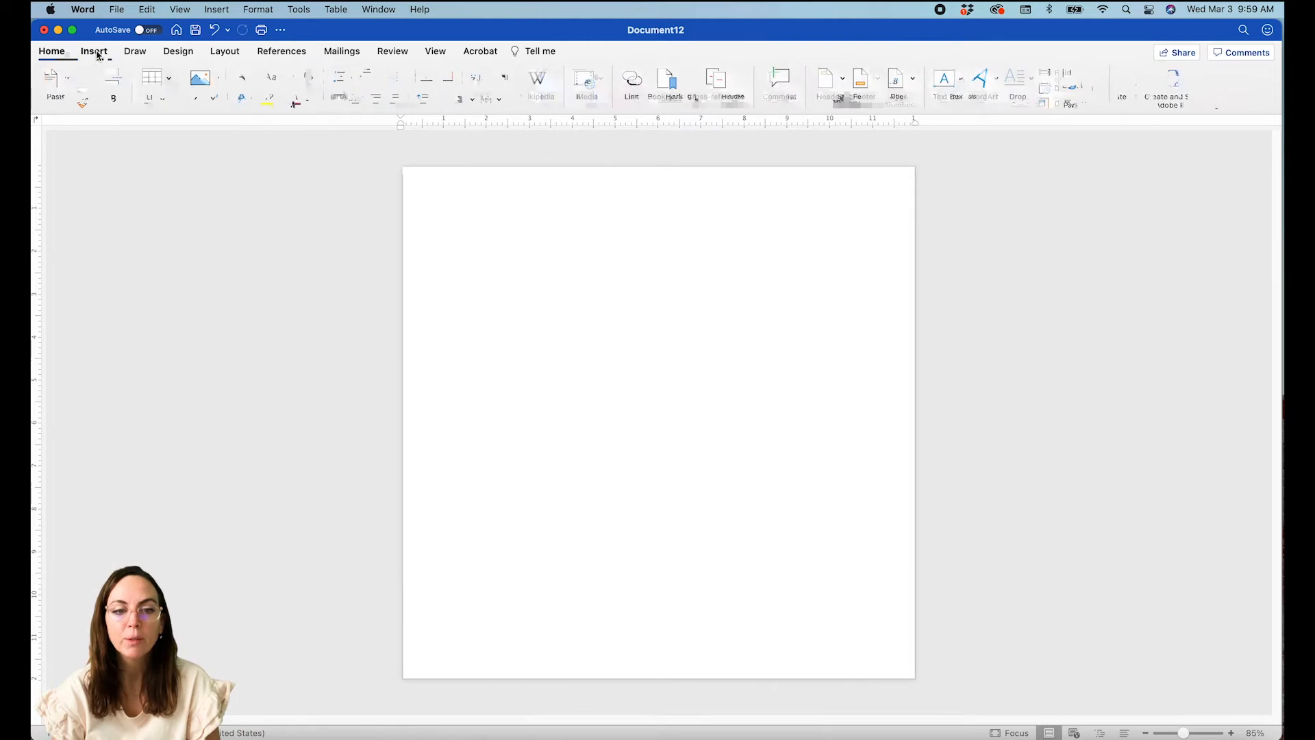
left_click(961, 79)
left_click(959, 100)
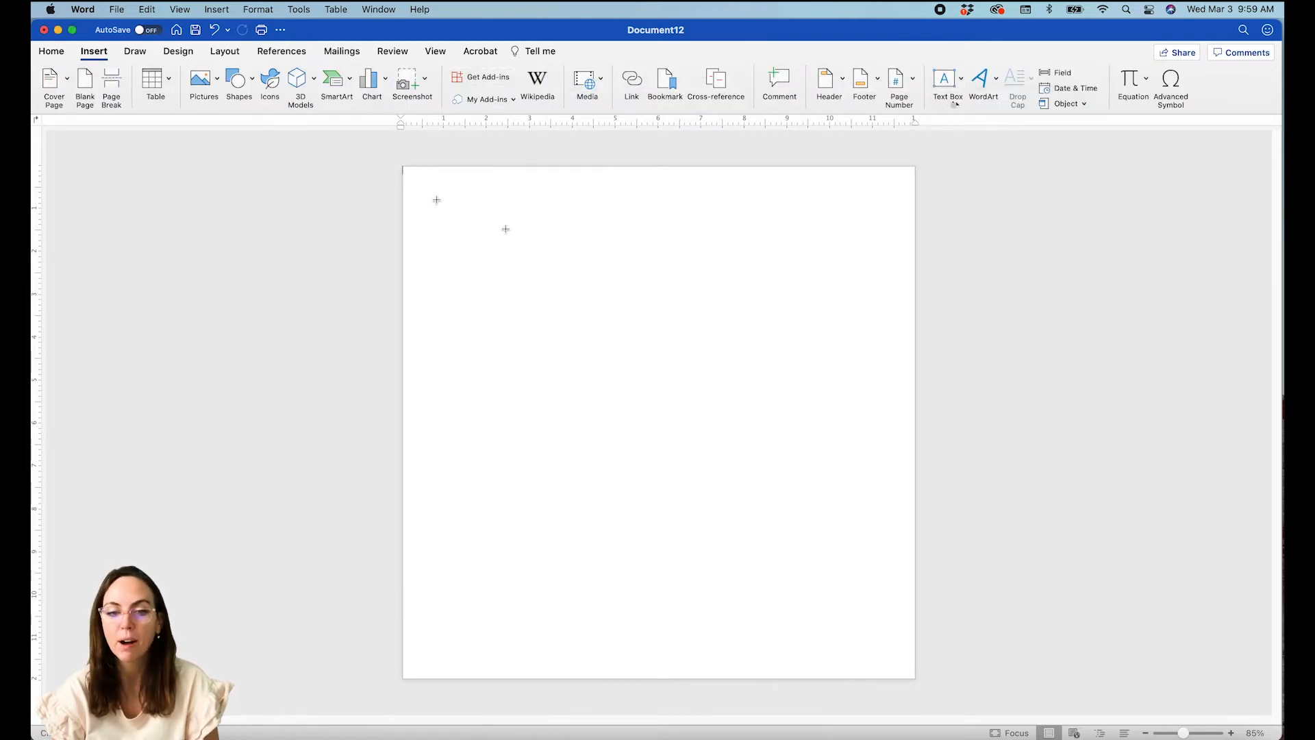
left_click_drag(433, 198, 704, 249)
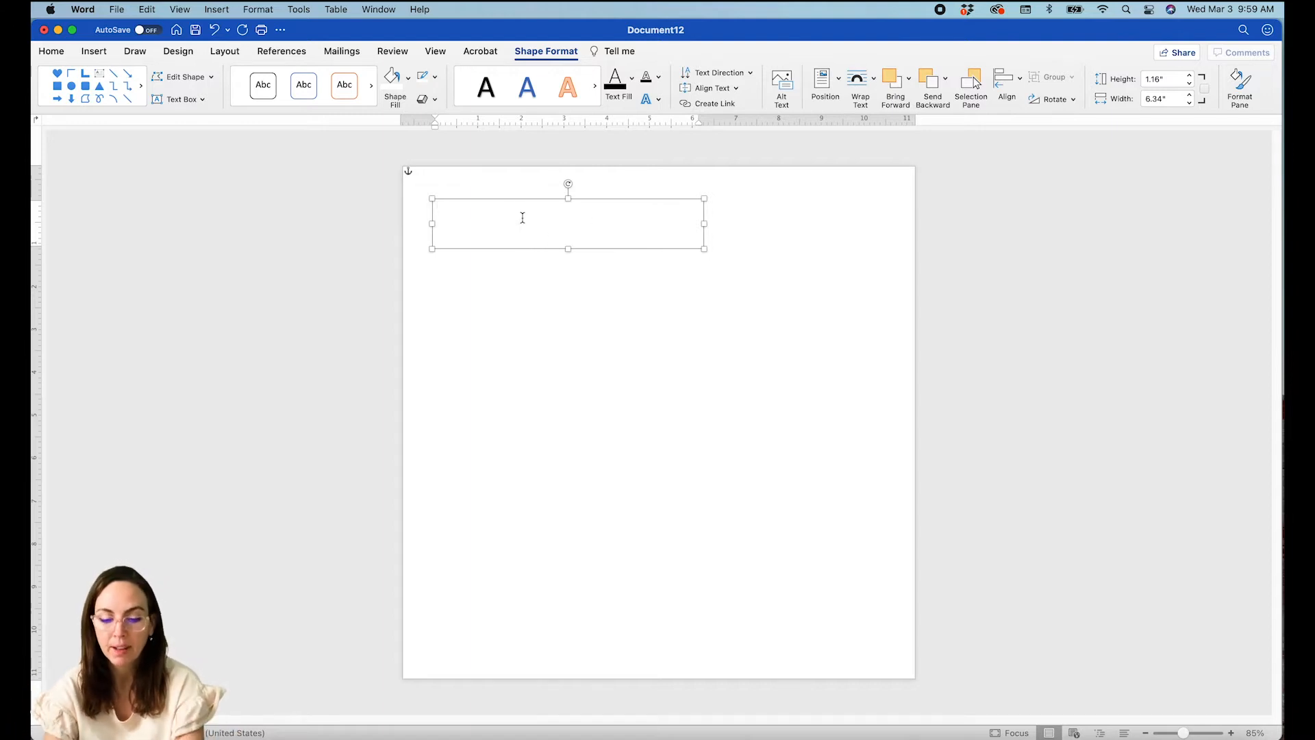
Enter "Chi kappa delta" in the text box and change its initial letter to a lowercase c.
type("Chi kappa delta")
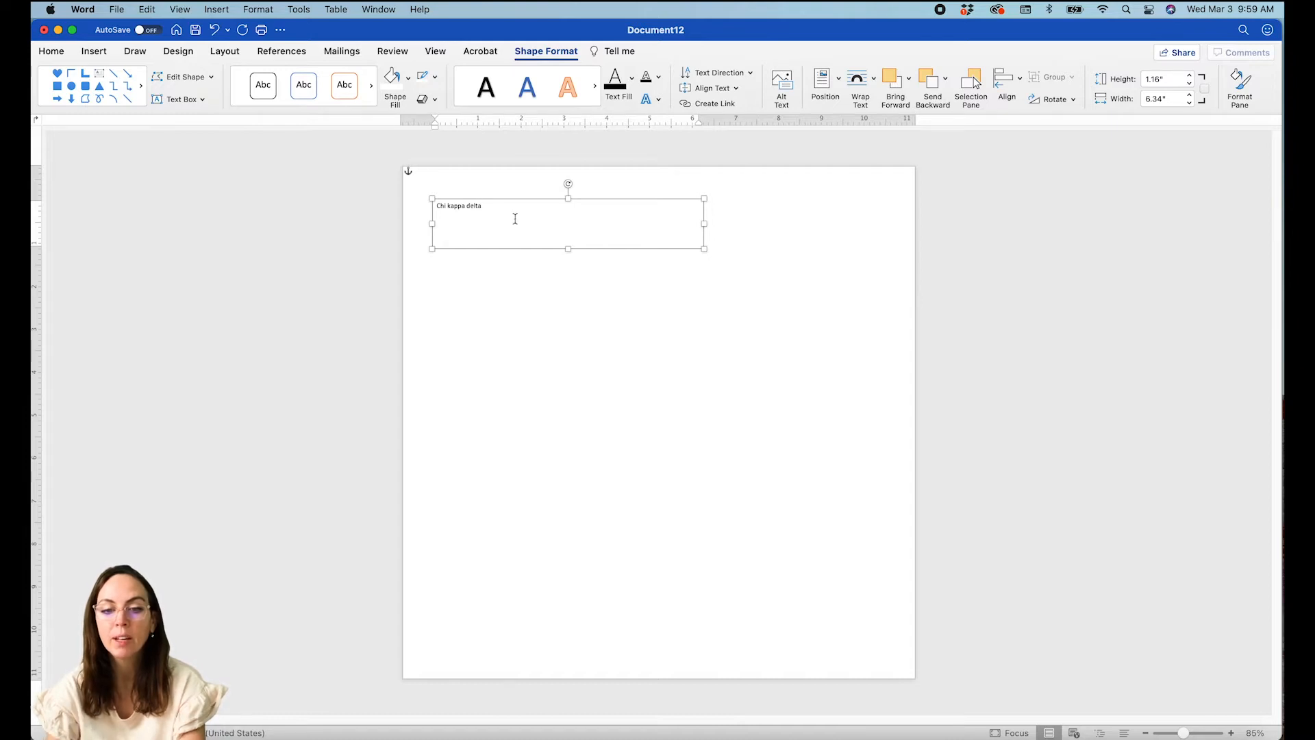
left_click(440, 205)
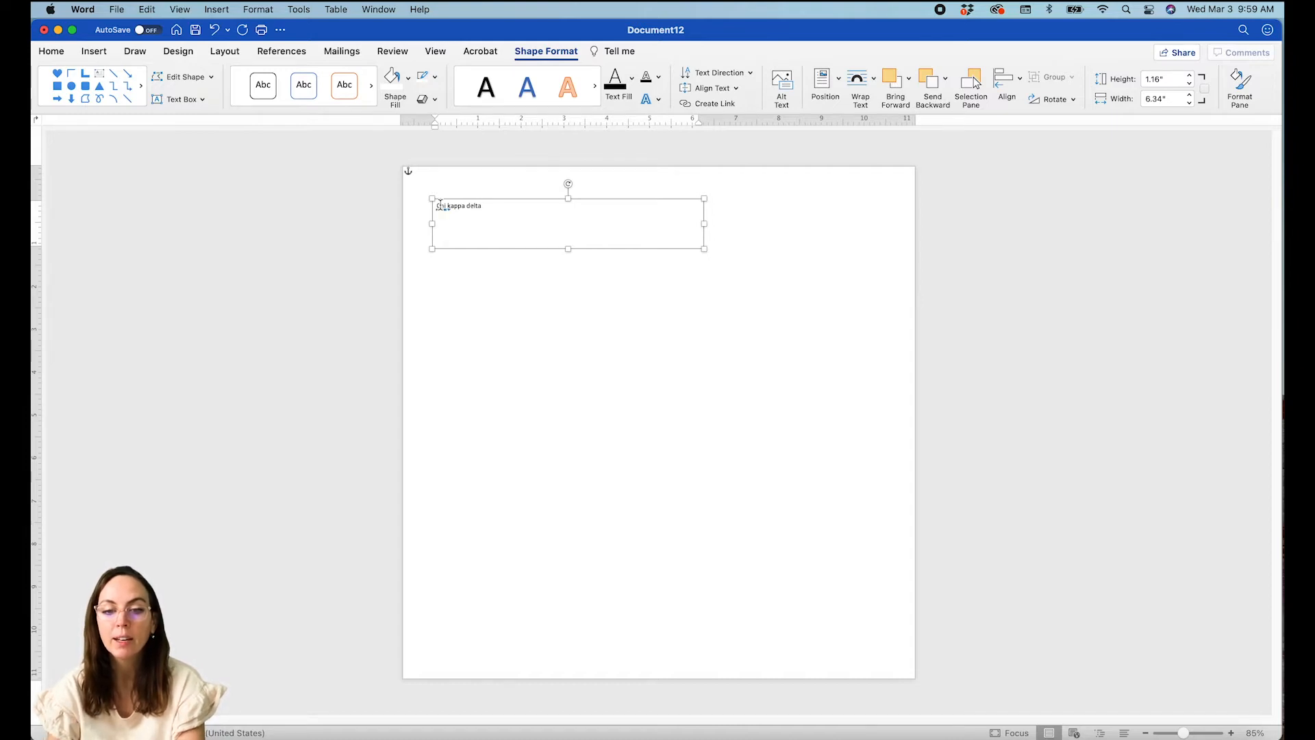
key("BackSpace")
type("c")
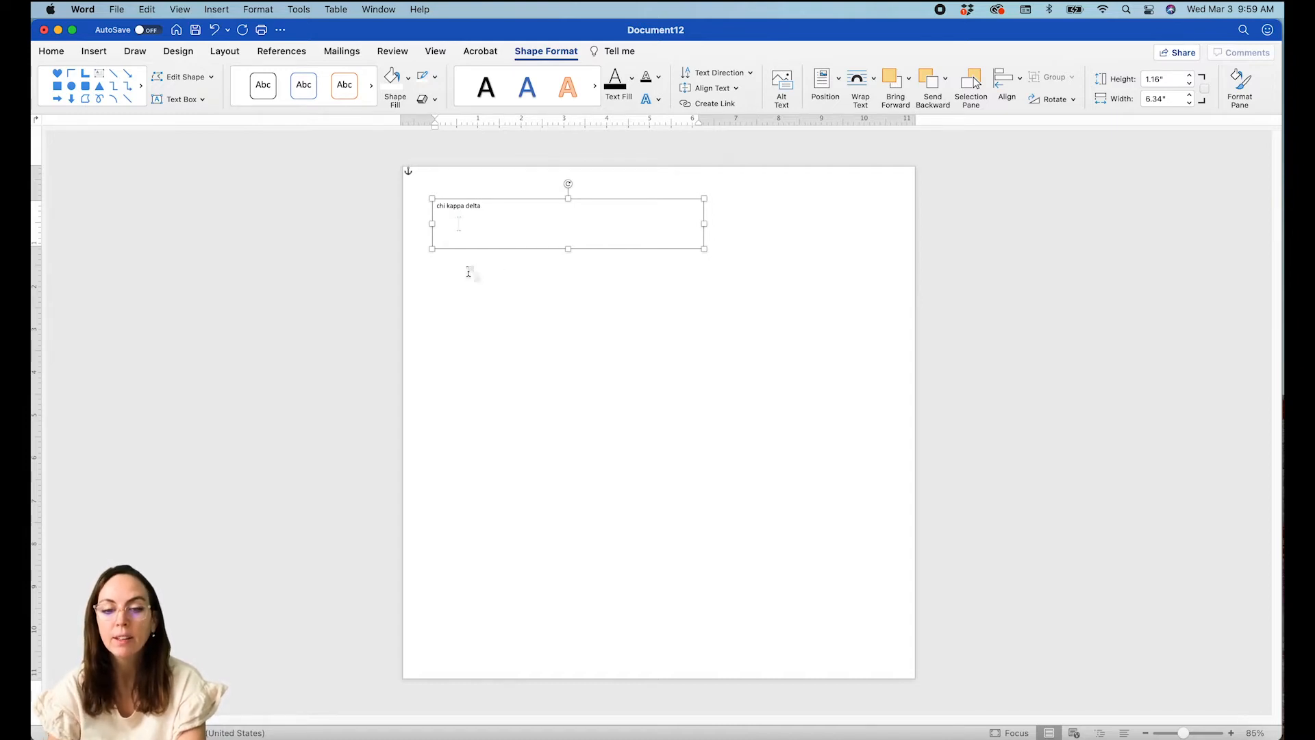
Format the whole "chi kappa delta" text in the Segoe Script font at size 48.
triple_click(459, 207)
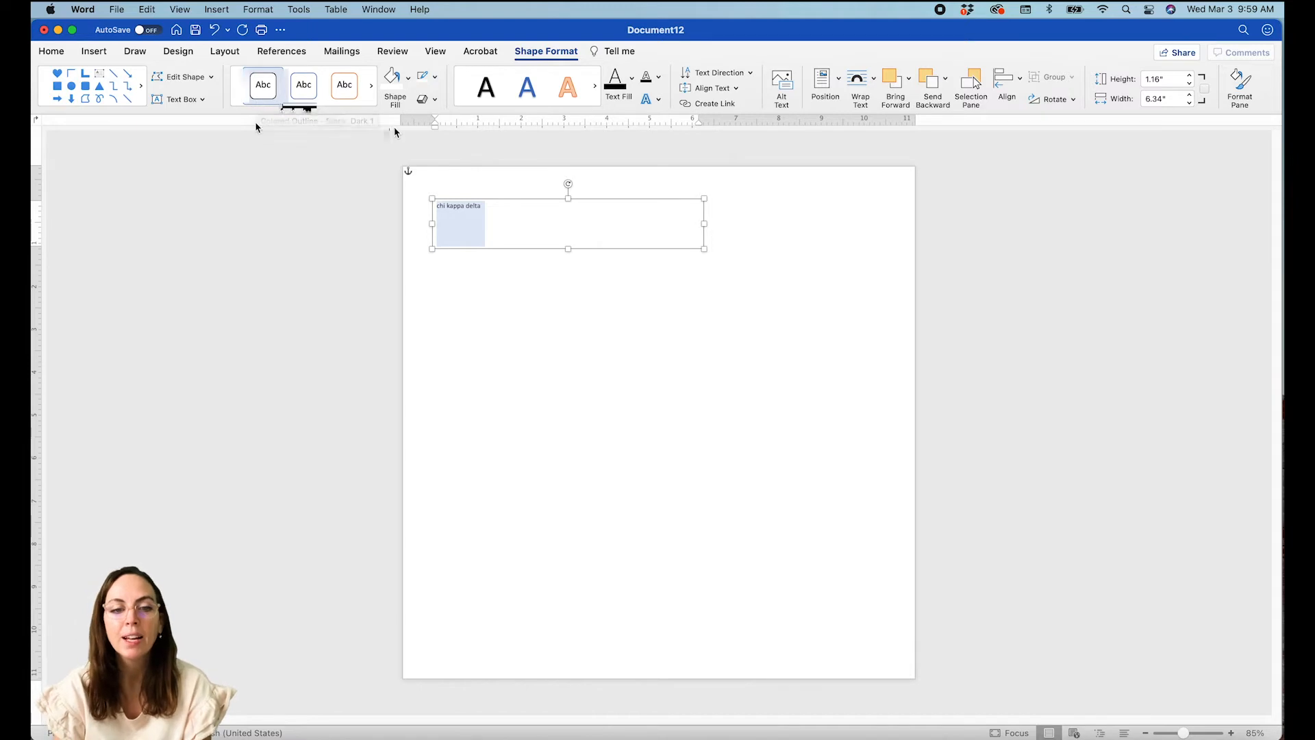
left_click(60, 58)
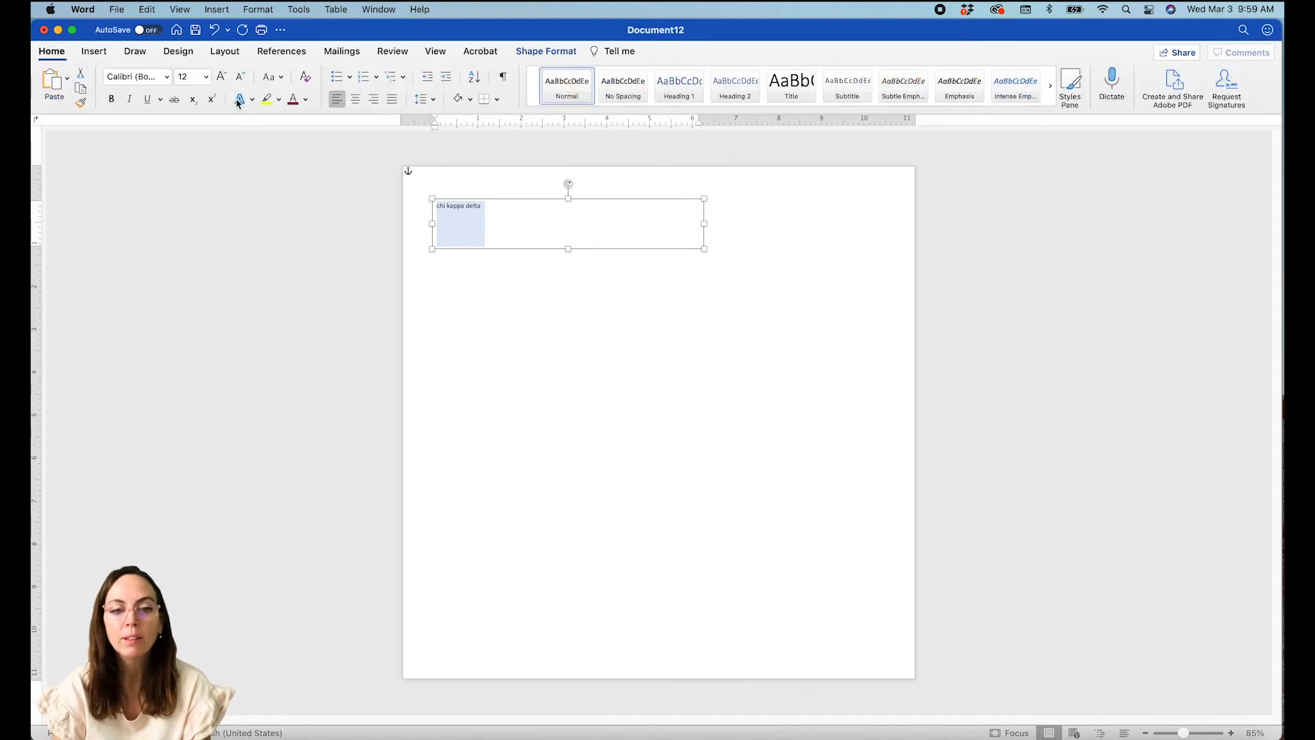
left_click(168, 78)
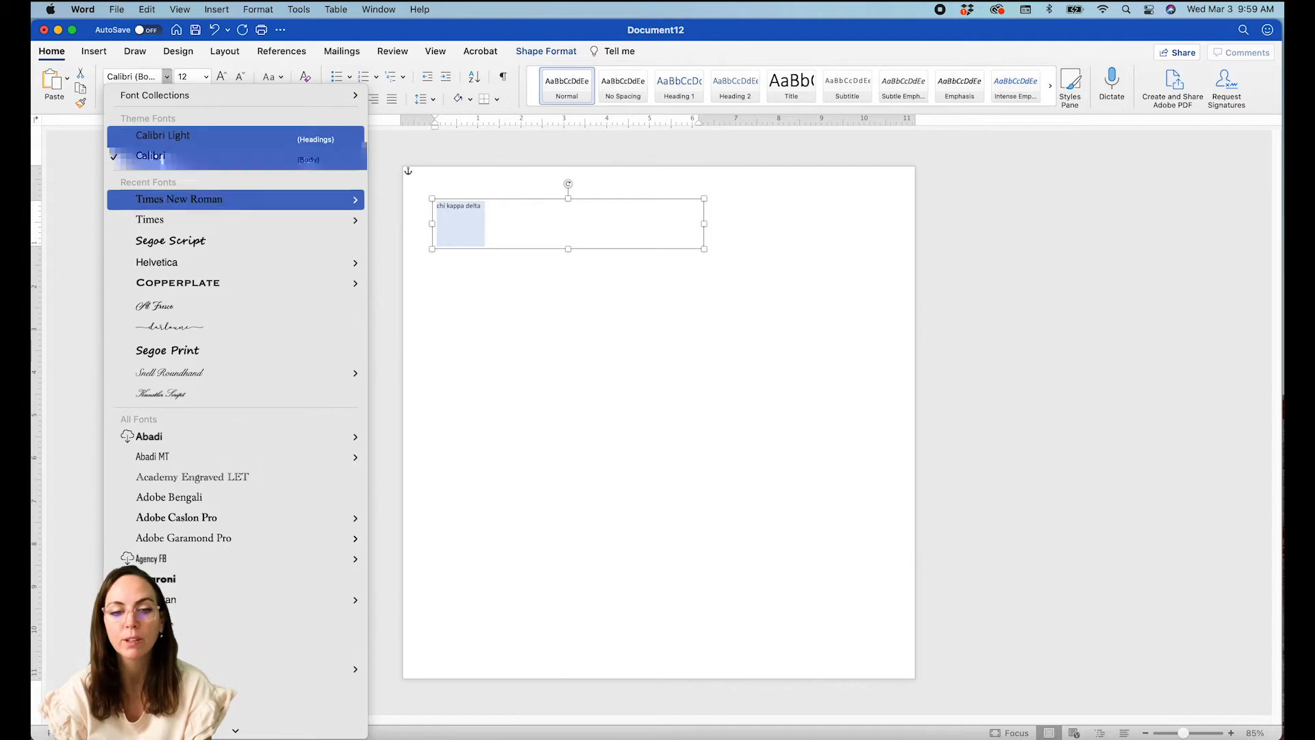
left_click(176, 245)
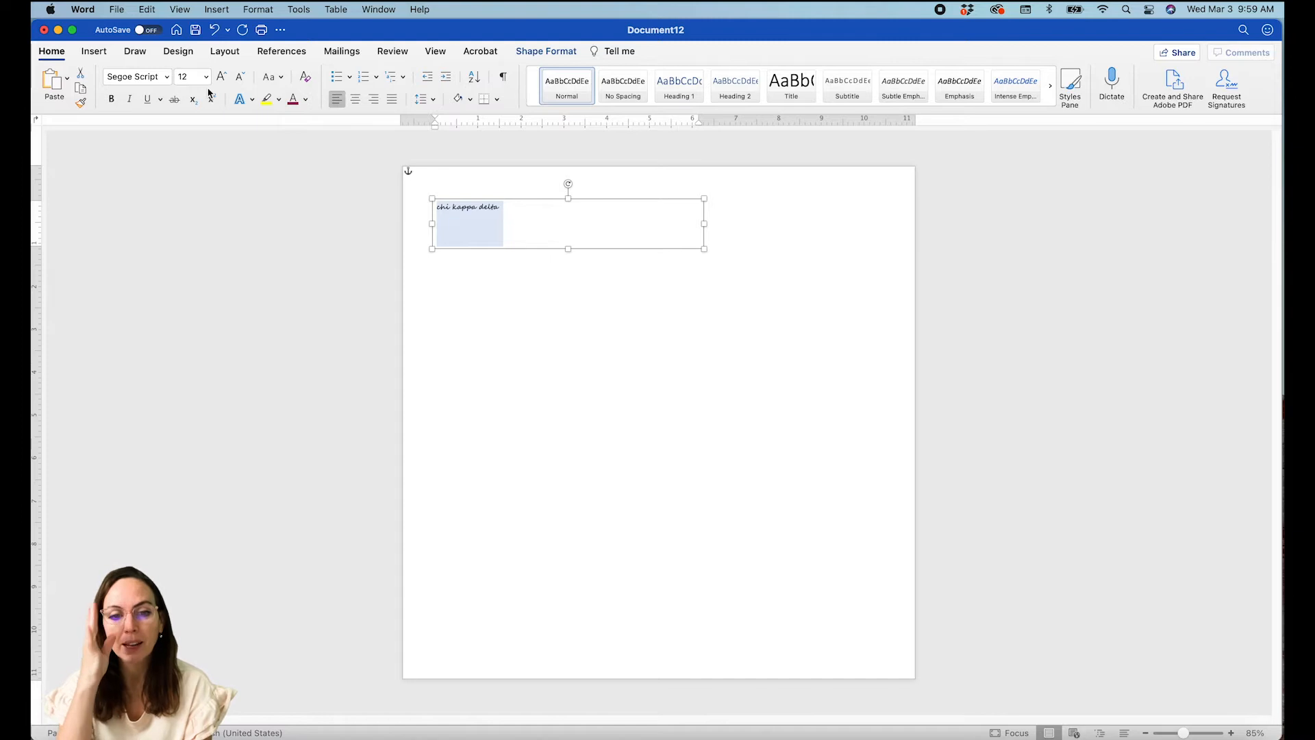
left_click(190, 76)
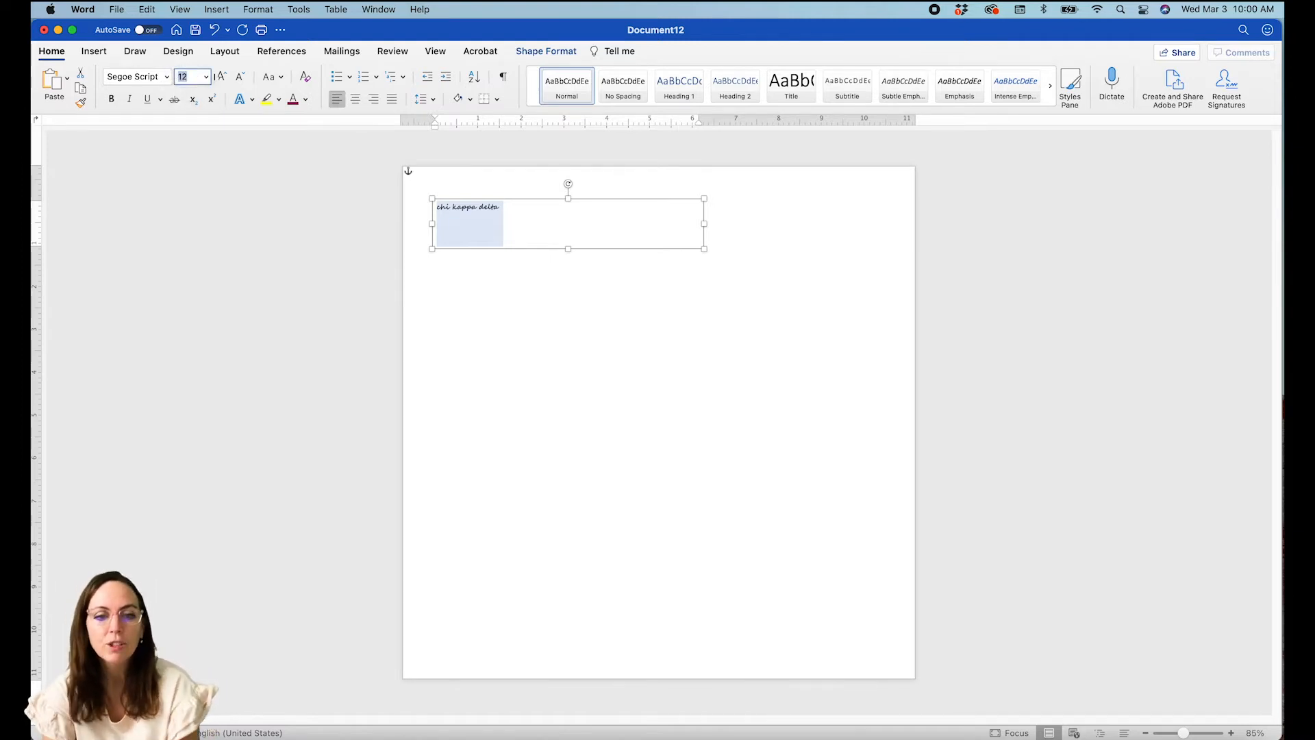
left_click(205, 76)
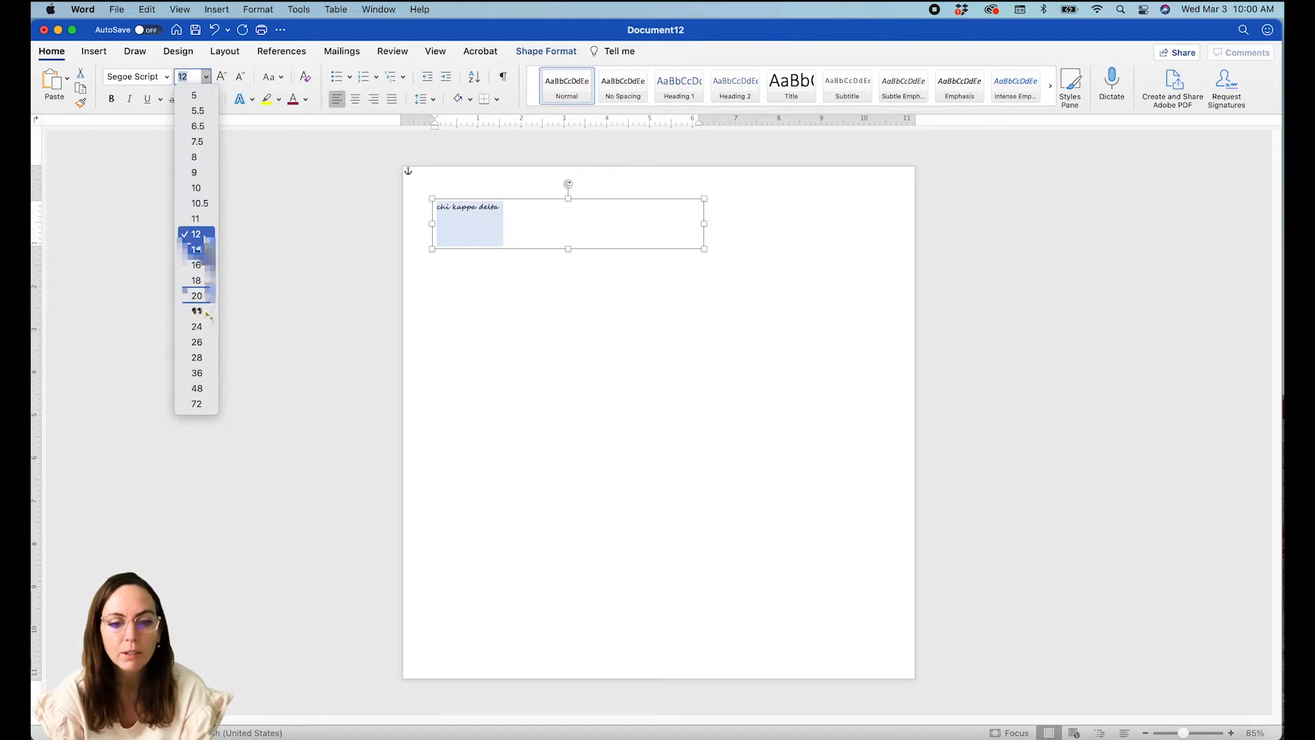
left_click(213, 390)
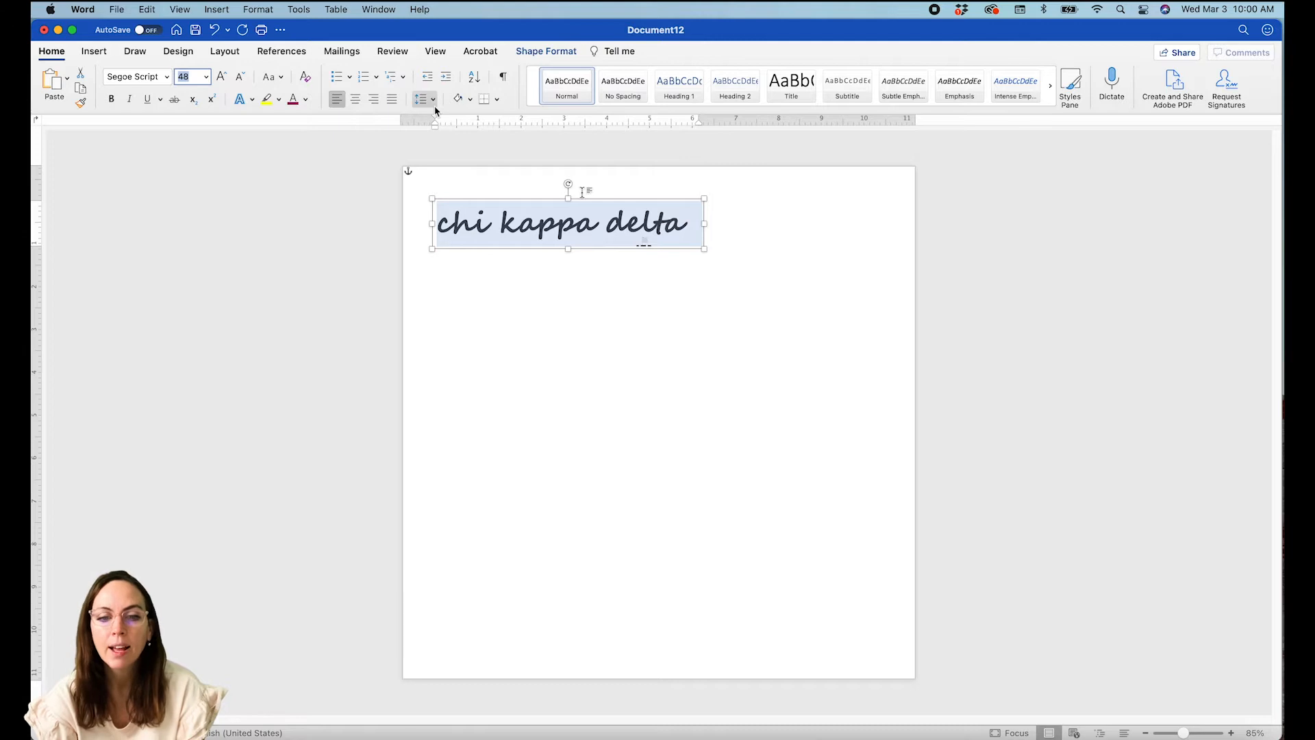
left_click(306, 100)
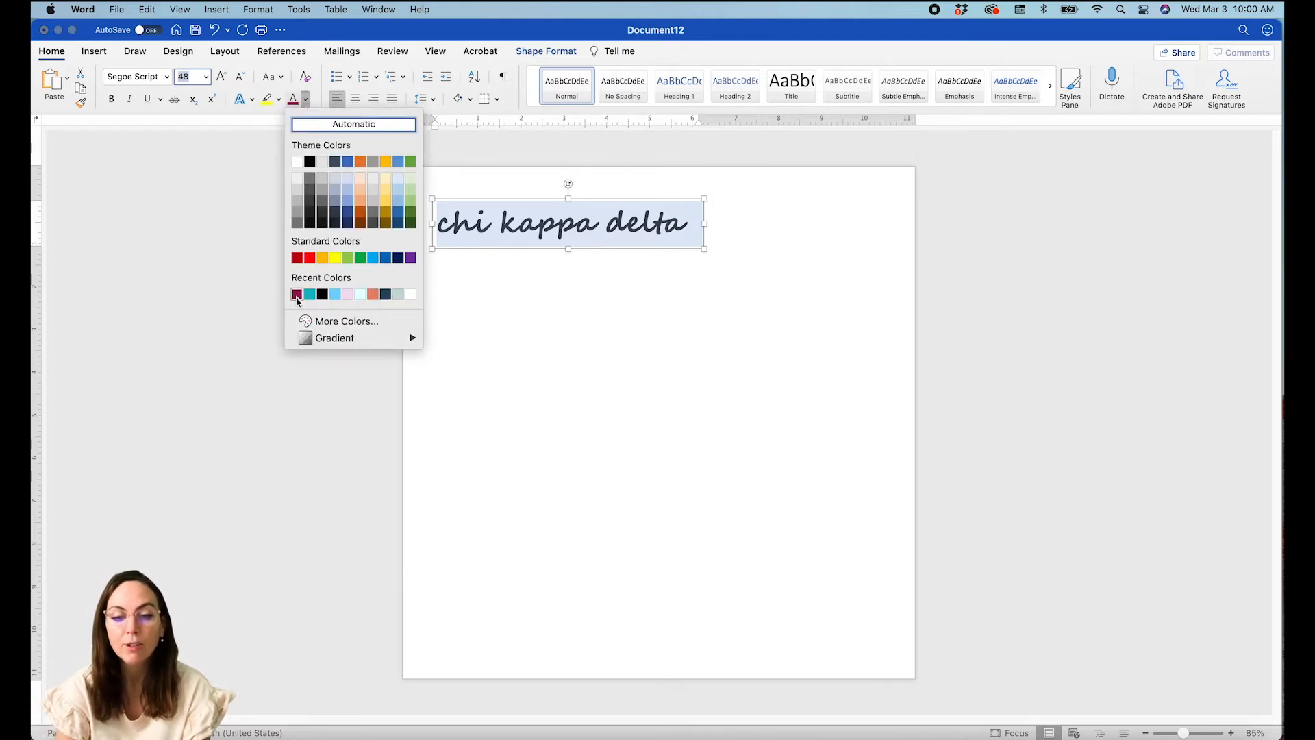
left_click(330, 321)
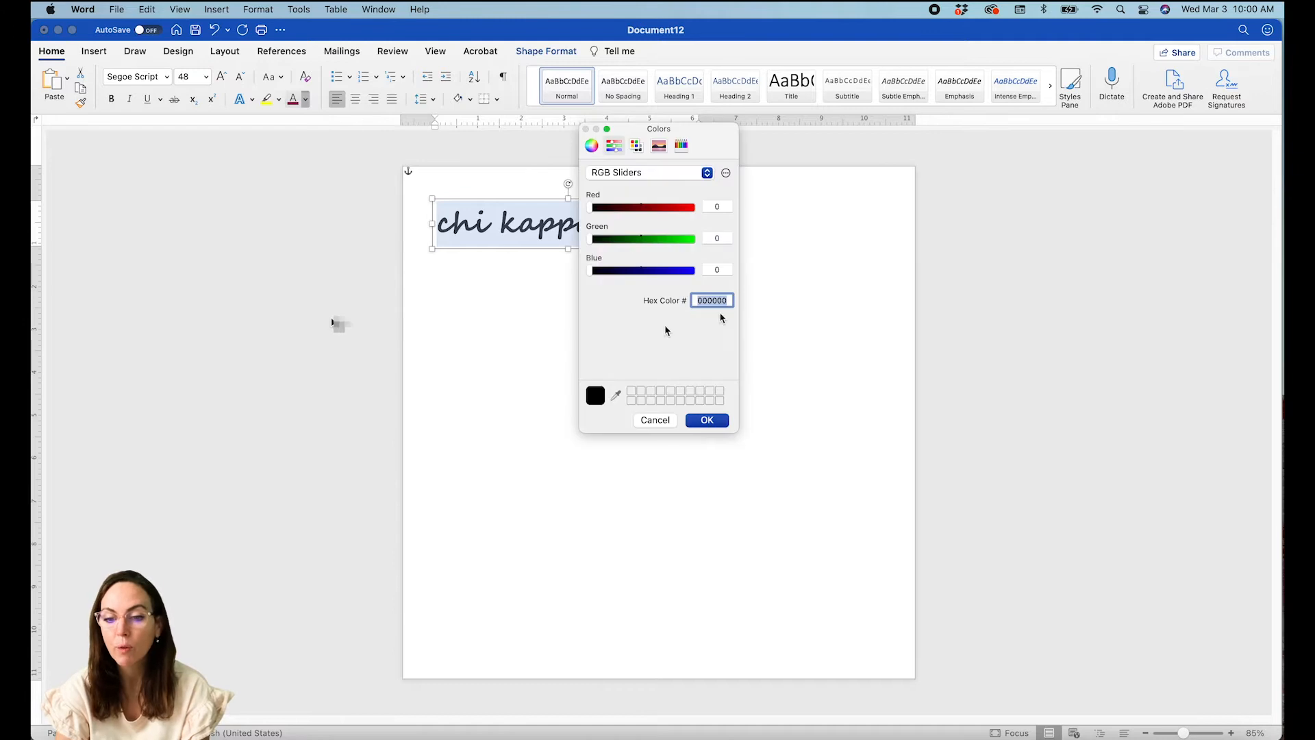
left_click(656, 420)
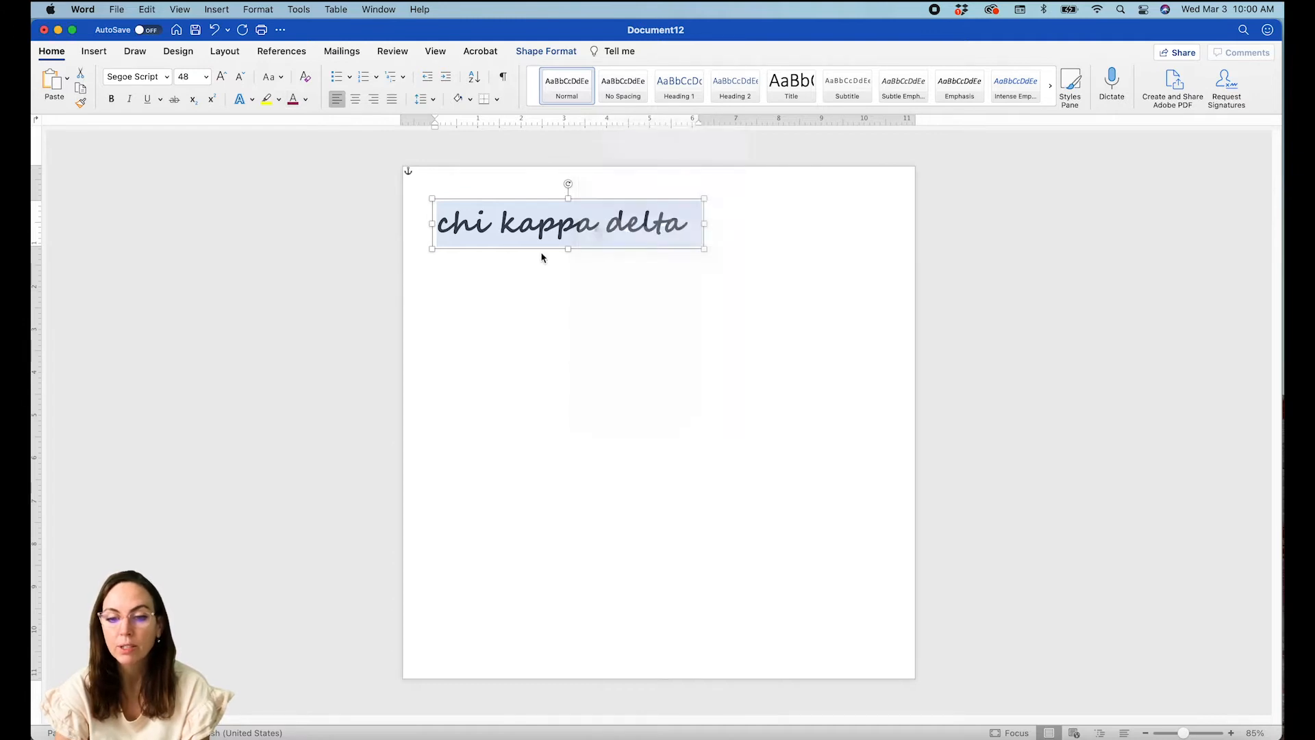
Color the entire "chi kappa delta" text dark plum, hex 941651.
left_click(536, 226)
double_click(531, 228)
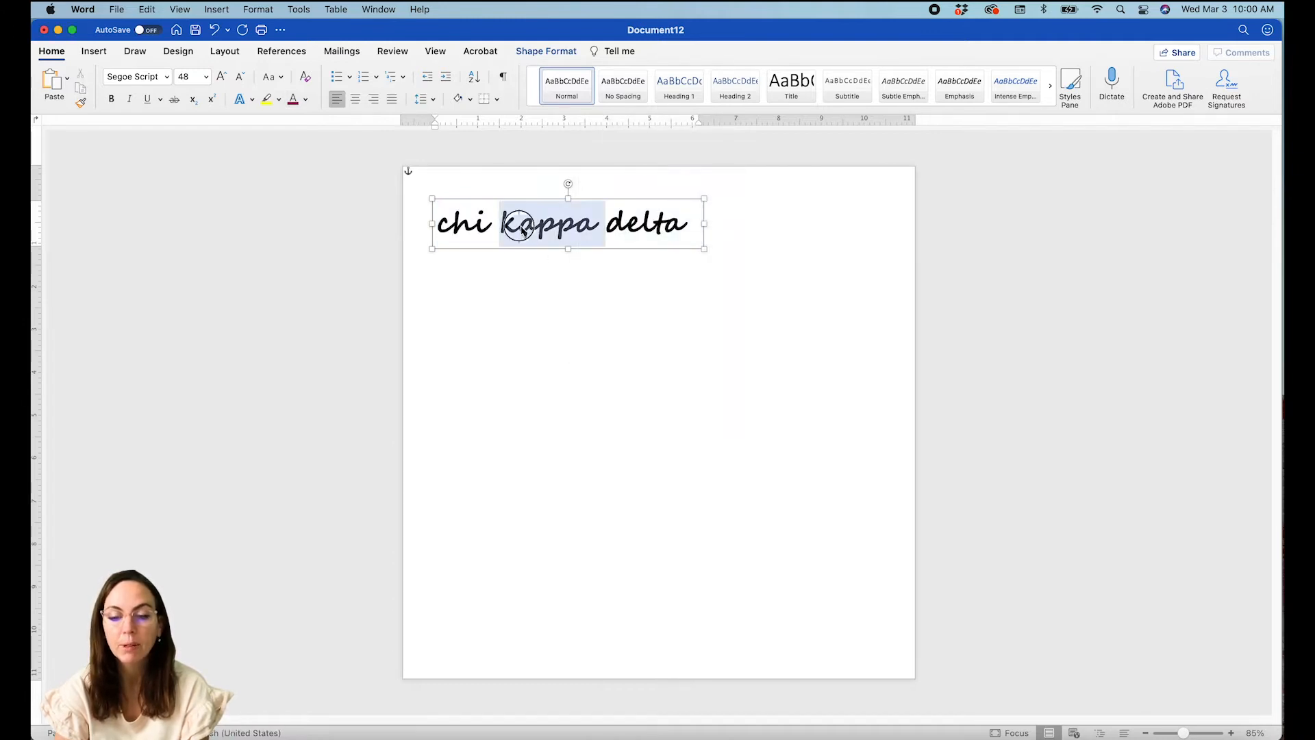
key("super+a")
left_click(292, 99)
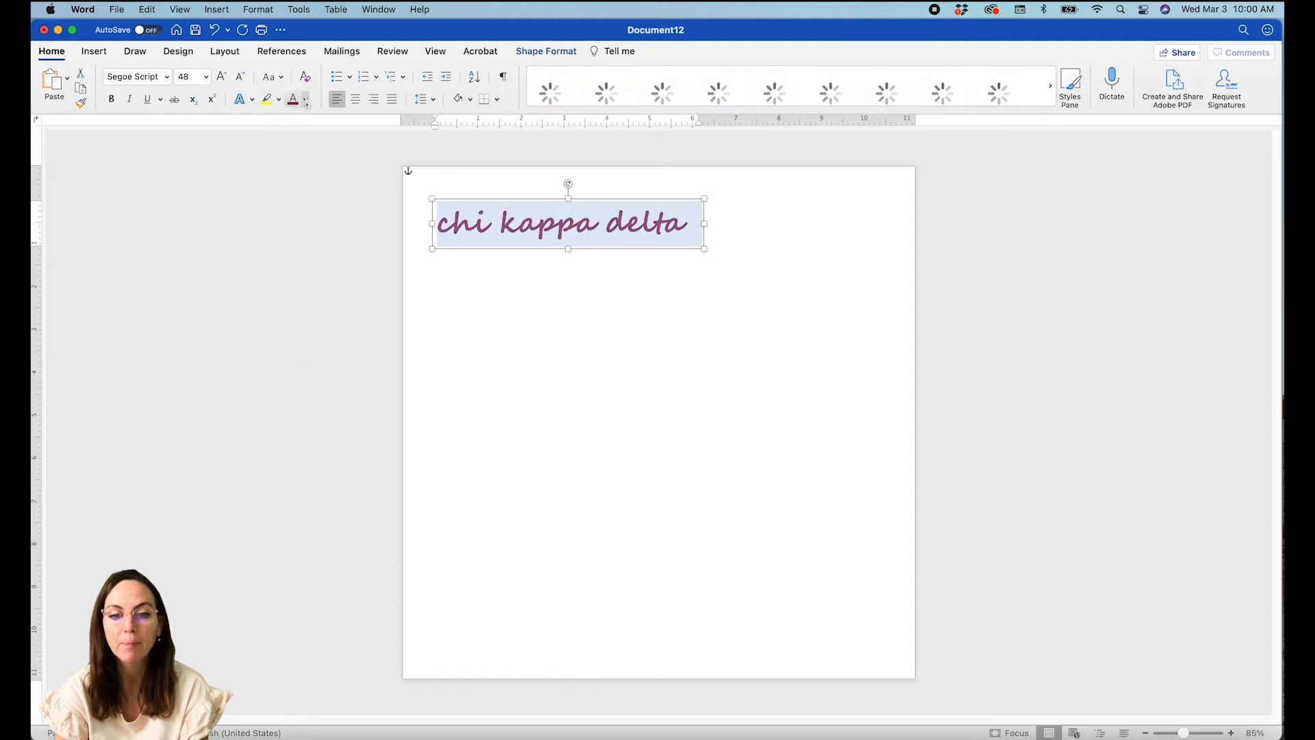
left_click(306, 99)
left_click(328, 320)
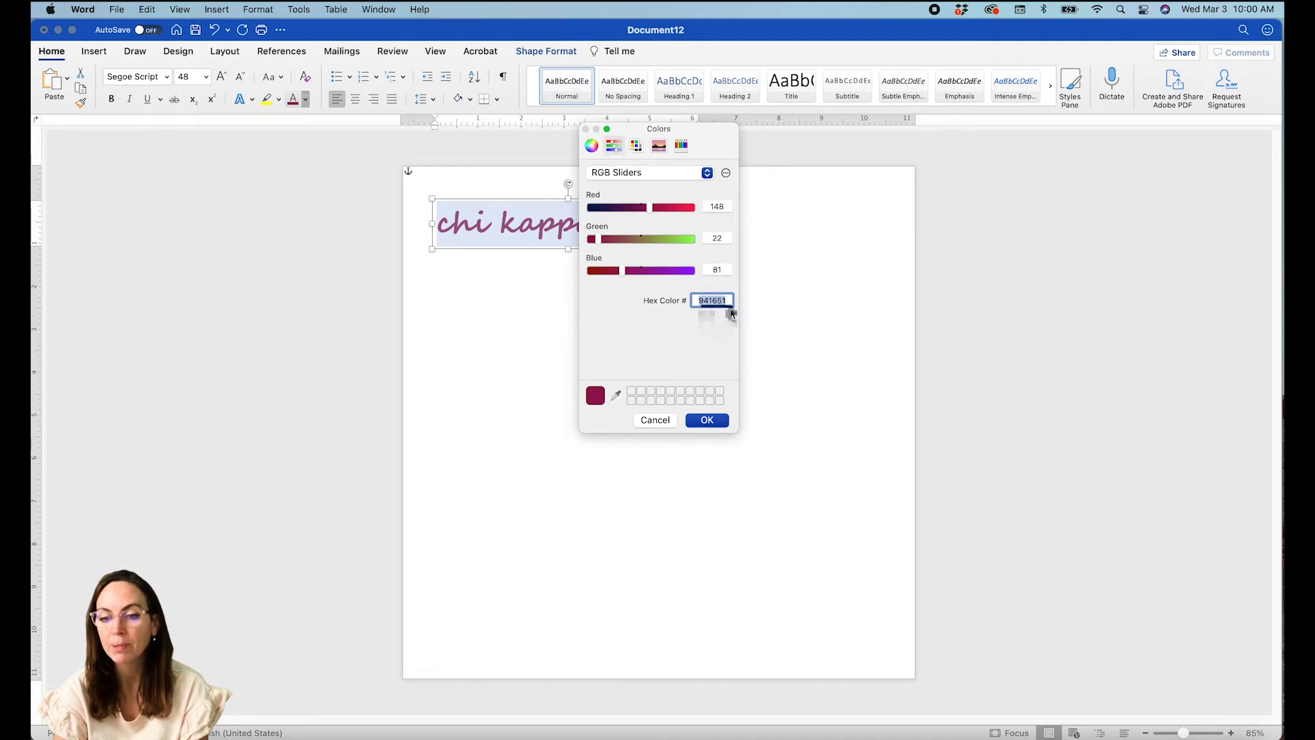
left_click(706, 419)
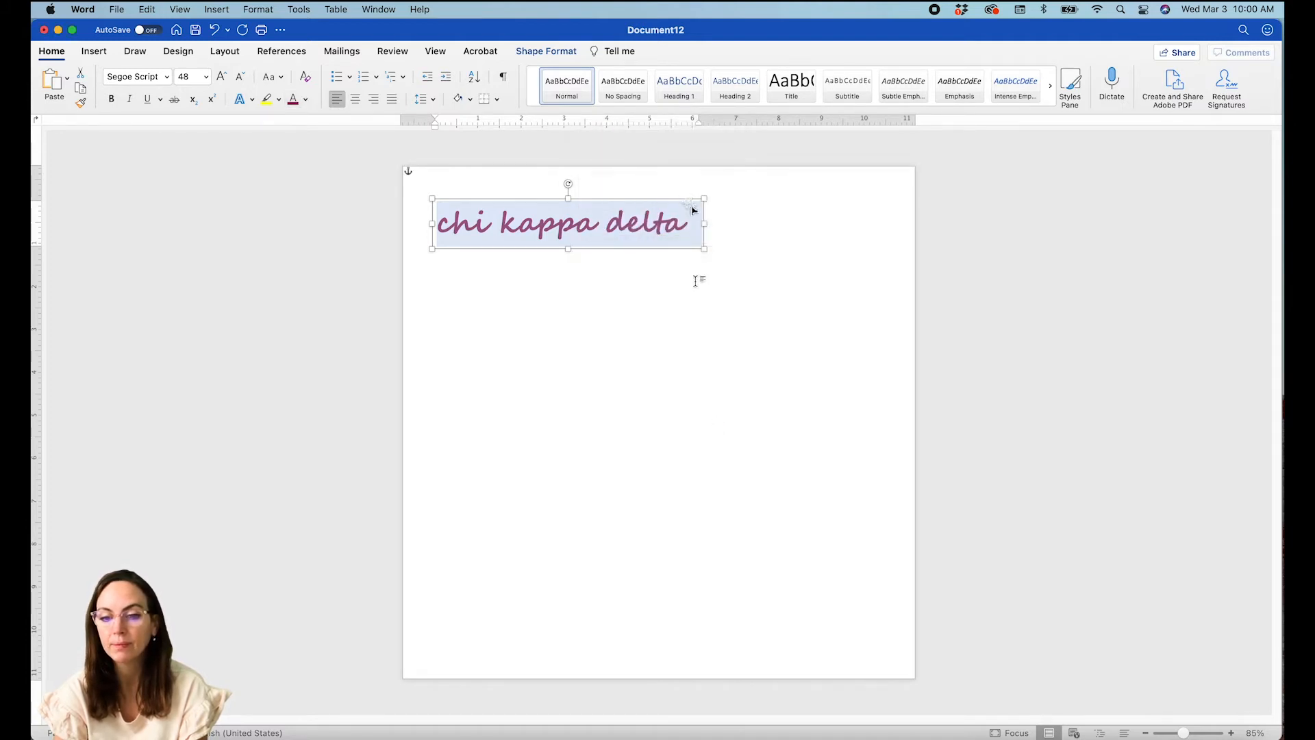
left_click(687, 201)
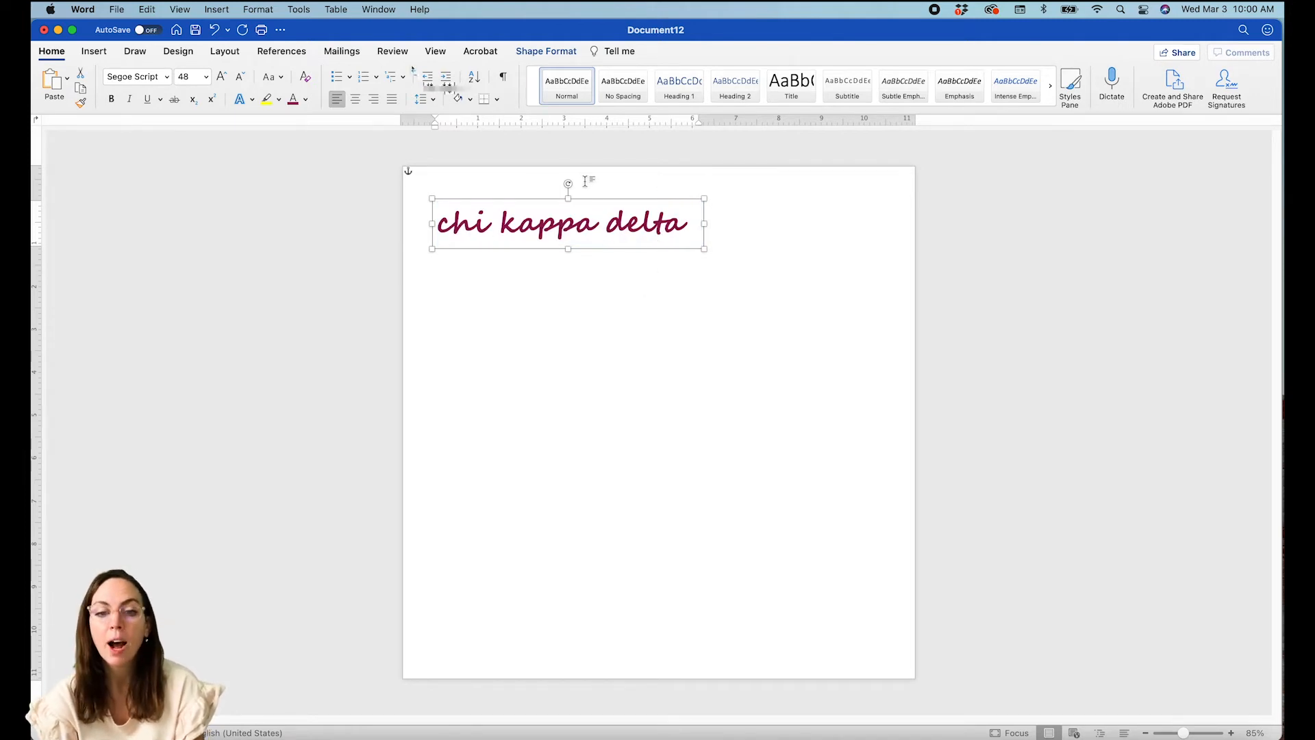
Open the Format Shape and Selection panes for the text box, leaving the Format Shape options displayed.
left_click(542, 53)
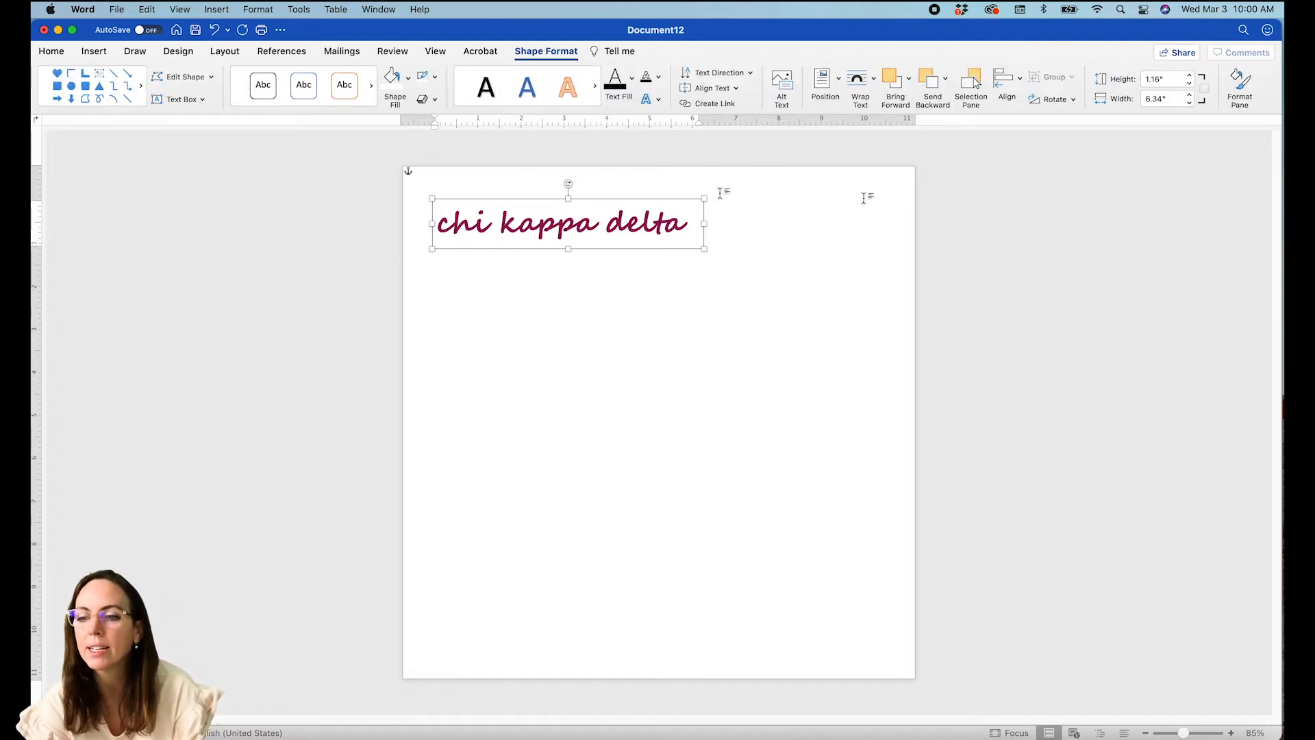
left_click(1241, 89)
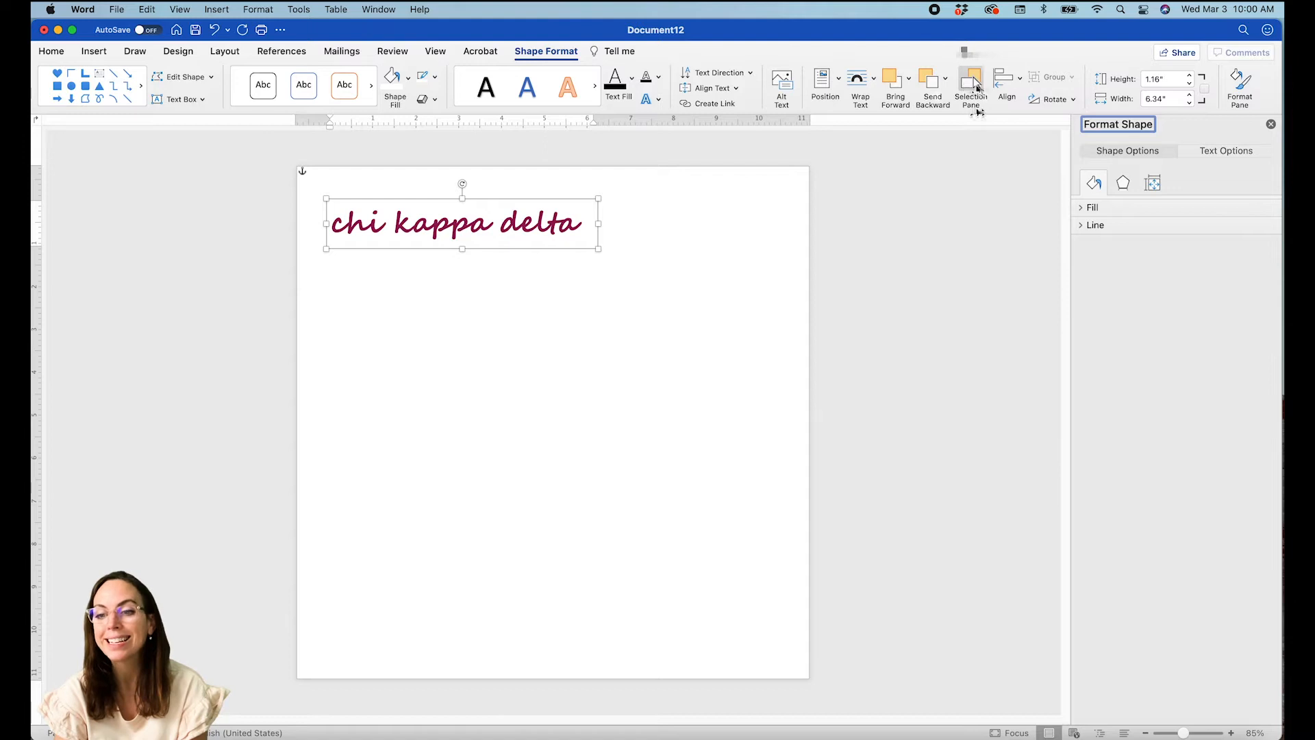
left_click(972, 83)
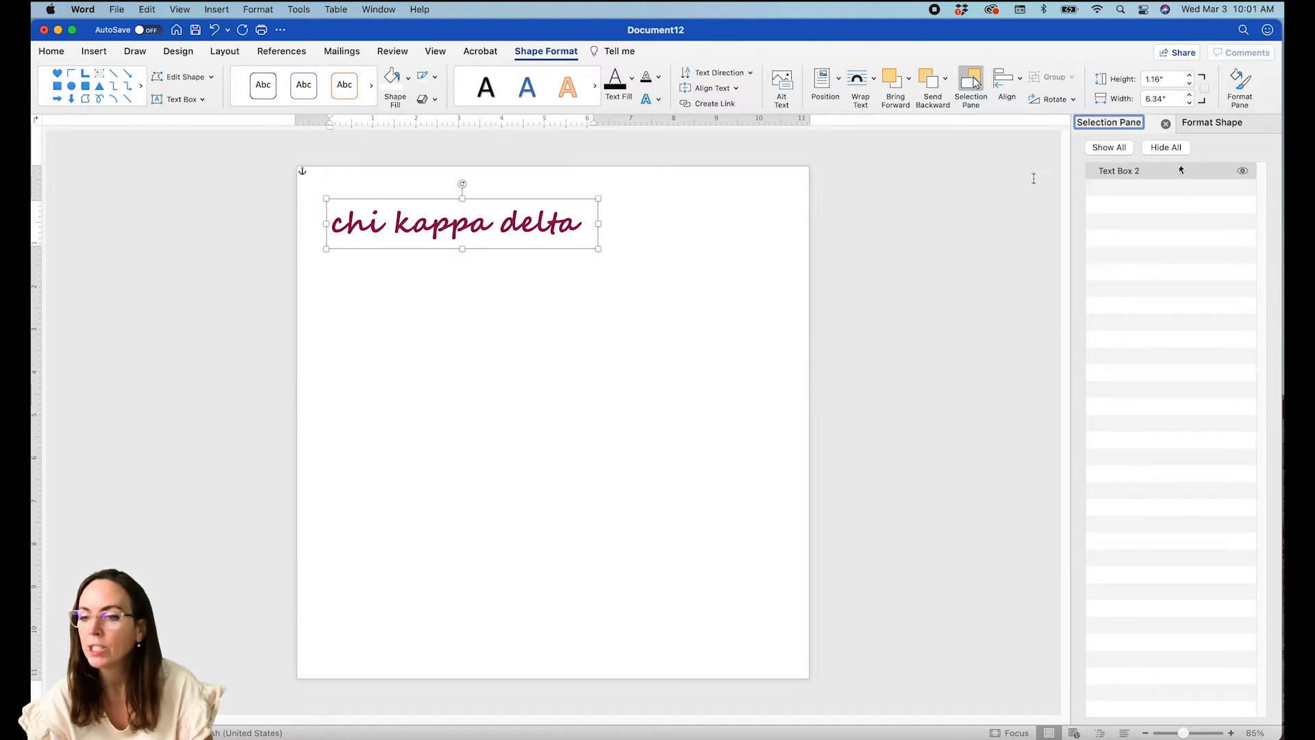
left_click(1194, 124)
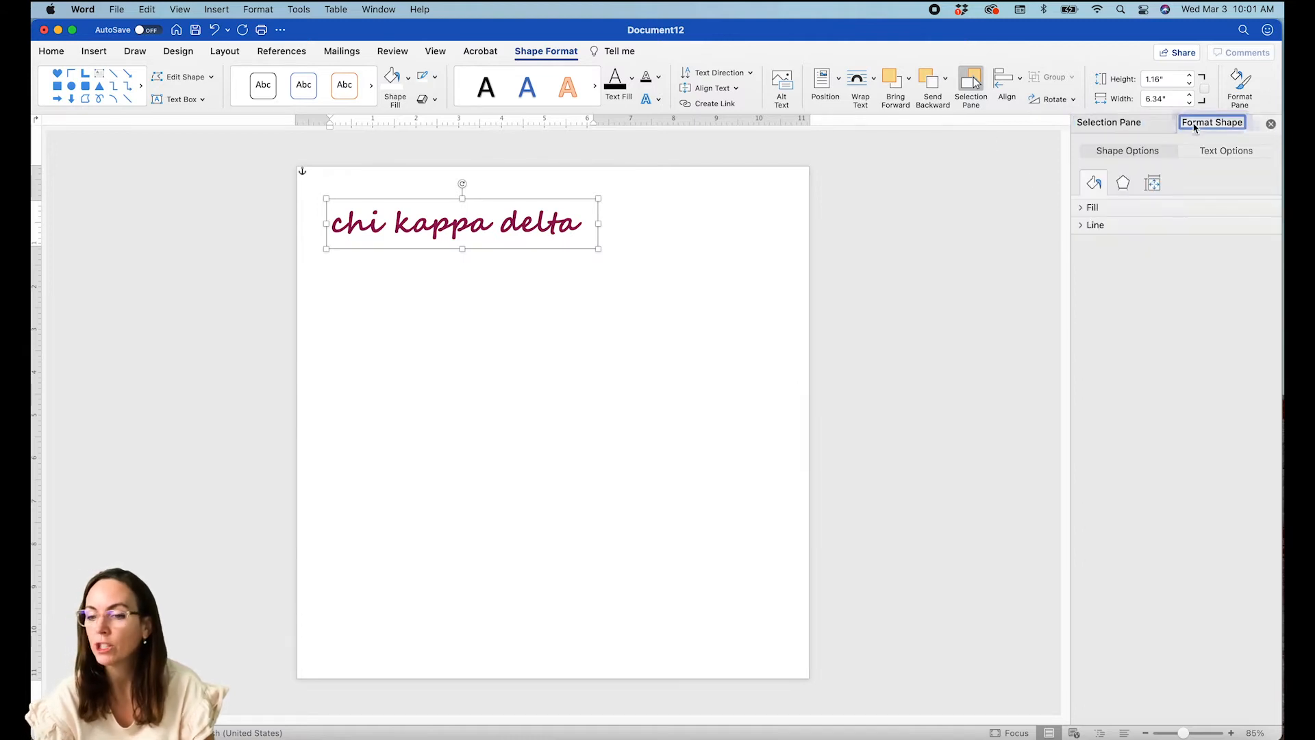
Set the vertical alignment of the text inside the "chi kappa delta" text box to Middle.
left_click(1152, 188)
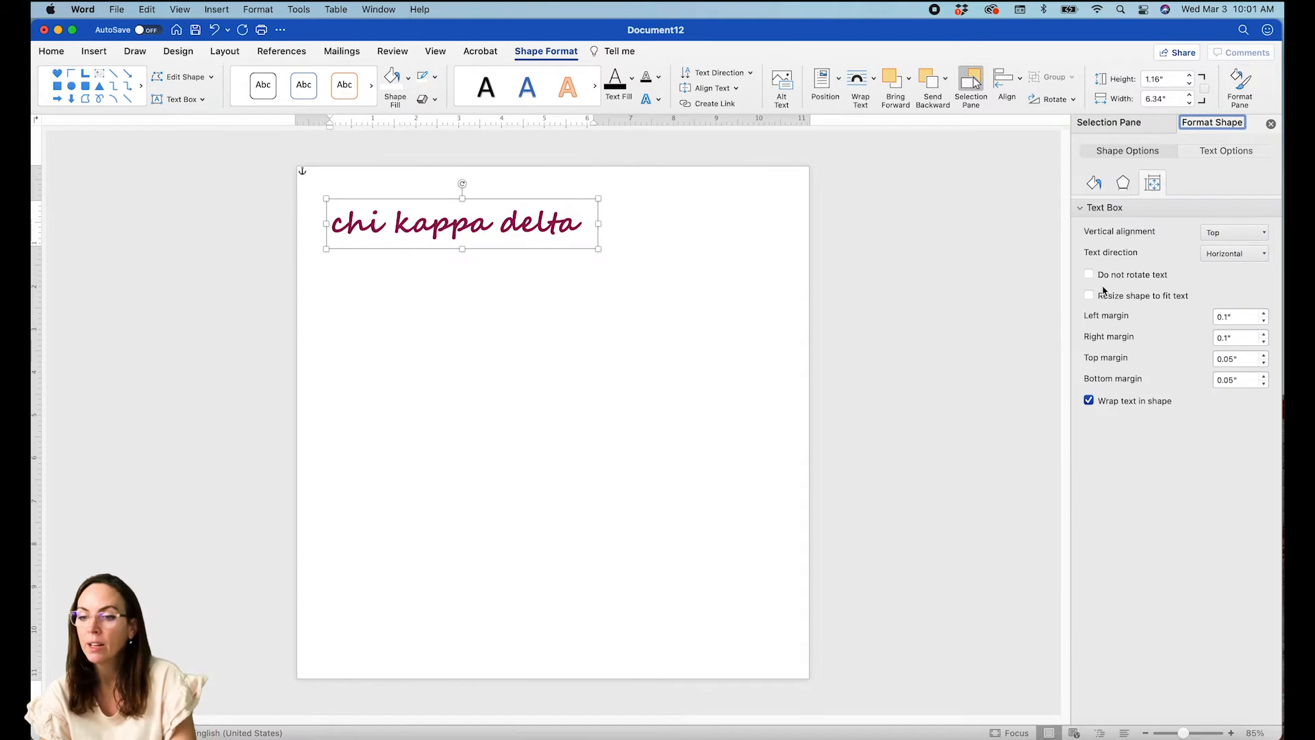
left_click(1223, 234)
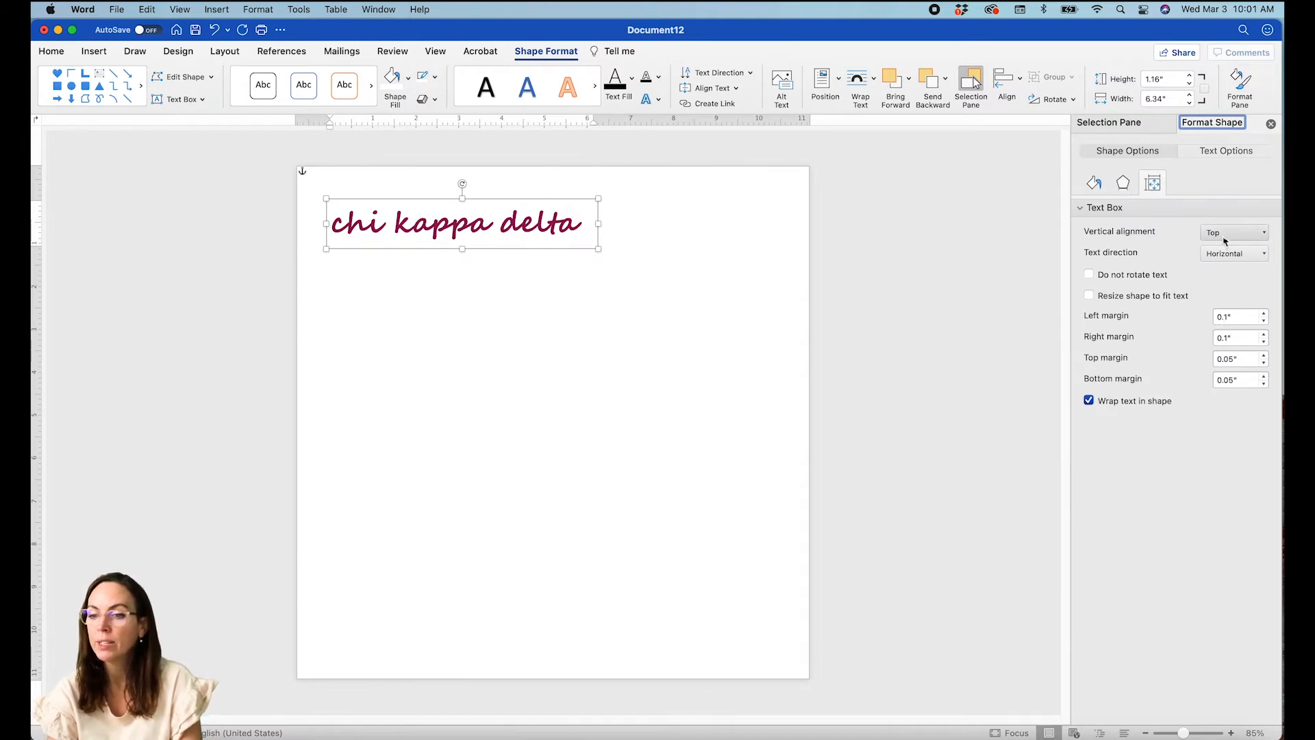
left_click(1220, 293)
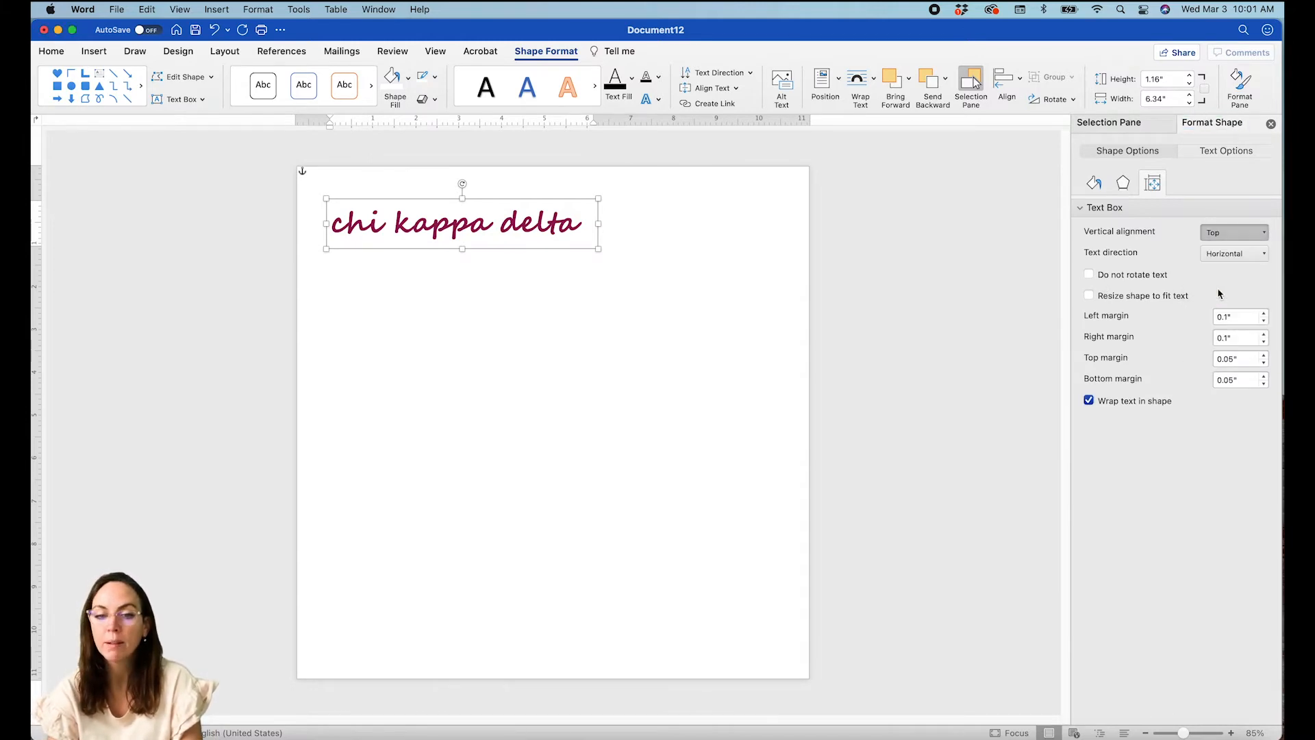
Set the text box's left, right, top and bottom inner margins to 0 inches.
left_click(1233, 316)
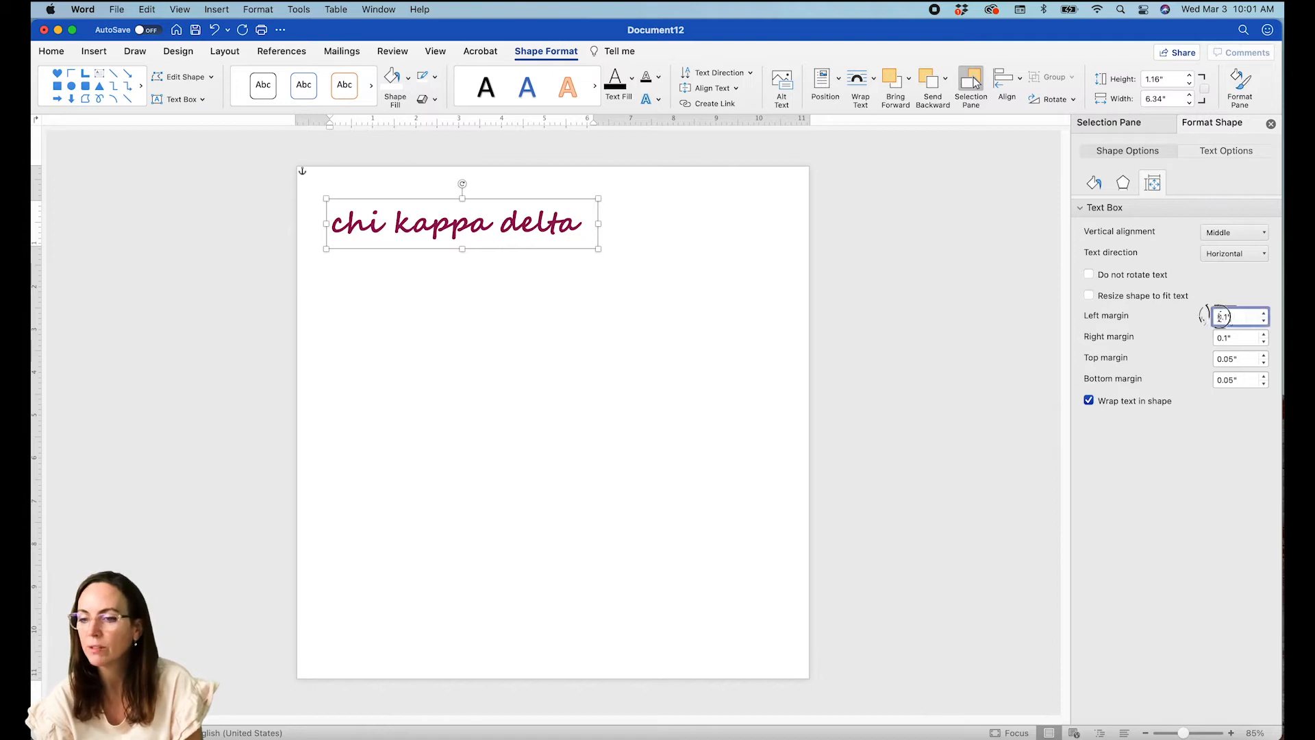
type("0")
key("Tab")
type("0")
key("Tab")
type("0")
key("Return")
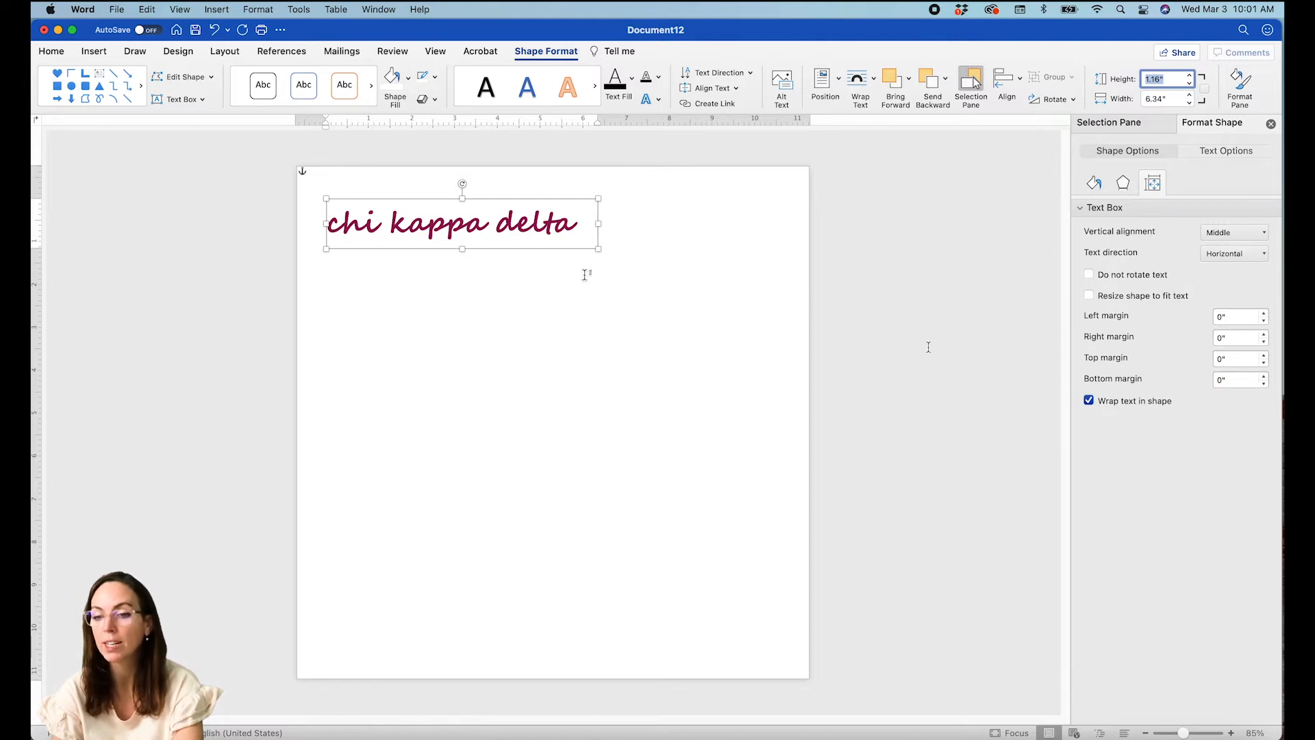
Turn off Wrap text in shape for the text box and reduce its height to about 1.13 inches.
left_click(1088, 402)
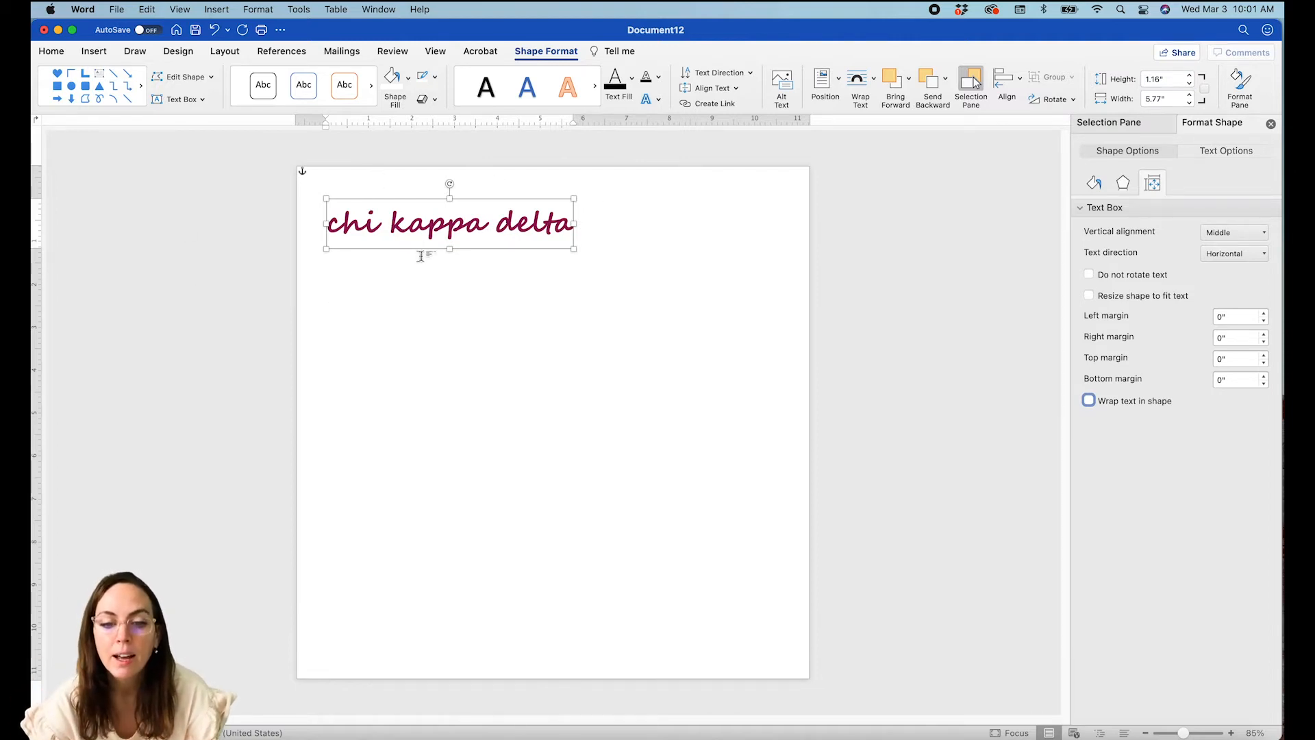
mouse_move(450, 250)
left_mouse_down()
mouse_move(447, 264)
mouse_move(448, 232)
left_mouse_up()
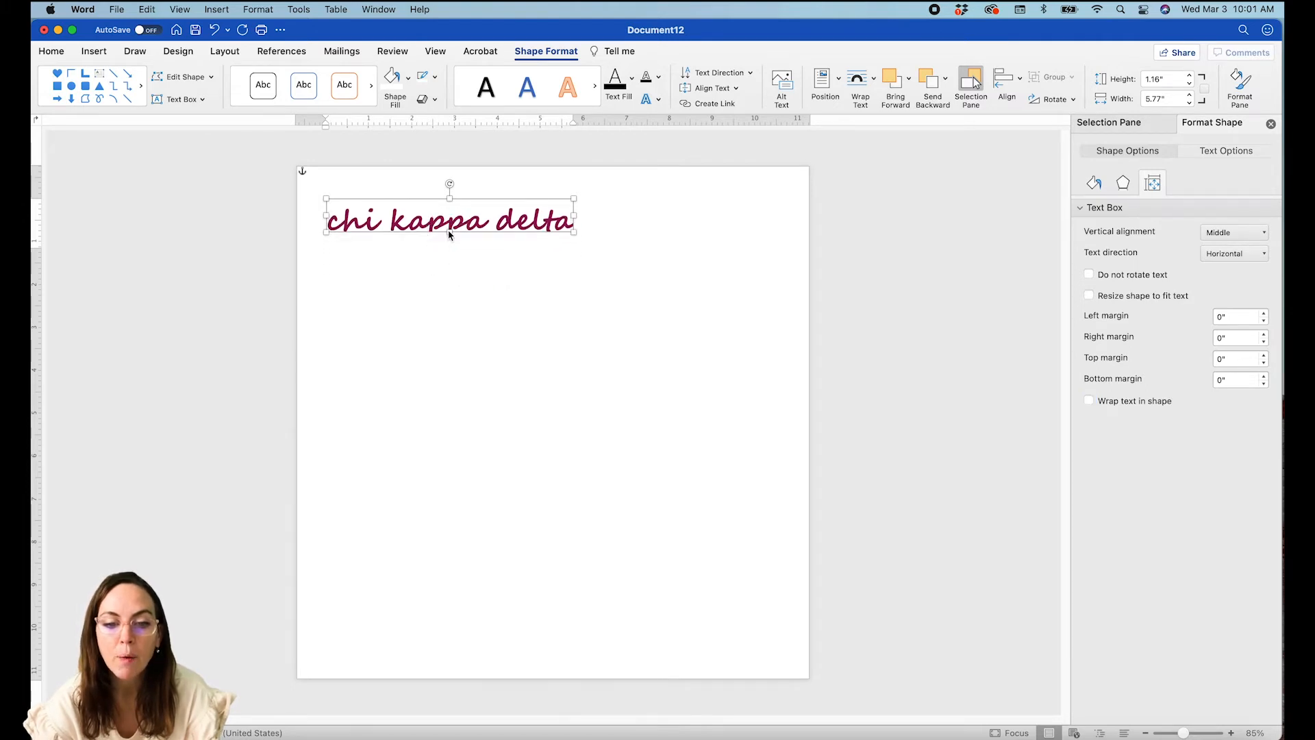
mouse_move(450, 240)
left_mouse_down()
mouse_move(450, 258)
mouse_move(450, 247)
left_mouse_up()
left_click(616, 222)
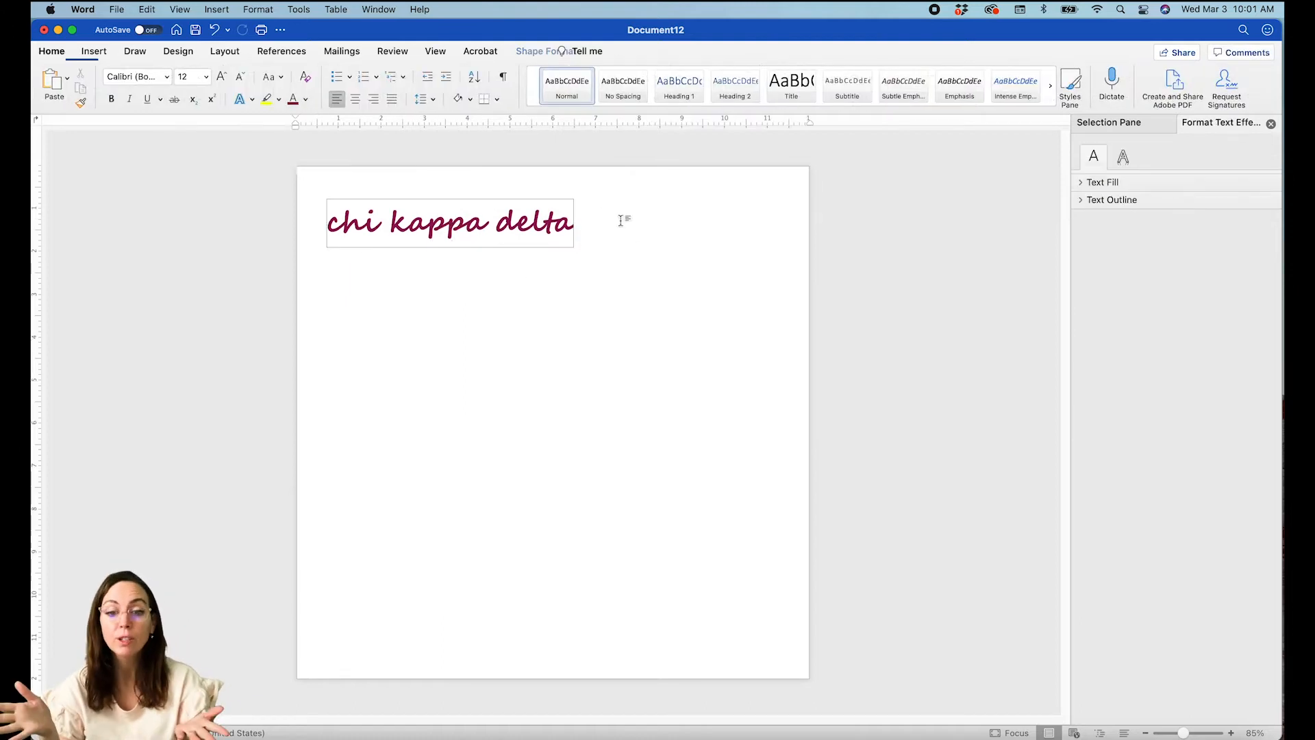
Give the "chi kappa delta" text box no outline and no fill, and deselect it.
left_click(455, 225)
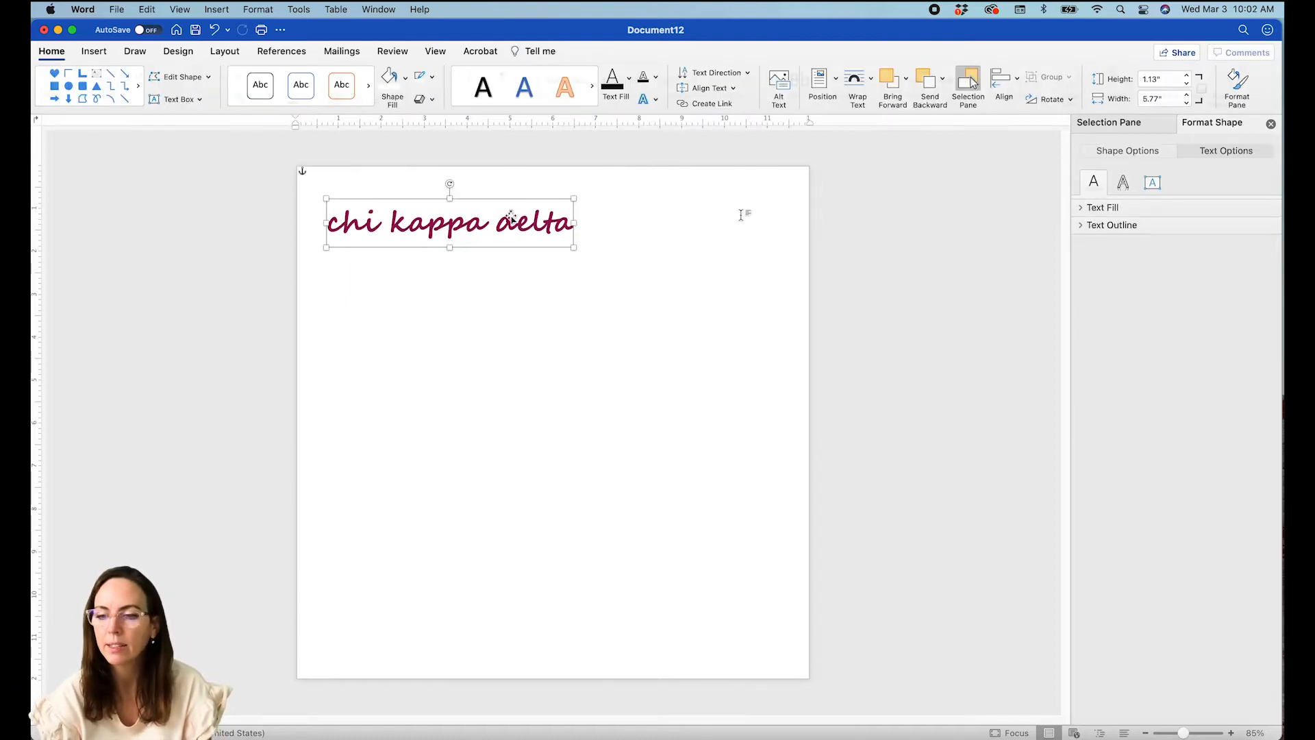
left_click(1138, 152)
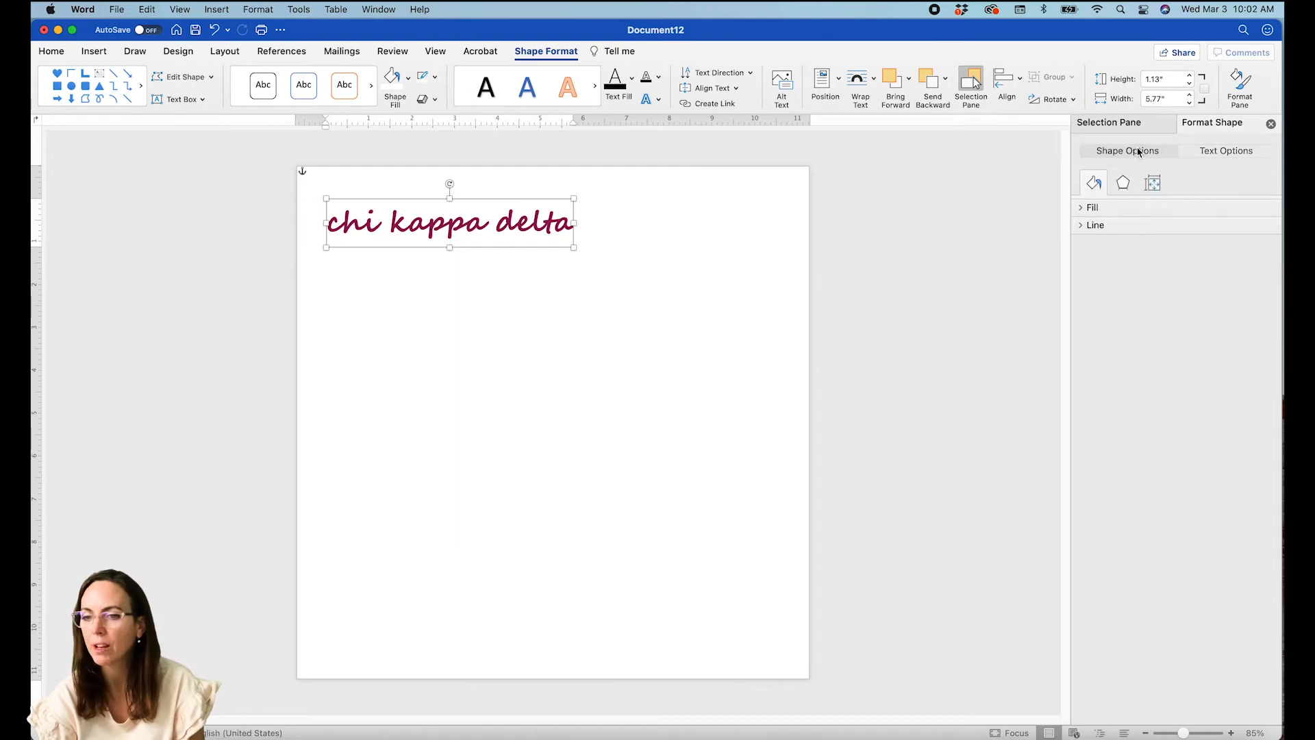
left_click(1086, 226)
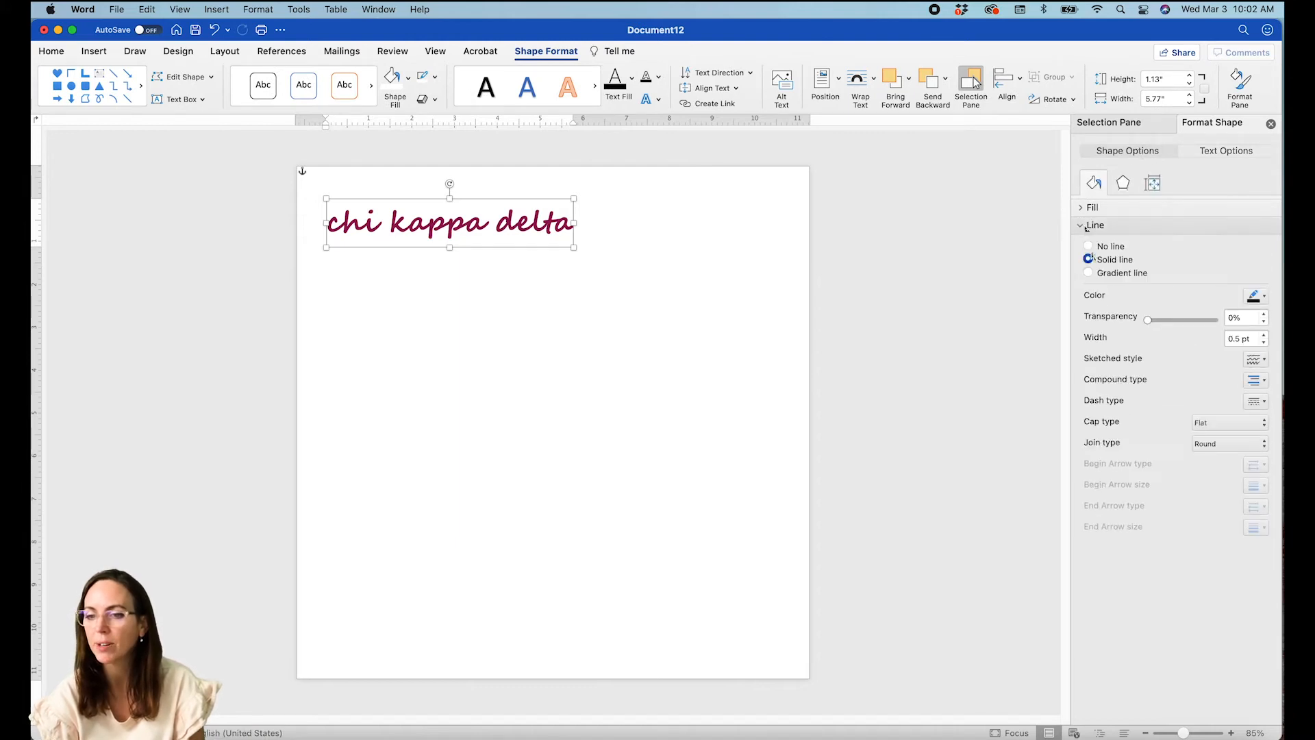
left_click(1088, 247)
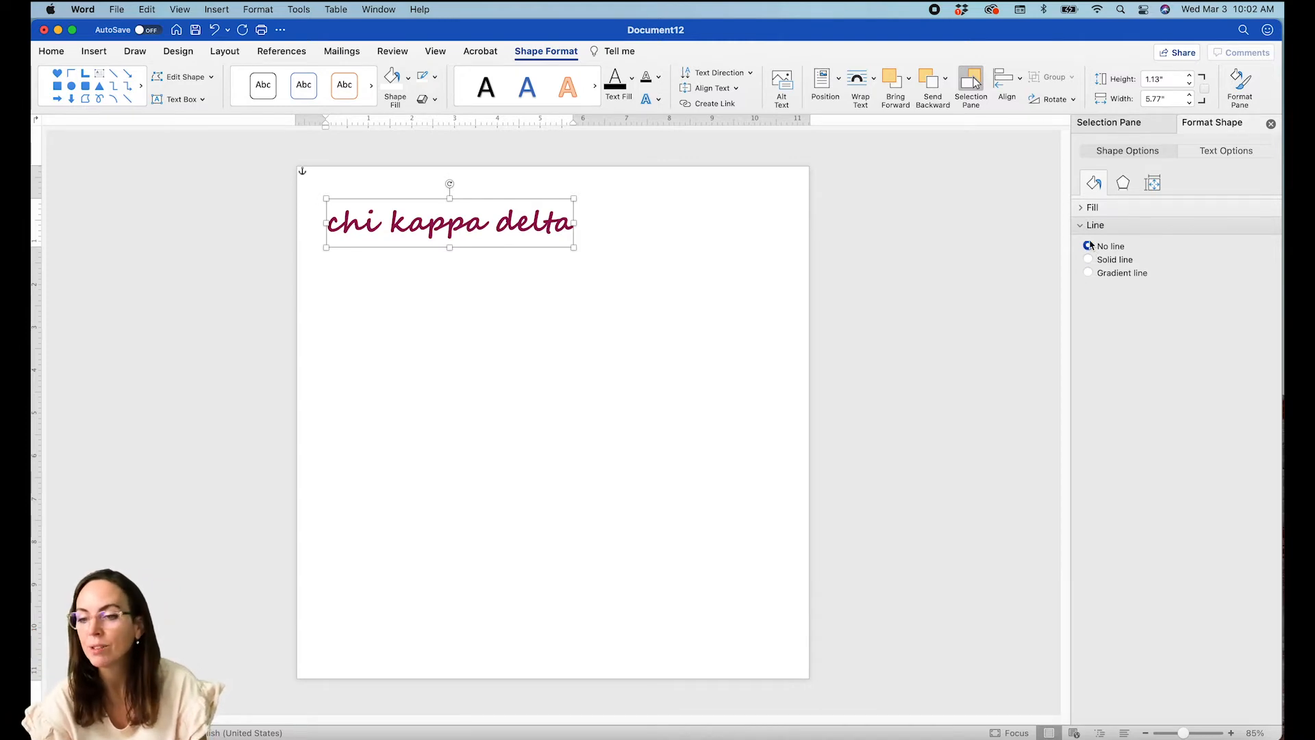
left_click(1081, 208)
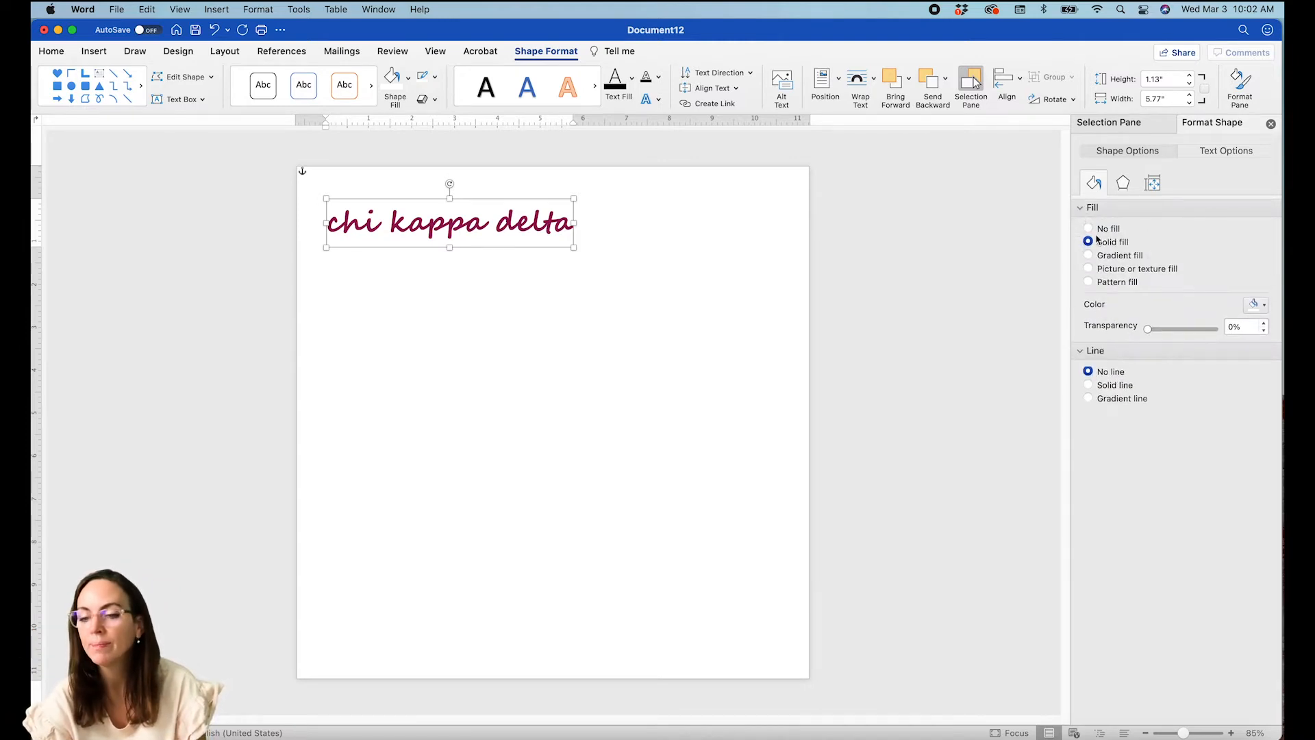
left_click(1088, 229)
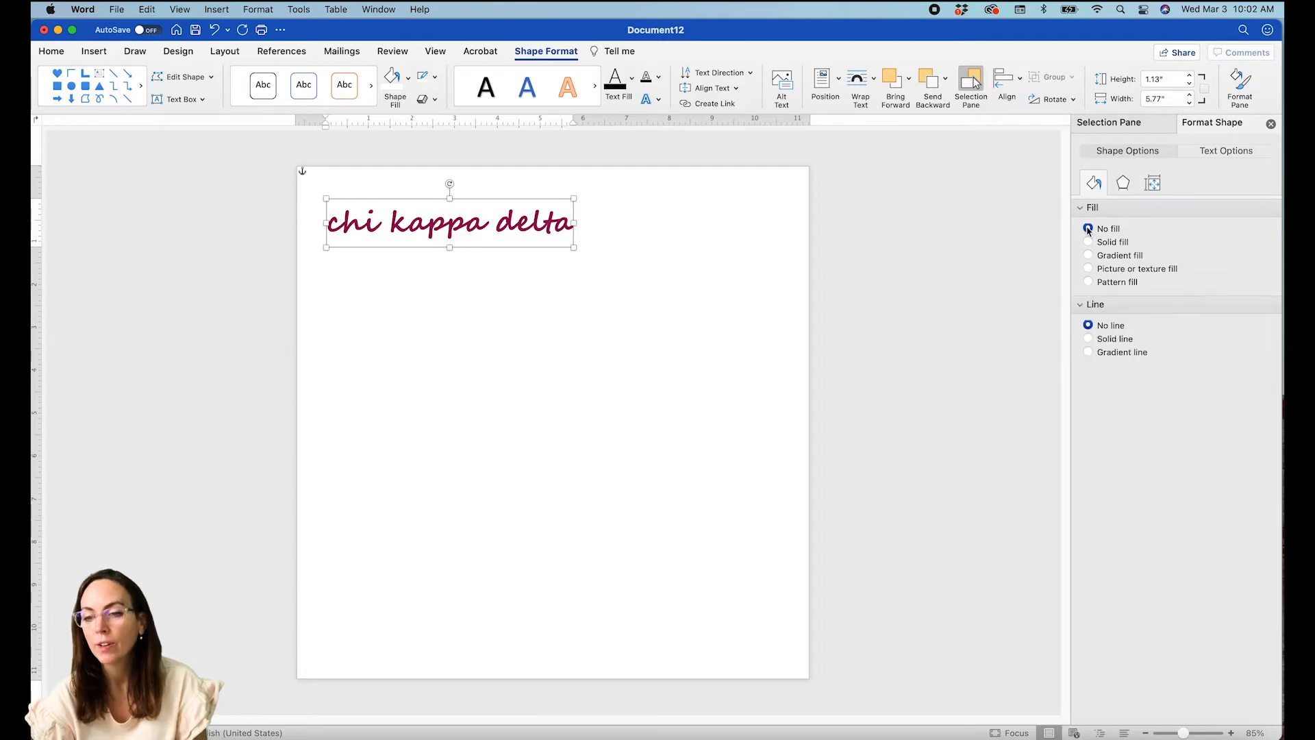
left_click(661, 265)
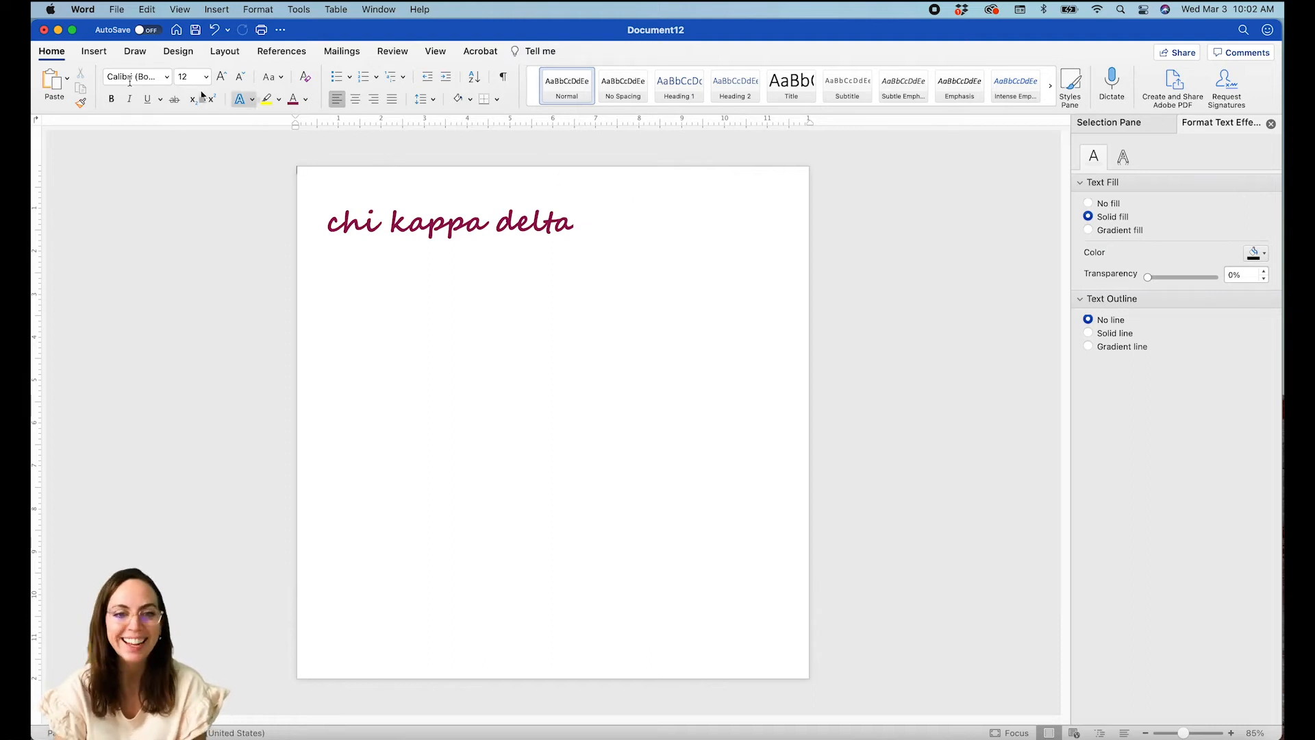
Open the stock icon library to insert an icon and make its search ready for input.
left_click(89, 52)
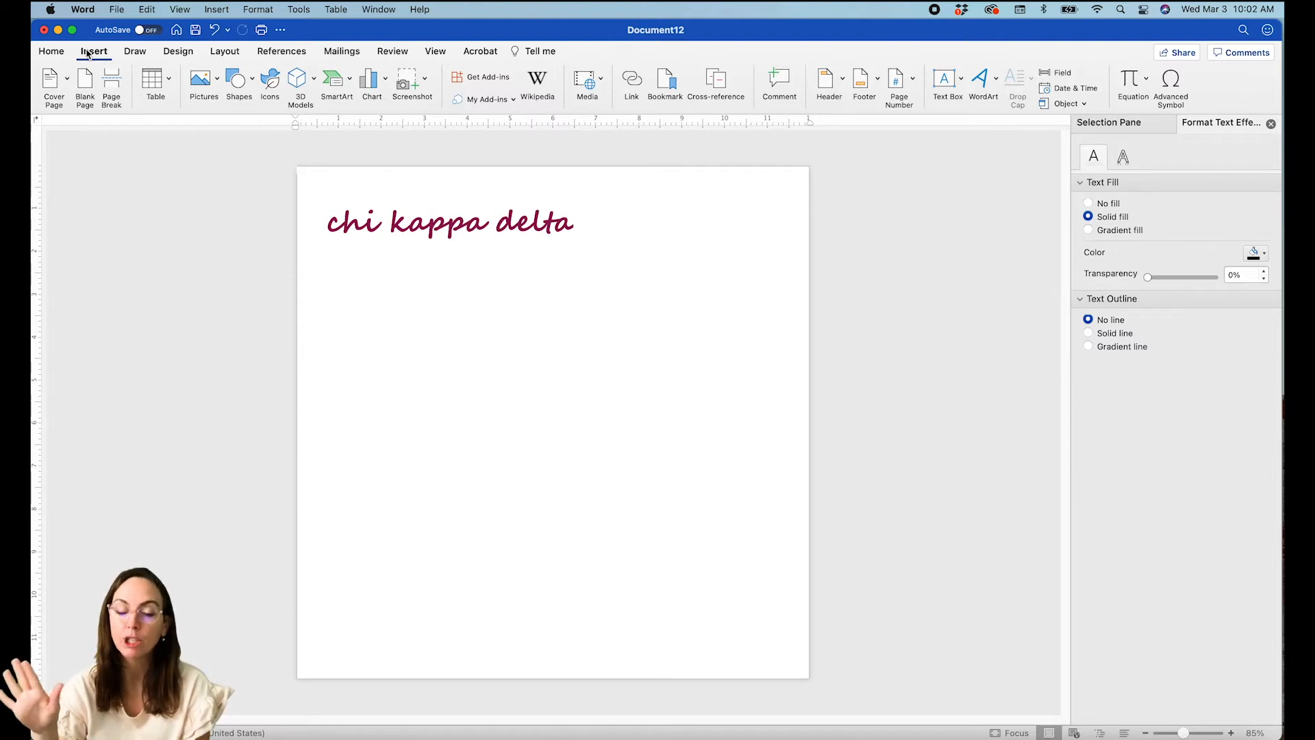
left_click(271, 85)
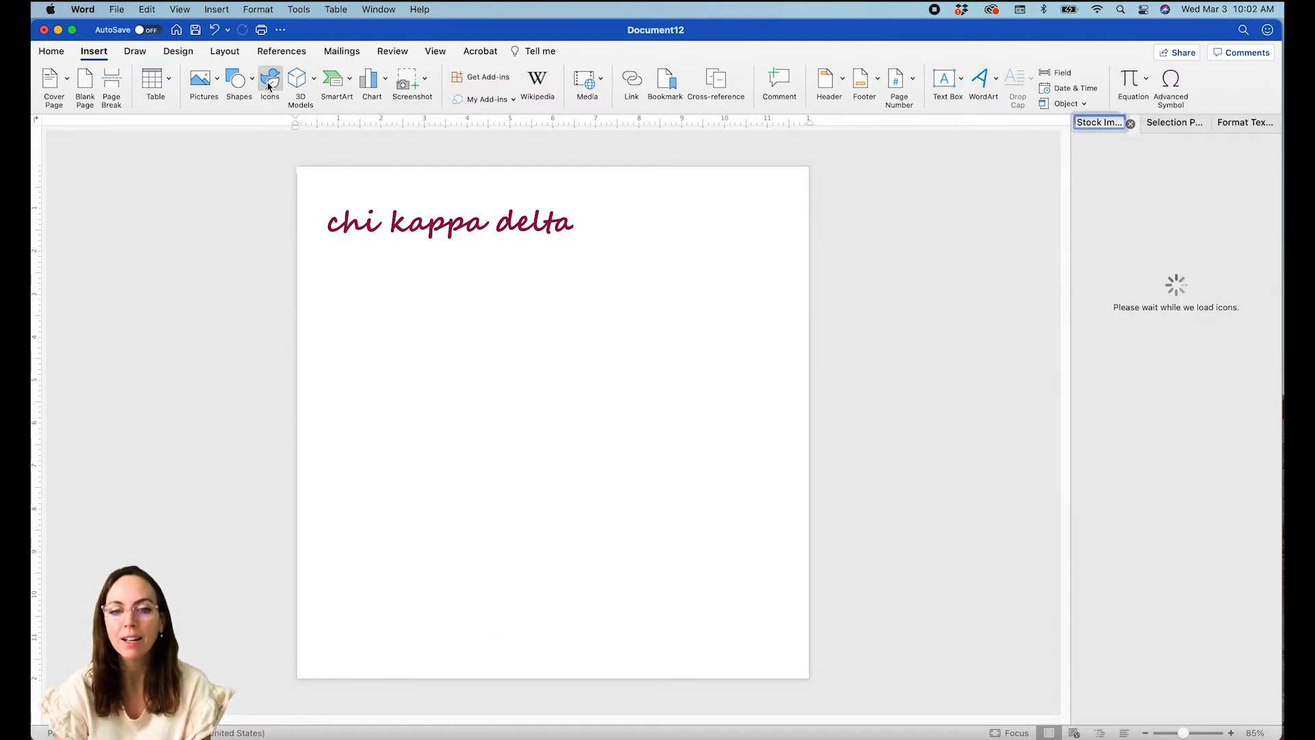
left_click(94, 53)
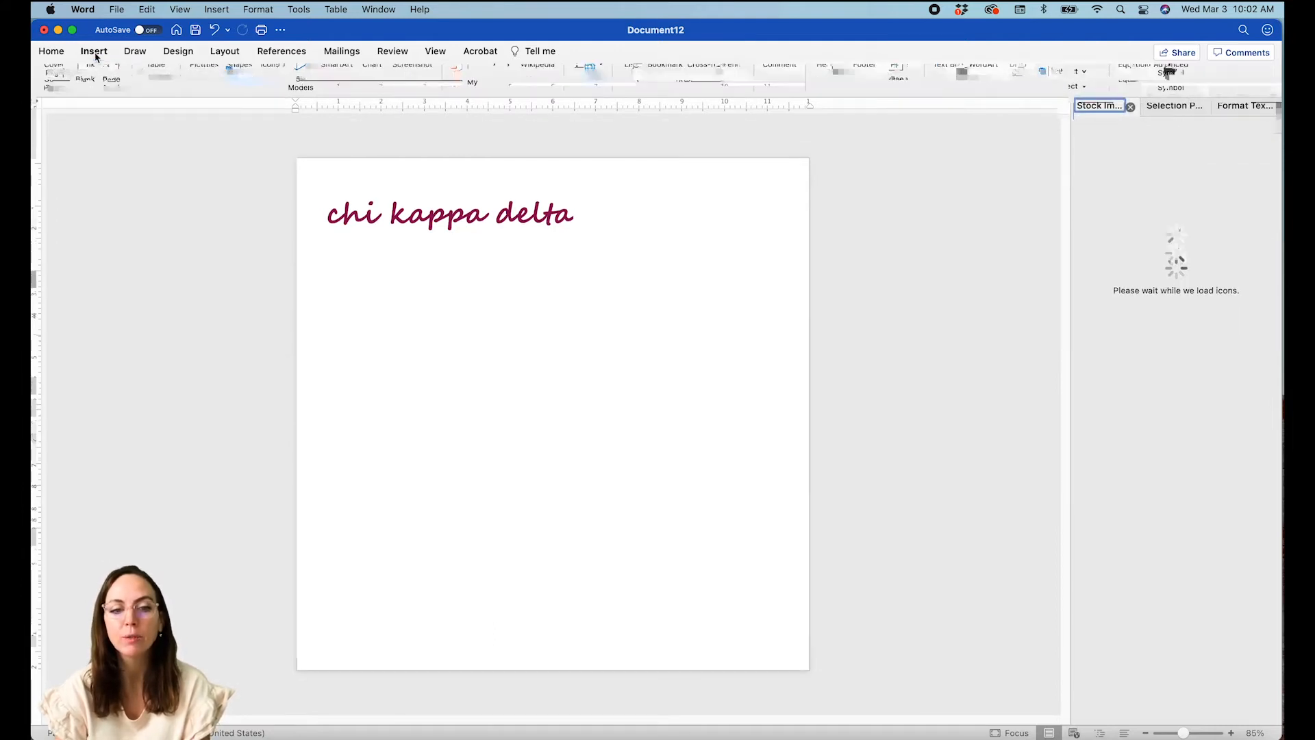
left_click(216, 9)
mouse_move(219, 46)
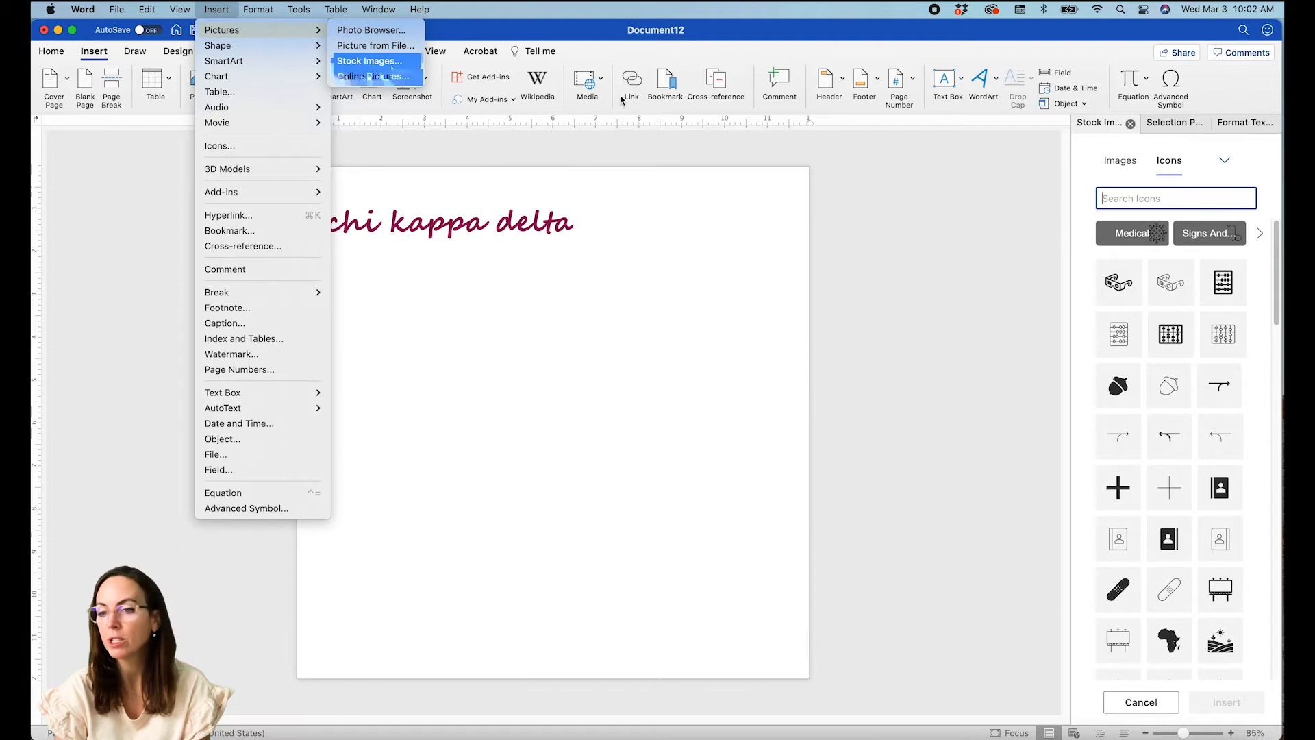
left_click(1107, 145)
left_click(1124, 199)
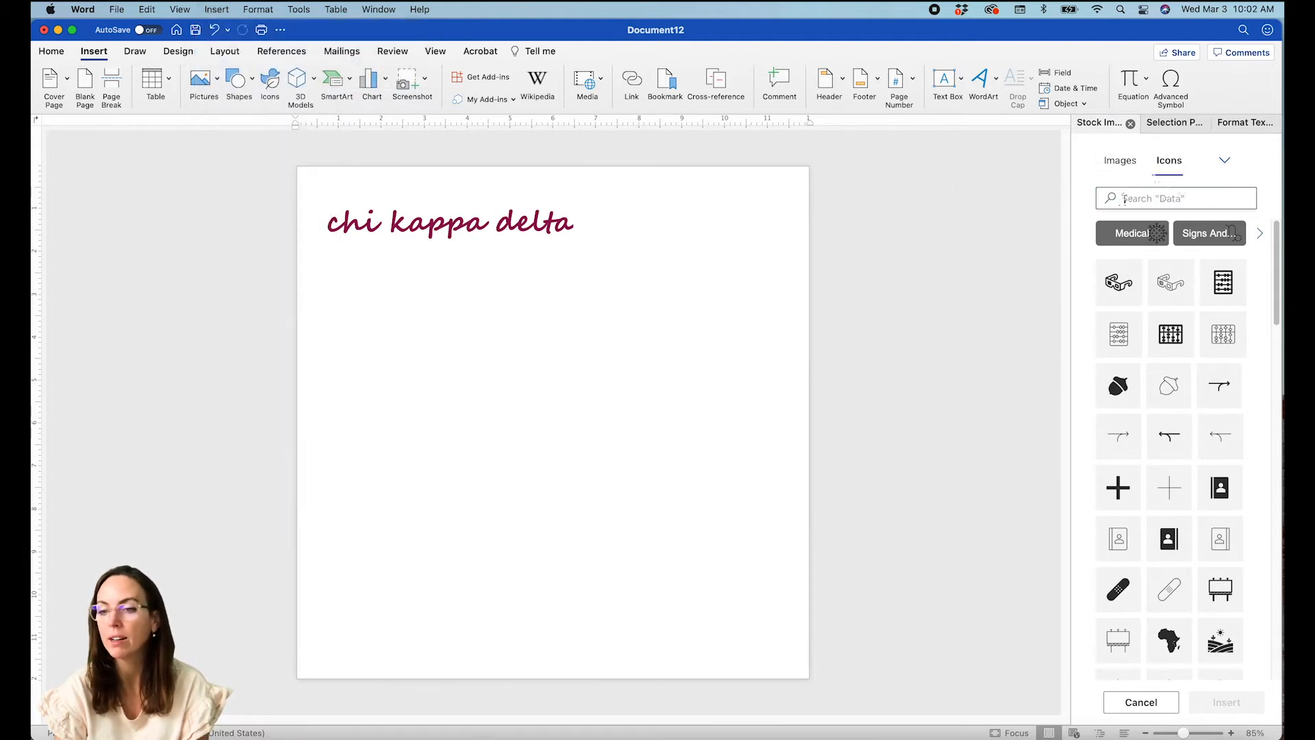
Search the stock icons for bear and flower.
type("o")
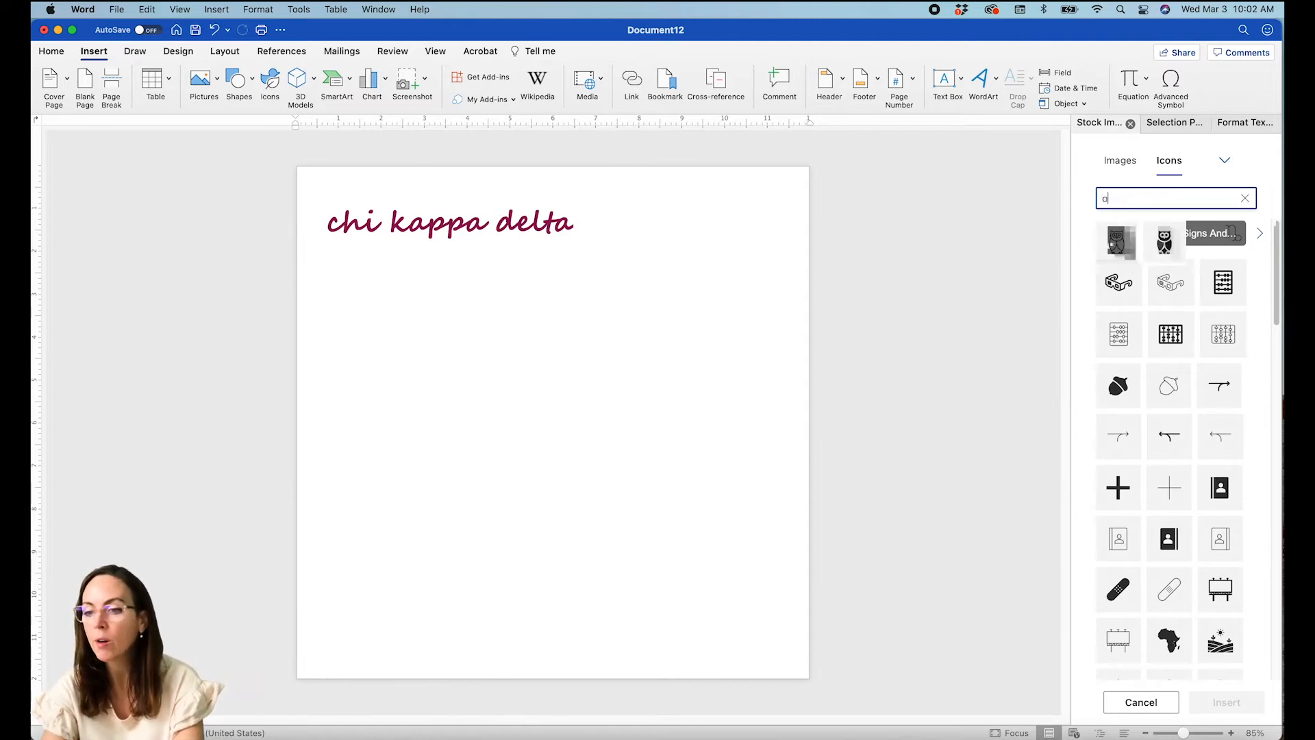
key("BackSpace")
type("bear")
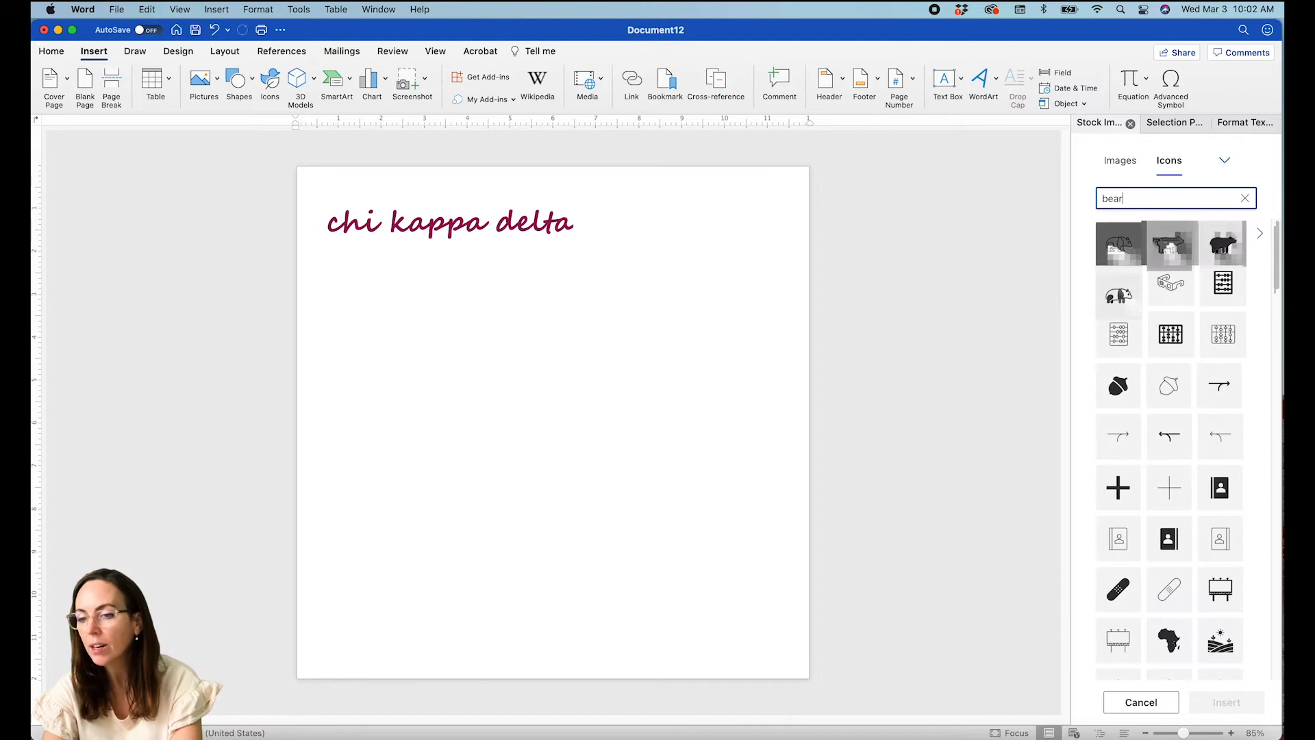
key("BackSpace")
key("BackSpace")
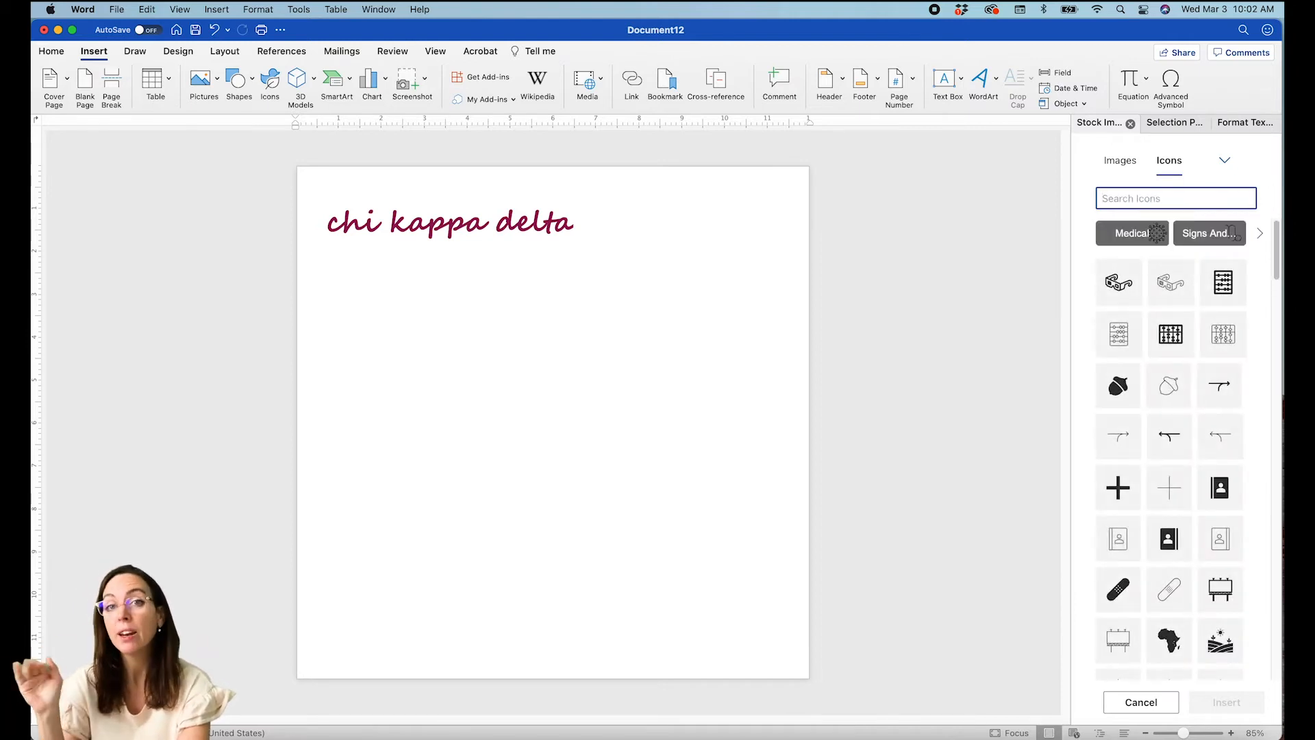
type("flower")
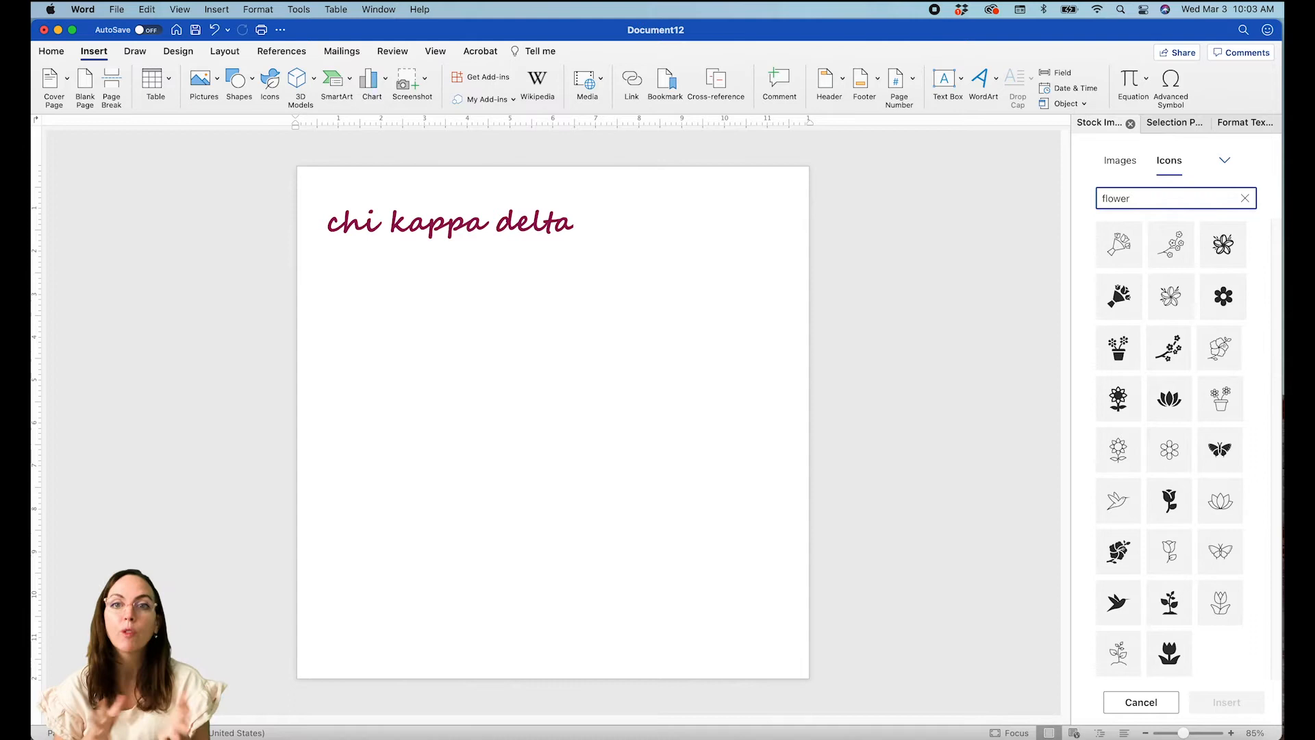
Search the stock icons for penguin and insert the solid black penguin into the document.
left_click_drag(1157, 193, 1068, 194)
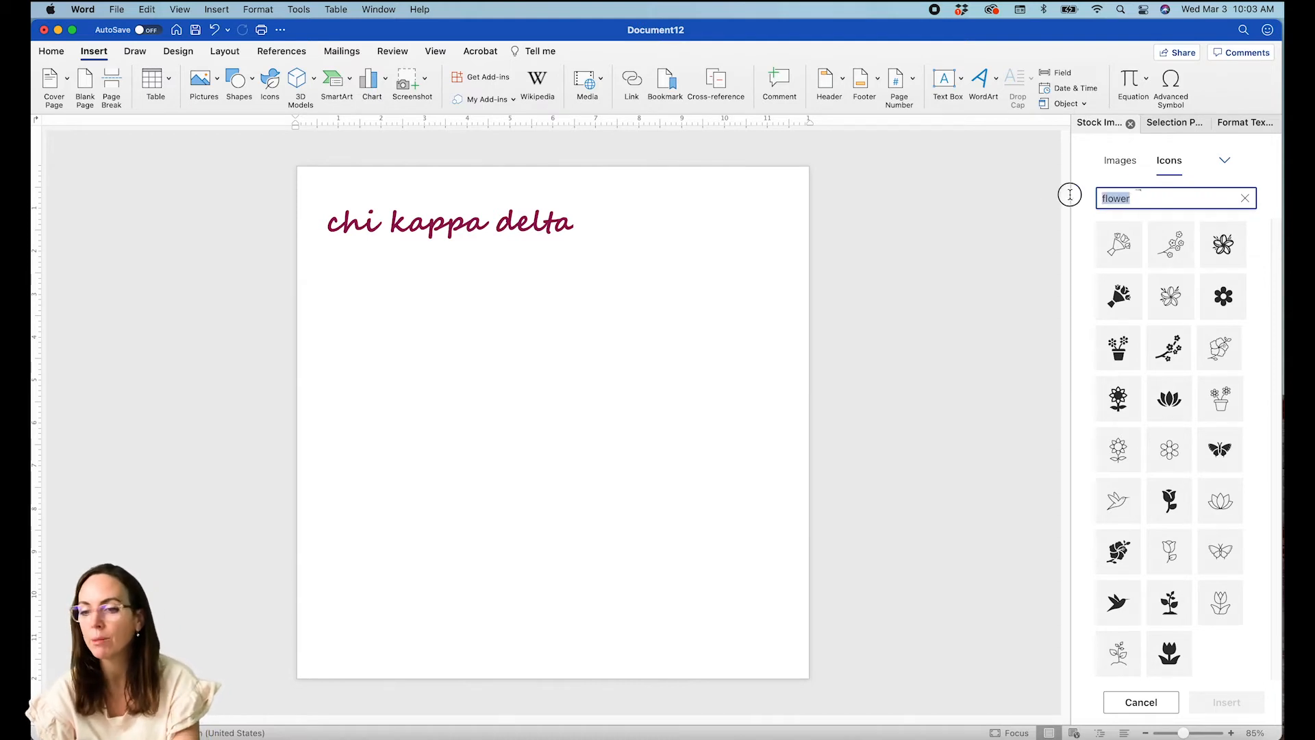
type("pe")
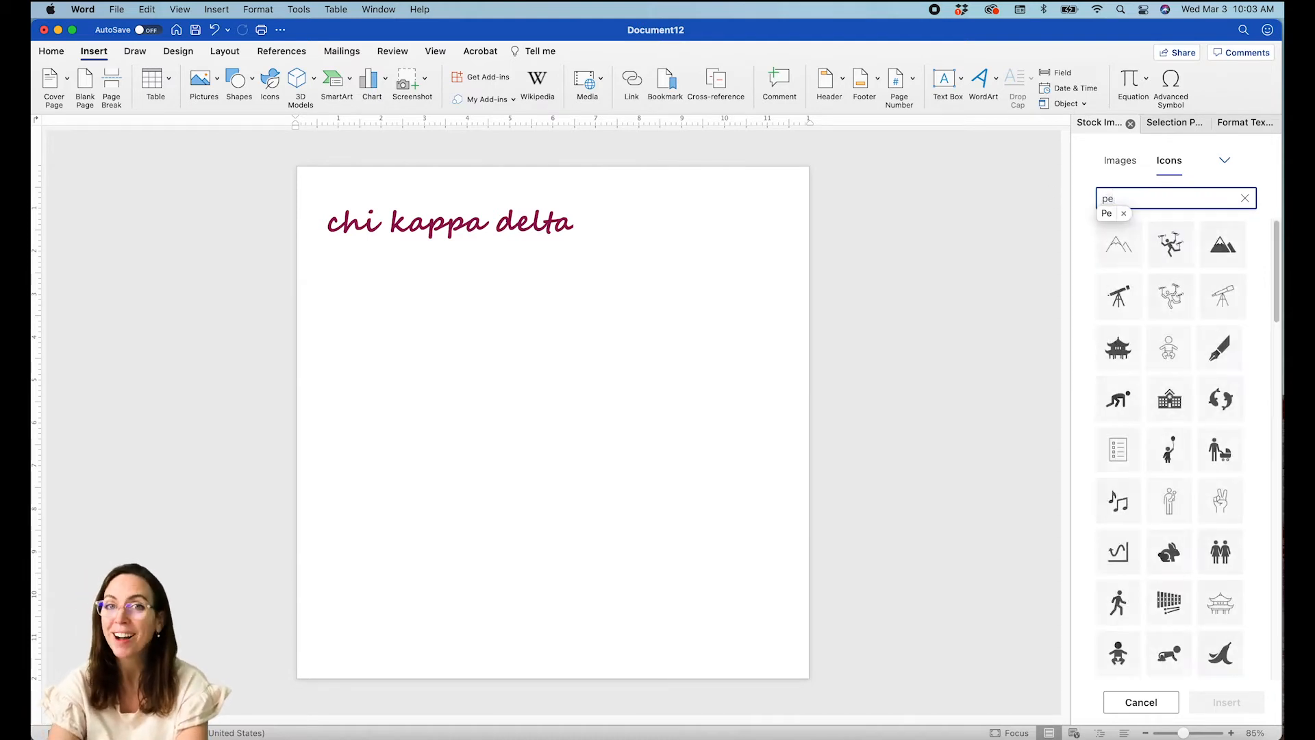
type("nguin")
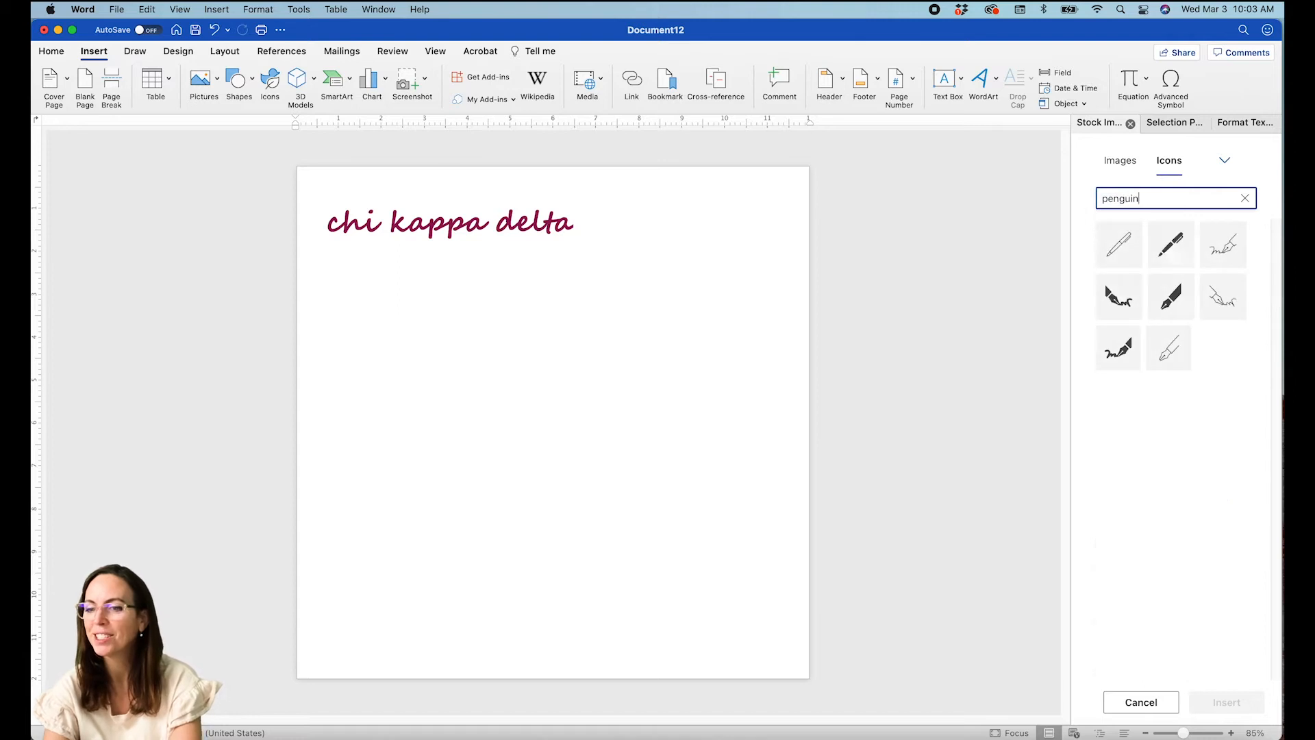
left_click(1104, 243)
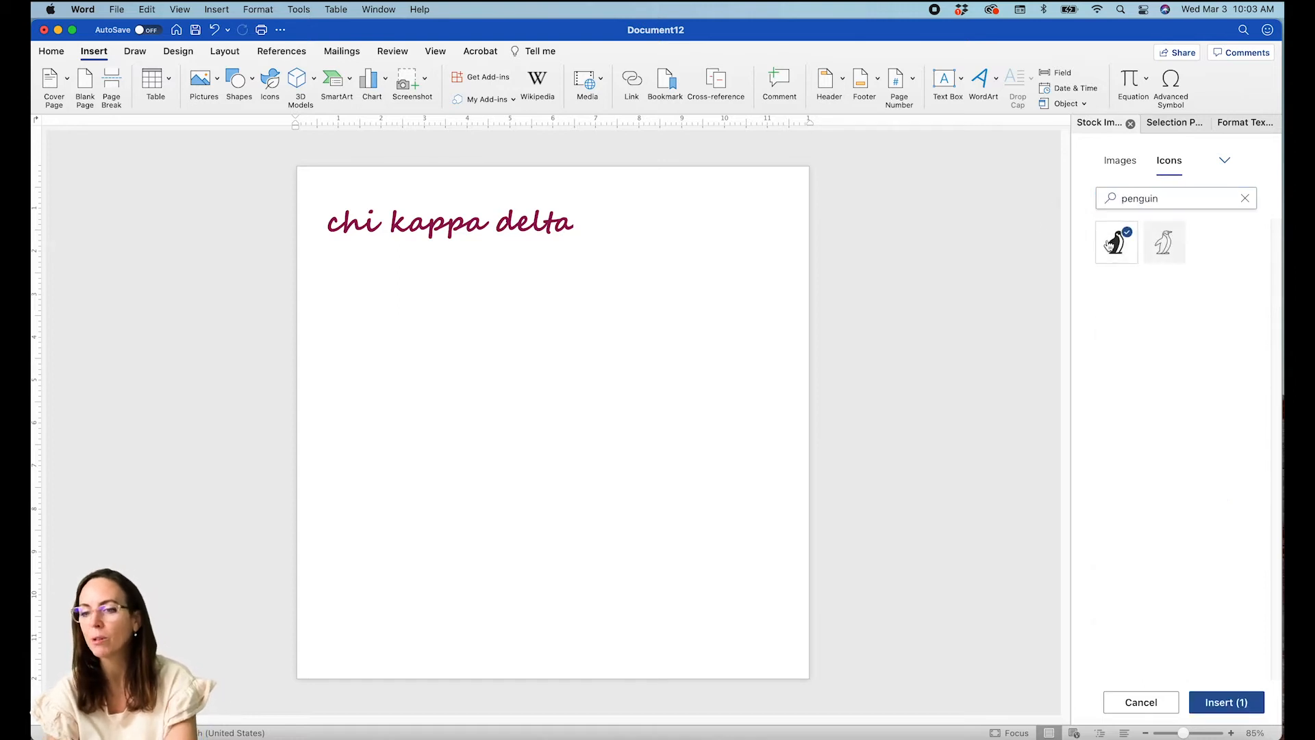
left_click(1219, 702)
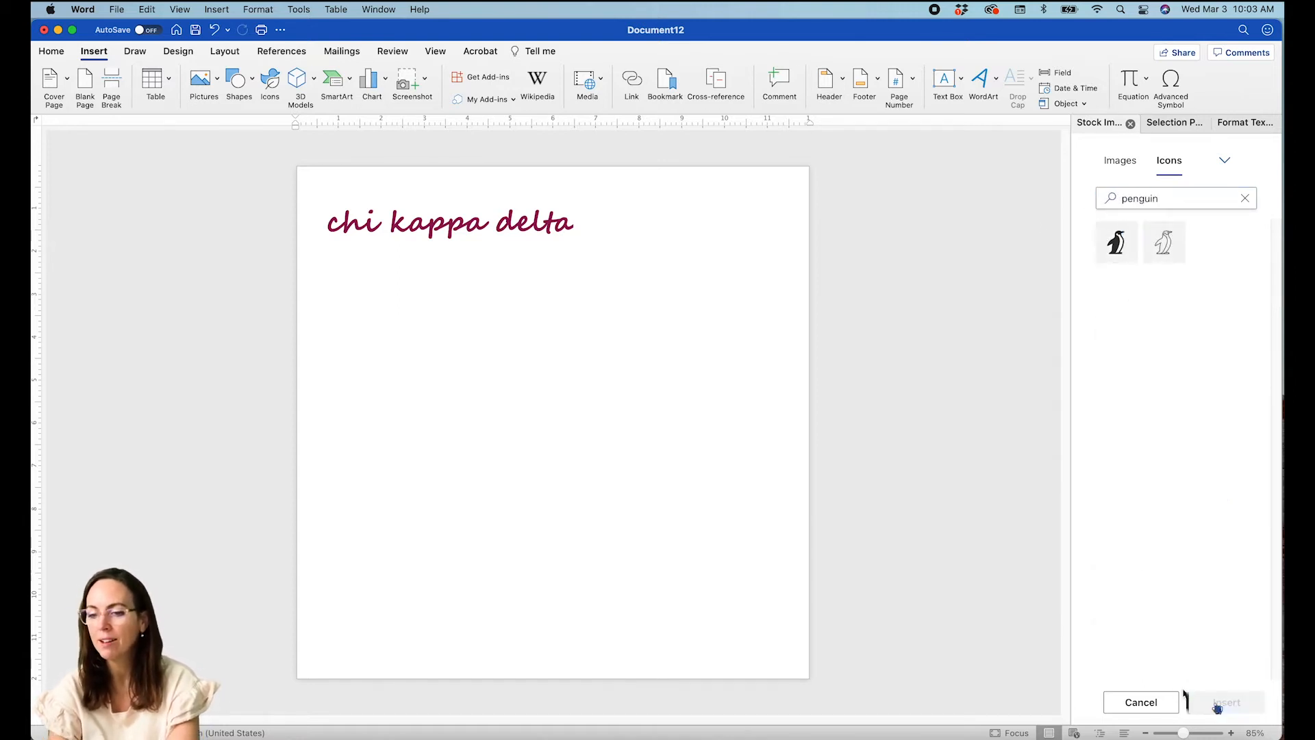
Choose a text wrapping option for the "chi kappa delta" text box.
left_click(428, 224)
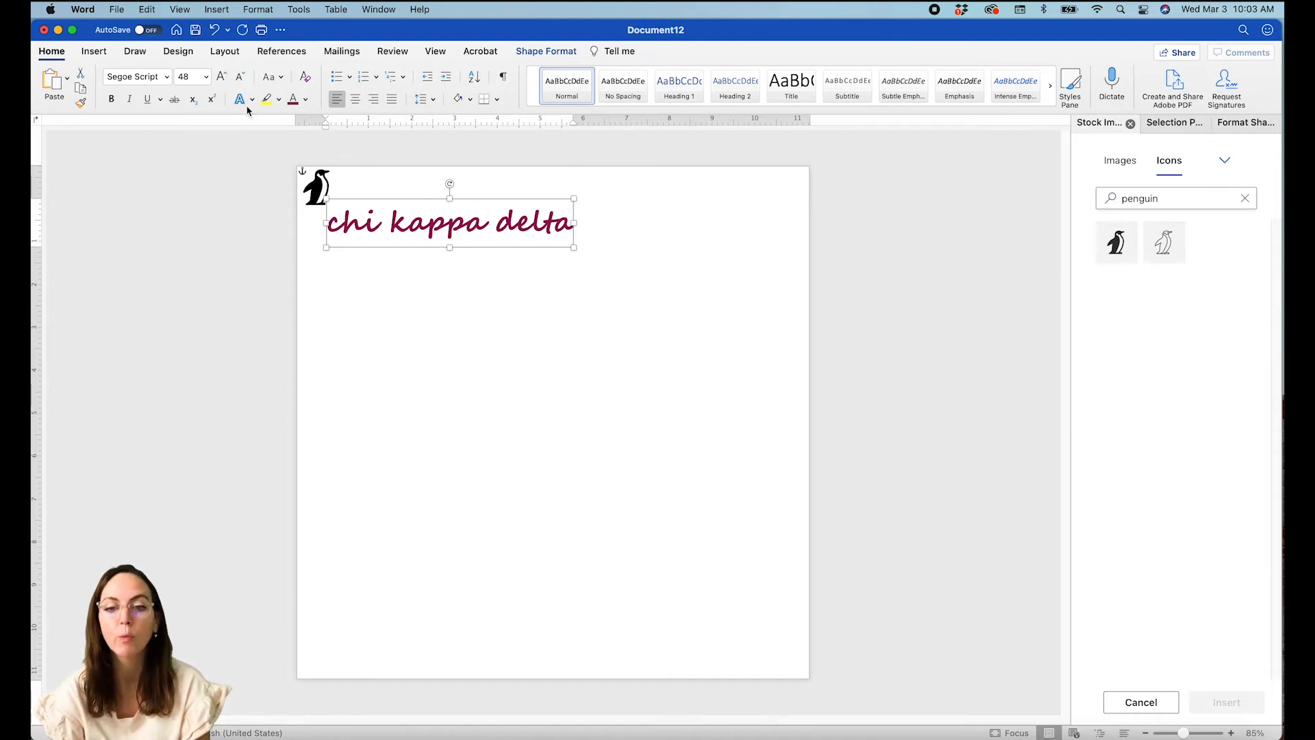
left_click(231, 53)
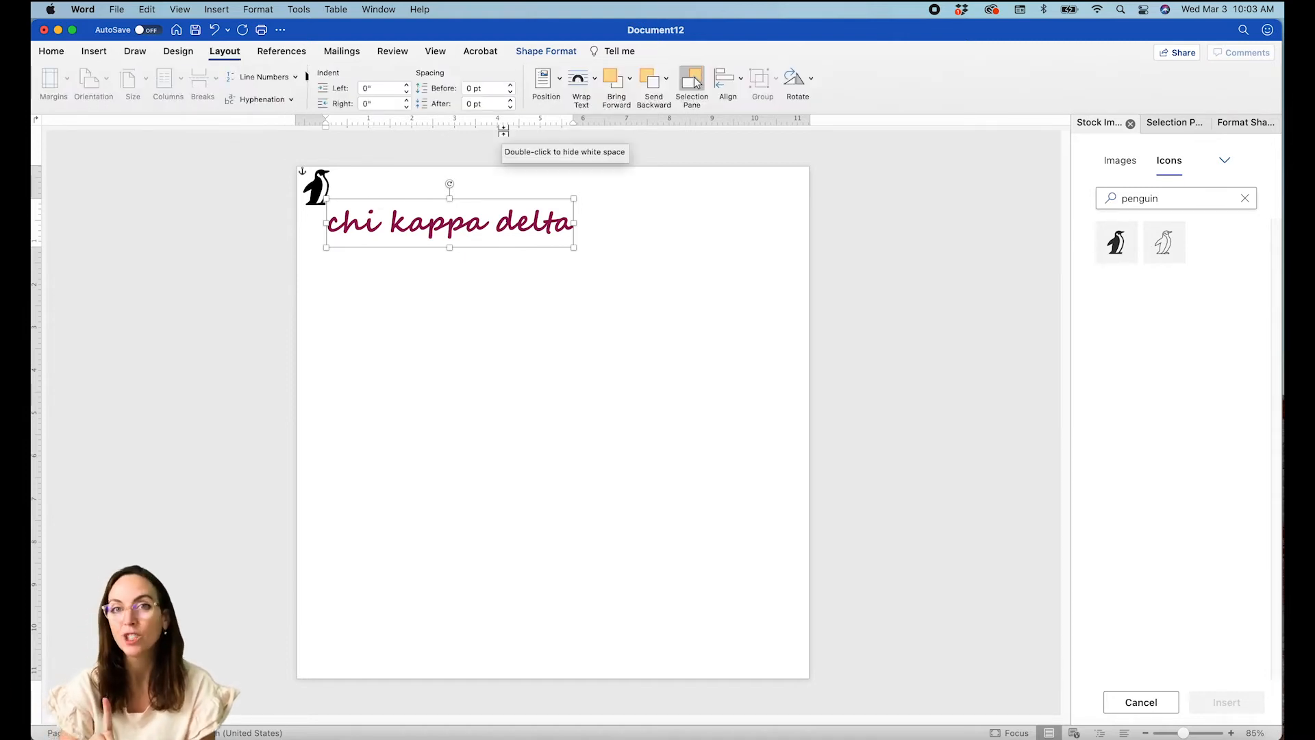
left_click(581, 94)
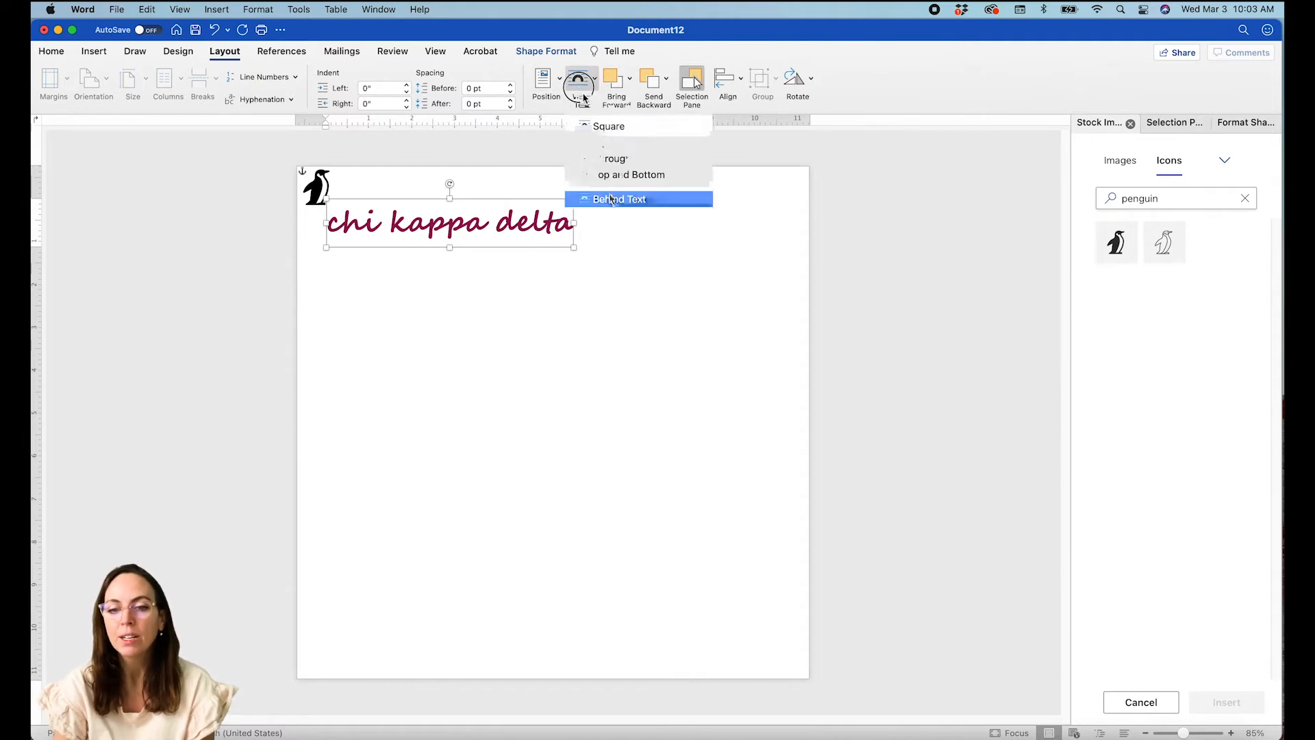
left_click(613, 214)
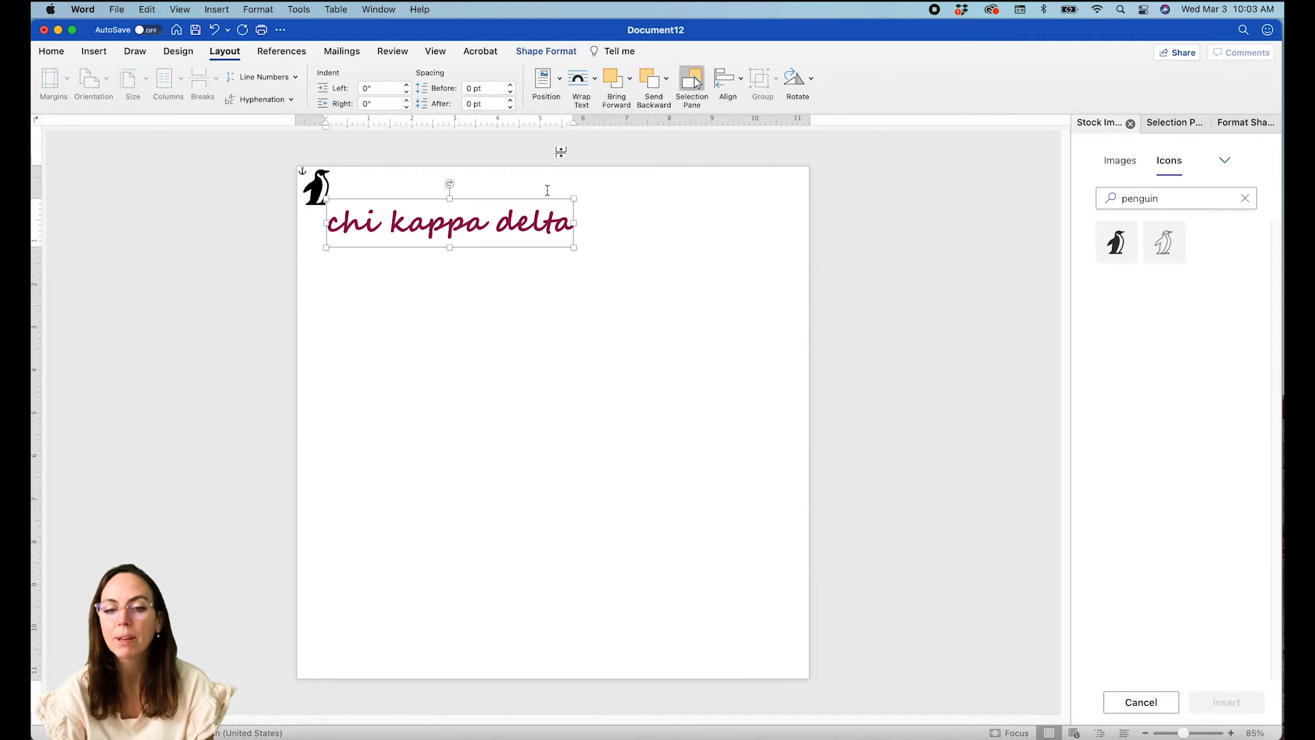
Set the penguin icon's text wrapping to Behind Text and place it on the text line just after "chi kappa delta".
left_click(321, 185)
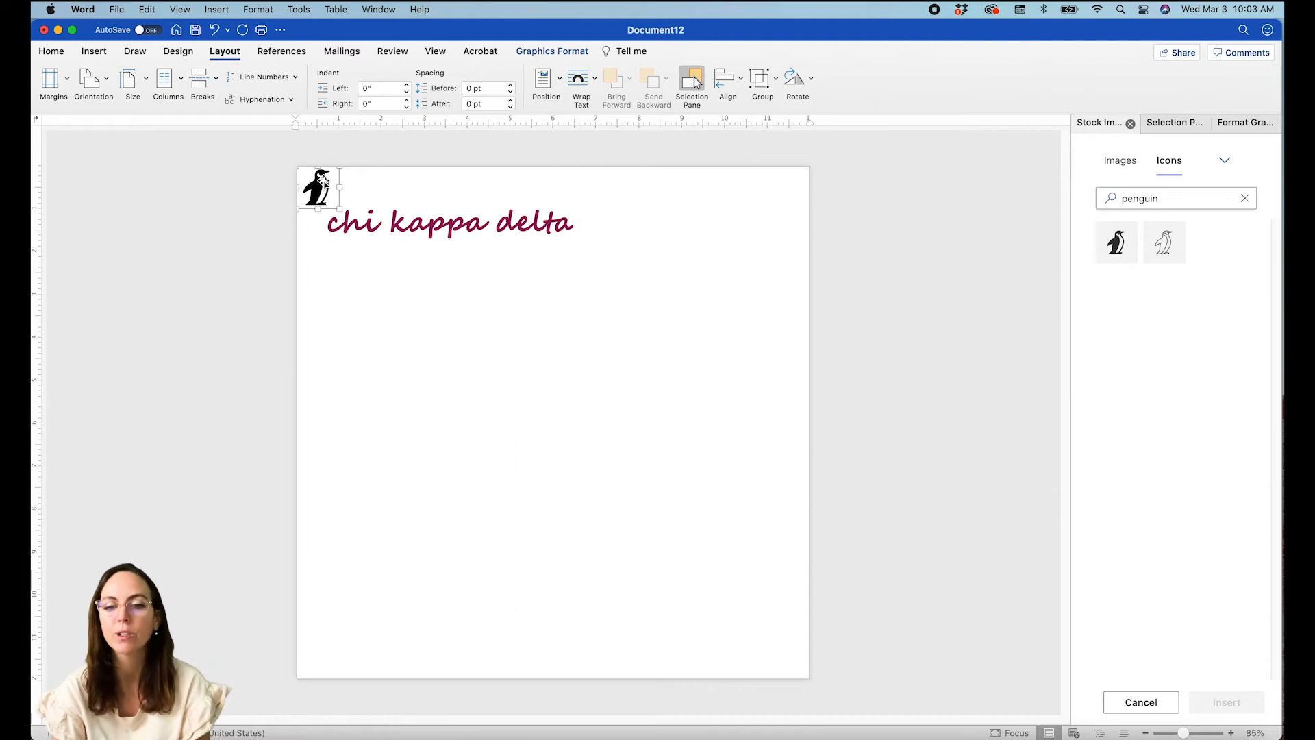
left_click(589, 78)
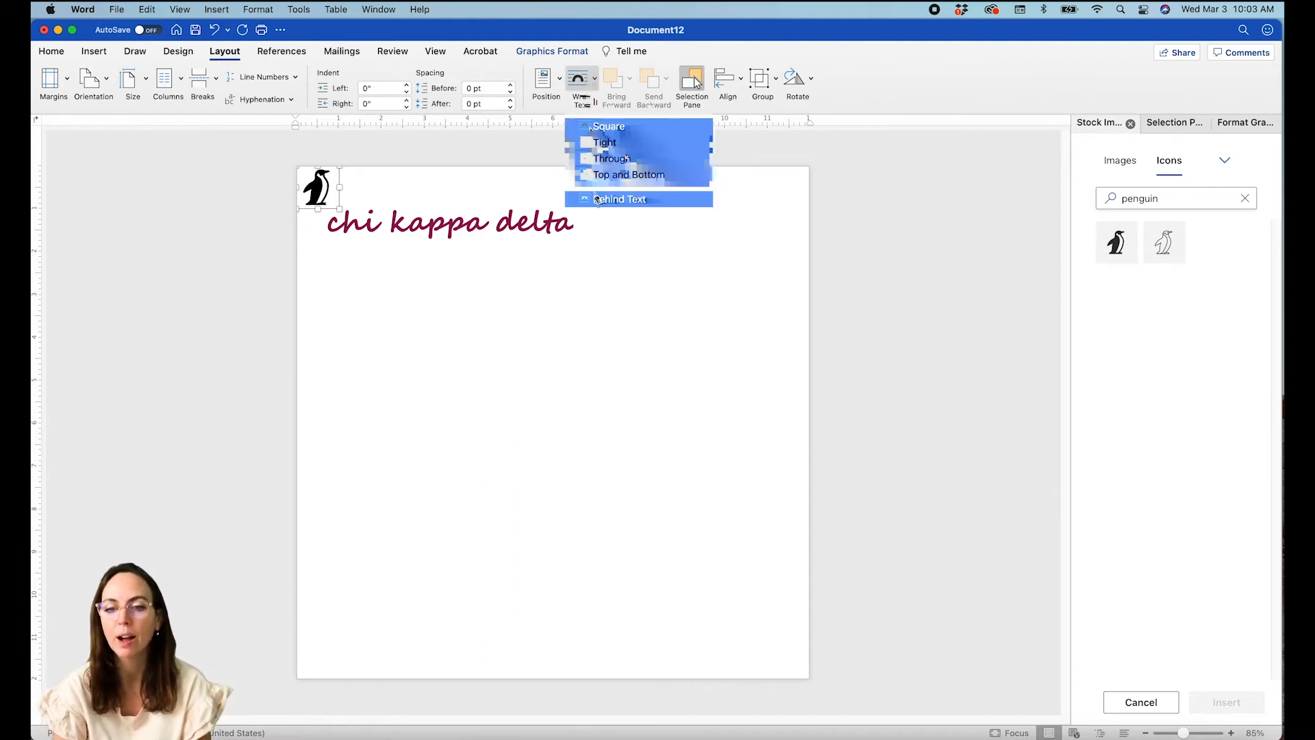
left_click(603, 197)
left_click_drag(319, 189, 601, 229)
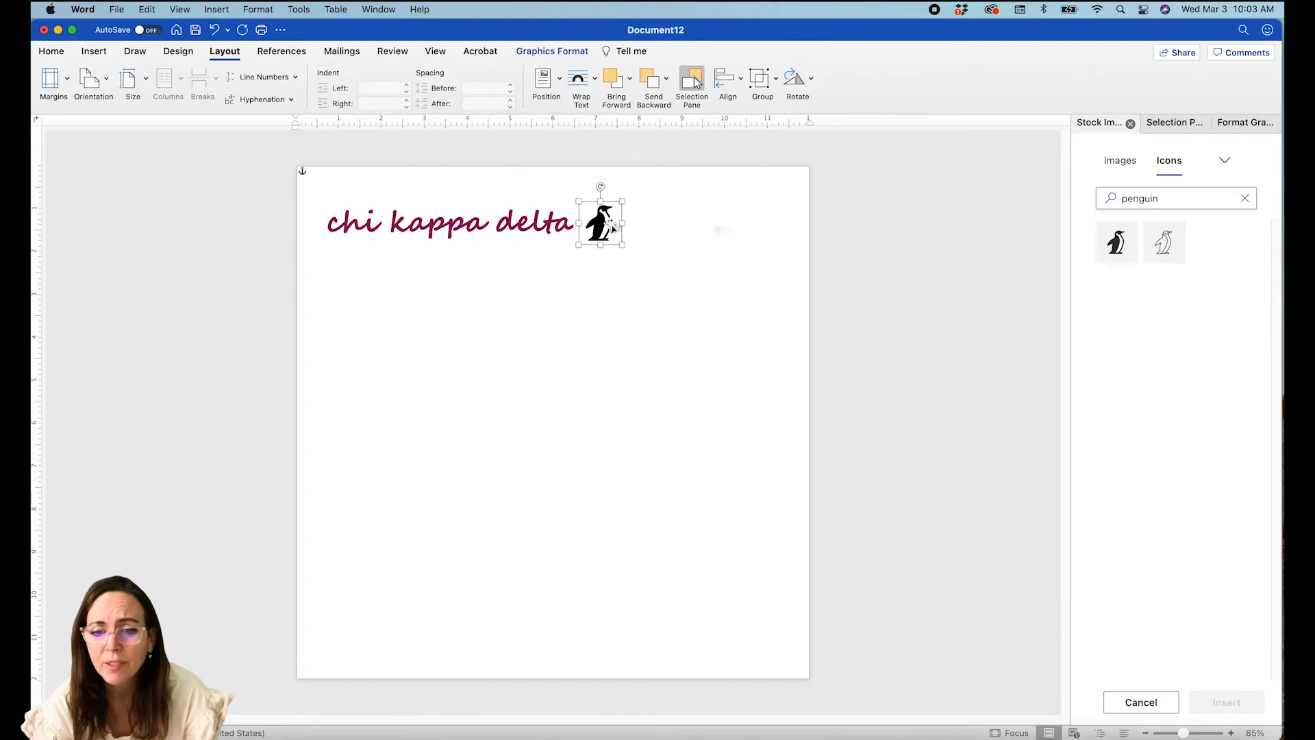
mouse_move(613, 228)
left_mouse_down()
mouse_move(544, 224)
mouse_move(604, 227)
mouse_move(627, 247)
left_mouse_up()
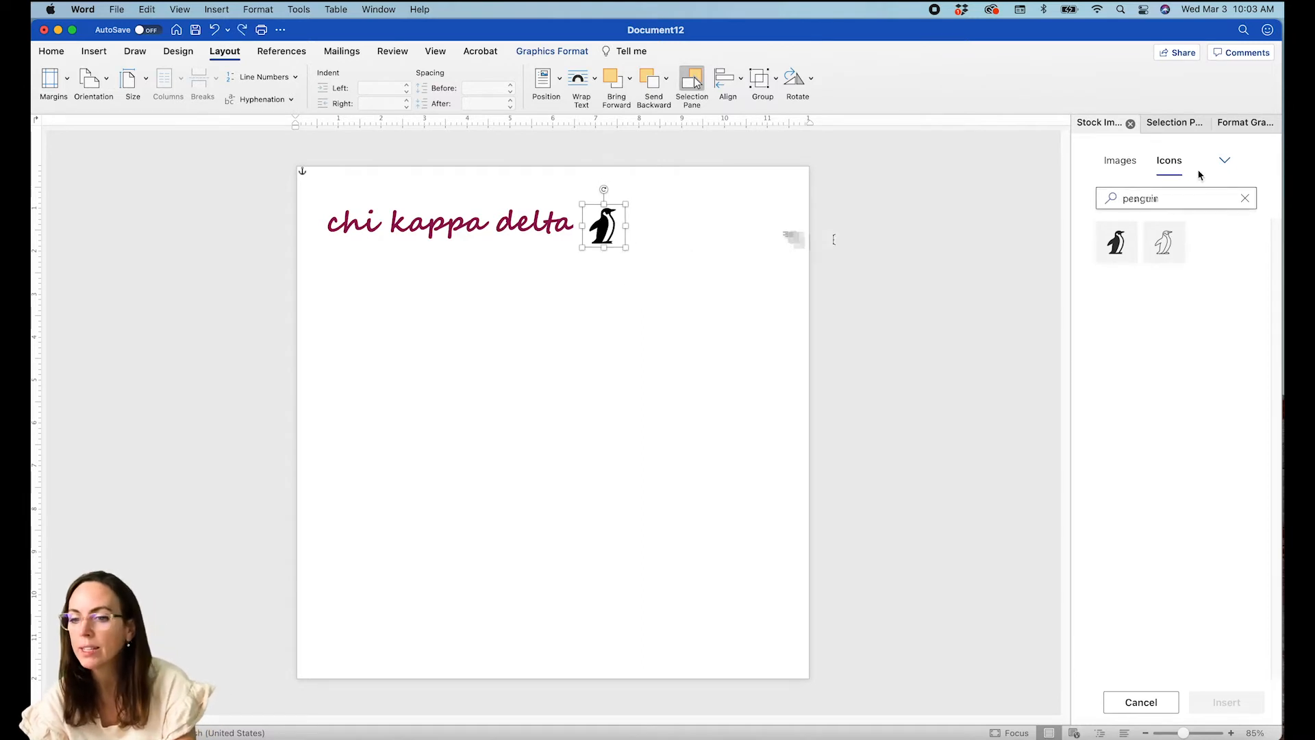
Change the penguin icon's solid fill to the teal from the recent colors.
left_click(1238, 123)
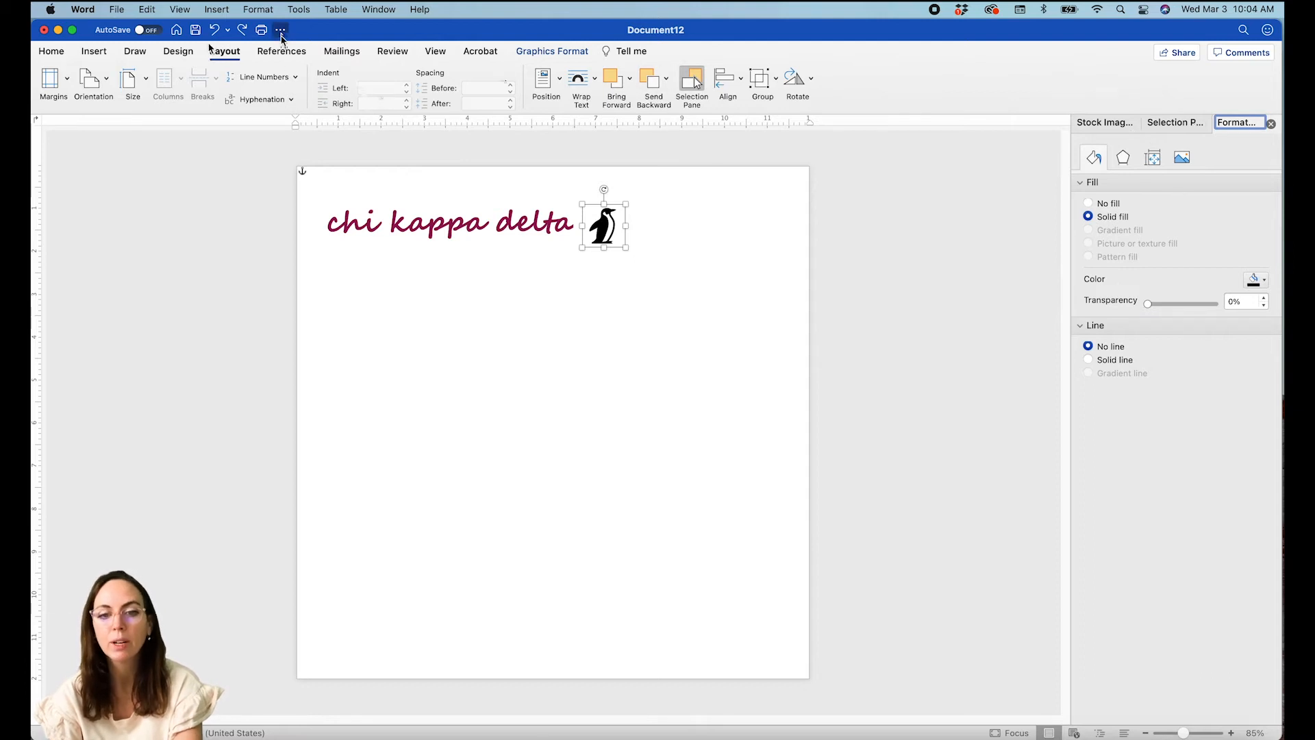
left_click(545, 53)
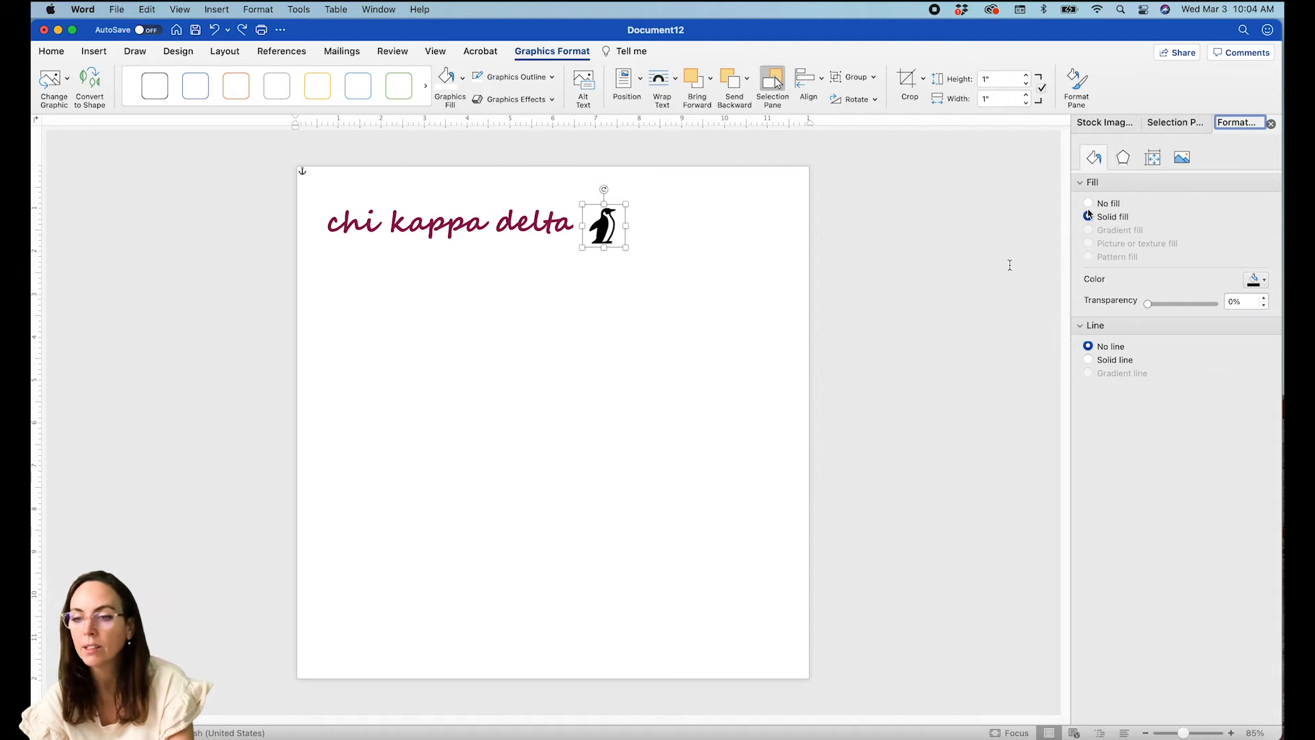
left_click(1264, 281)
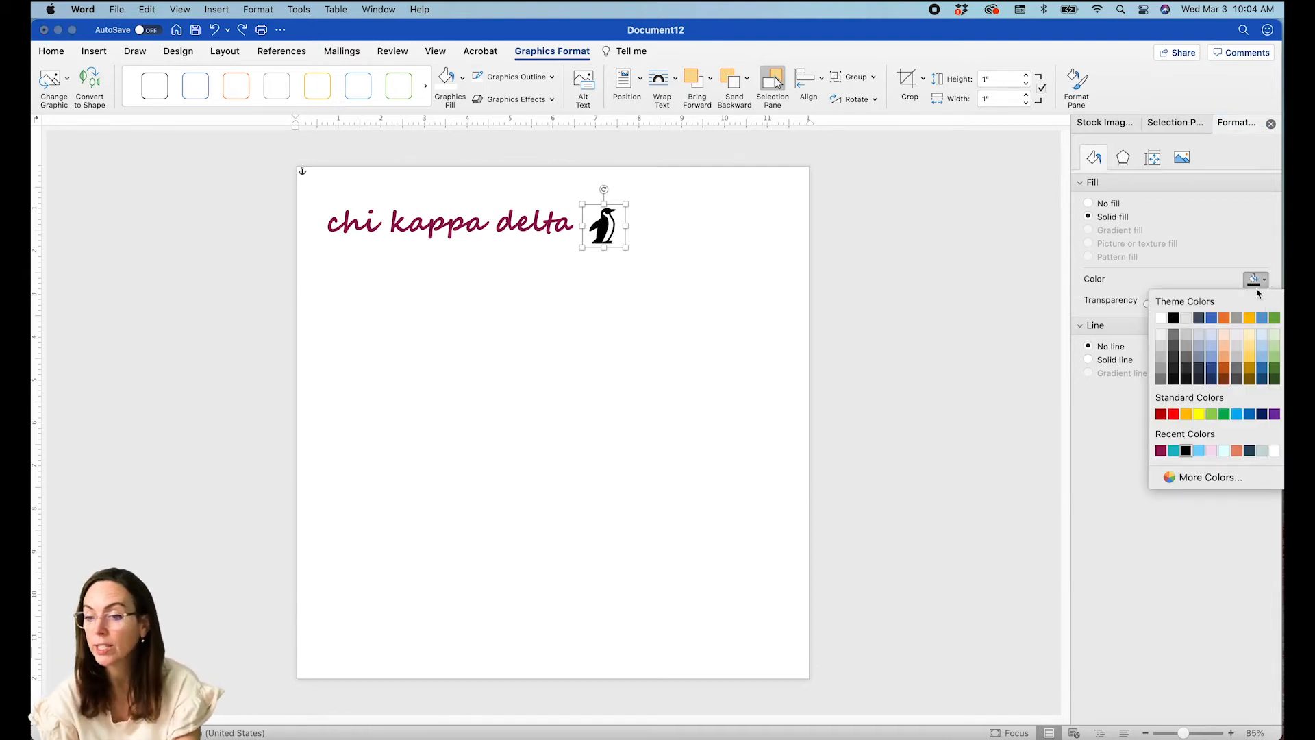
left_click(1173, 450)
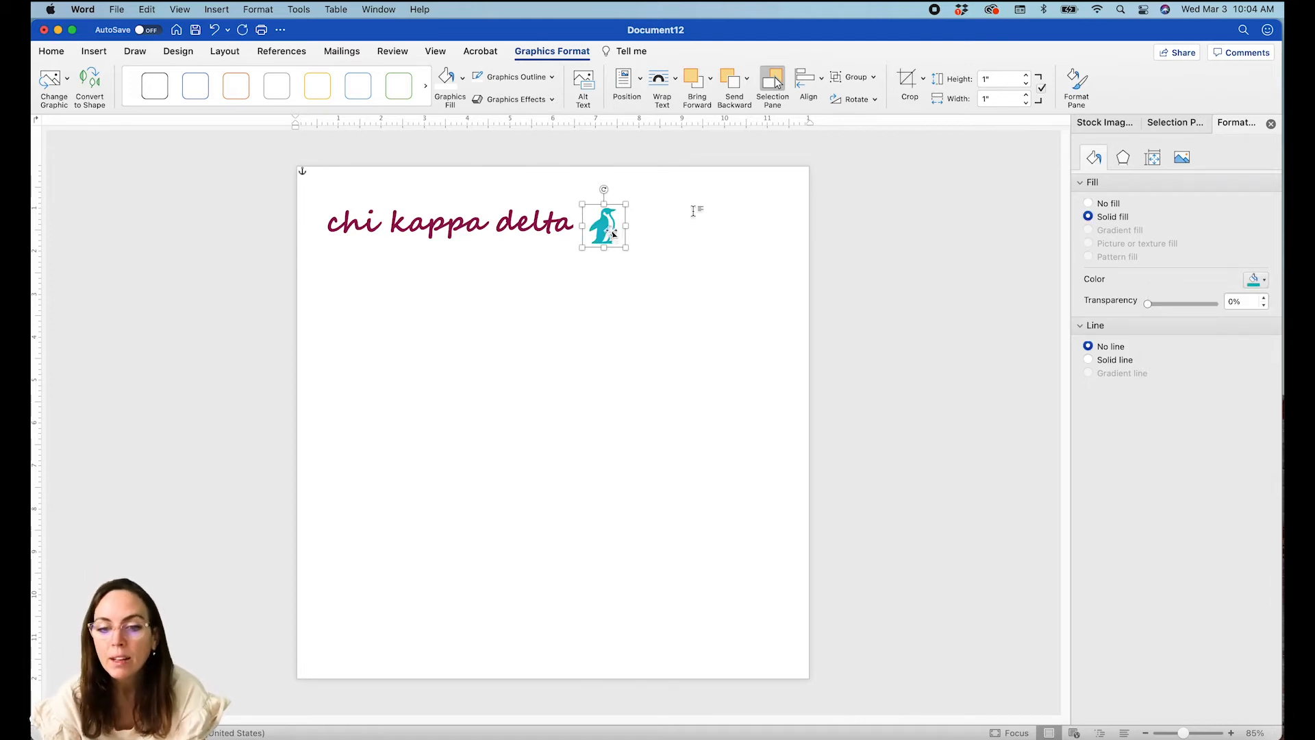
Nudge the penguin icon up slightly to align it with the "chi kappa delta" text.
key("Up")
key("Up")
key("Up")
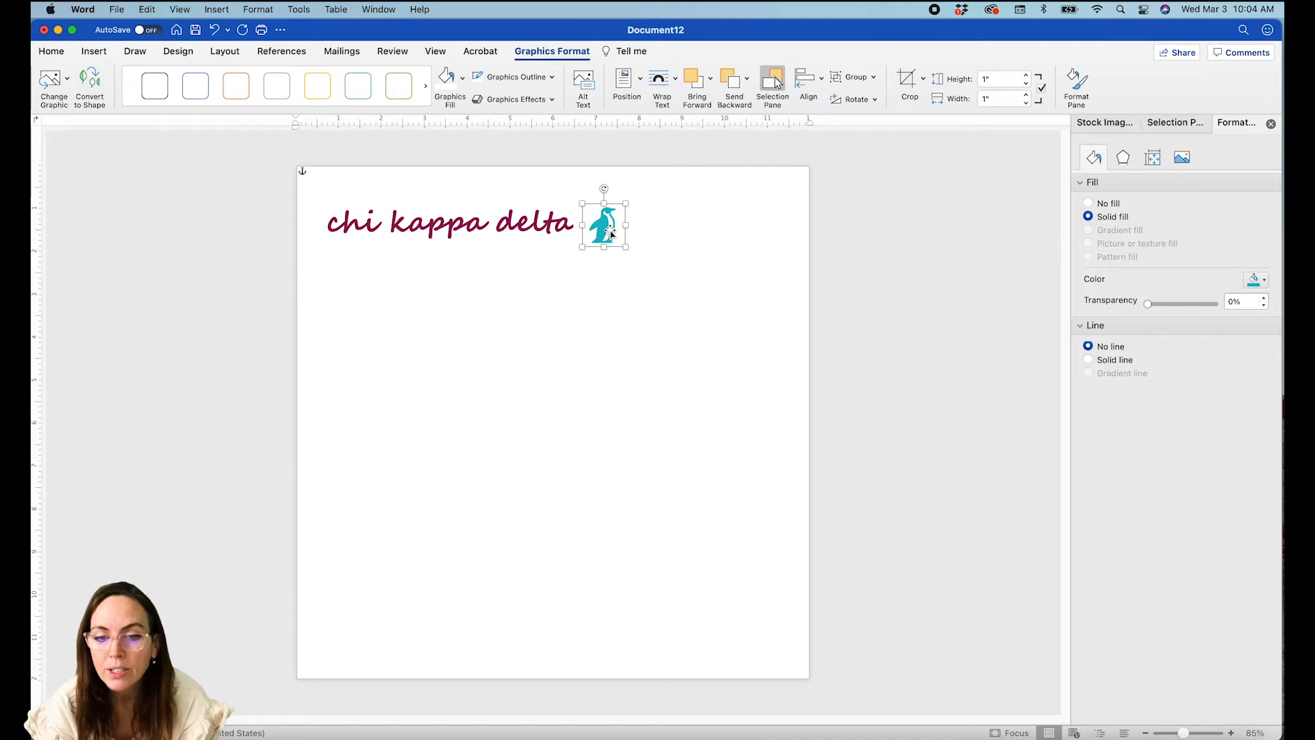
left_click(658, 241)
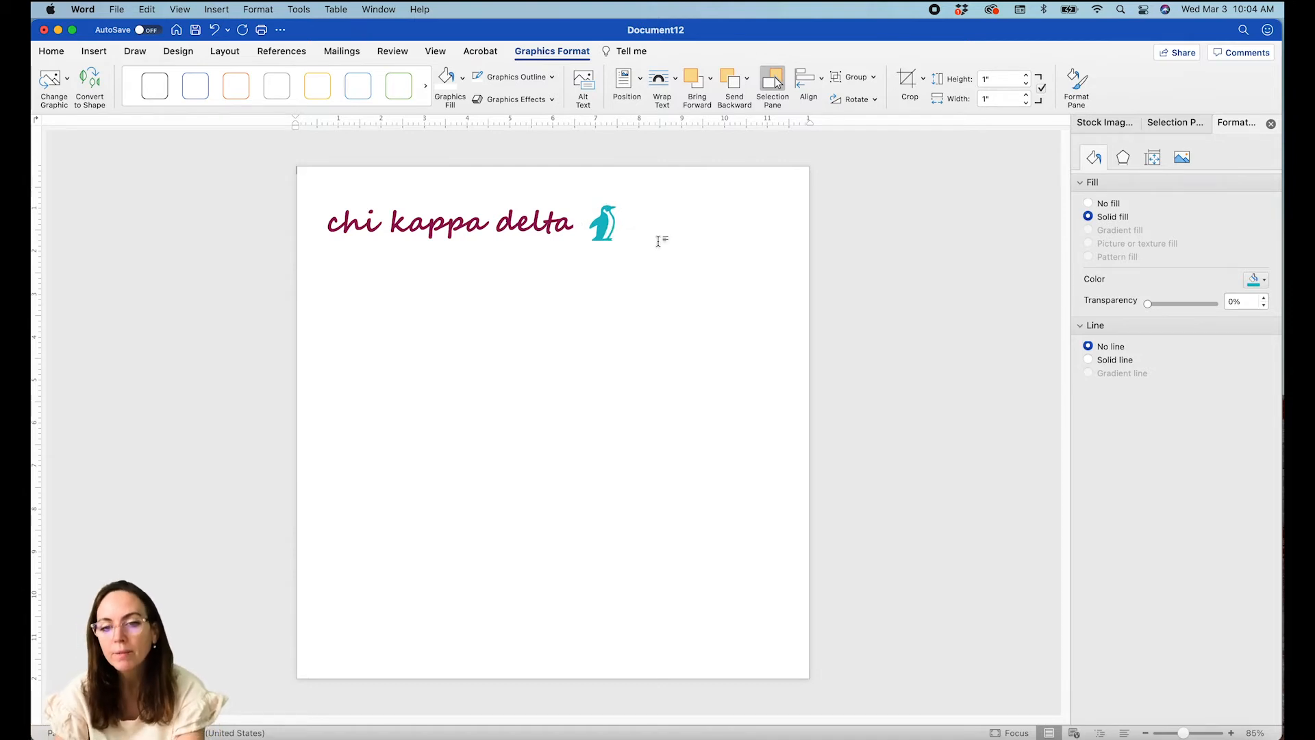
left_click(607, 228)
left_click(663, 224)
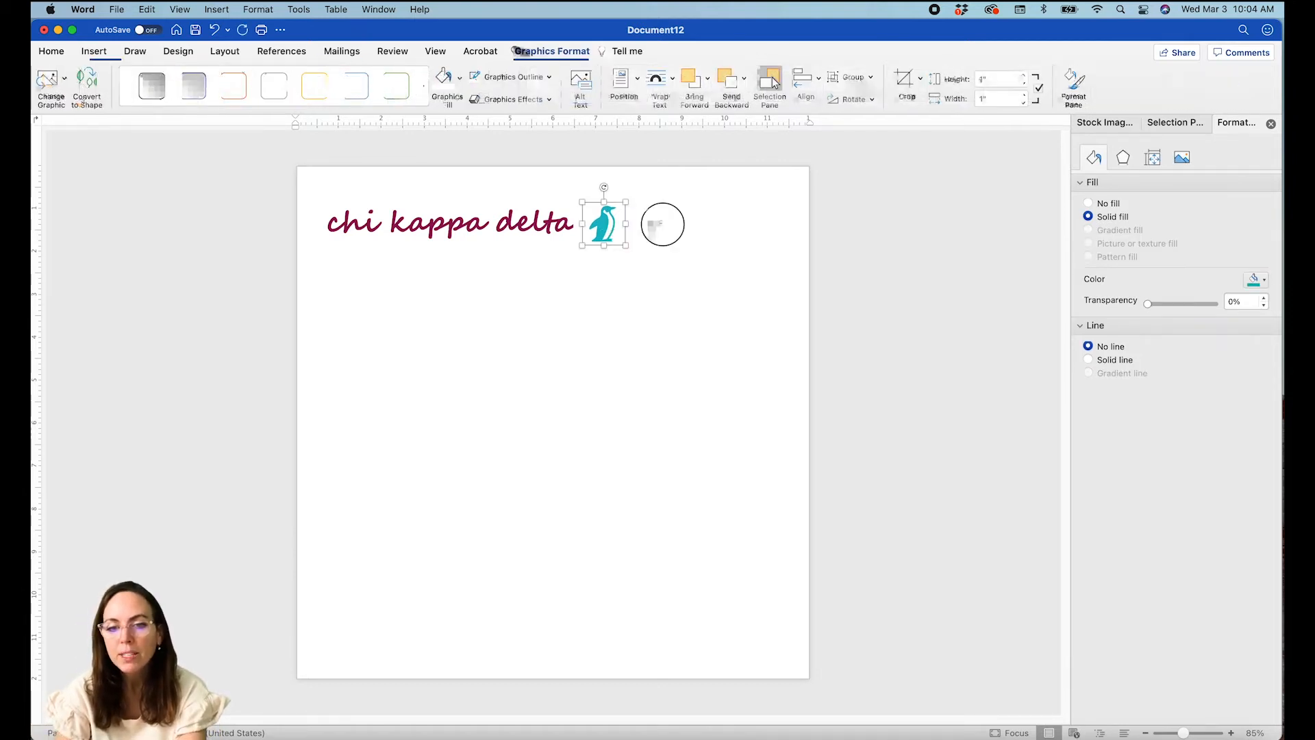
left_click(548, 223)
left_click(605, 222, "shift")
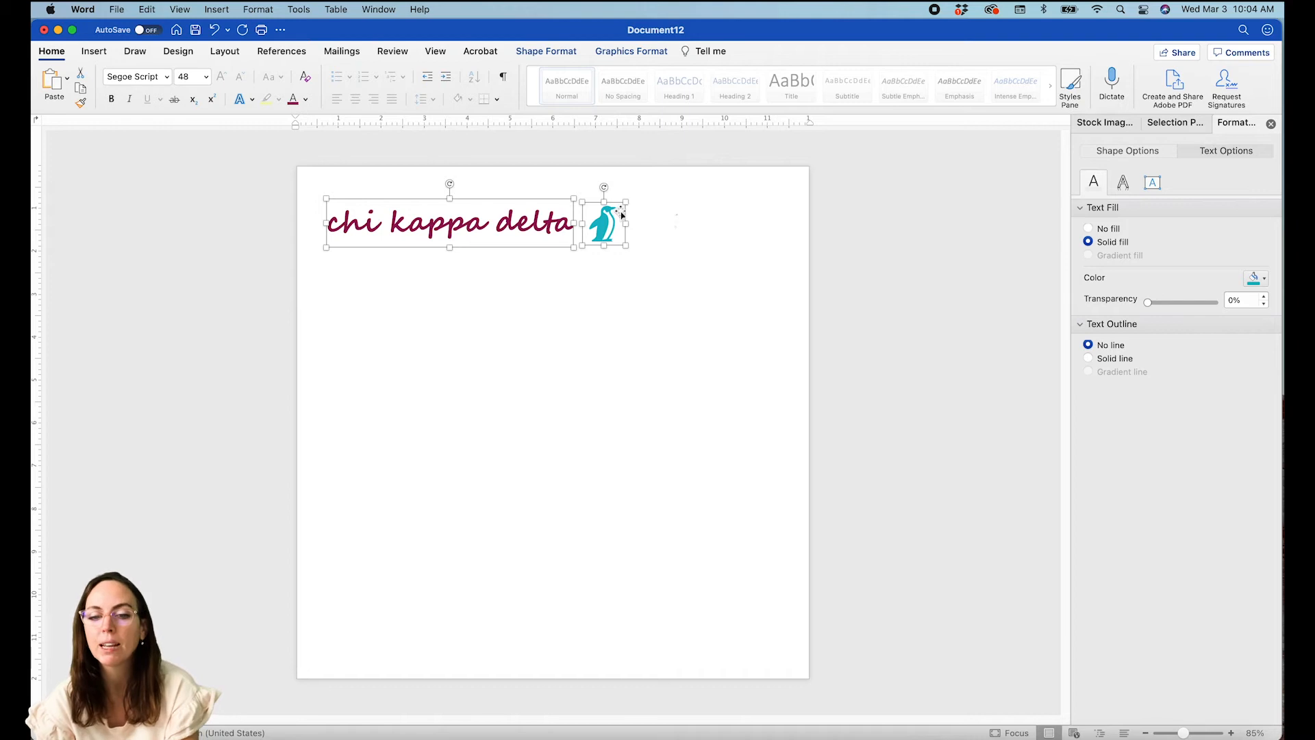
left_click(681, 219)
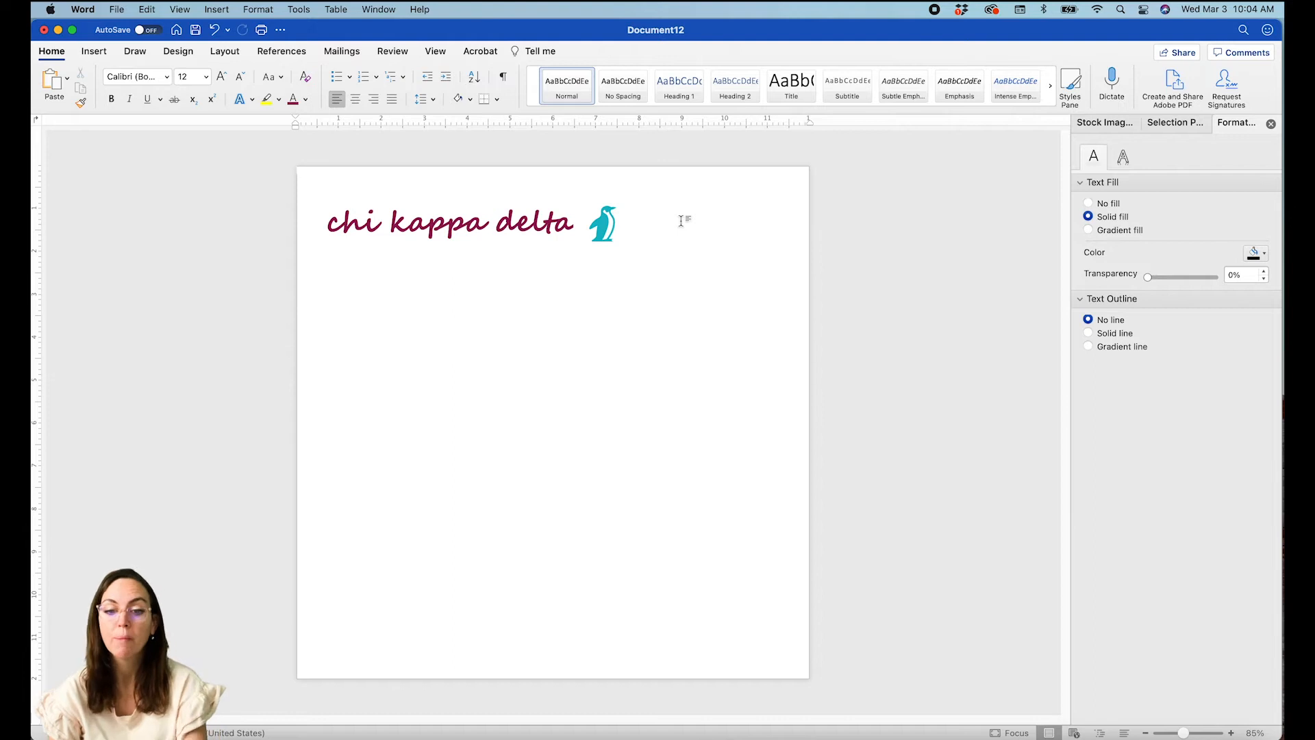
Duplicate the "chi kappa delta" text box and place the copy on the same line just after the penguin as a spacing guide.
left_click(480, 222)
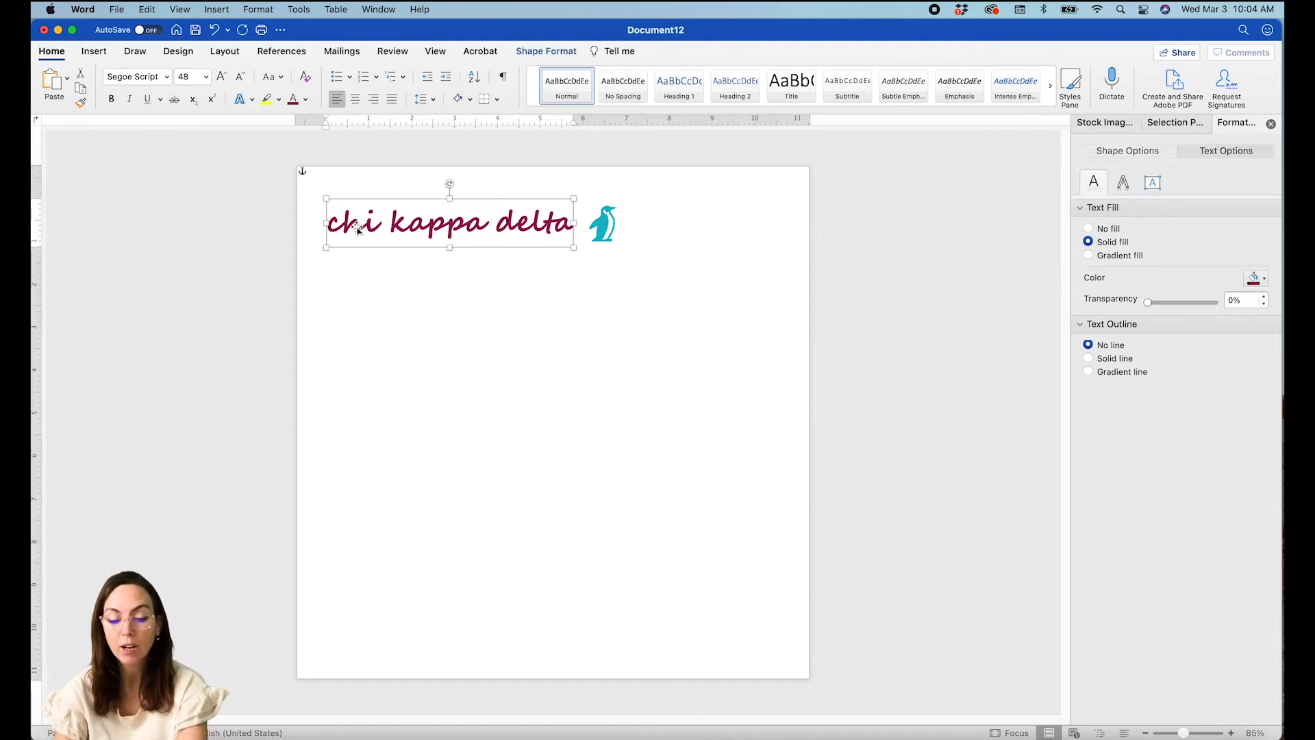
left_click(142, 9)
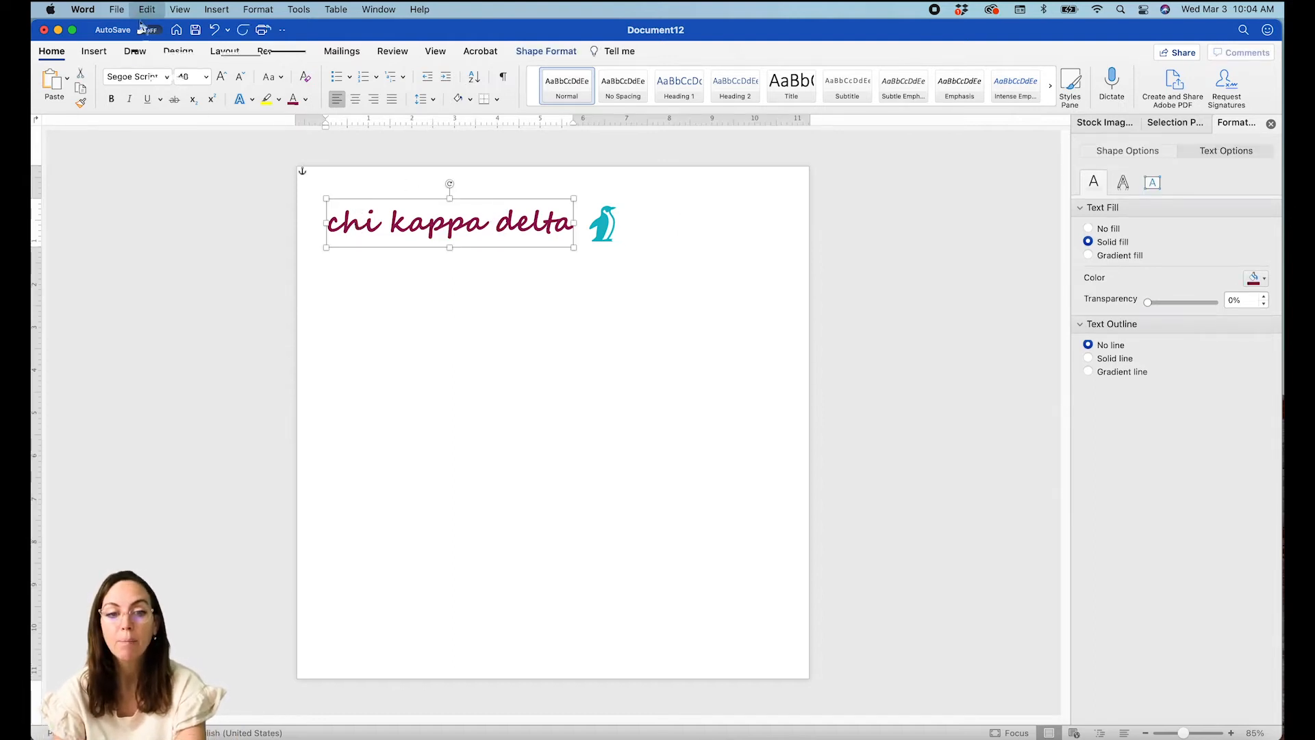
left_click(452, 219)
key("super+v")
left_click_drag(453, 223, 724, 222)
left_click(680, 264)
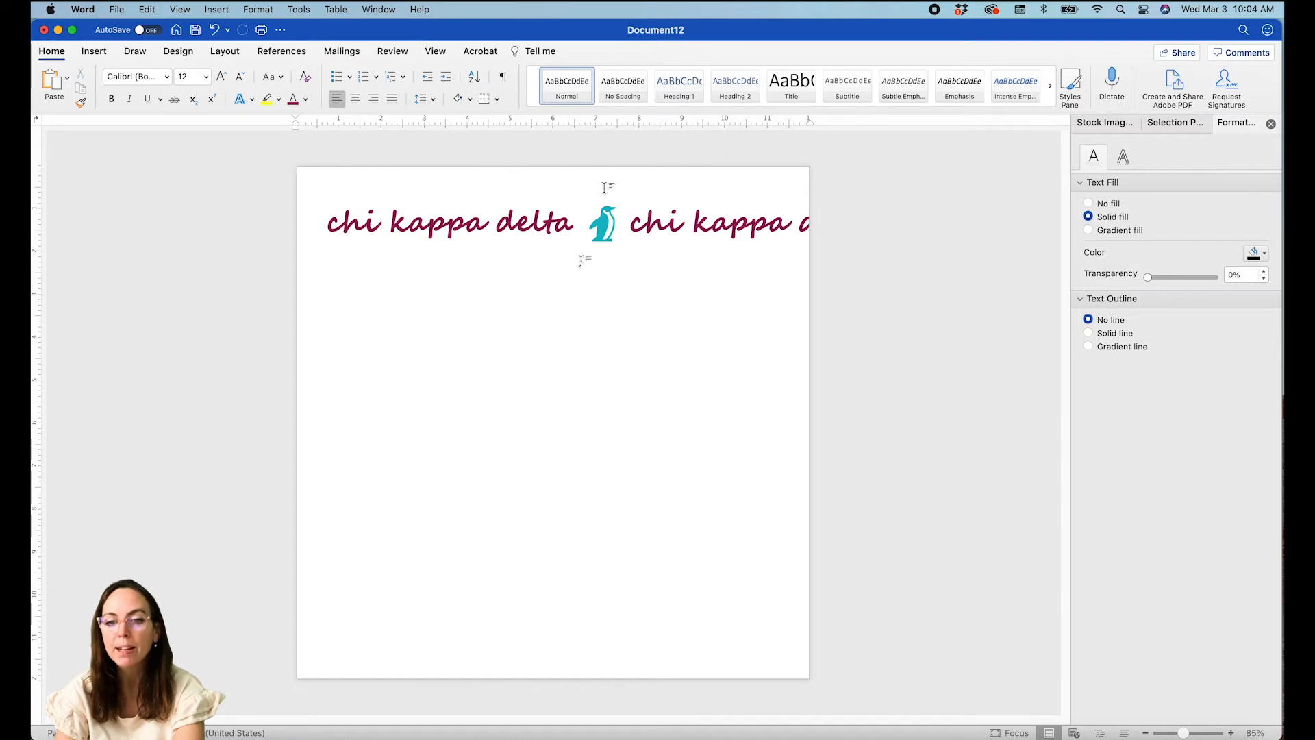
left_click(669, 230)
left_click(641, 320)
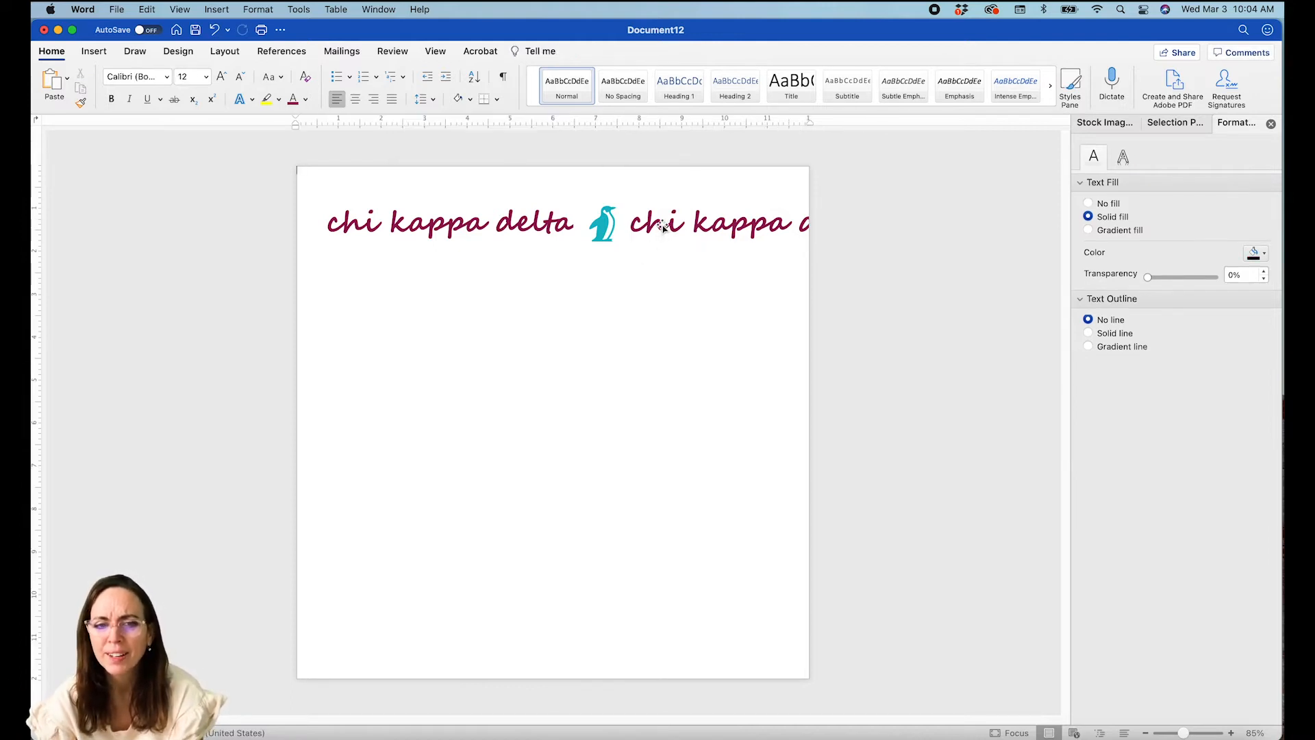
Draw a rectangle about 7.08 by 1.44 inches over the original text and penguin, ending where the copied text starts.
left_click(94, 52)
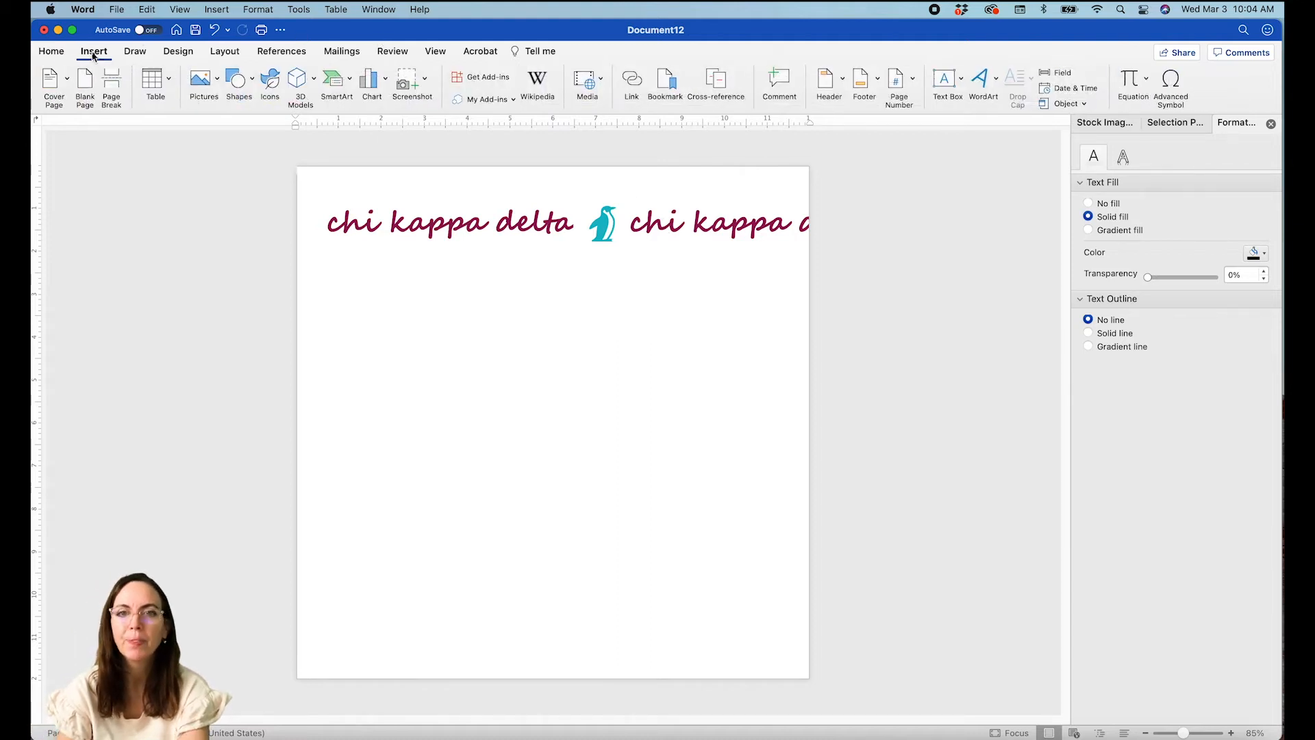
left_click(250, 81)
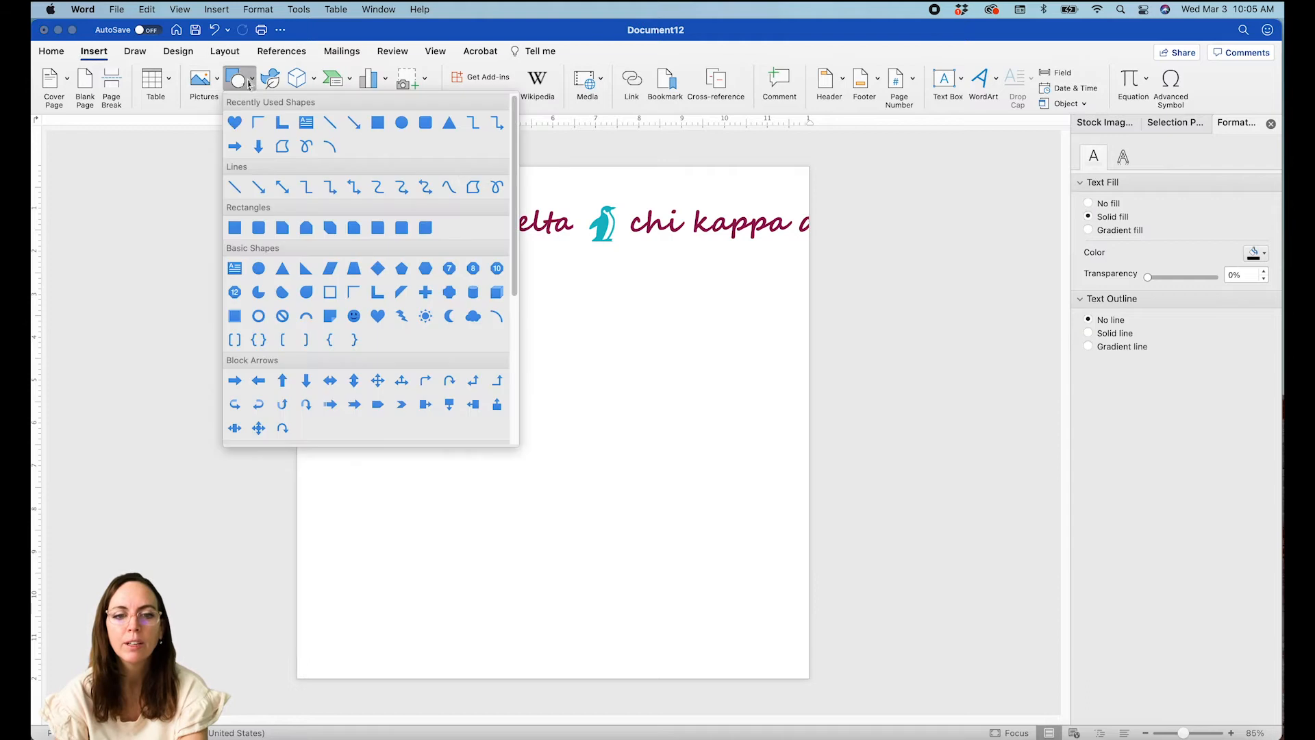
left_click(377, 122)
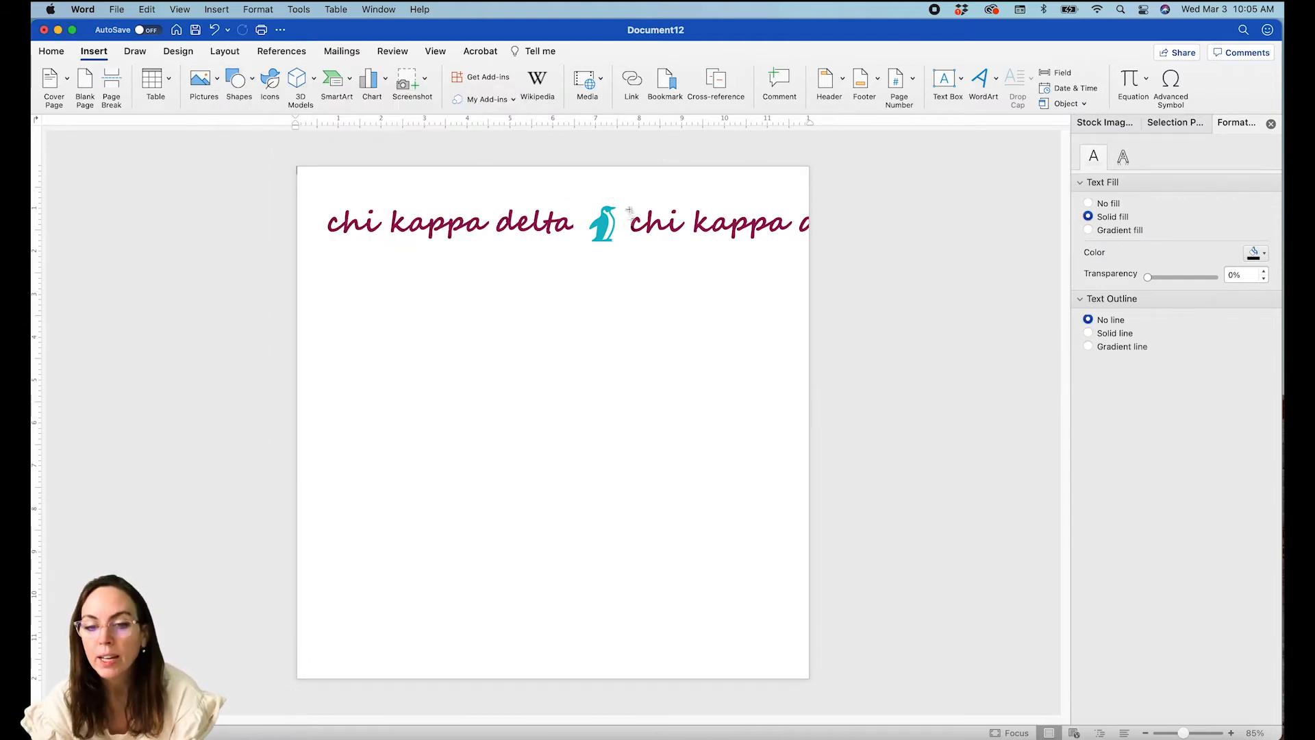
left_click_drag(630, 202, 329, 253)
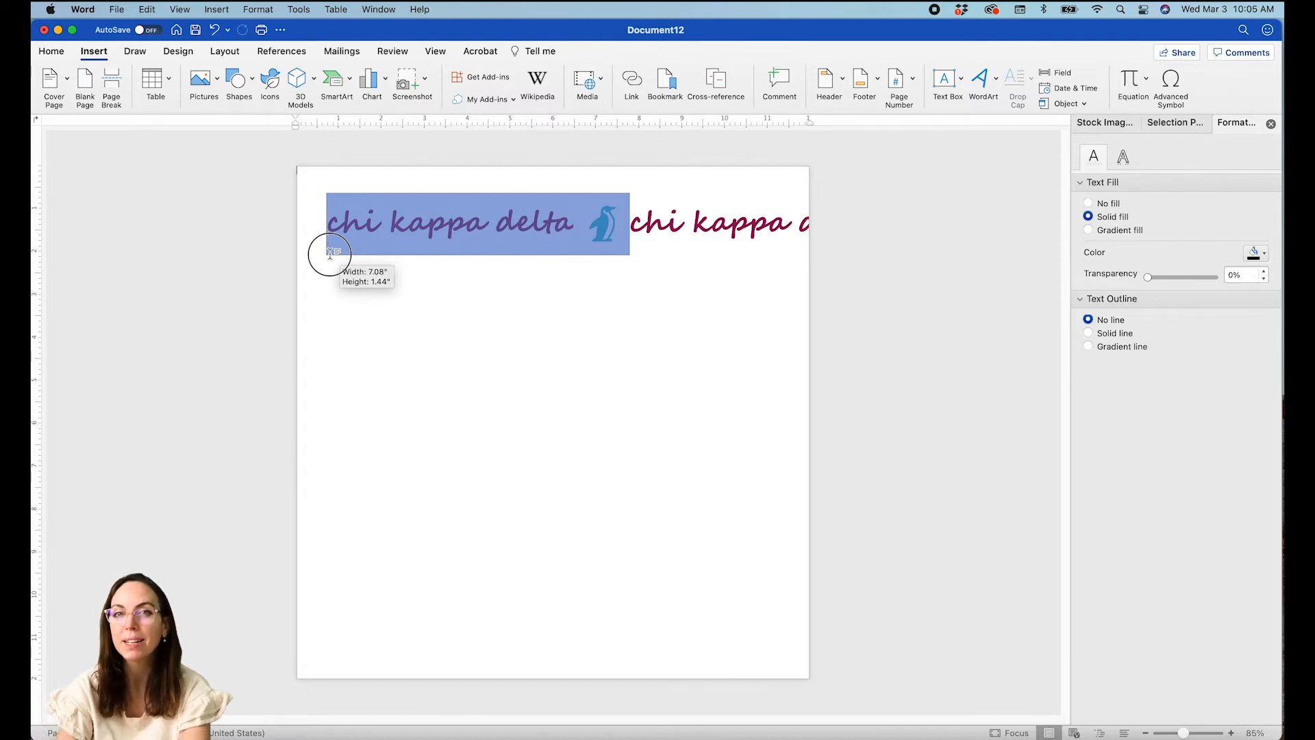
left_click_drag(329, 254, 328, 253)
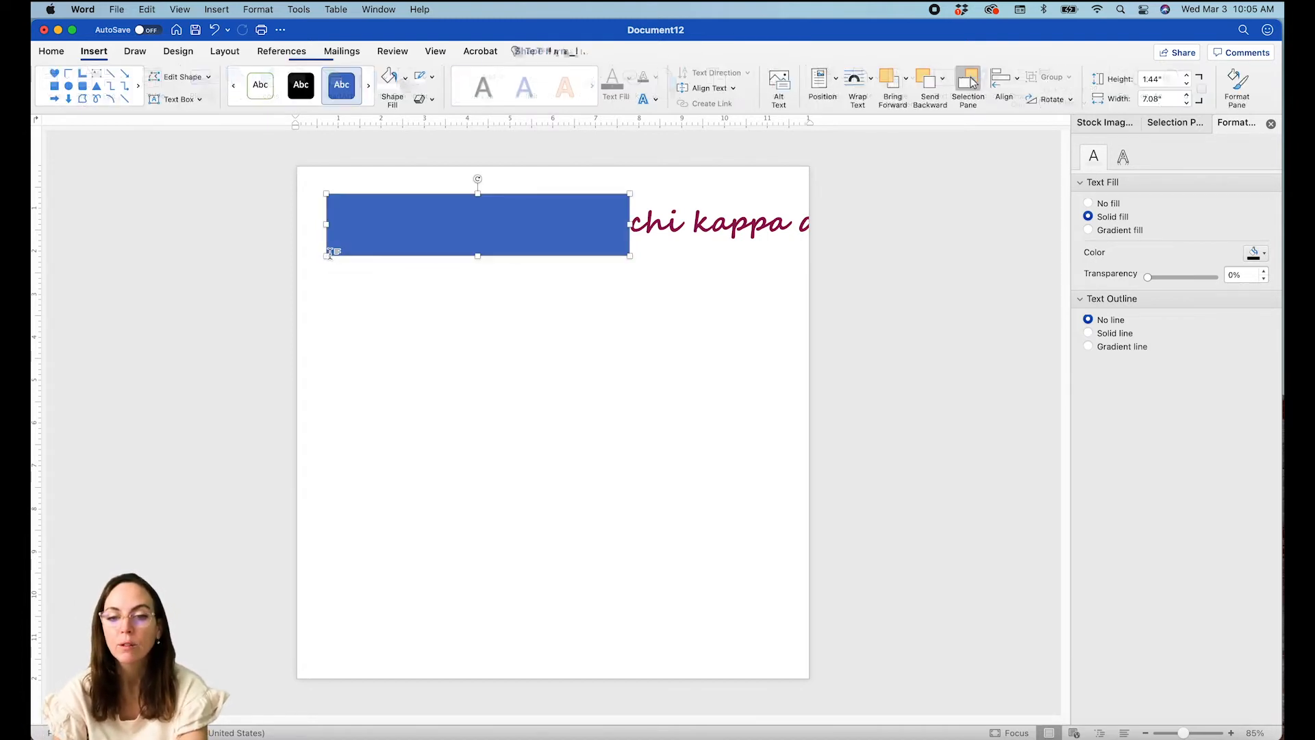
Delete the copied "chi kappa delta" text box and send the blue rectangle to the back, behind the original text and penguin.
left_click(750, 224)
key("Delete")
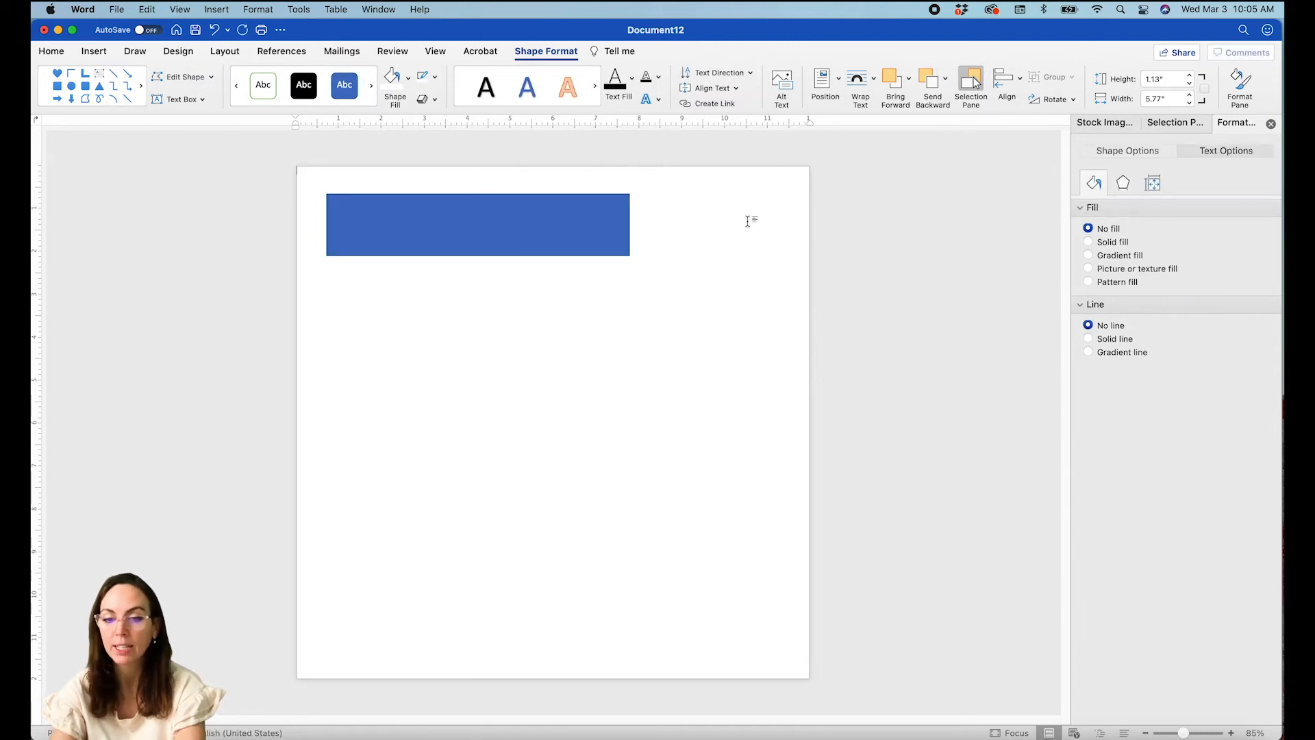
left_click(611, 222)
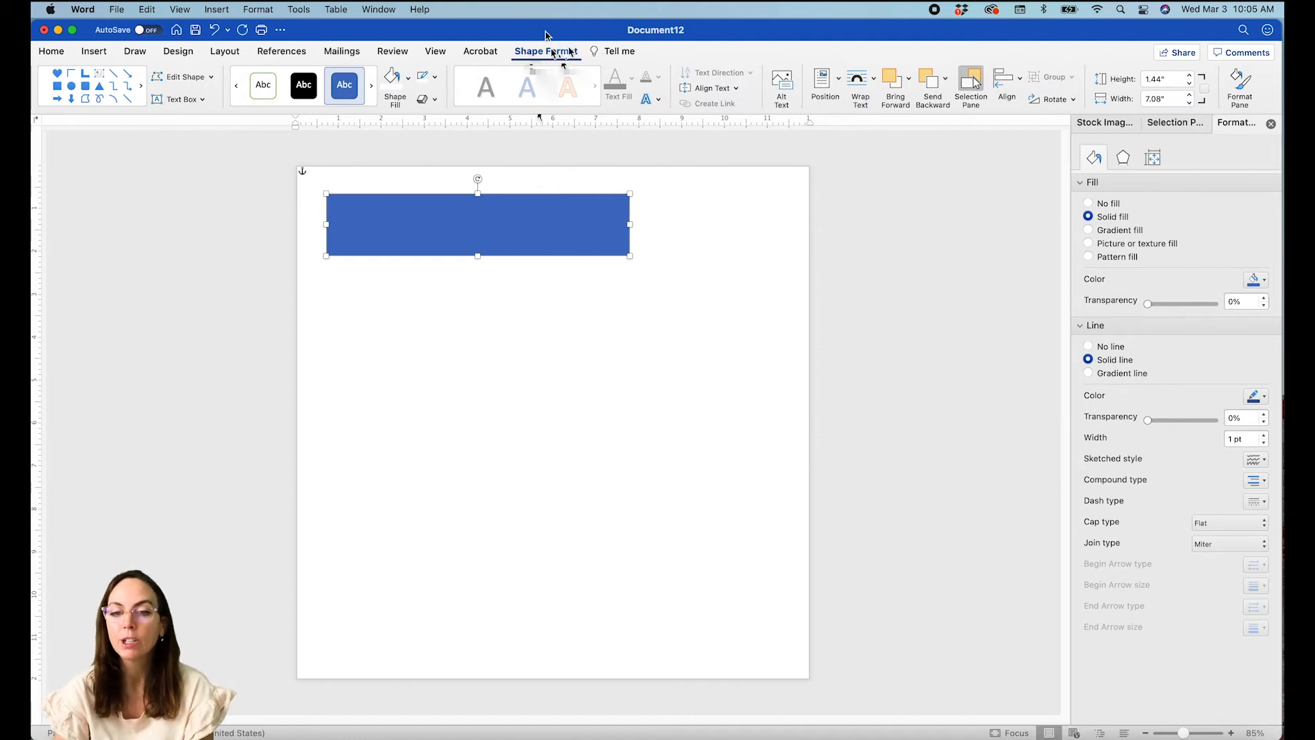
left_click(946, 78)
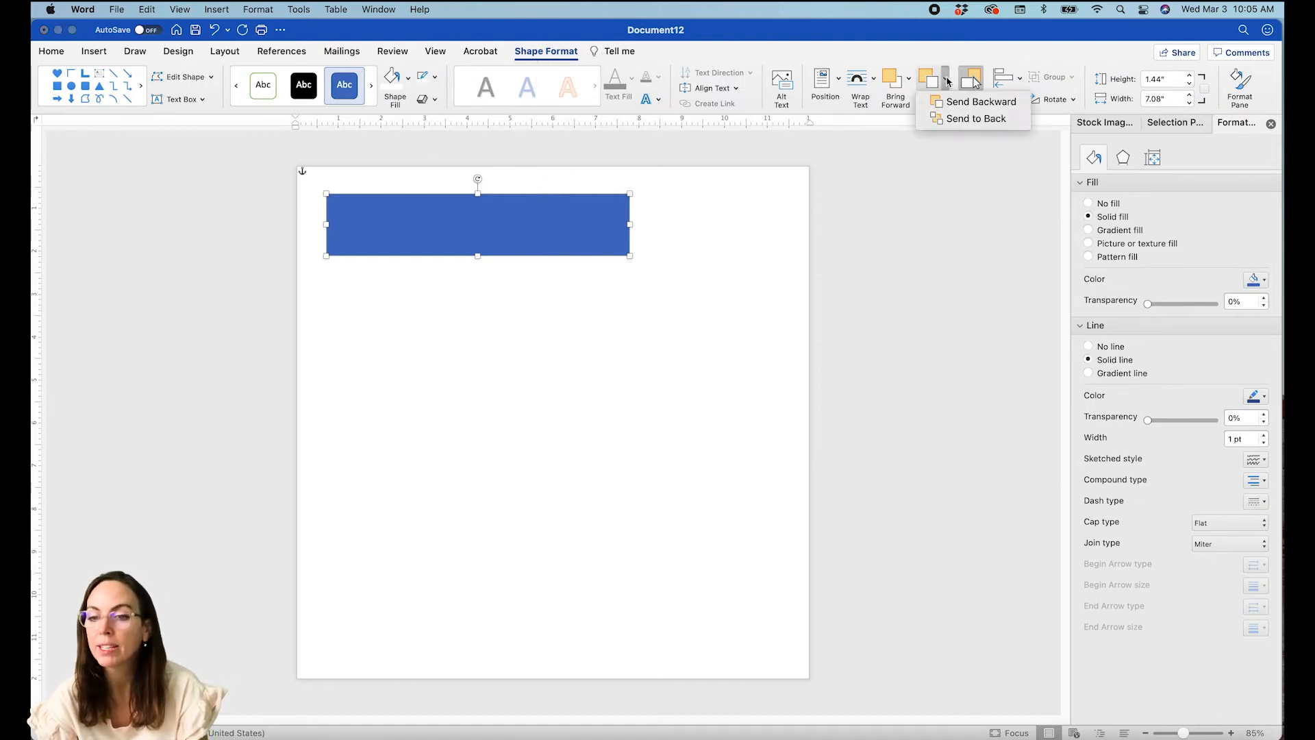
left_click(952, 121)
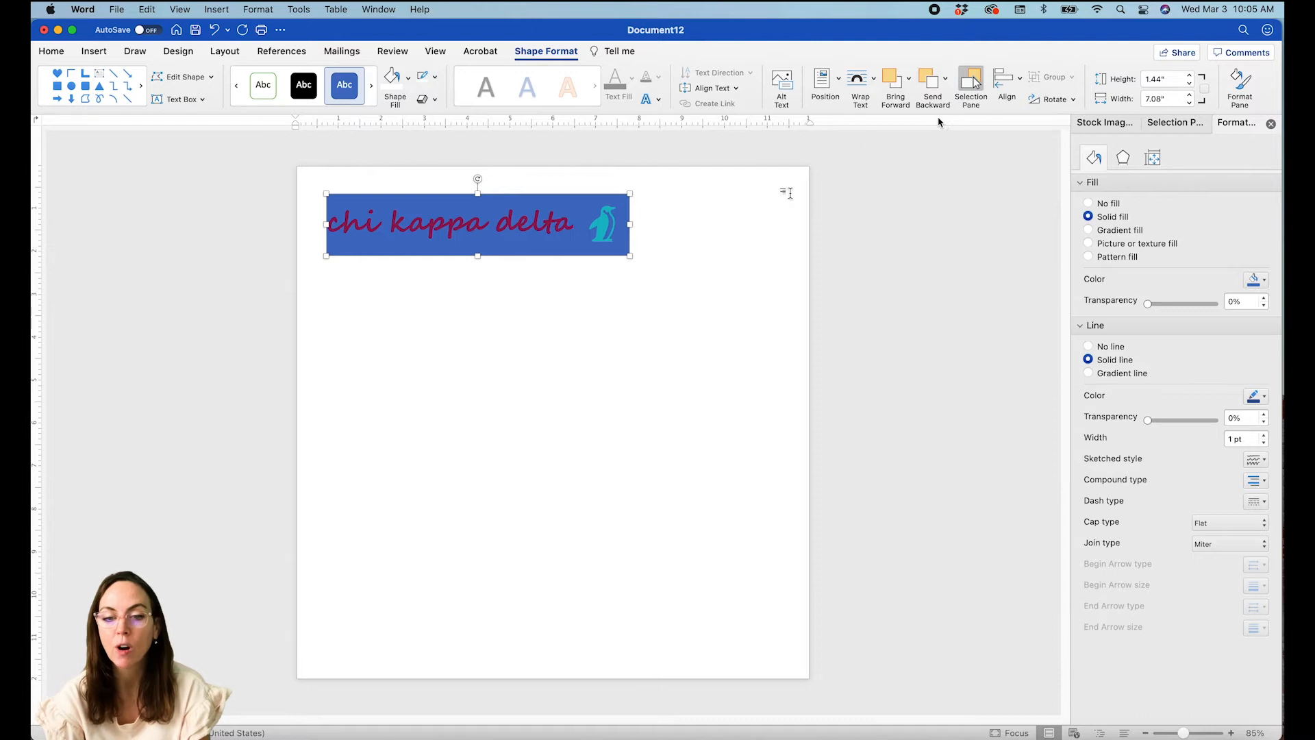
left_click(746, 203)
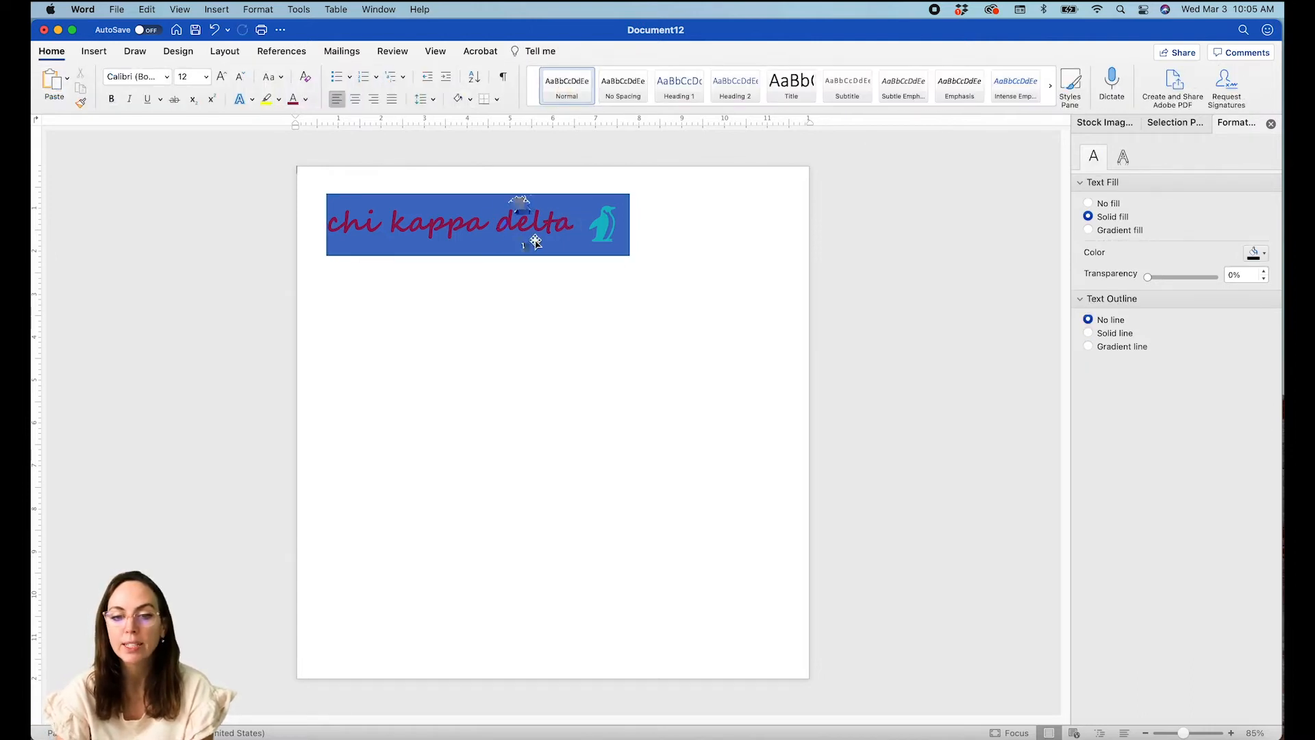
Set both the fill color and the solid line color of the rectangle behind the text to white.
left_click(531, 202)
left_click(599, 198)
left_click_drag(478, 256, 478, 254)
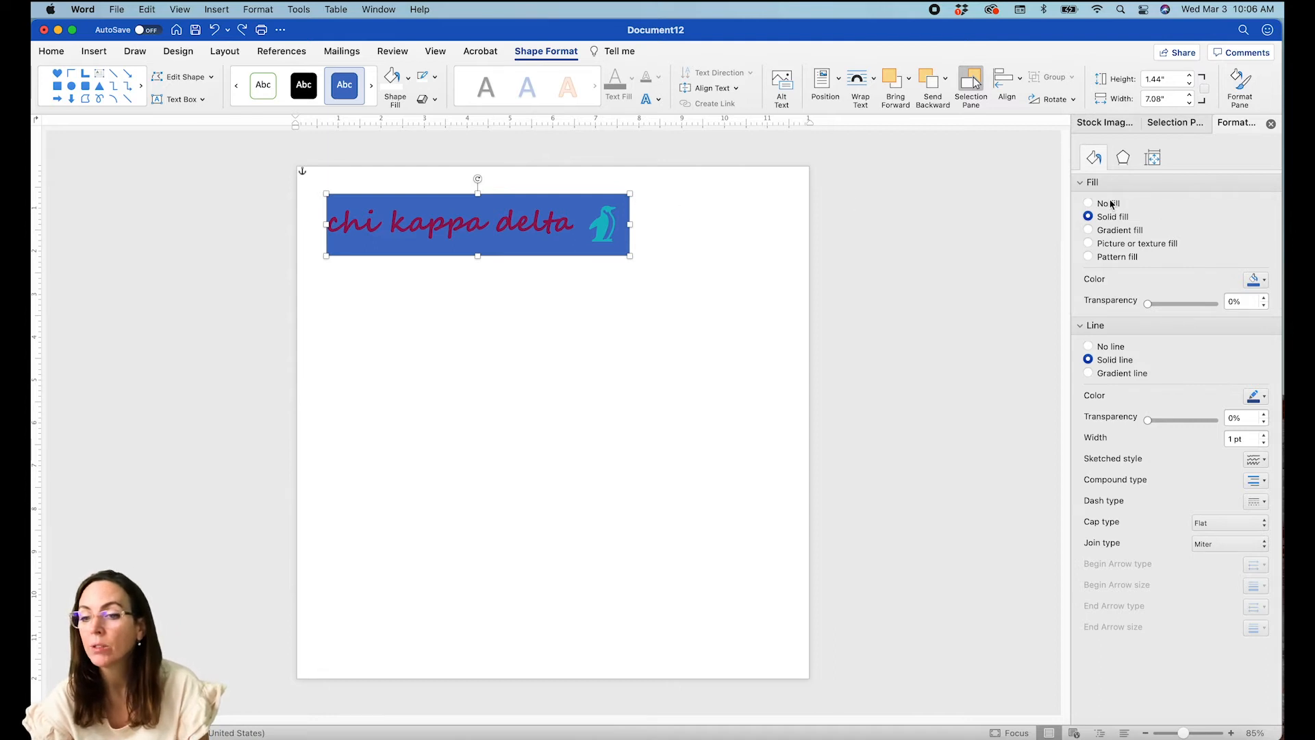
left_click(1255, 280)
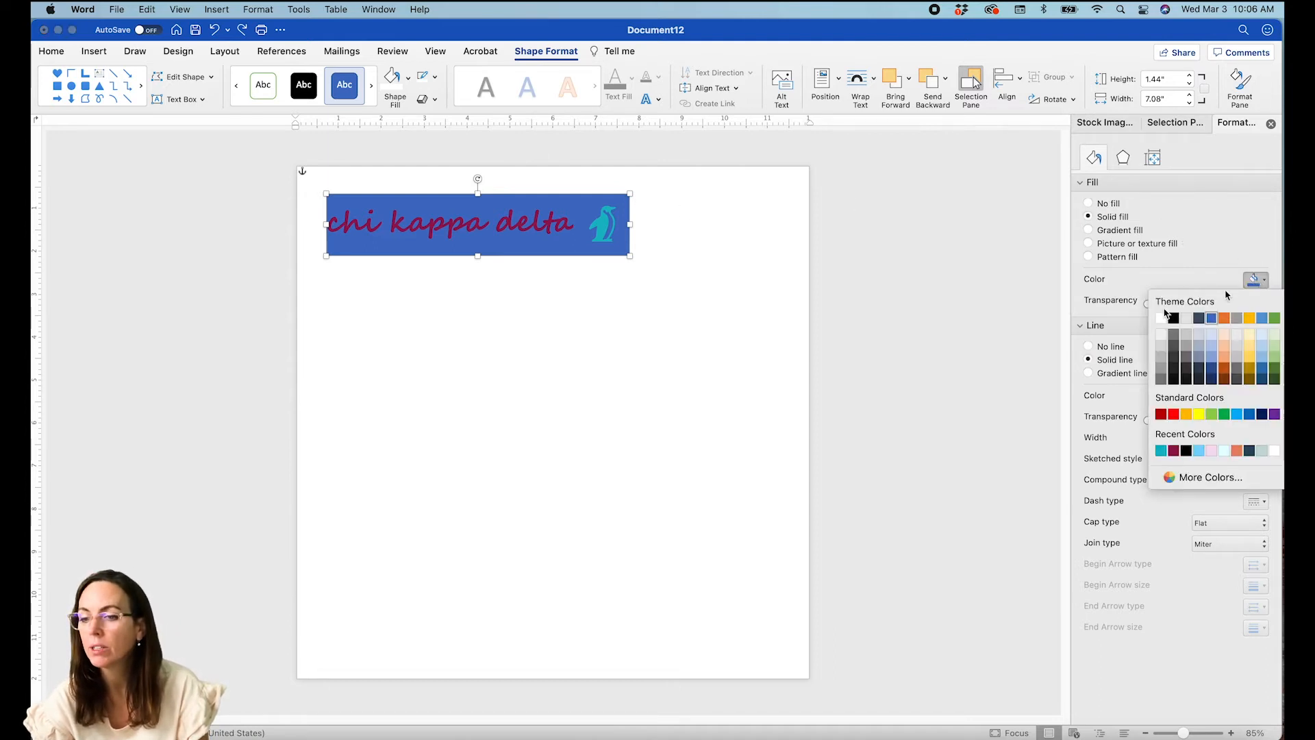
left_click(1162, 317)
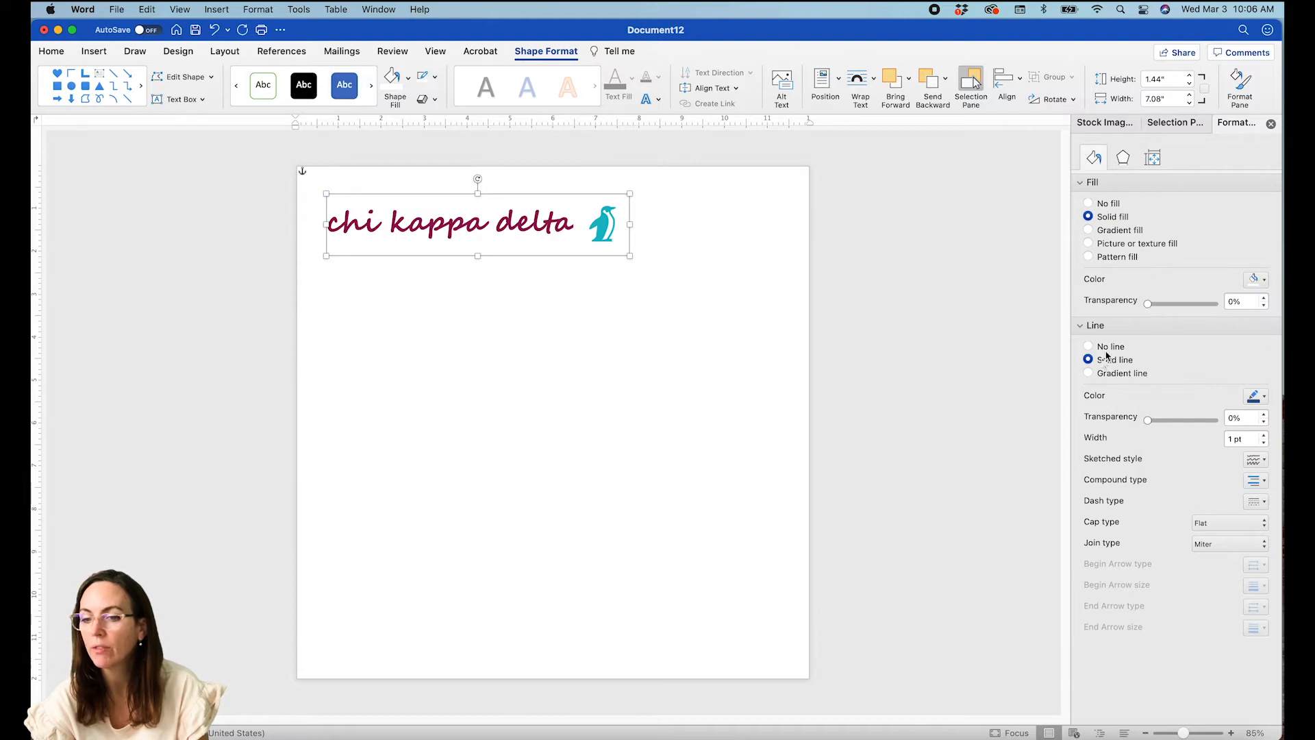
left_click(1253, 397)
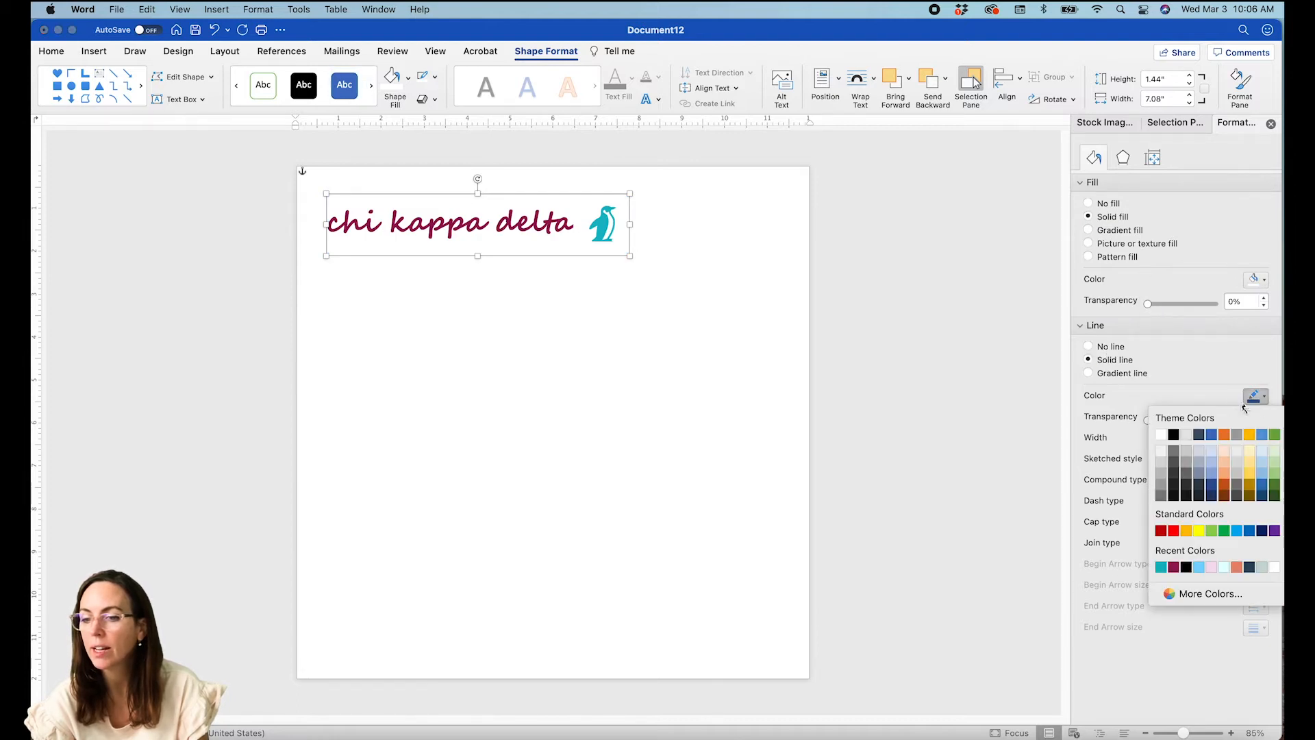
left_click(1163, 434)
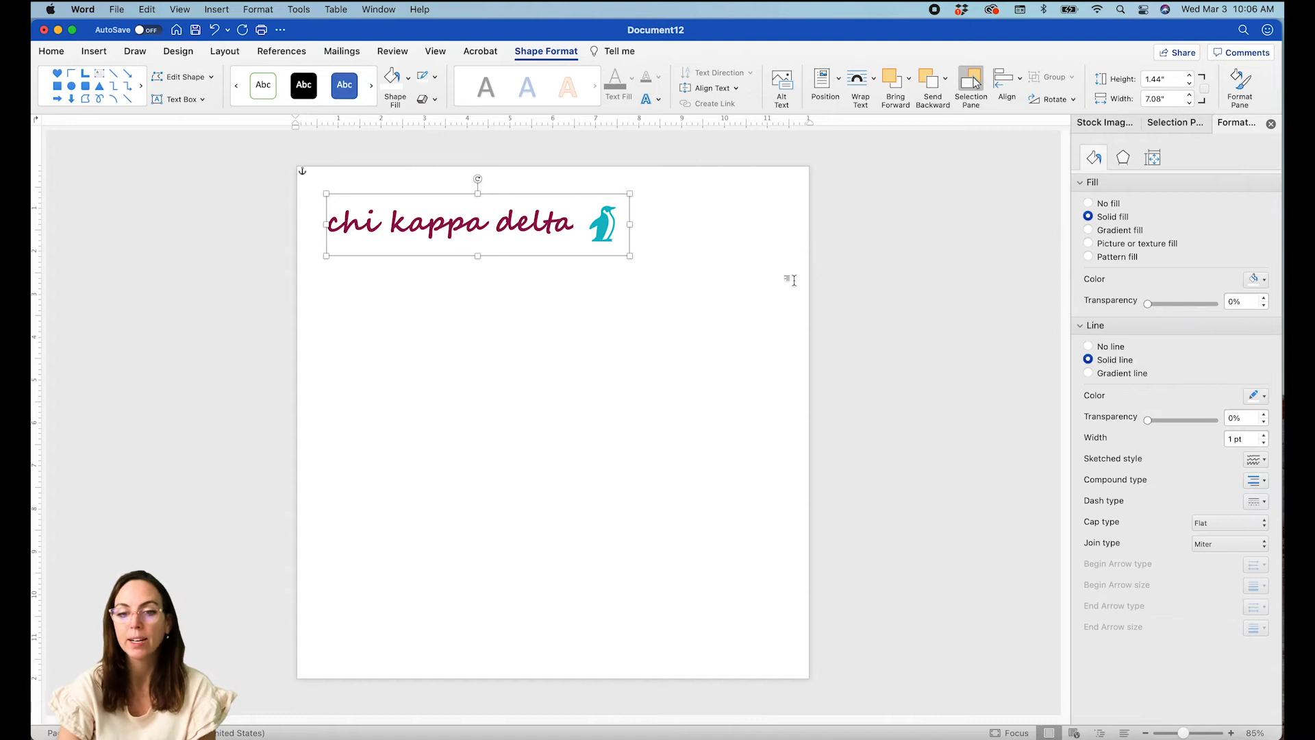
Group the penguin, the "chi kappa delta" text box and the white rectangle, and cut the group to the clipboard.
left_click(1163, 123)
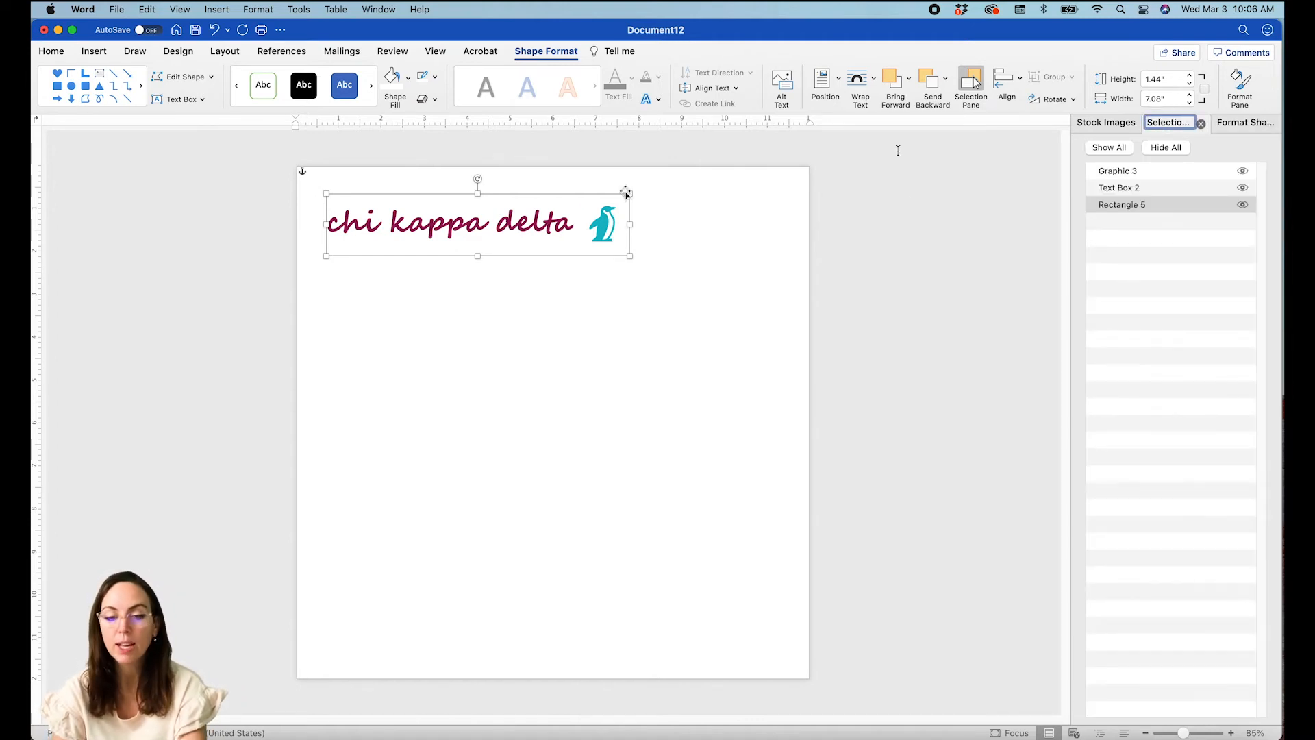
left_click(500, 224, "shift")
left_click(603, 227, "shift")
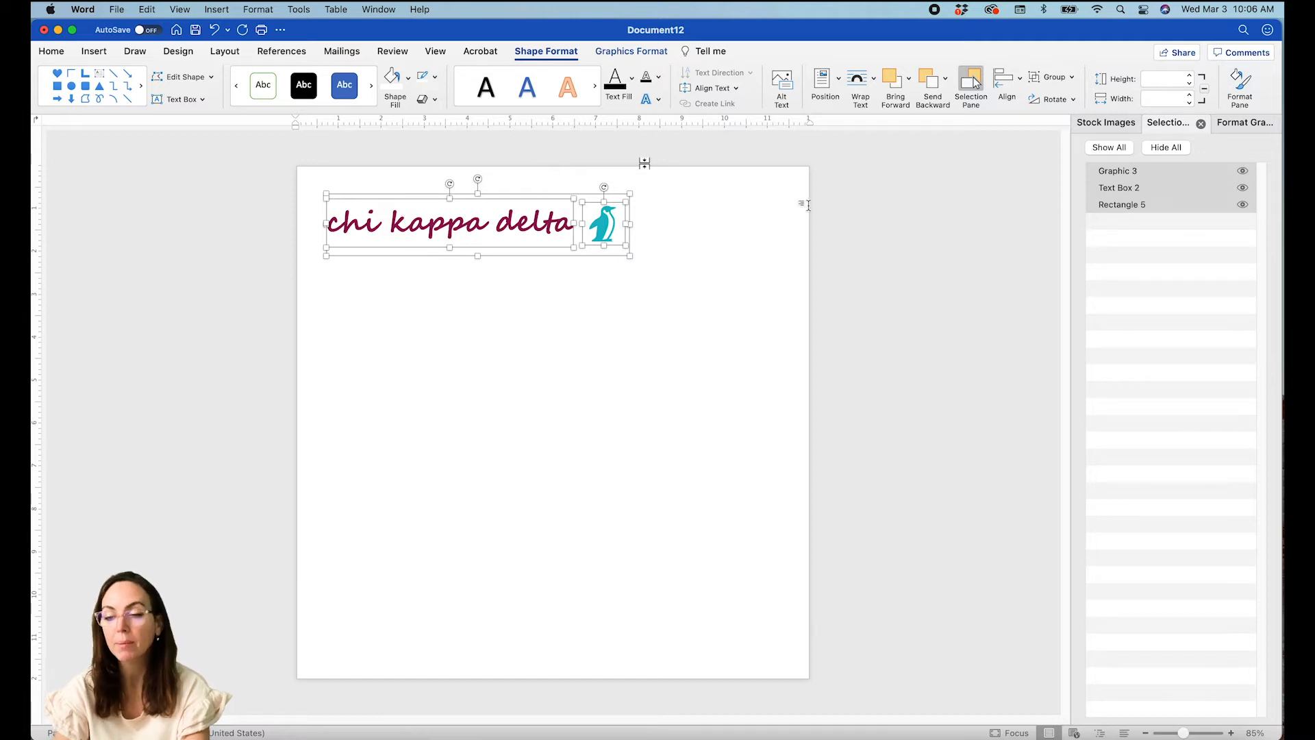
left_click(918, 204)
left_click(1105, 172)
left_click(1119, 187, "shift")
left_click(1124, 206, "shift")
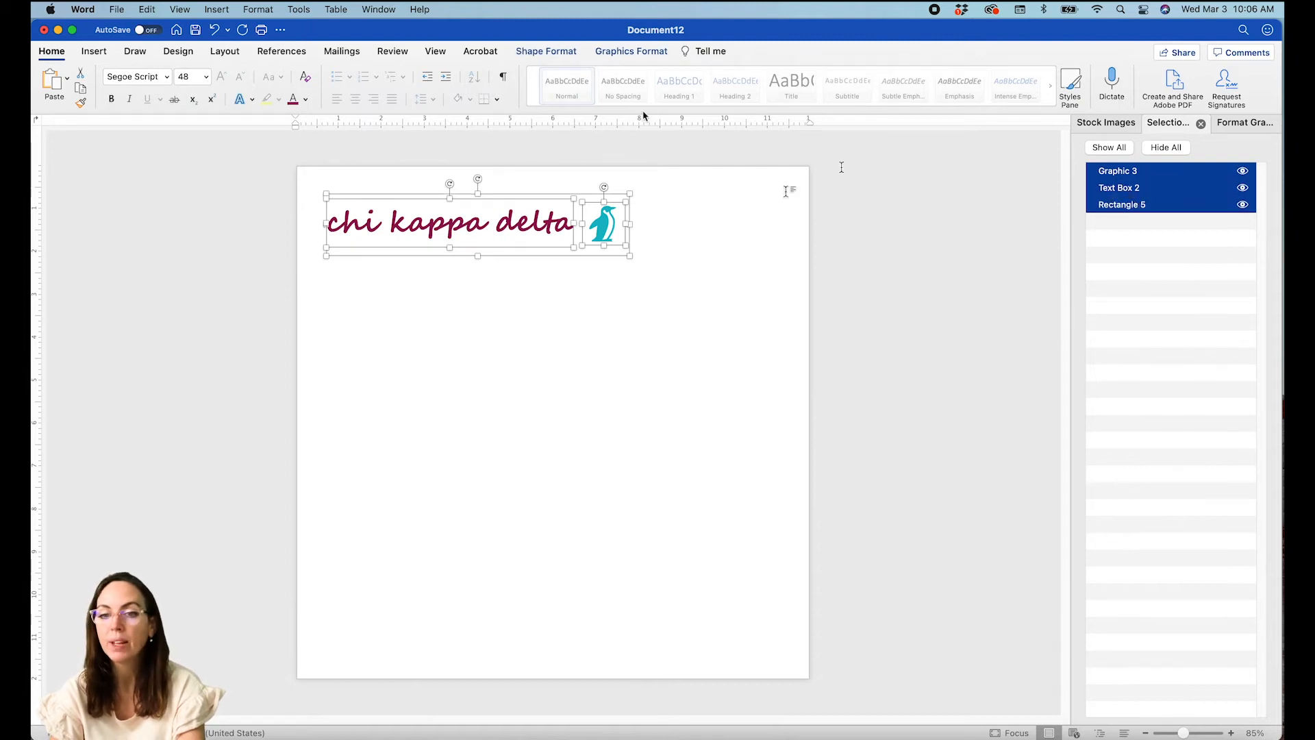
left_click(627, 52)
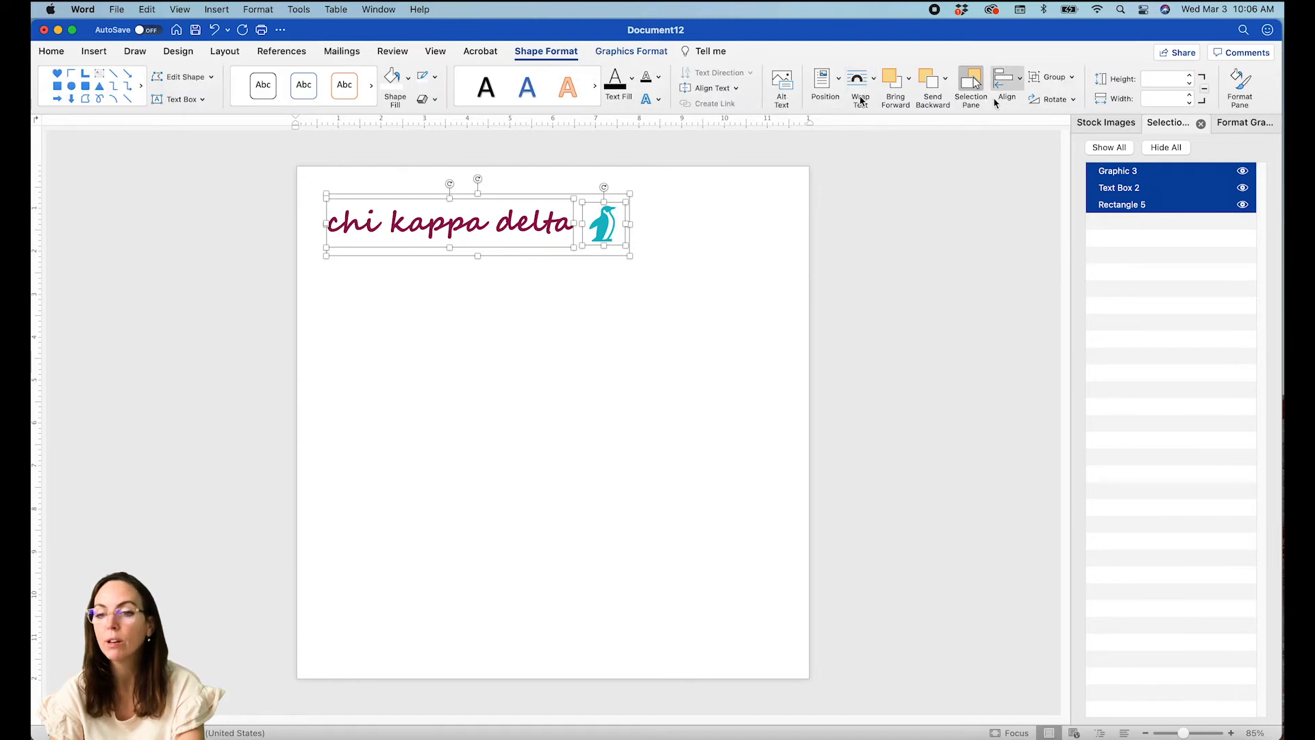
left_click(1066, 79)
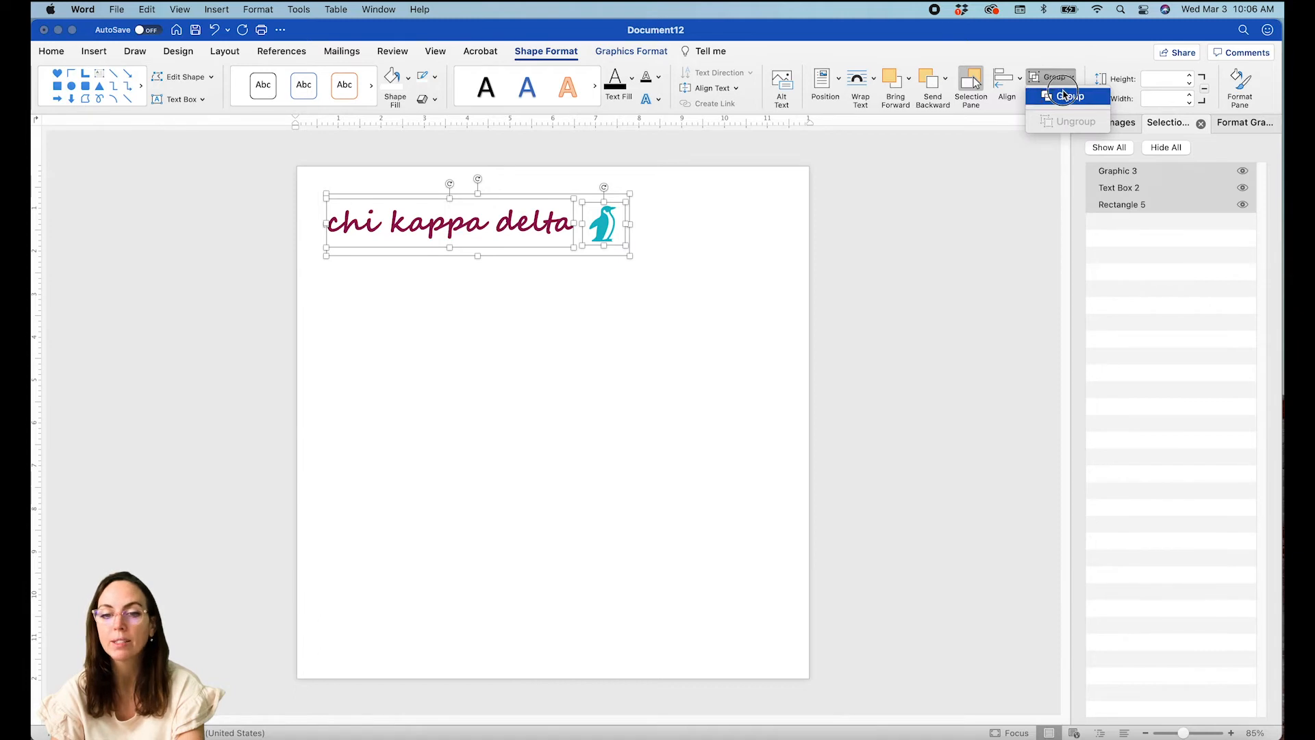
left_click(1064, 96)
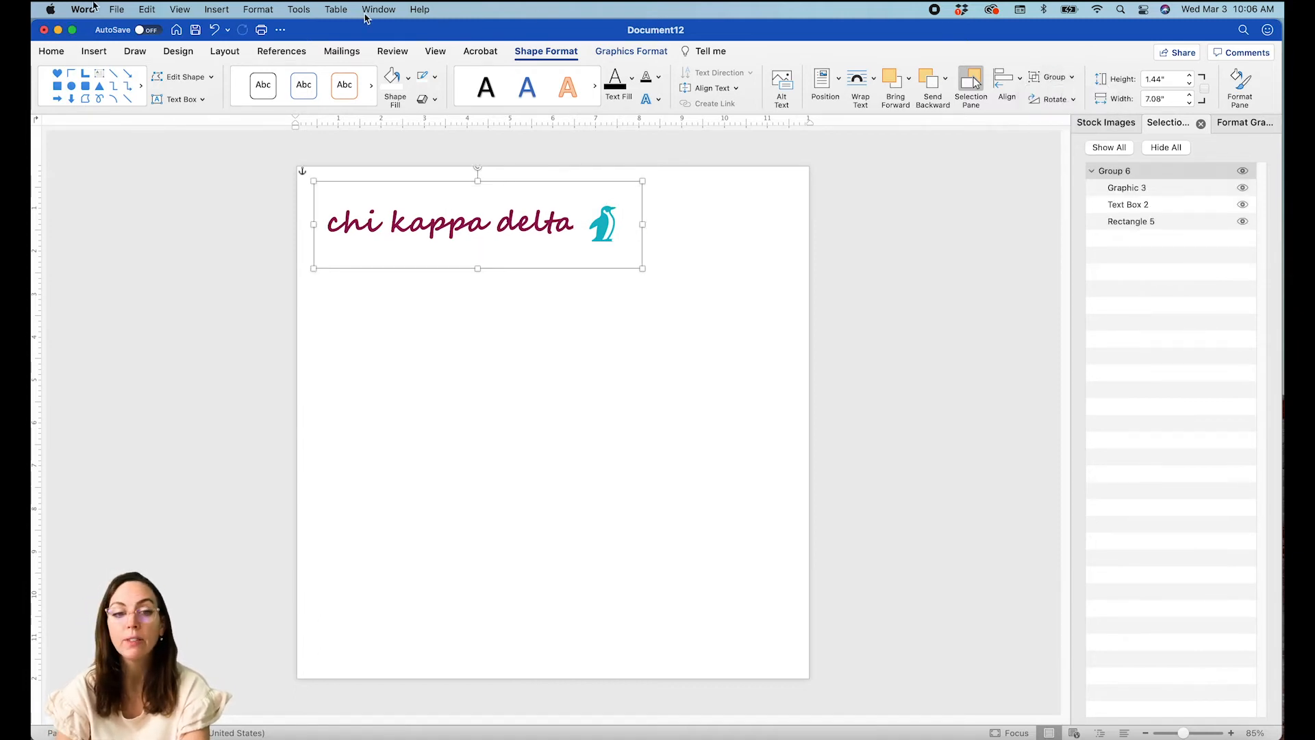
left_click(152, 8)
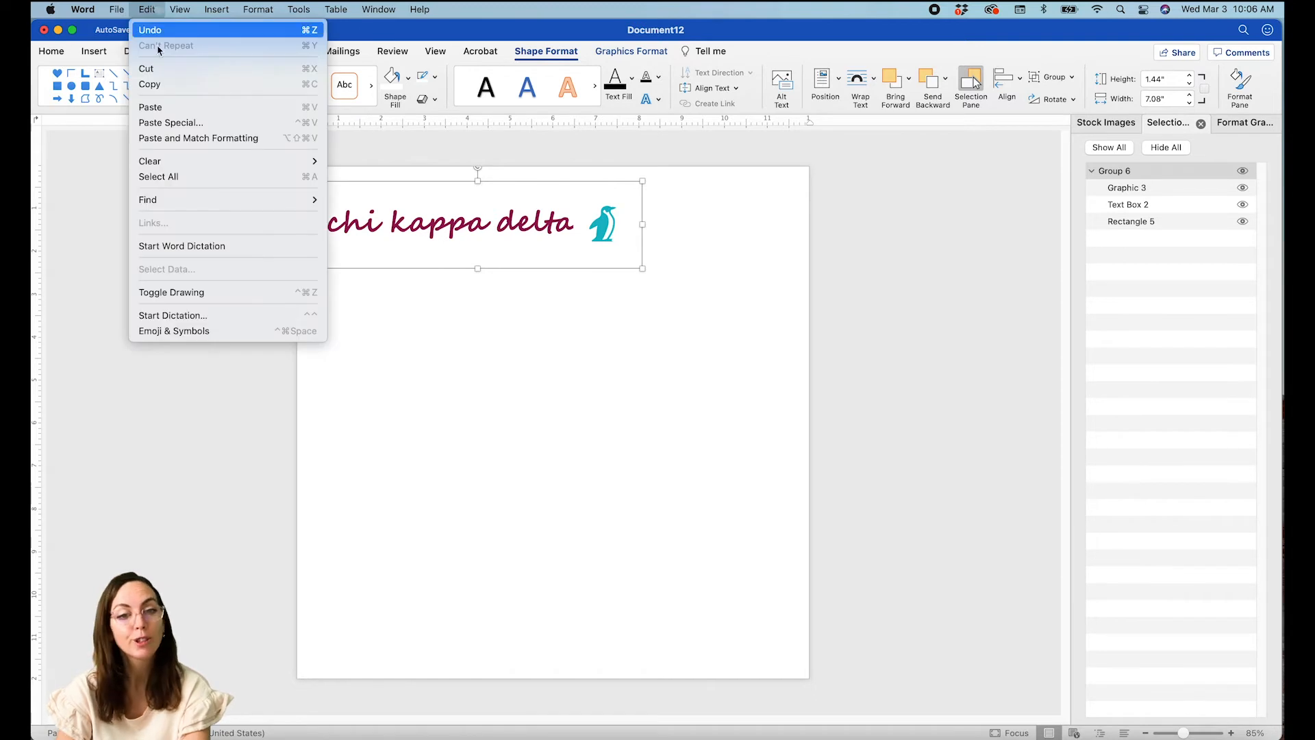
left_click(165, 69)
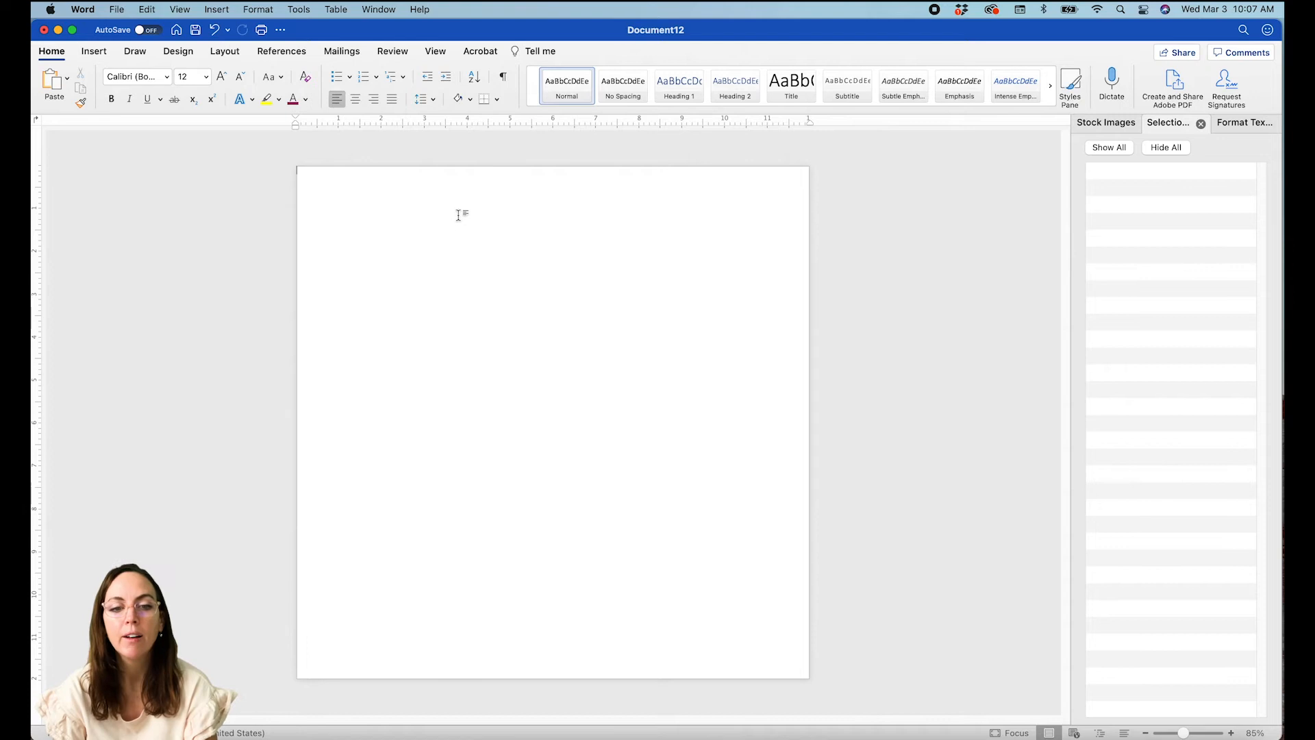
Draw a full-width rectangle about 12.03 by 1.18 inches along the page's upper edge and align it to the horizontal center.
left_click(94, 51)
left_click(238, 79)
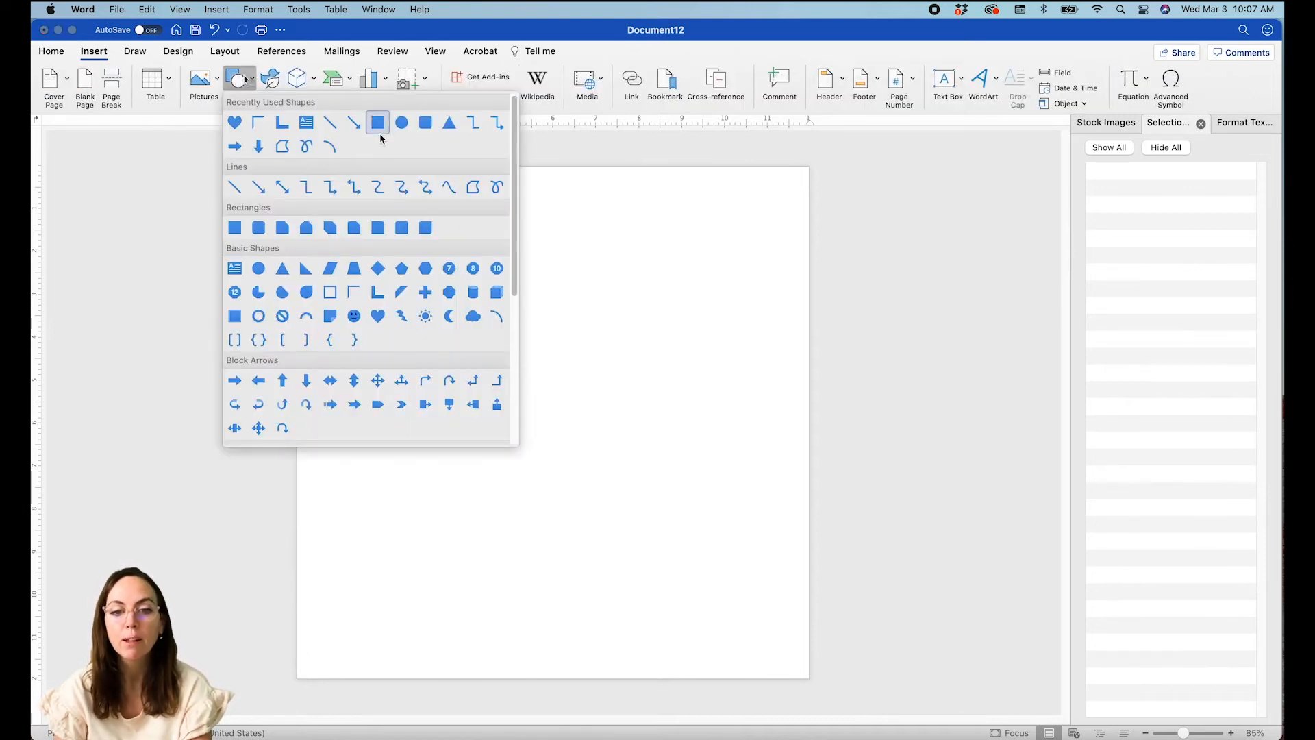
left_click(379, 122)
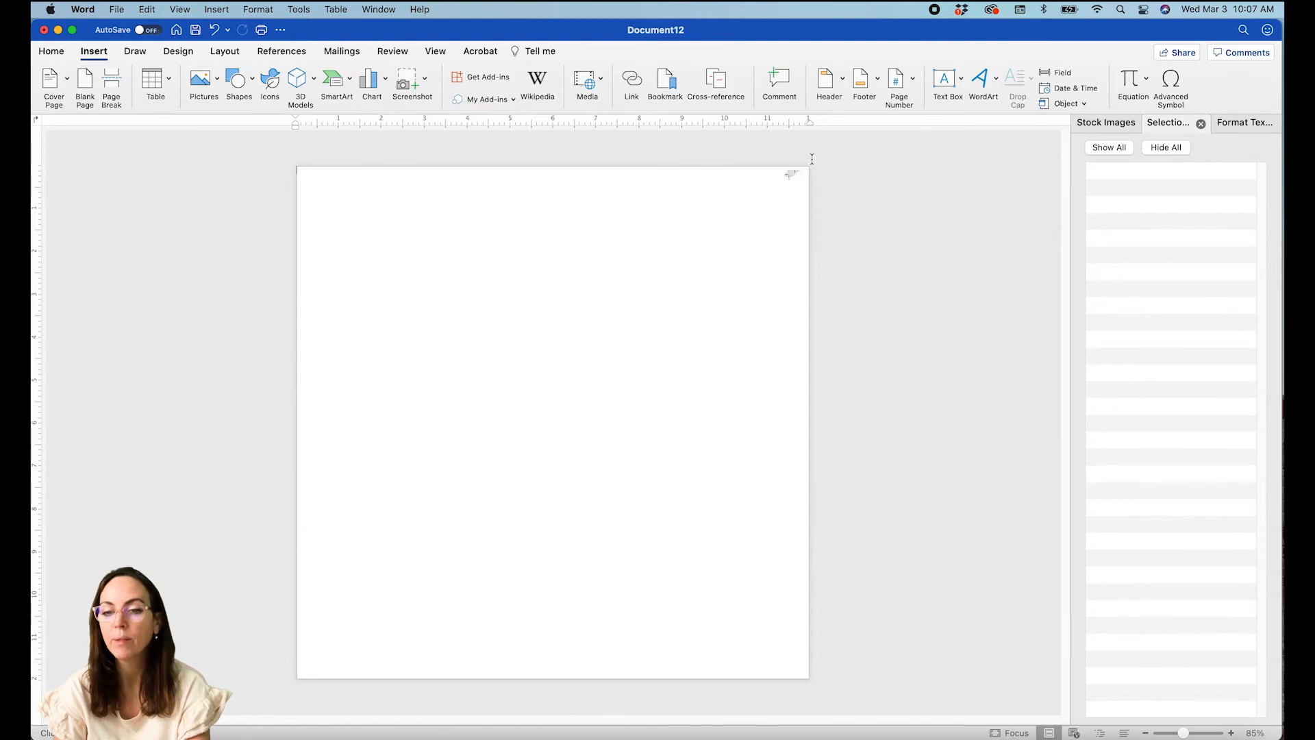
mouse_move(809, 167)
left_mouse_down()
mouse_move(746, 205)
mouse_move(505, 198)
mouse_move(311, 204)
mouse_move(294, 216)
left_mouse_up()
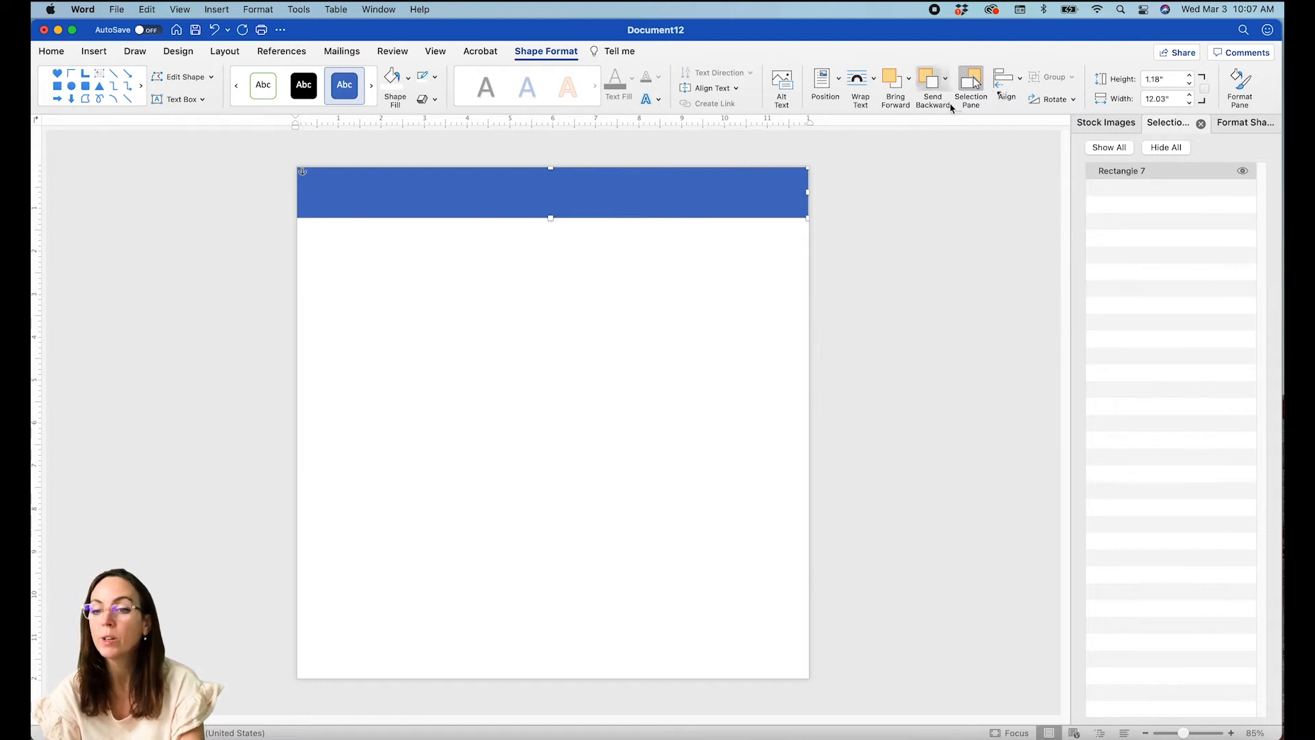
left_click(1001, 86)
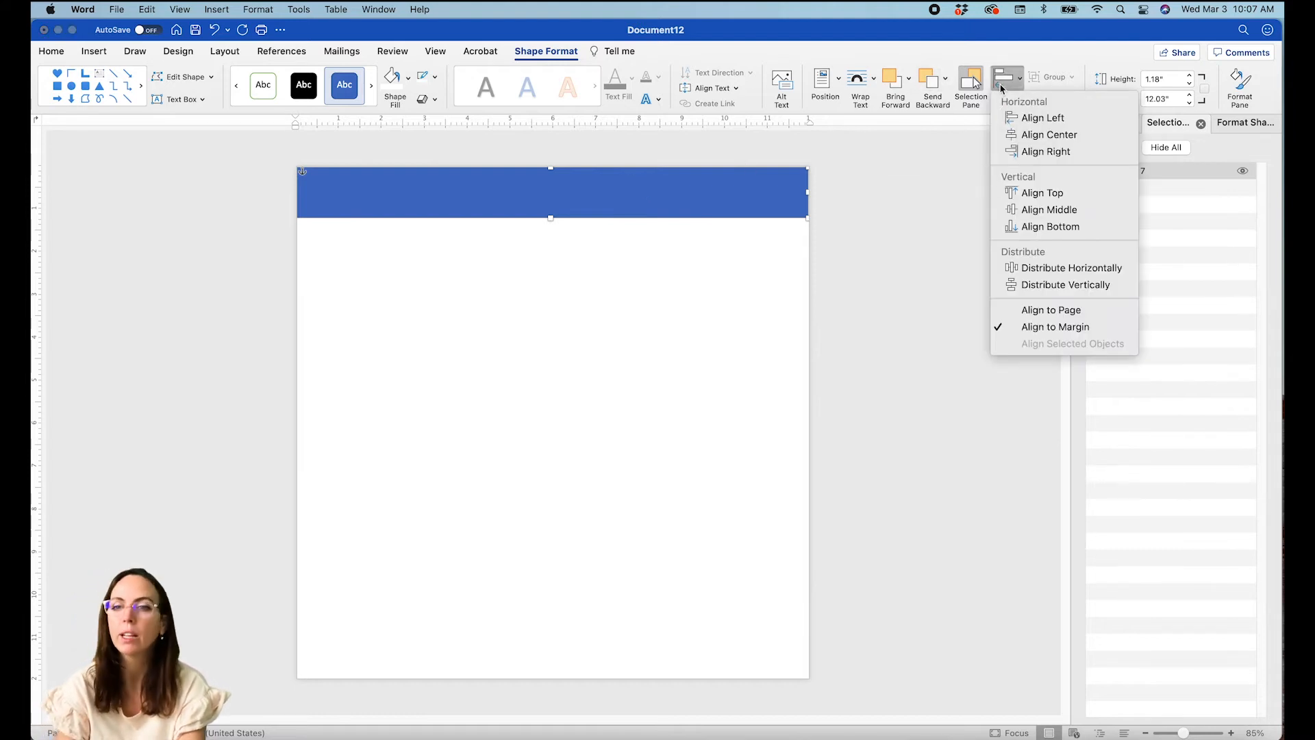
left_click(1045, 134)
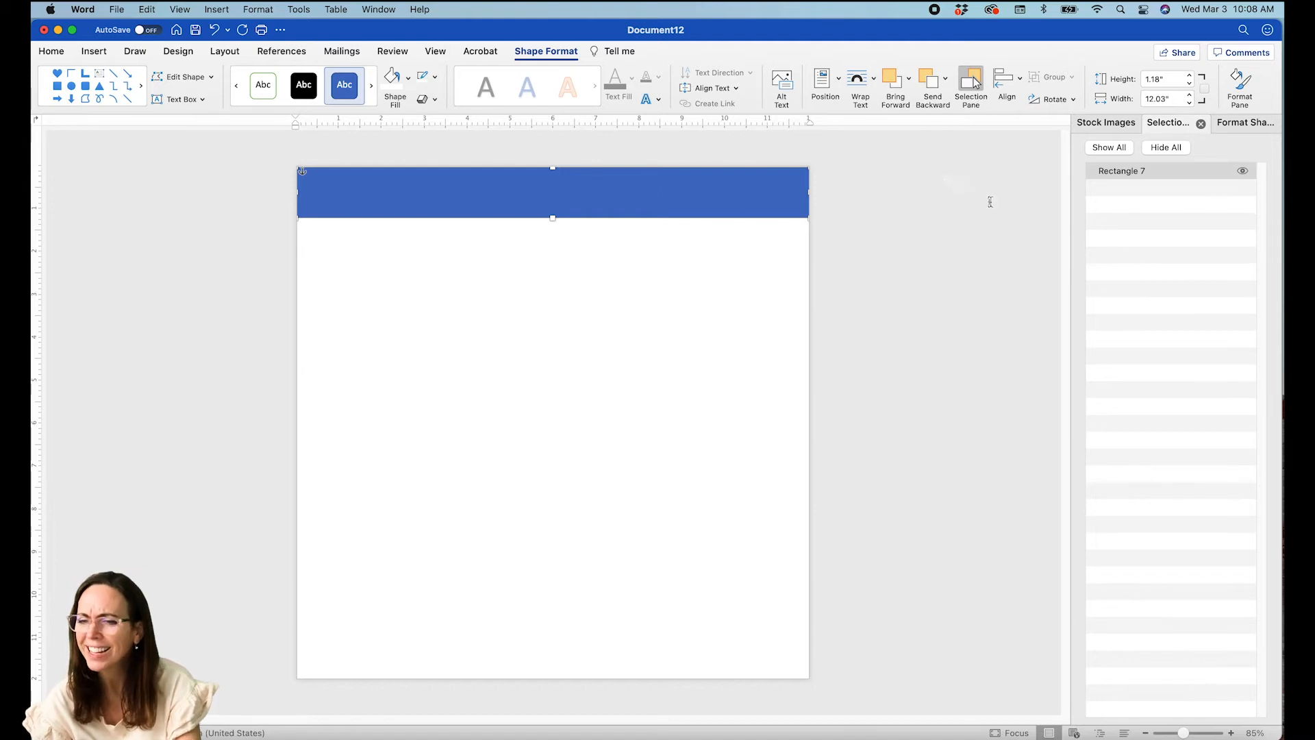
Remove the blue rectangle's outline and fill it with the clipboard picture, tiled as a texture.
left_click(1233, 122)
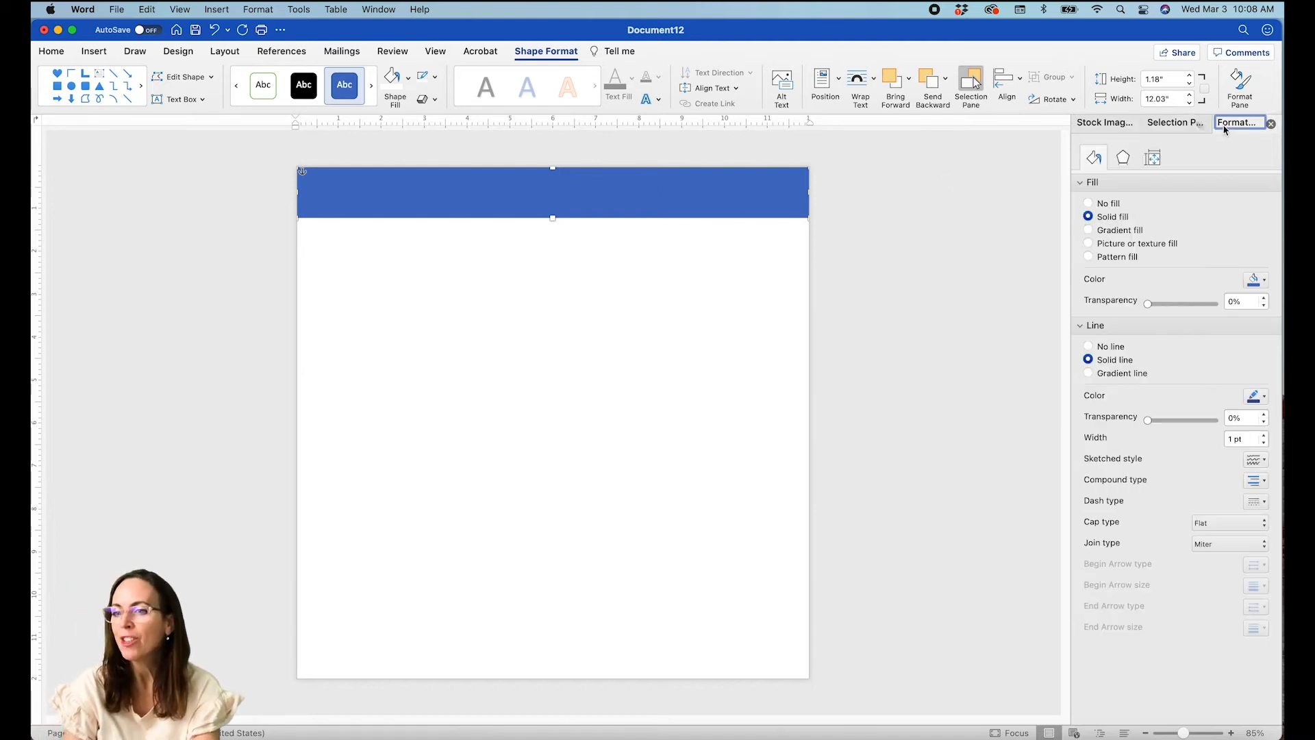
left_click(1231, 123)
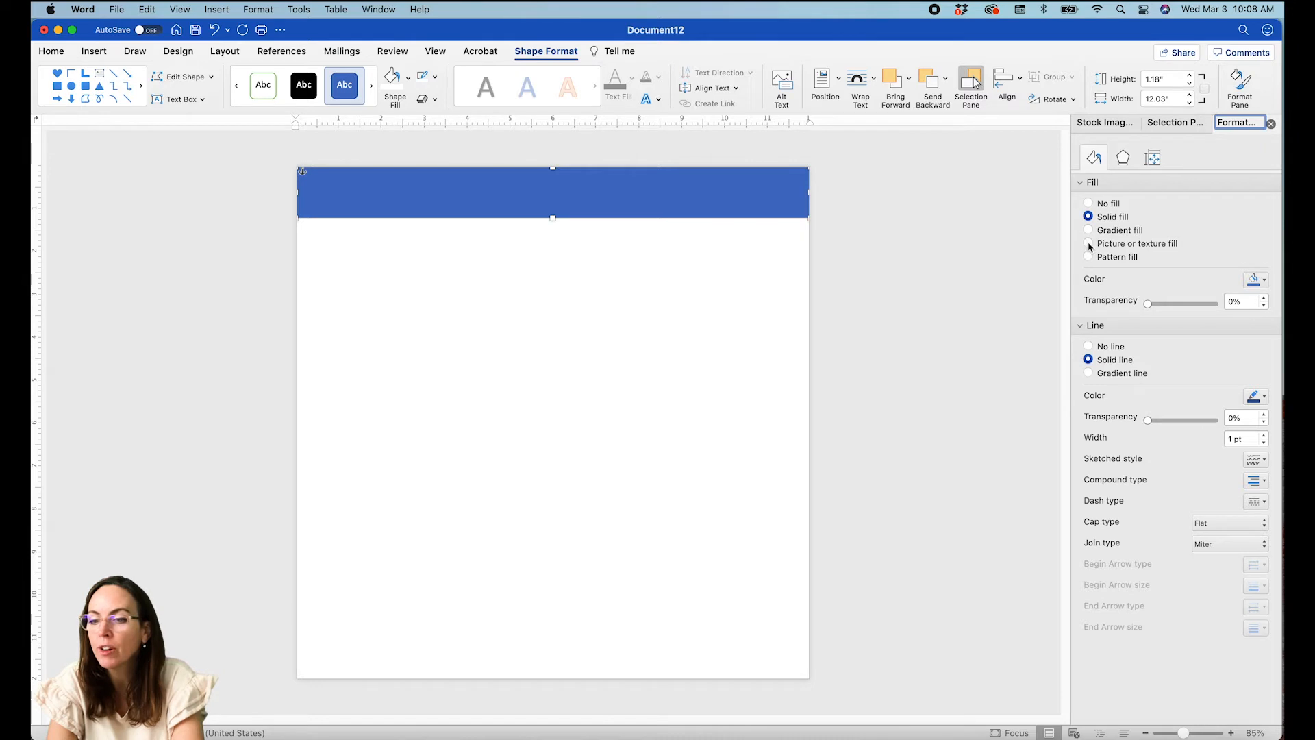
left_click(1088, 346)
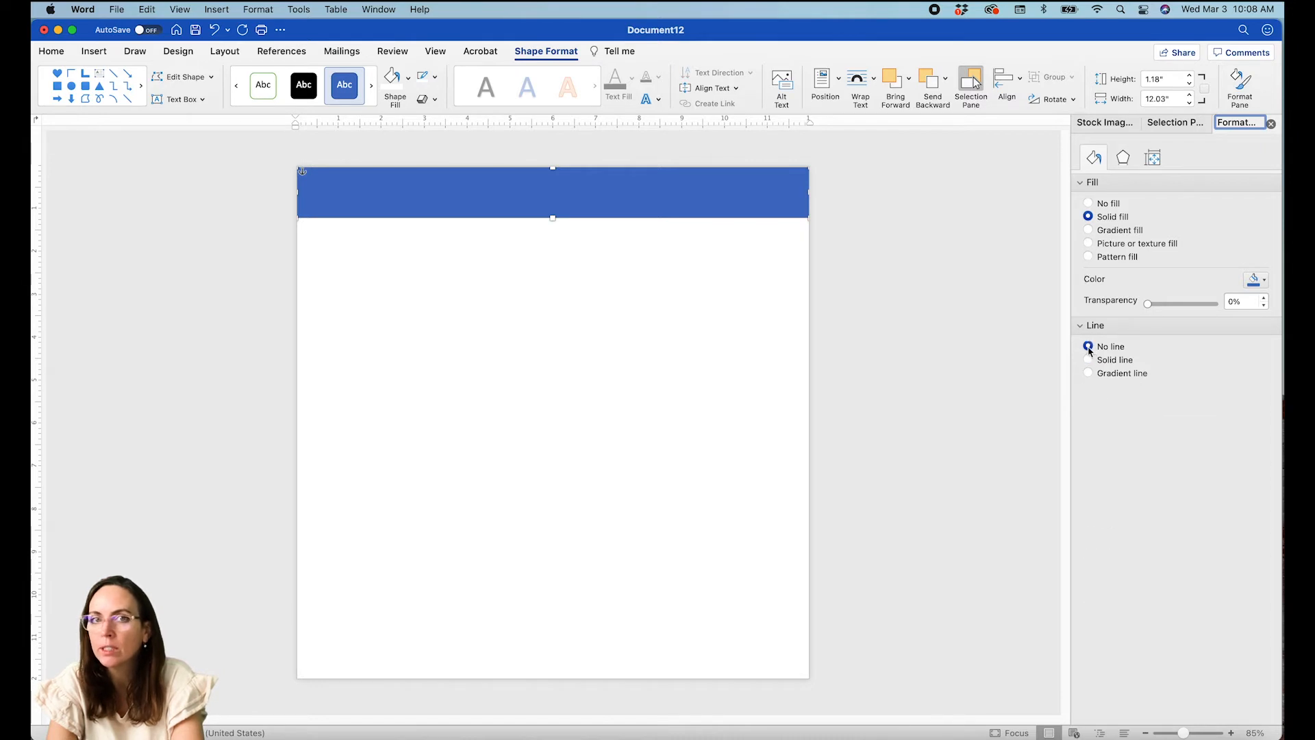
left_click(1113, 246)
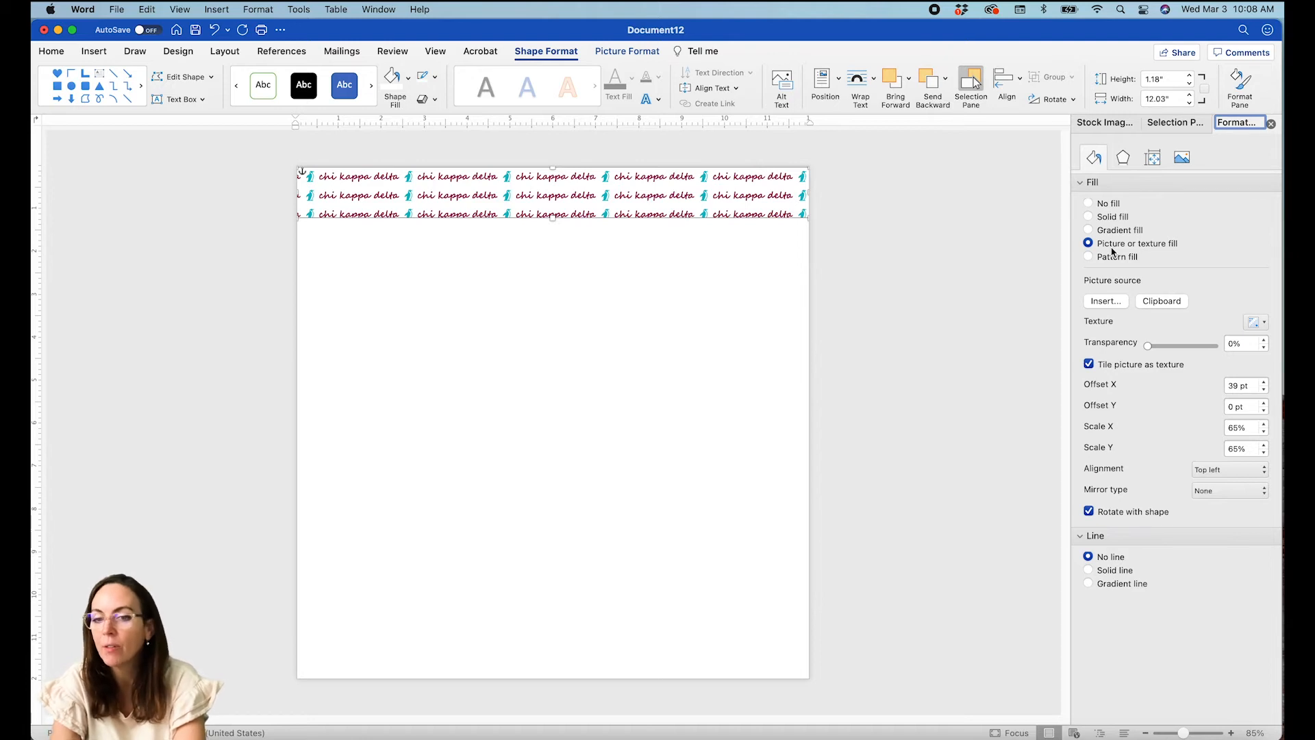
left_click(1162, 302)
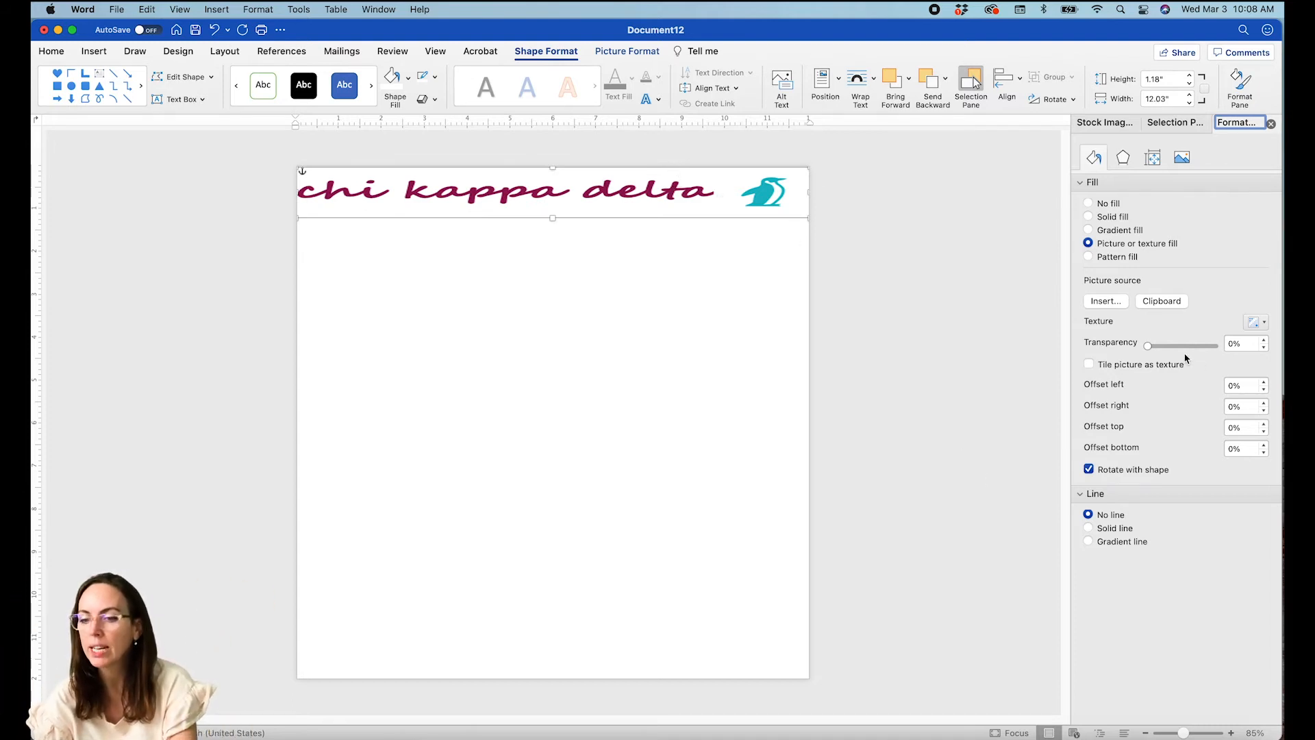
left_click(1090, 365)
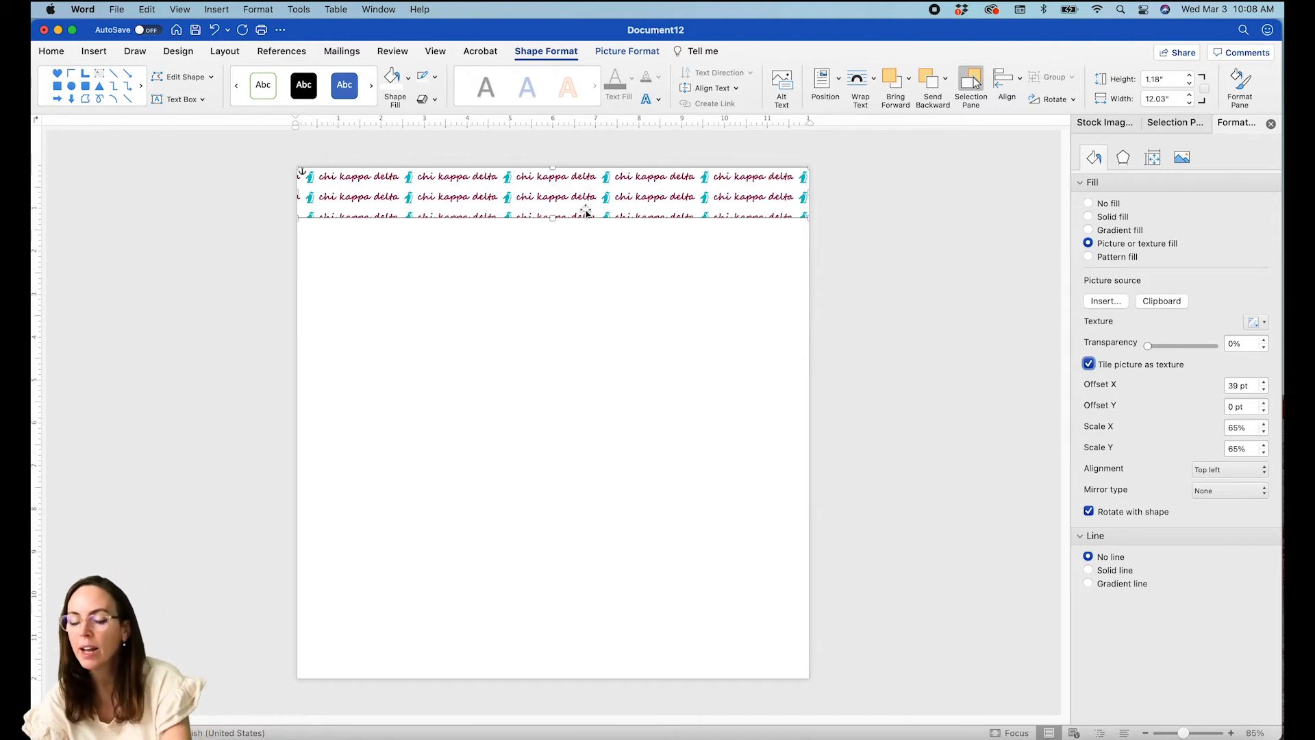
Set the tiled picture fill's Offset X to 0 pt and both Scale X and Scale Y to 0%.
left_click(1205, 387)
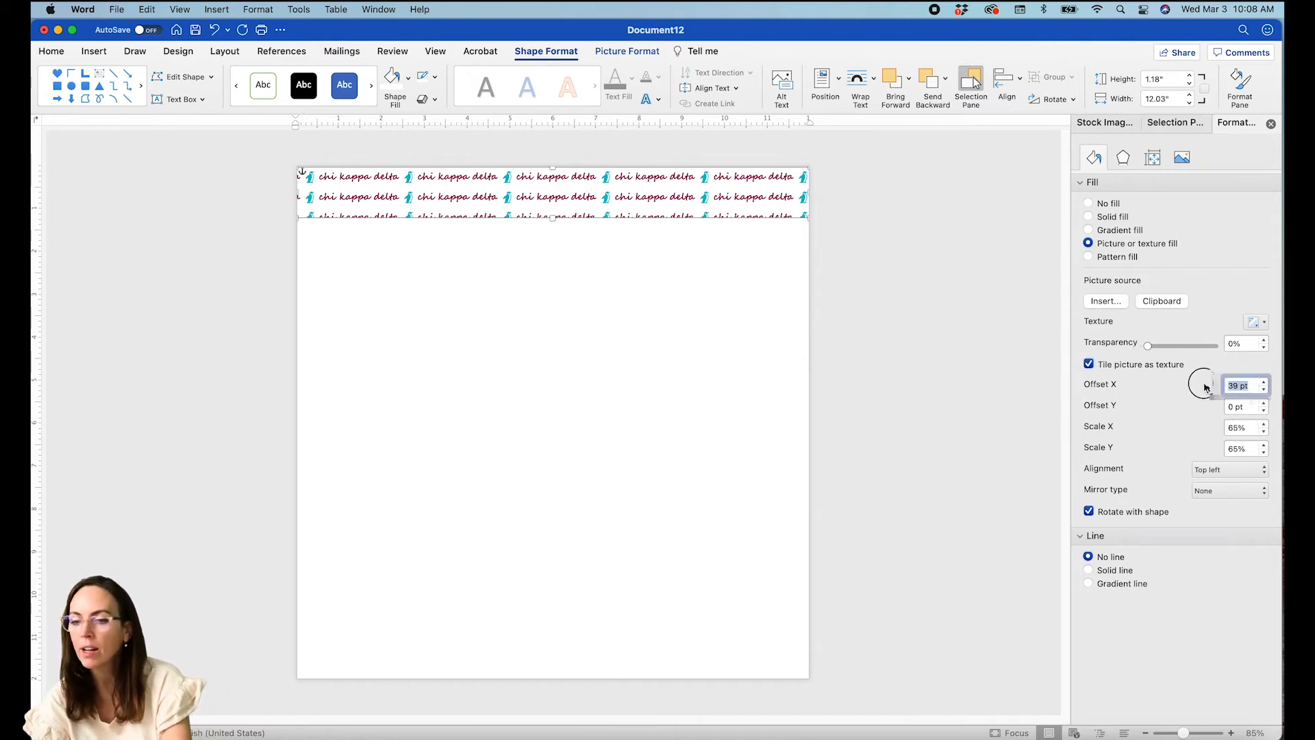
type("0")
key("Tab")
key("Tab")
type("0")
key("Tab")
type("0")
key("Tab")
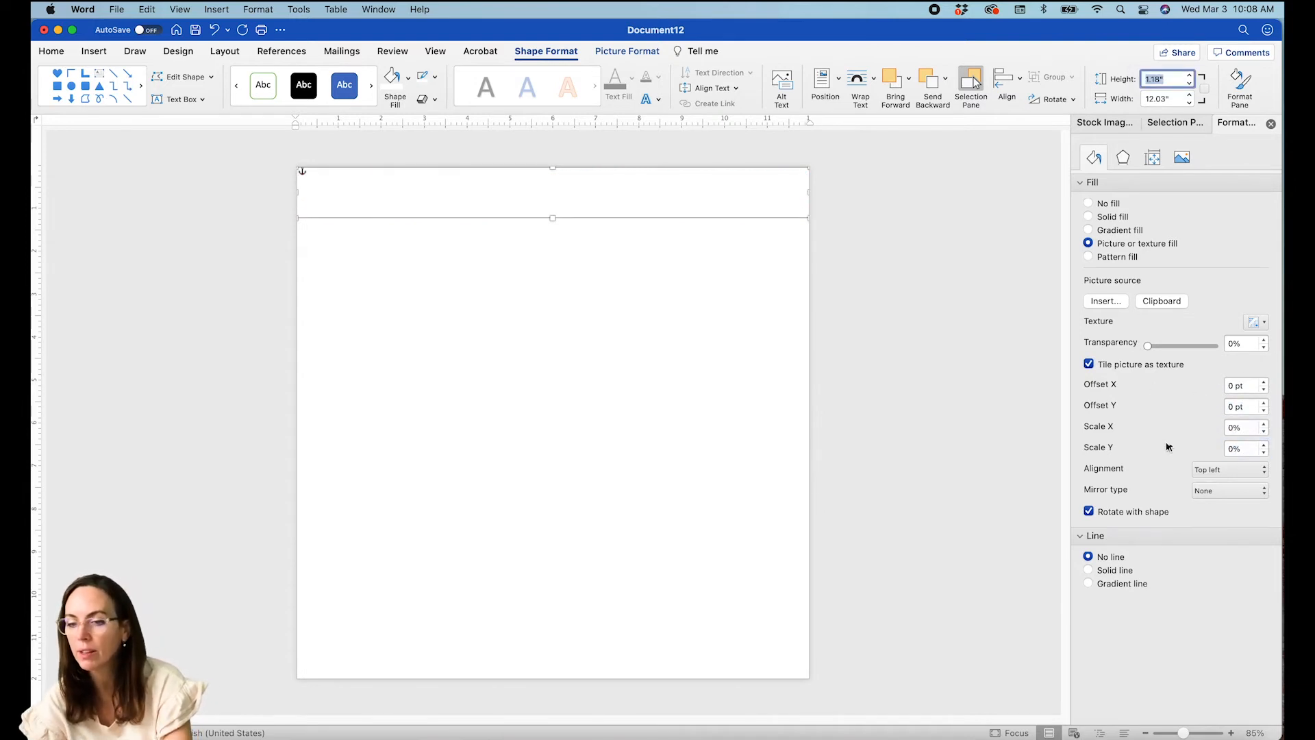
Set the tiled picture's Scale X and Scale Y to 100%.
left_click(1241, 427)
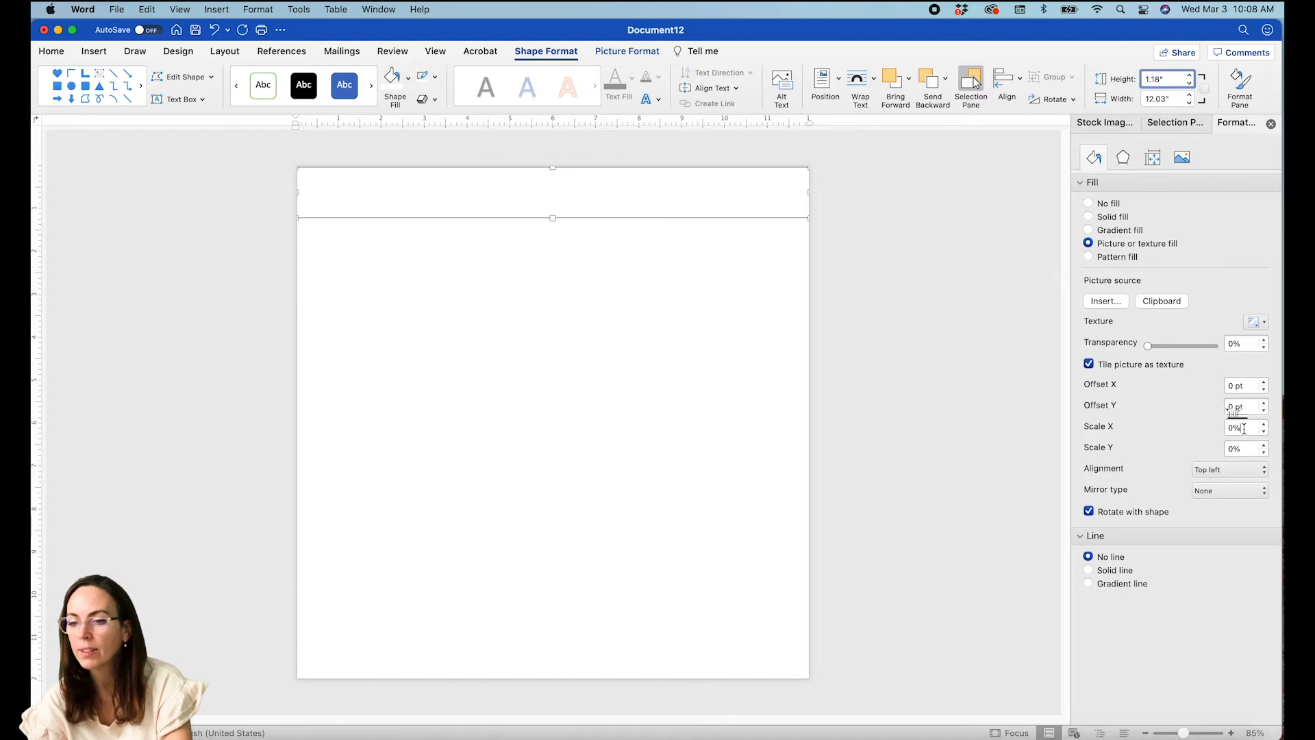
type("100")
key("Tab")
type("1")
key("Tab")
type("00")
key("Return")
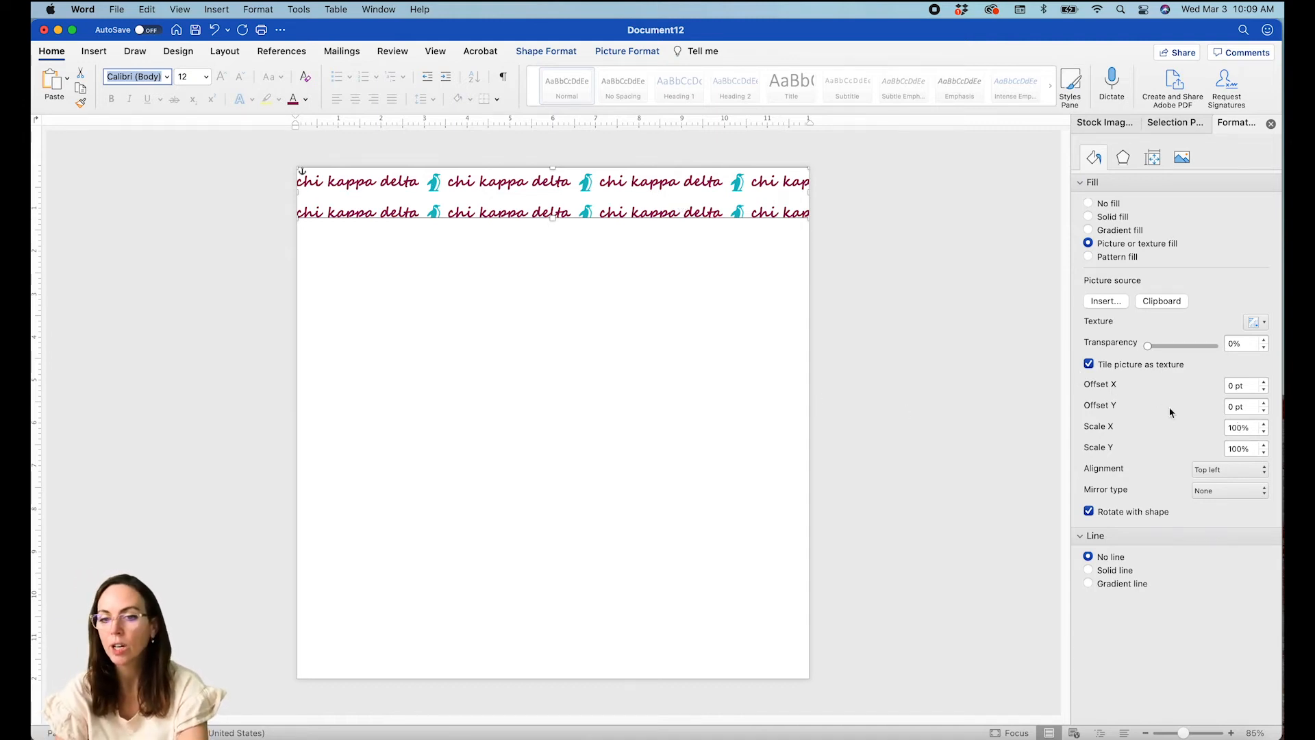
Try a smaller pattern by setting the fill's Scale X and Scale Y to 65%.
left_click_drag(1248, 428, 1204, 429)
type("65")
key("Tab")
type("65")
key("Return")
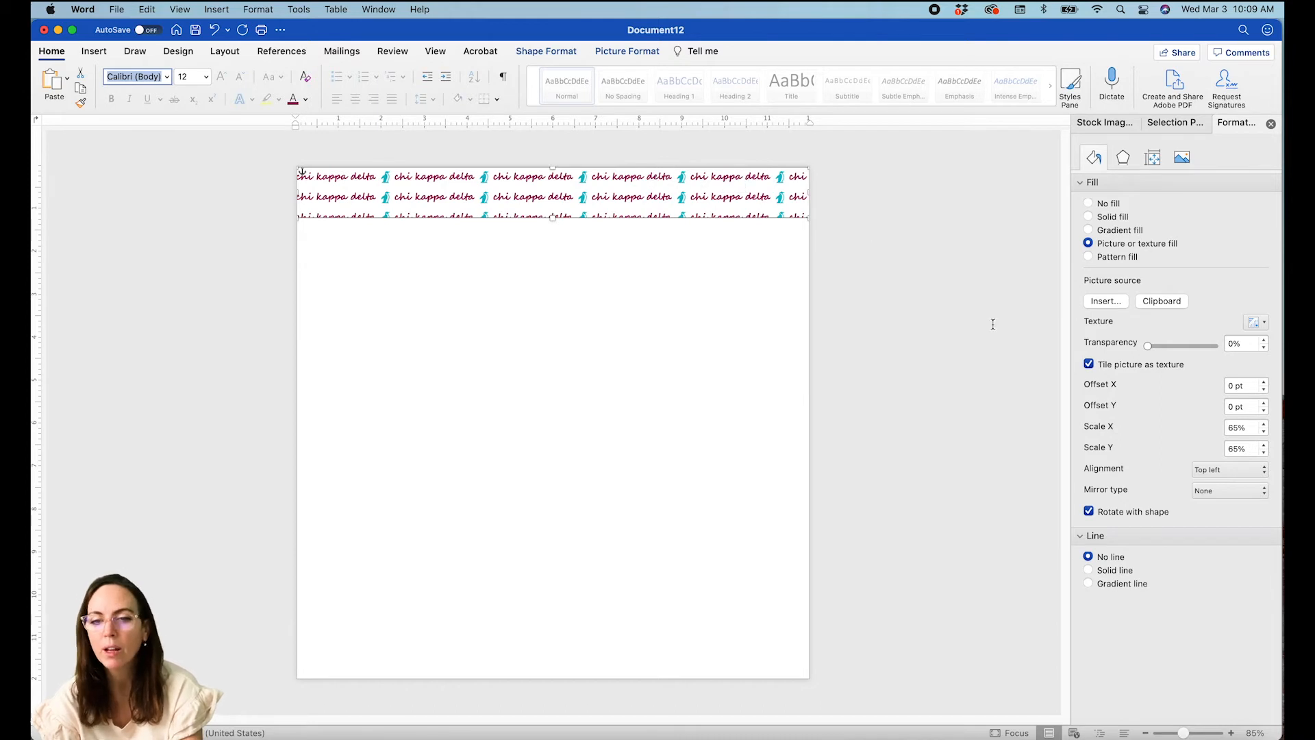
Try enlarging the tiled pattern to 70% for both Scale X and Scale Y.
left_click_drag(1248, 427, 1200, 430)
type("70")
key("Tab")
type("70")
key("Tab")
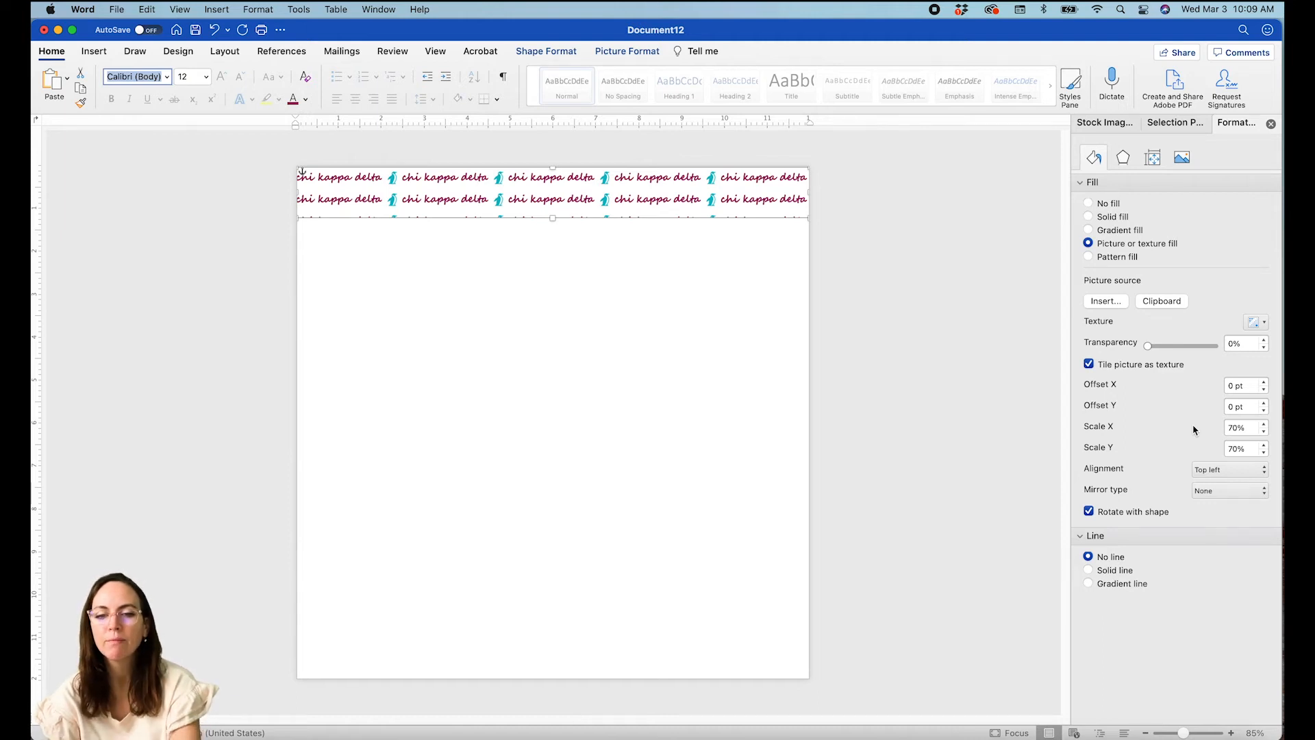
Set the fill's Scale X and Scale Y to 75%, and shorten the rectangle to one pattern row about 0.56 inch high.
left_click_drag(1247, 427, 1178, 424)
type("75")
key("Tab")
type("75")
key("Tab")
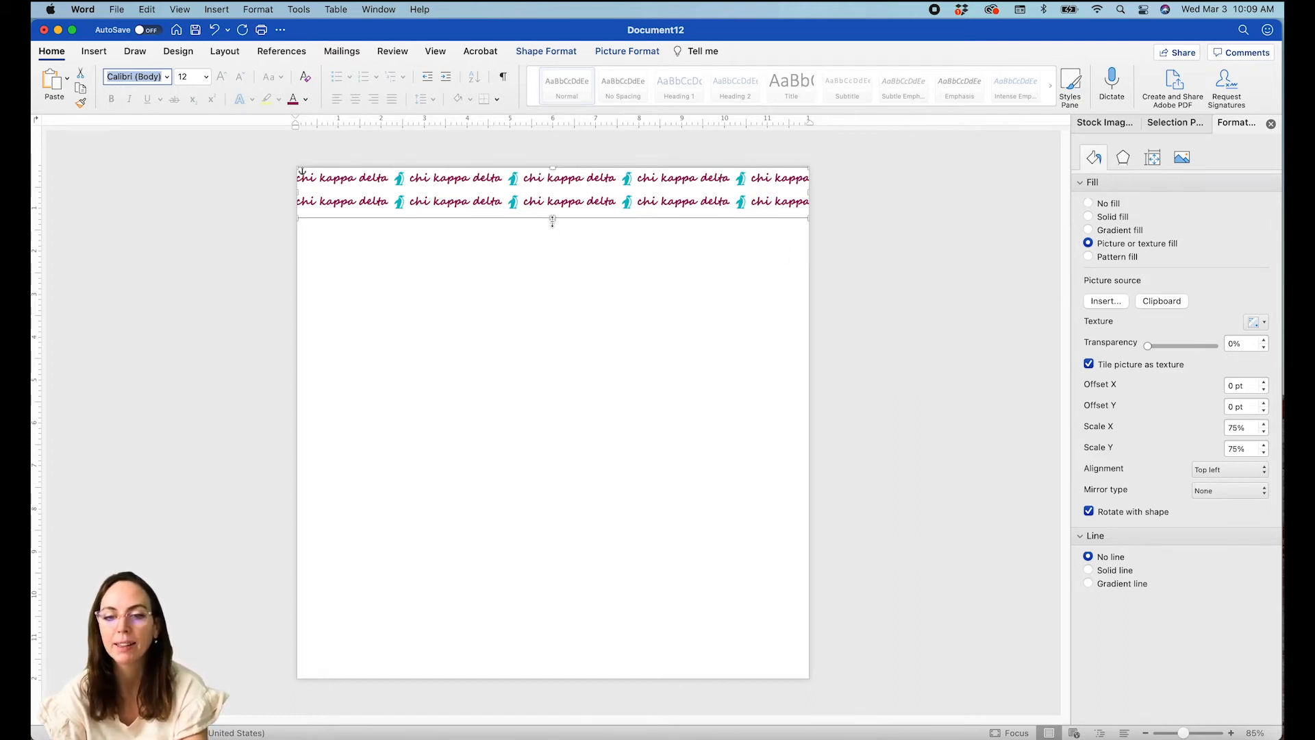
left_click_drag(553, 218, 556, 193)
left_click(642, 226)
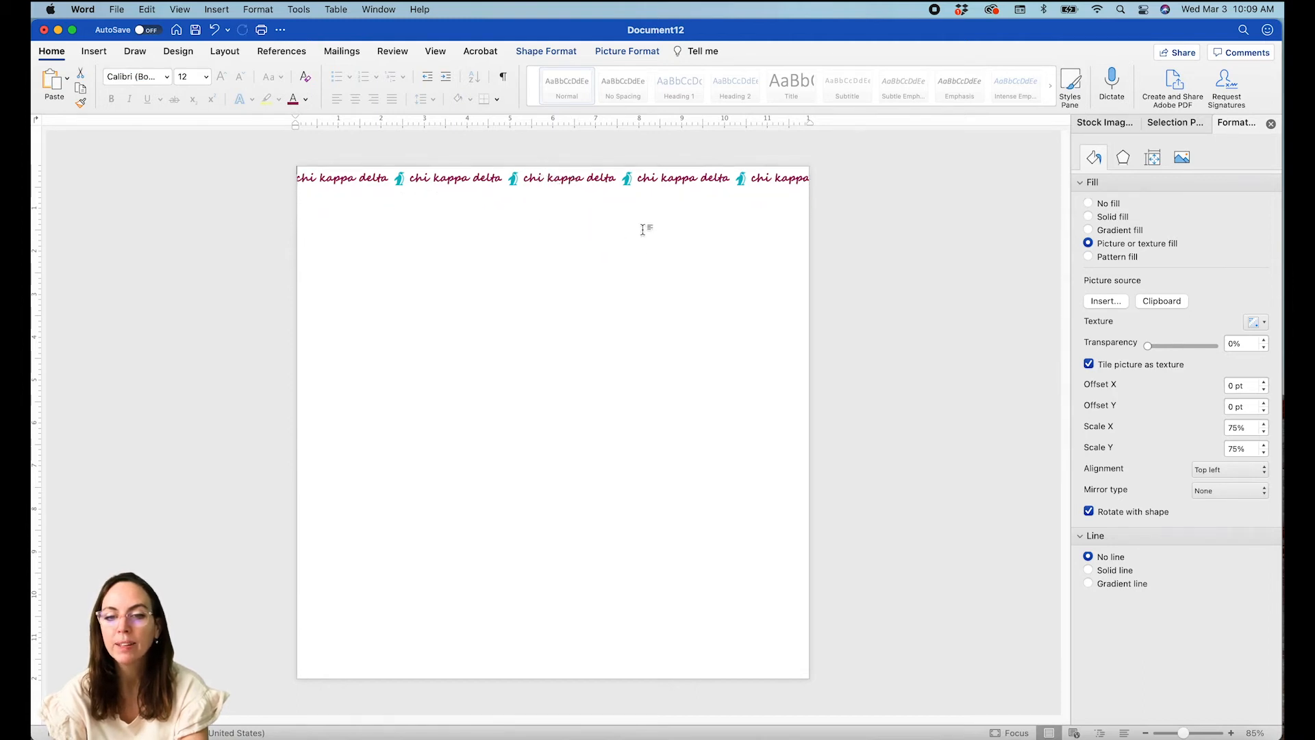
Duplicate the one-row pattern strip and place the copy directly beneath the original.
left_click(572, 178)
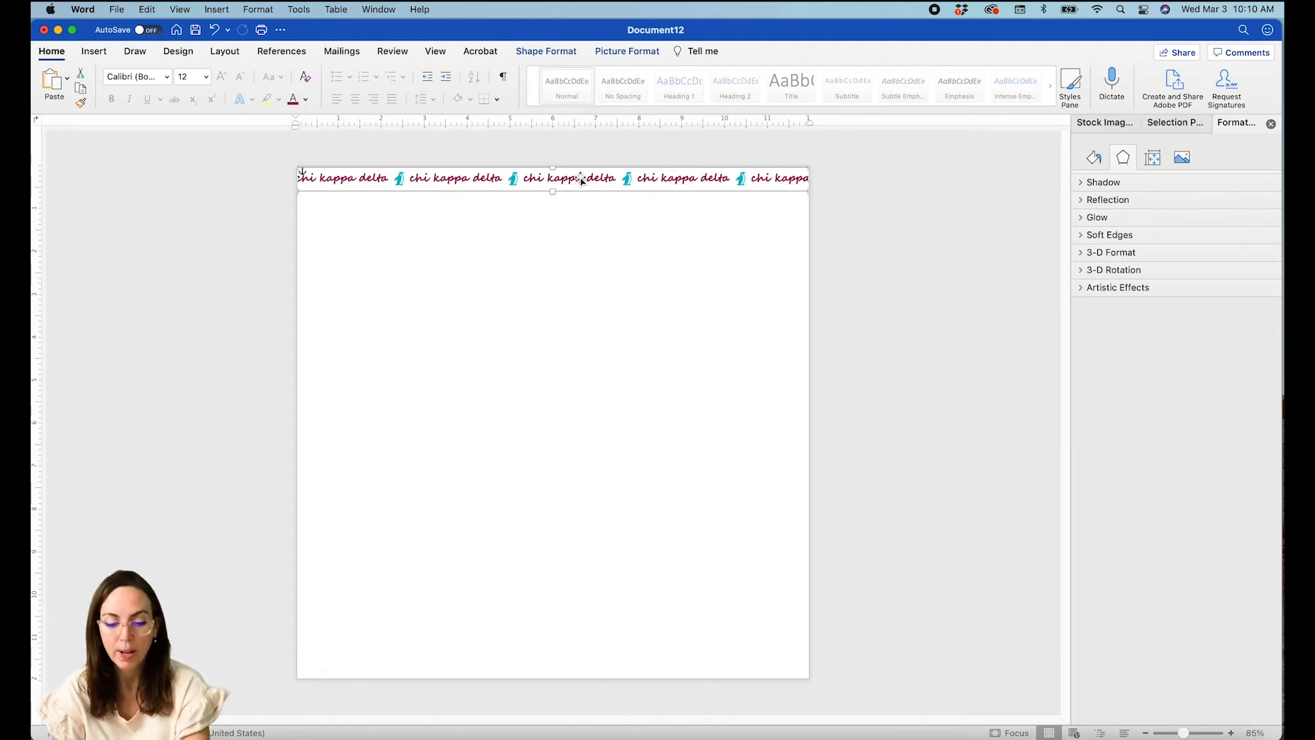
key("super+v")
left_click_drag(580, 182, 576, 206)
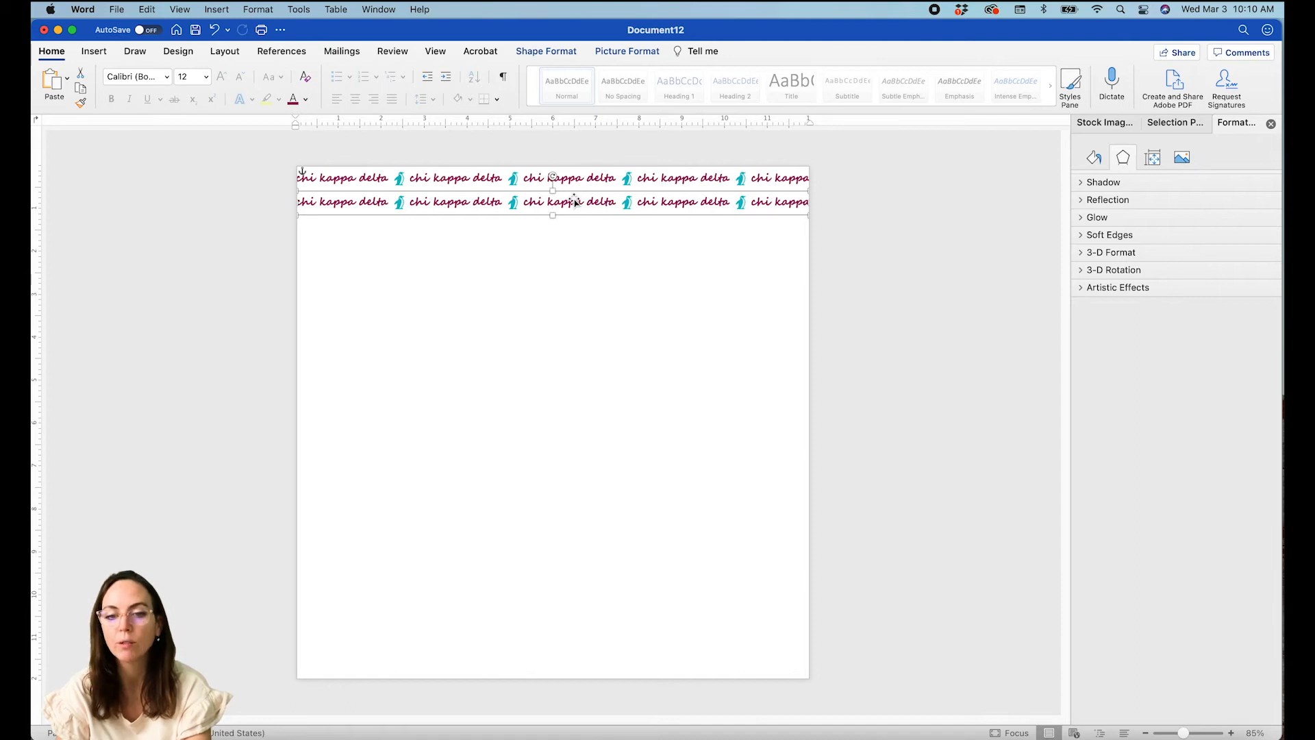
Center-align the two pattern strips horizontally with each other.
left_click(595, 185, "shift")
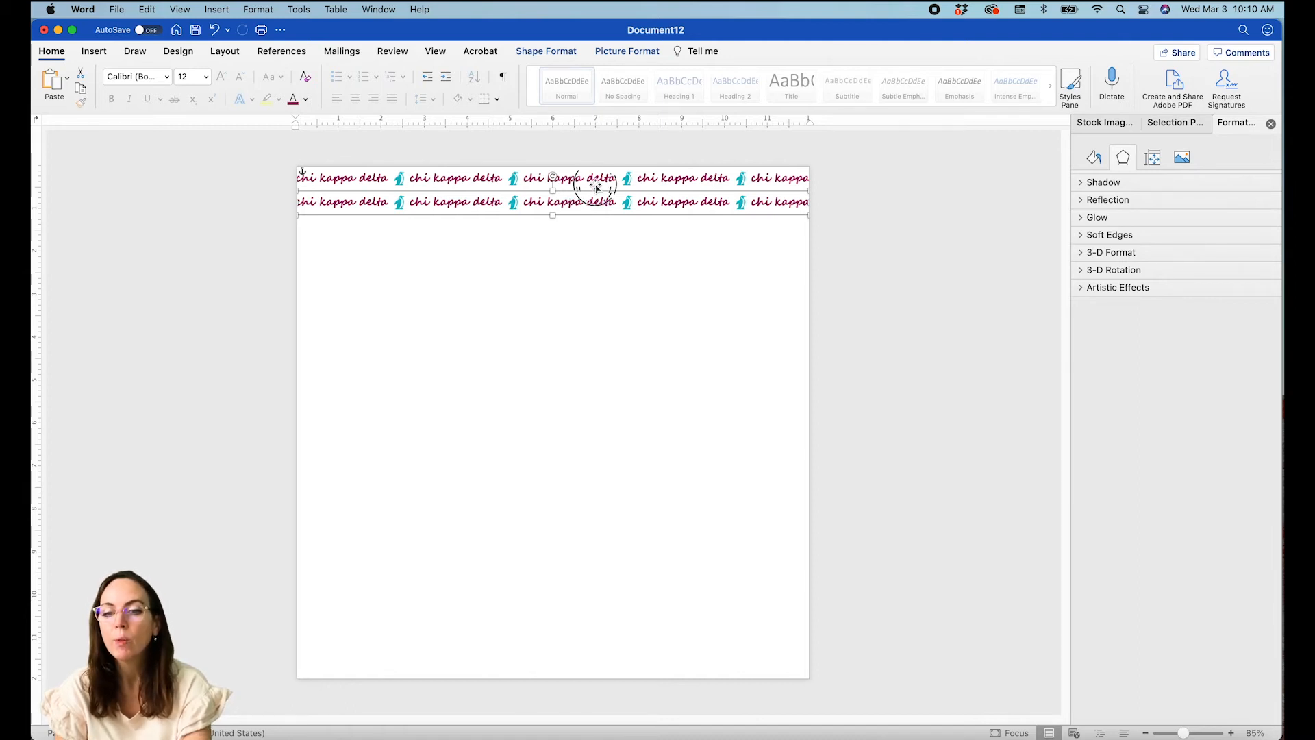
left_click(548, 50)
left_click(994, 82)
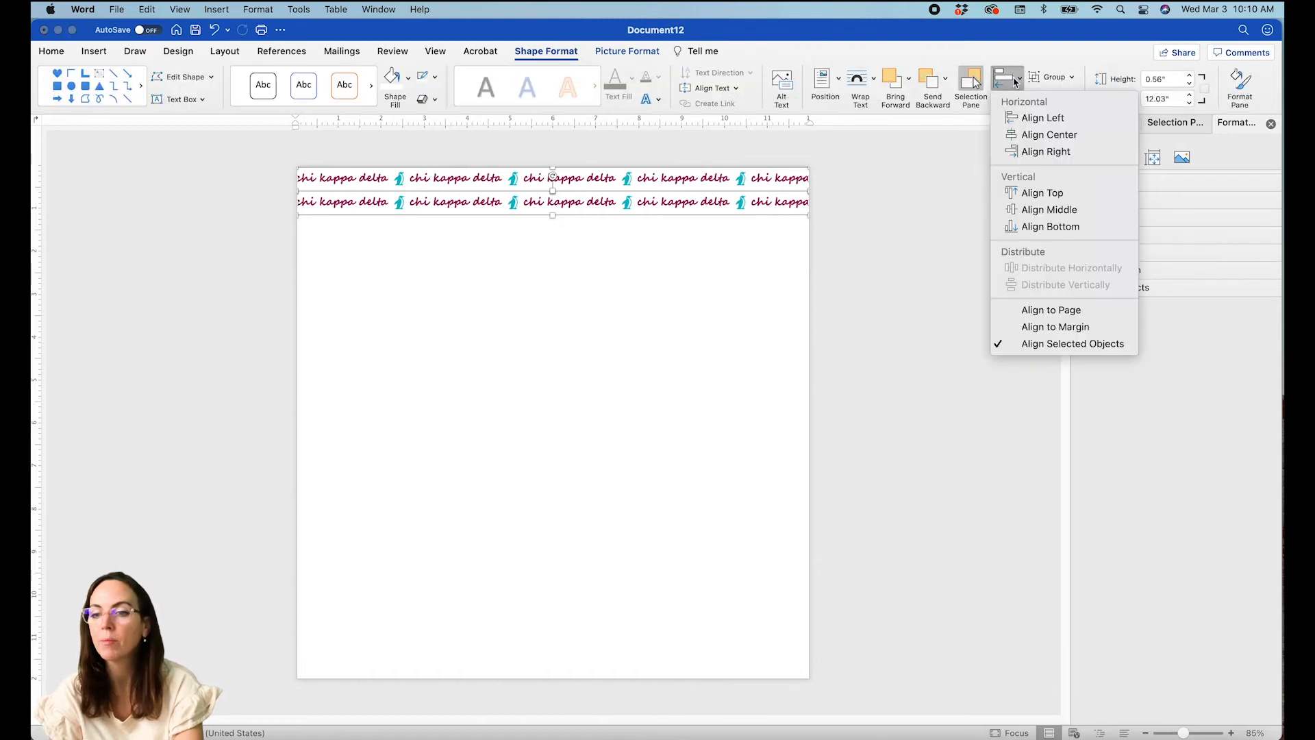
left_click(1032, 134)
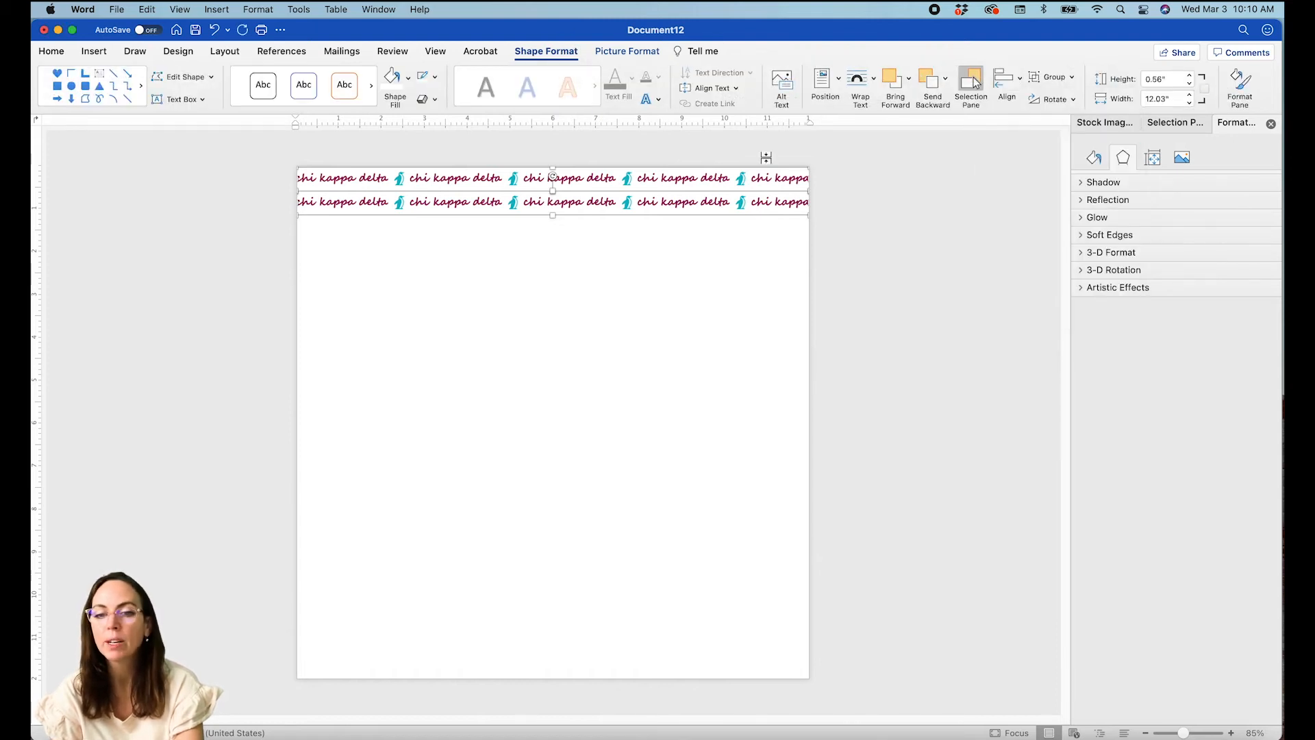
left_click(846, 198)
Set the tiled fill's Offset X to 94.5 pt on the lower pattern strip so its row is staggered against the first.
left_click(704, 200)
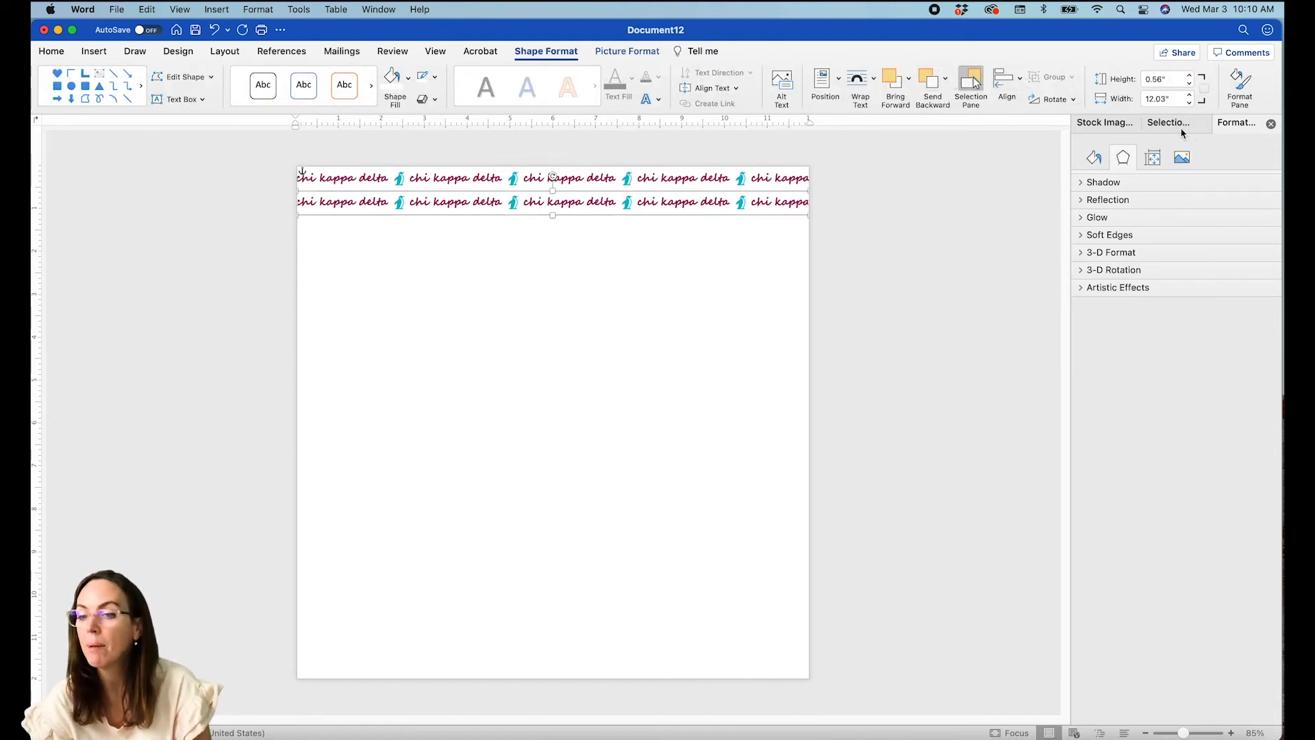
left_click(1095, 156)
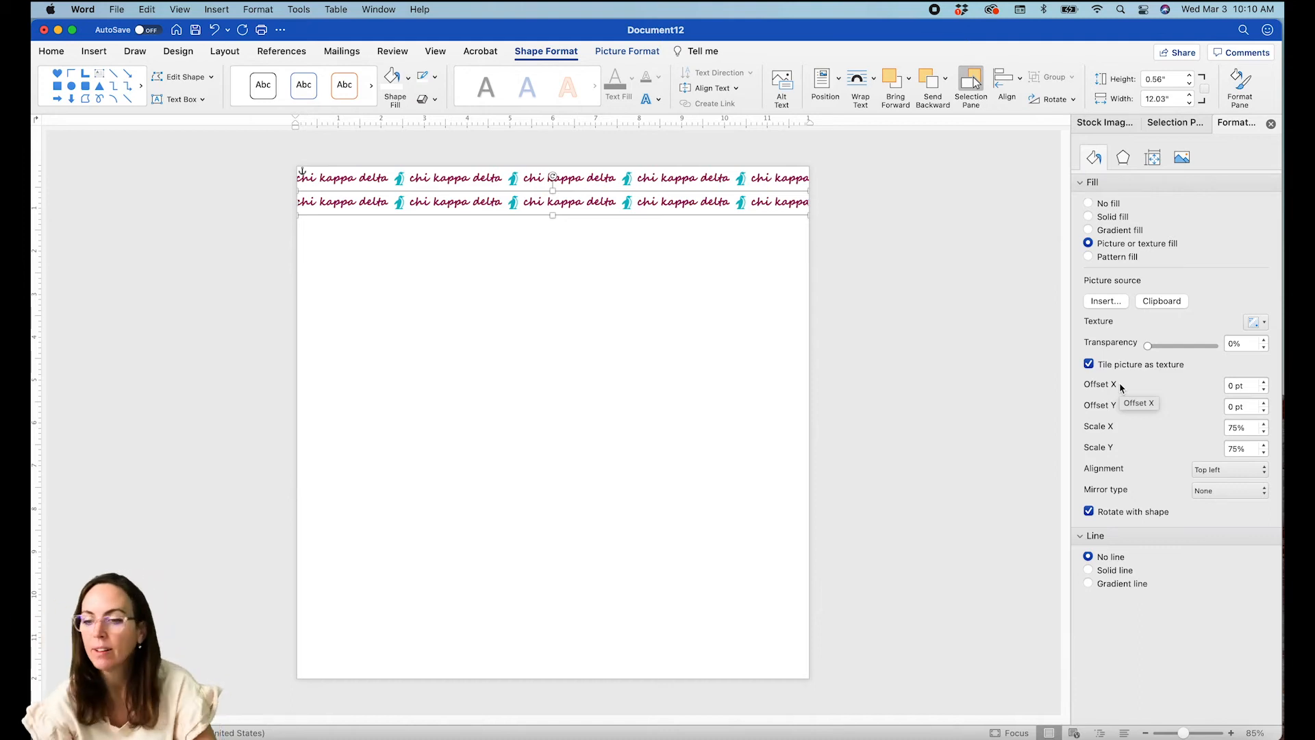
left_click(1265, 382)
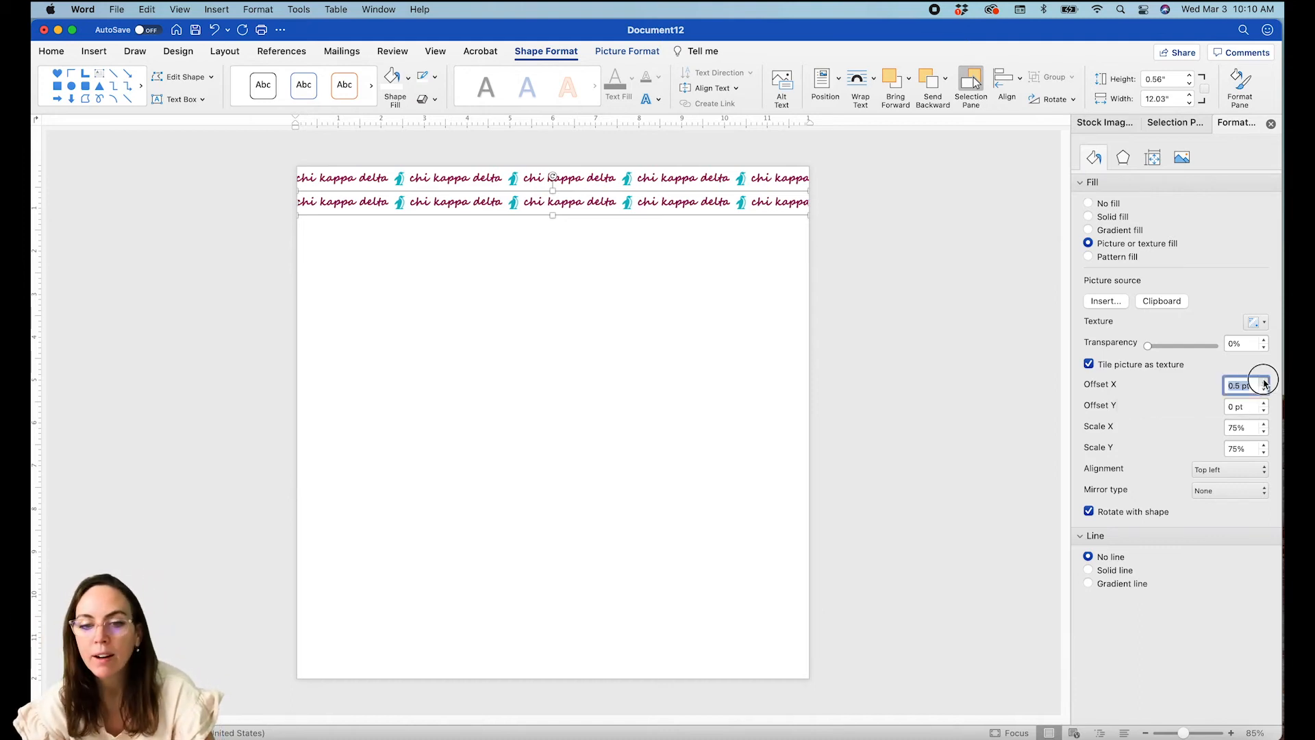
left_click(1264, 382)
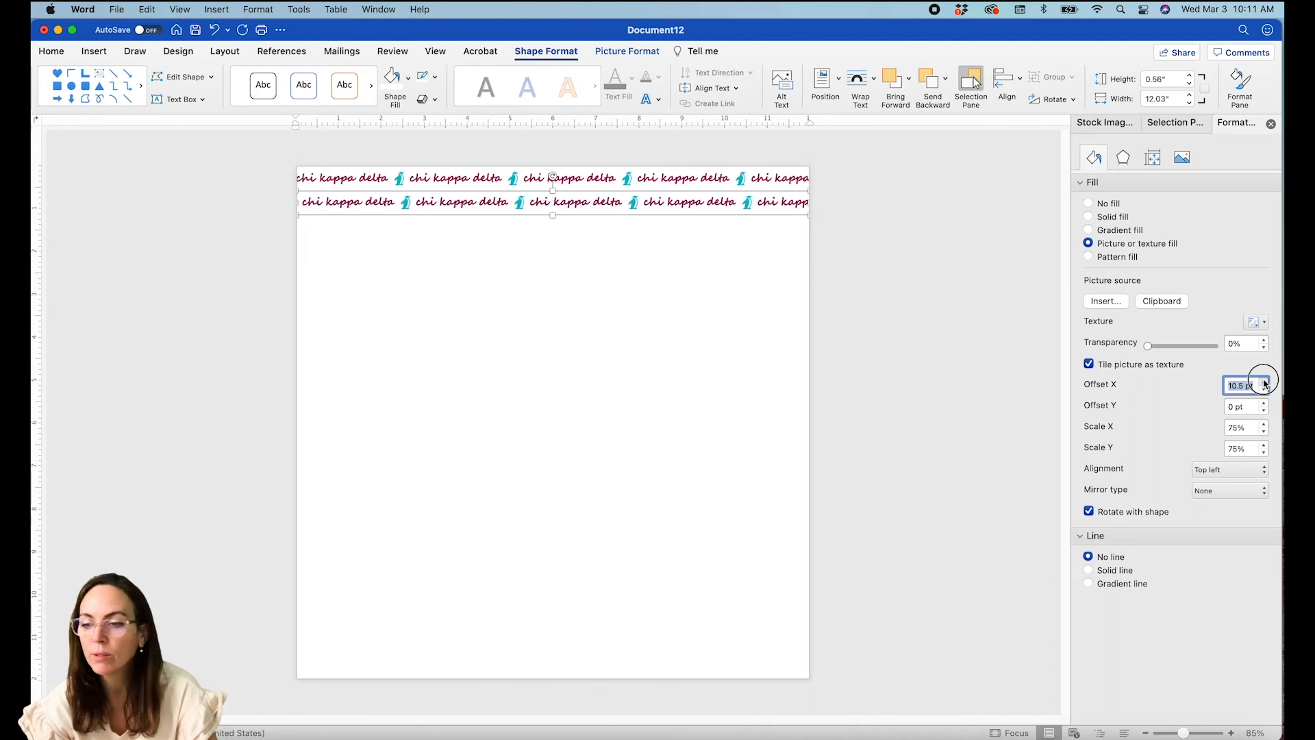
left_click(1264, 383)
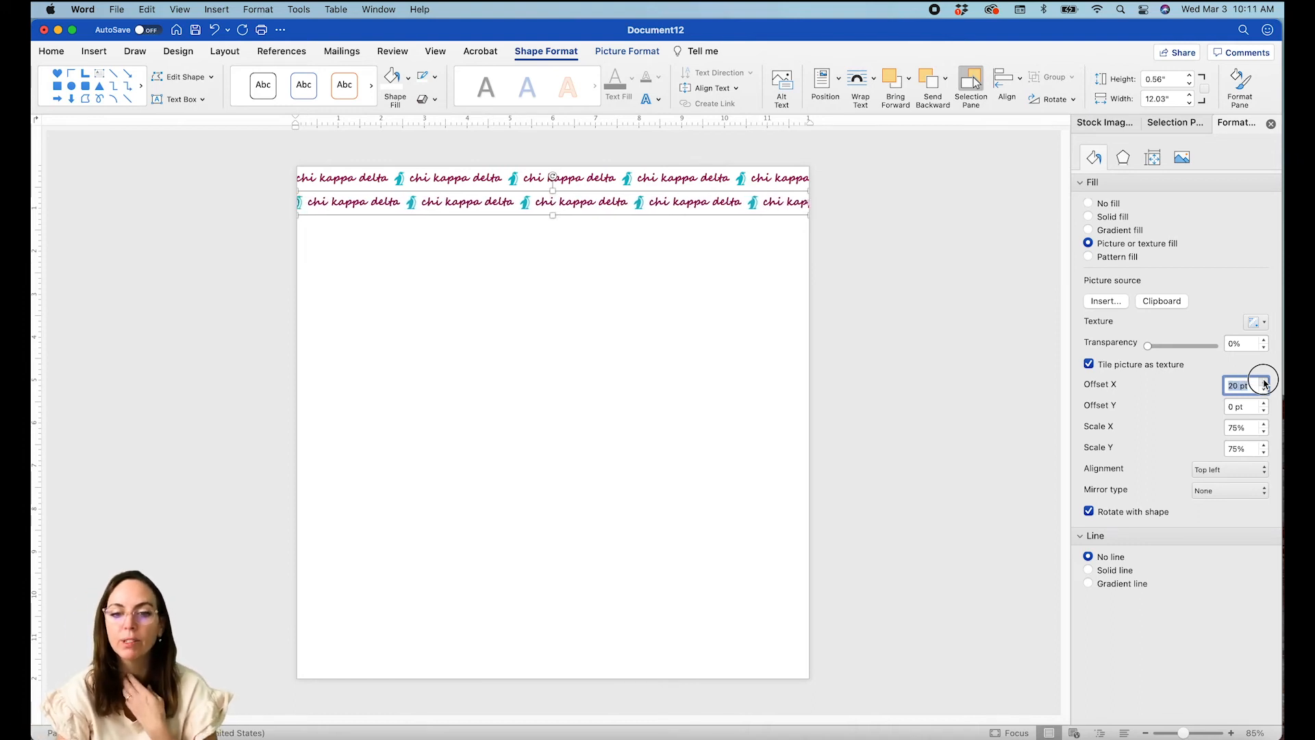
left_click(1264, 382)
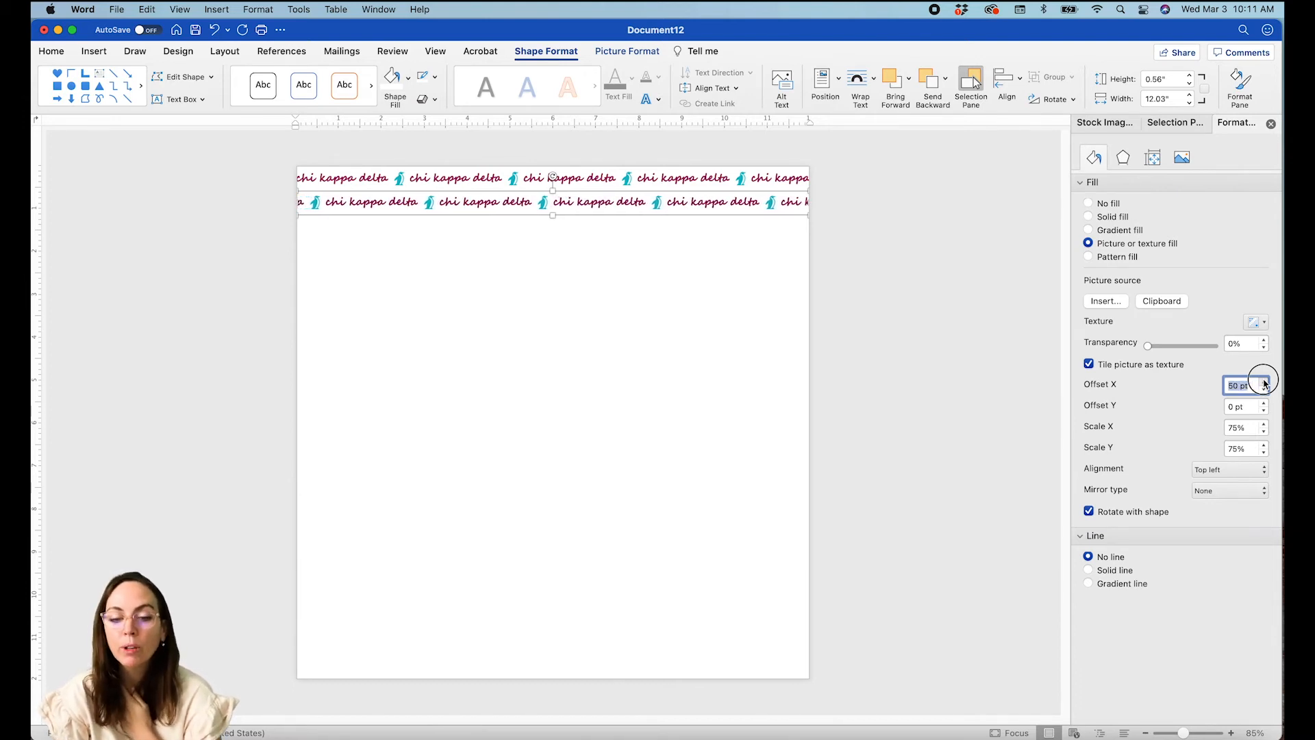
left_click(1265, 382)
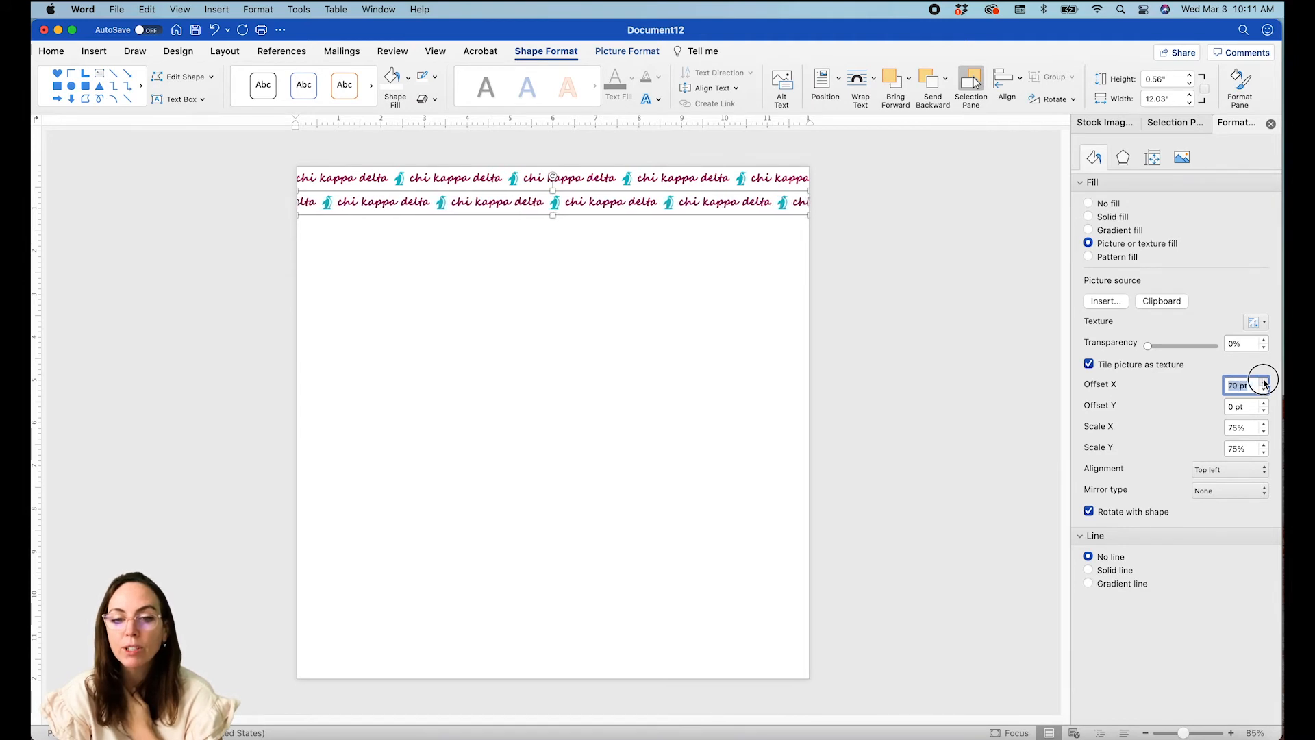
left_click(1264, 382)
left_click(1264, 383)
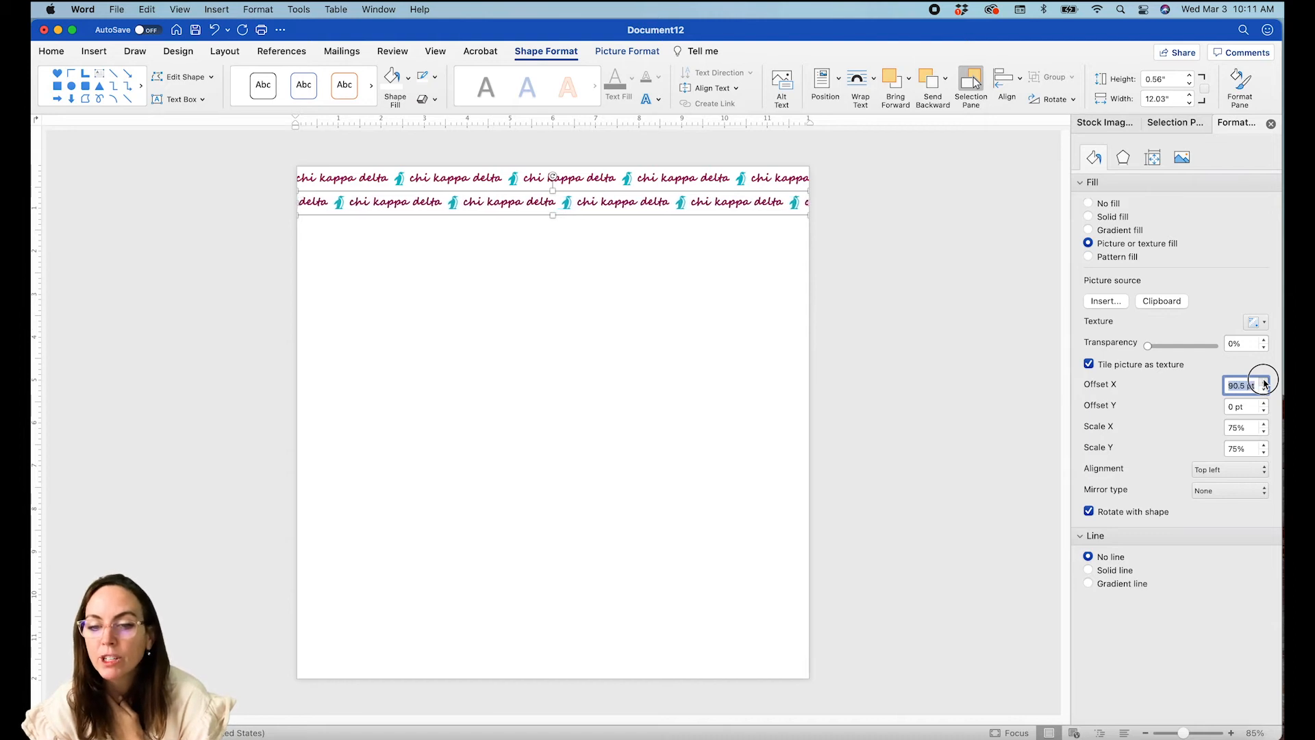
left_click(1264, 382)
left_click(1264, 382)
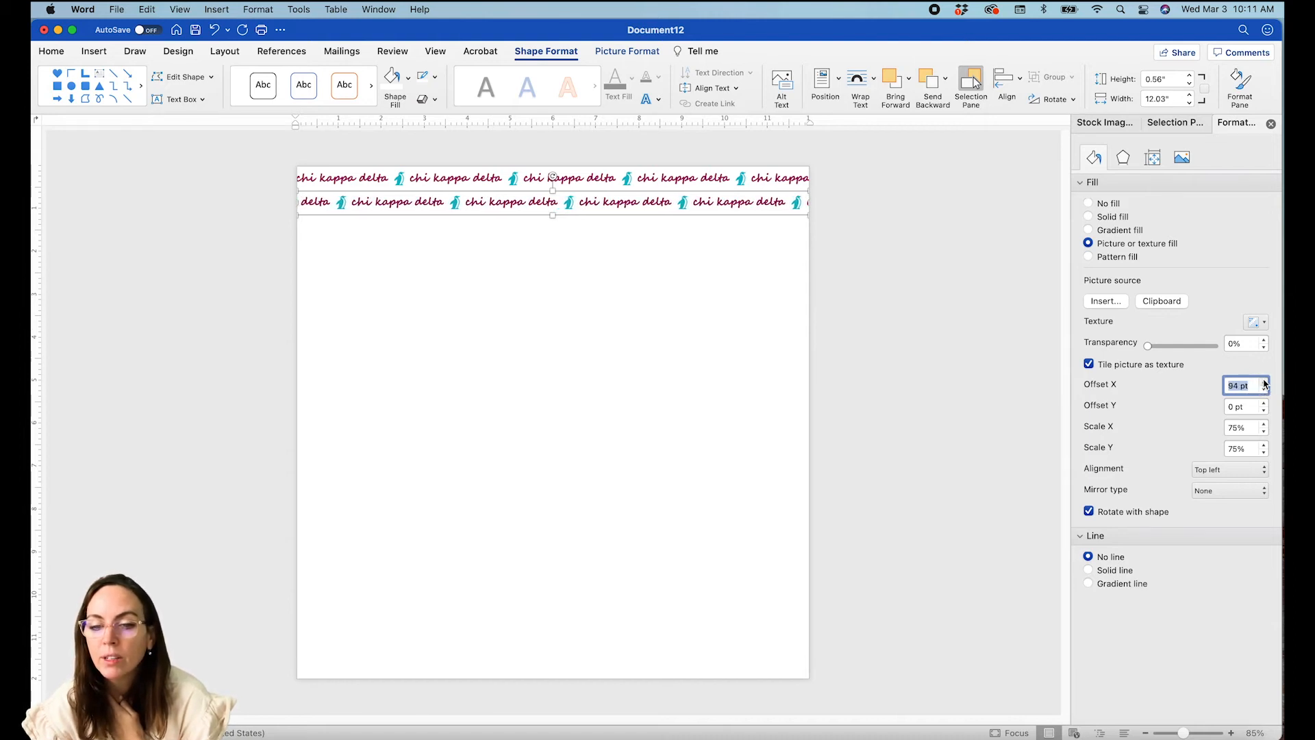
left_click(1265, 382)
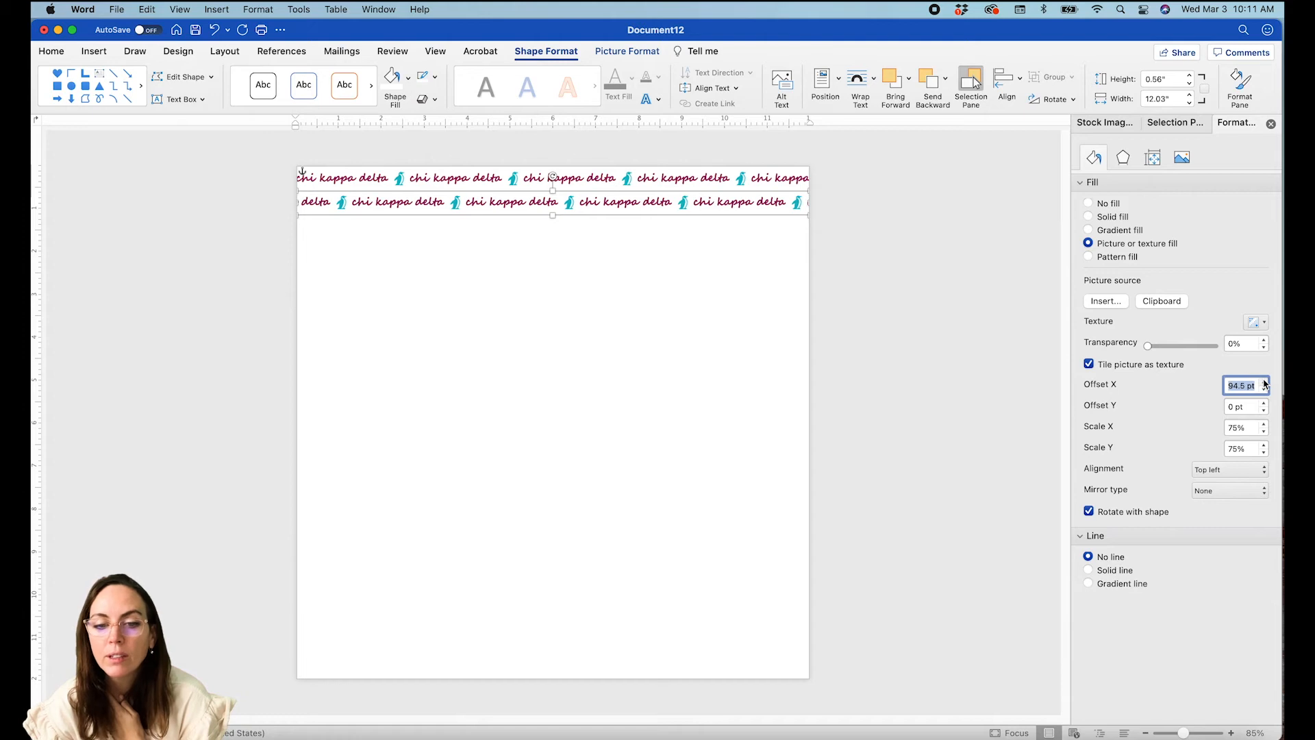
left_click(749, 304)
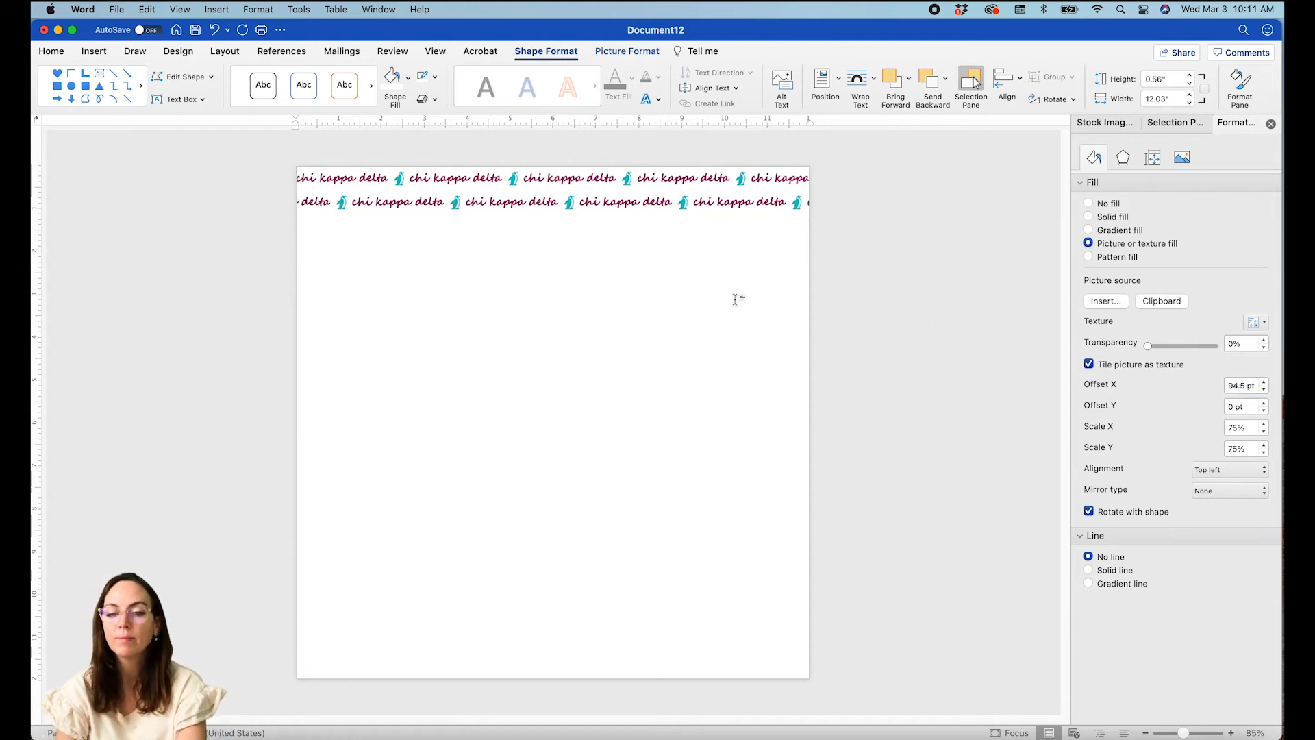
Try stretching the offset strip down to about 8.84 inches high, and undo the resize.
left_click(647, 202)
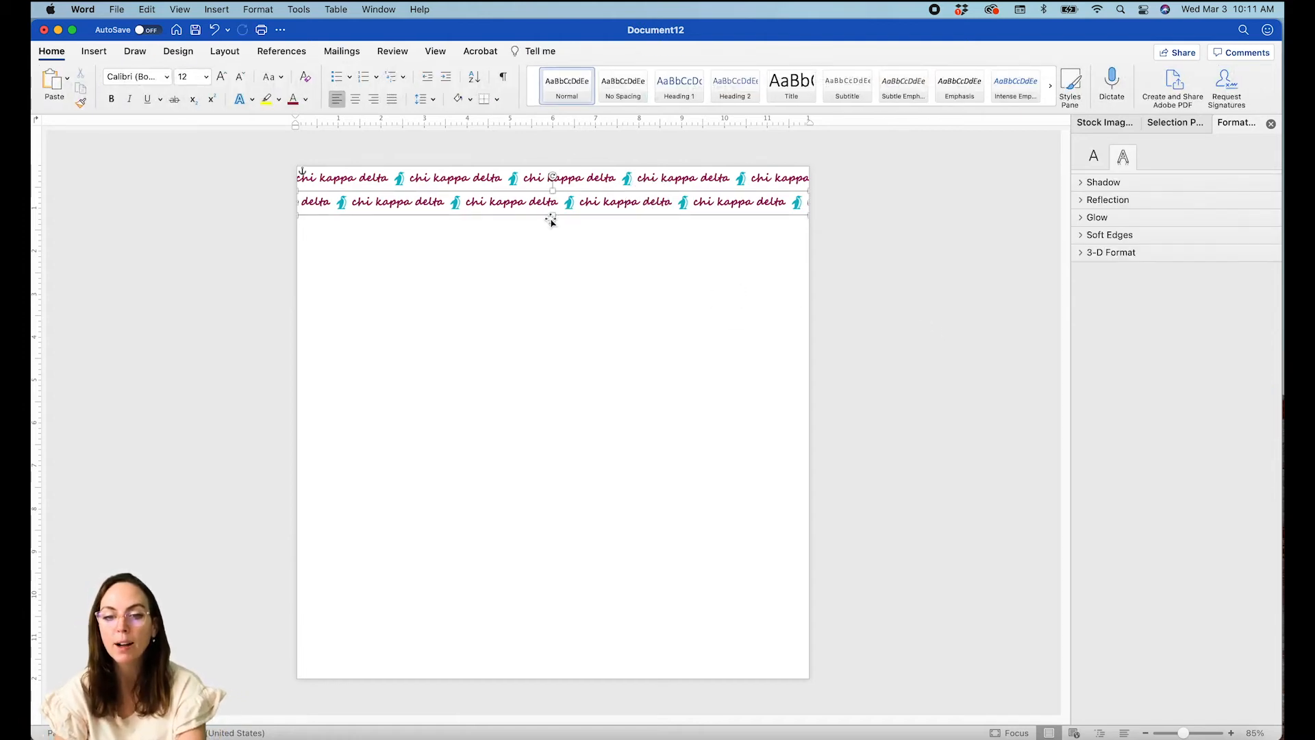
left_click_drag(552, 216, 590, 568)
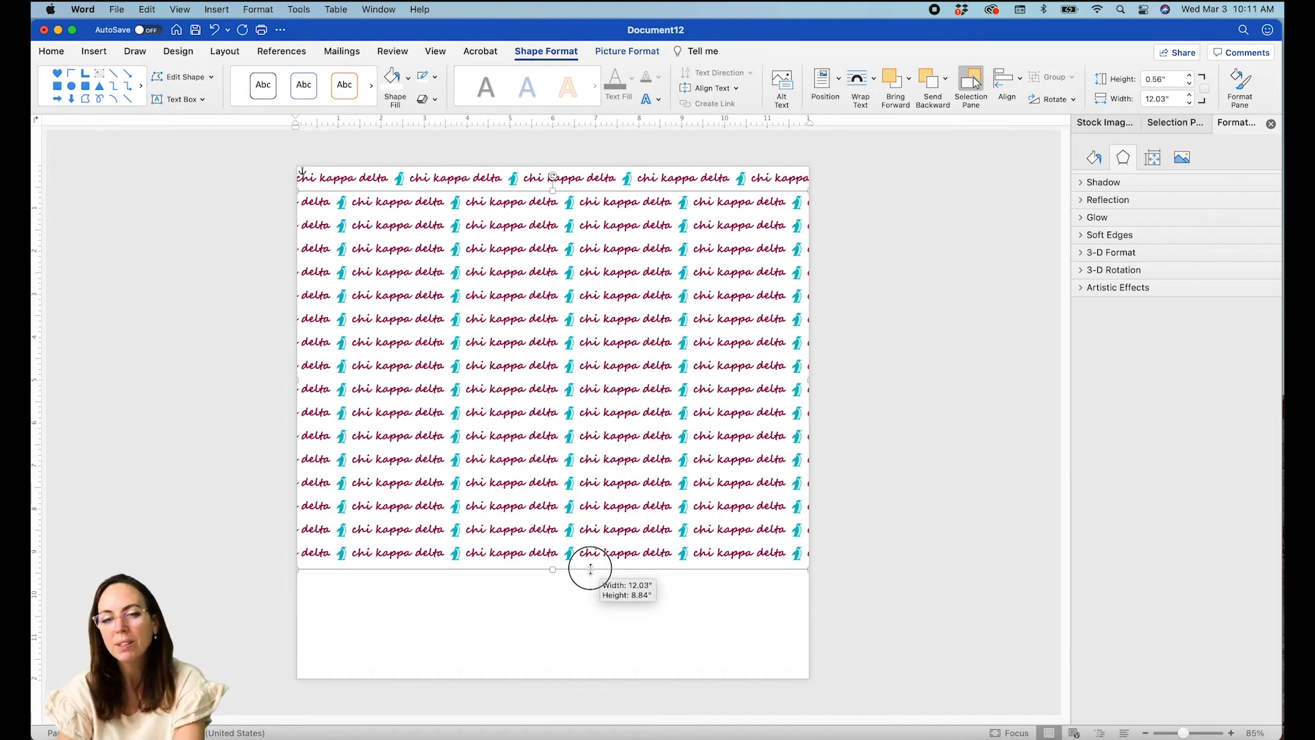
left_click_drag(590, 568, 590, 569)
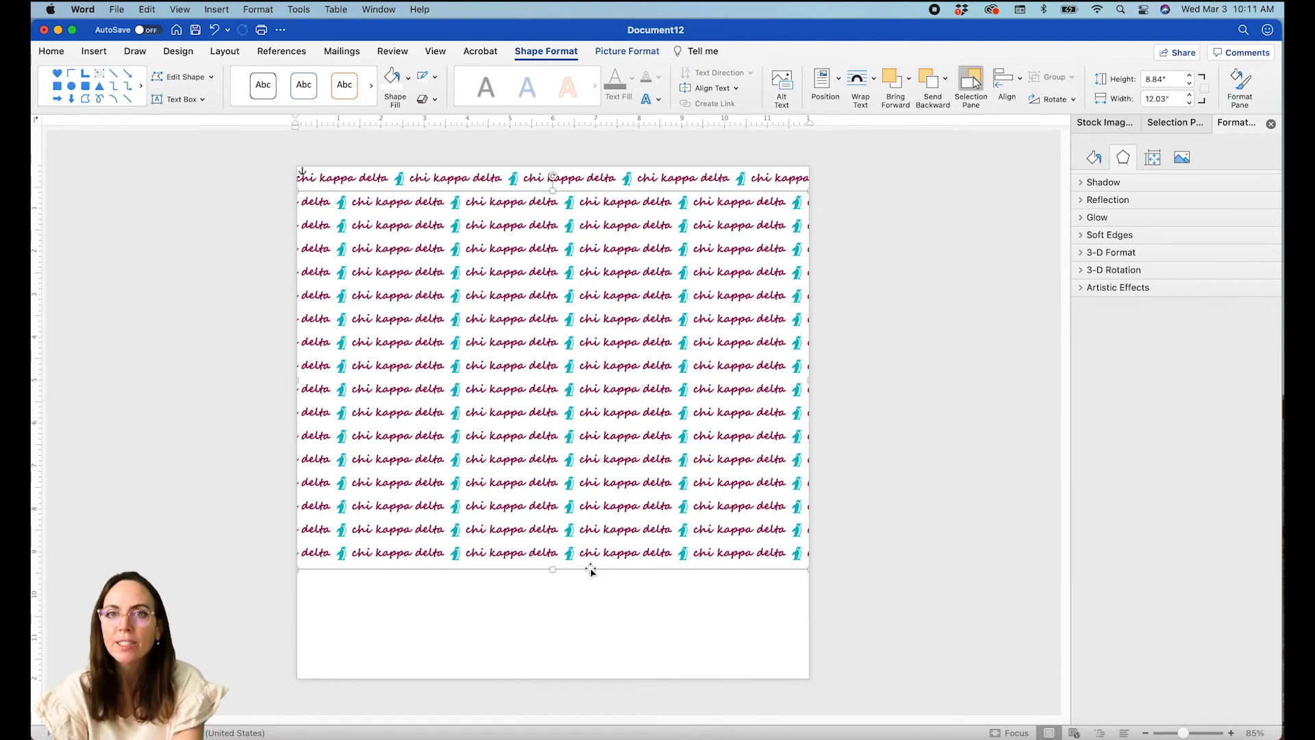
key("super+z")
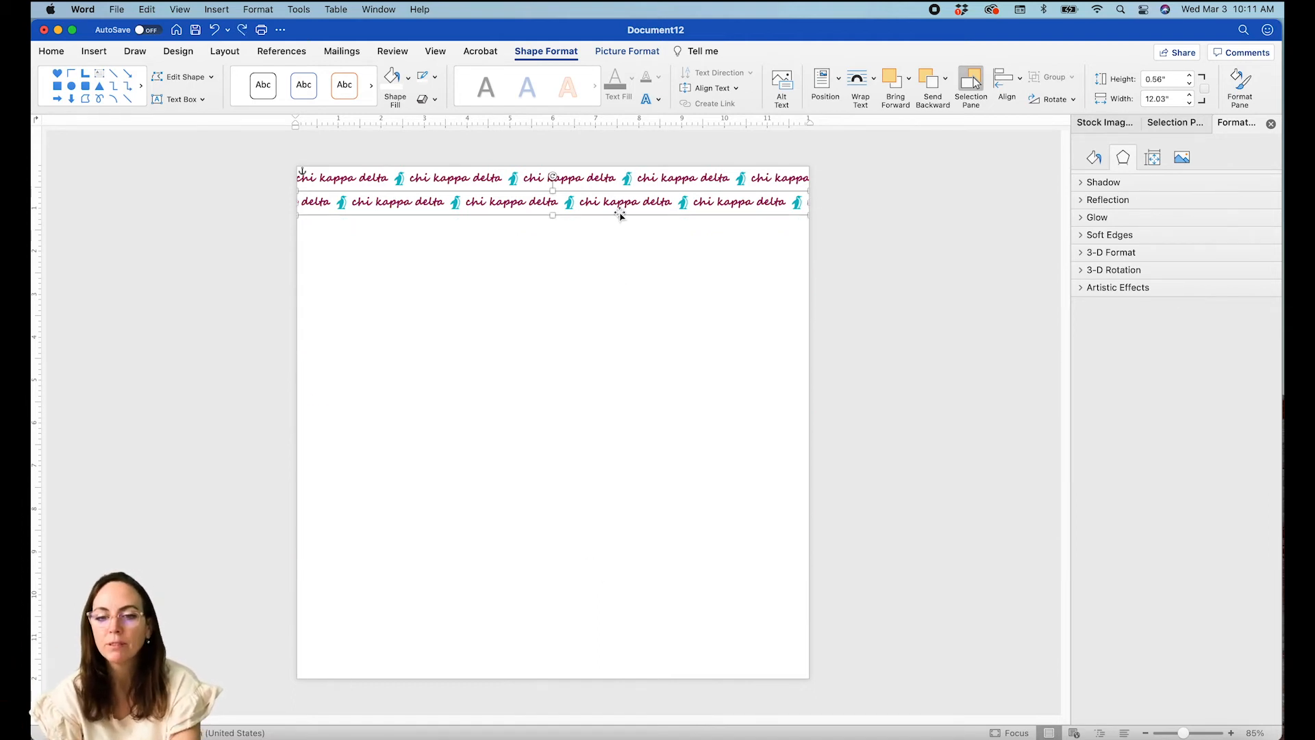
Duplicate the pair of strips straight down until ten alternating rows are stacked, and show the list of objects on the page.
left_click(600, 184)
left_click(599, 200, "shift")
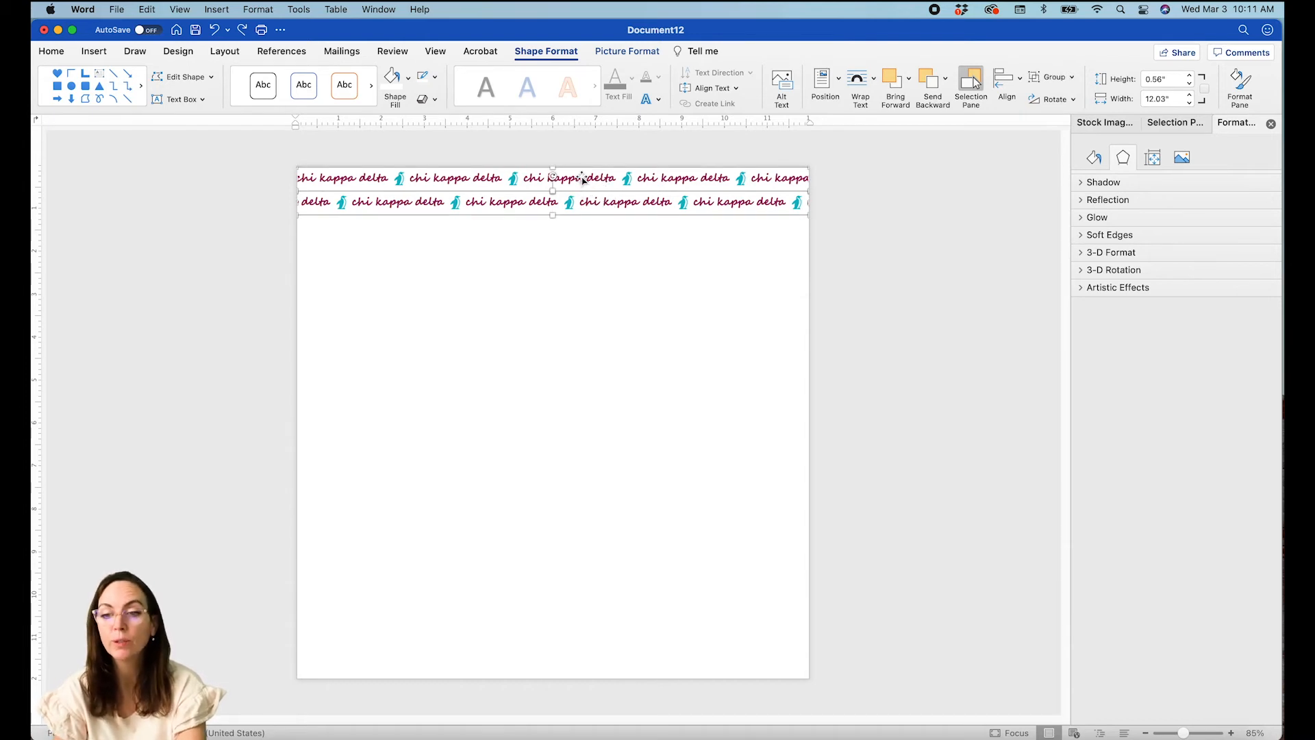
left_click_drag(582, 177, 580, 348)
left_click(1173, 122)
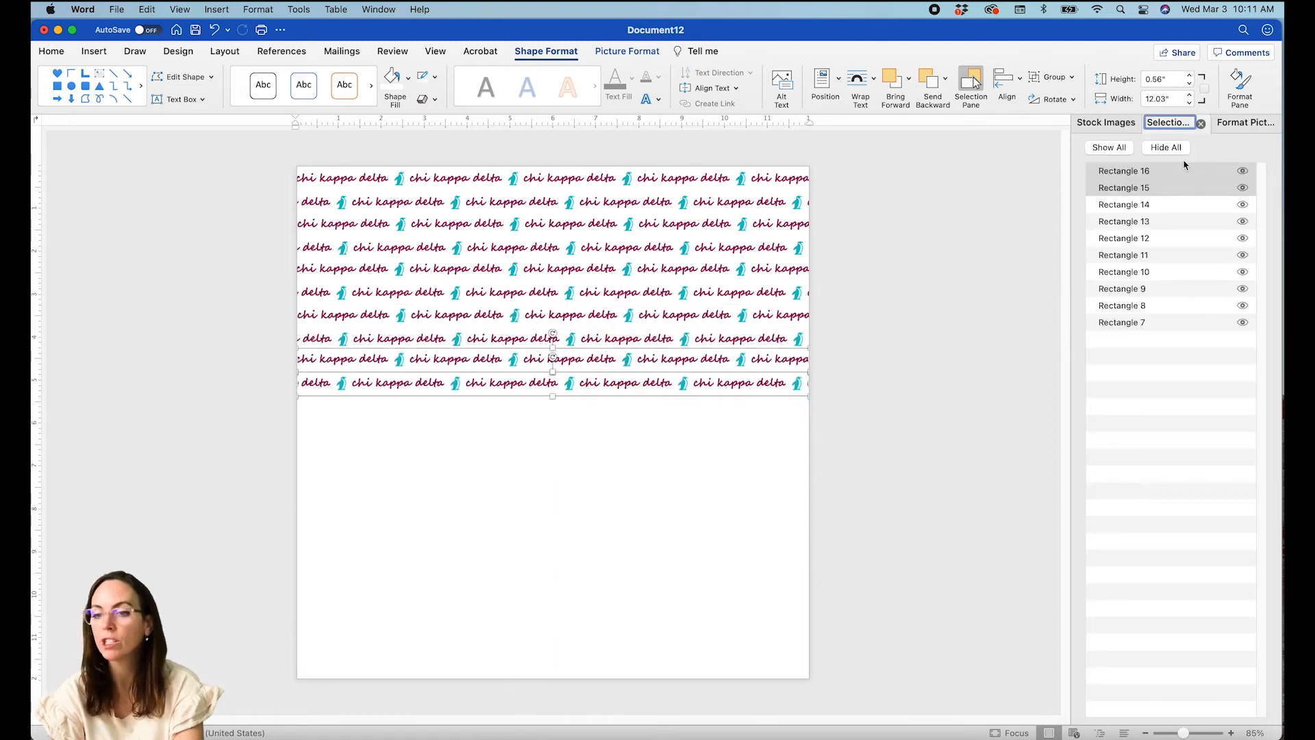
Try selecting Rectangle 7 through Rectangle 16 as one range in the object list, and clear the selection.
left_click(1134, 177)
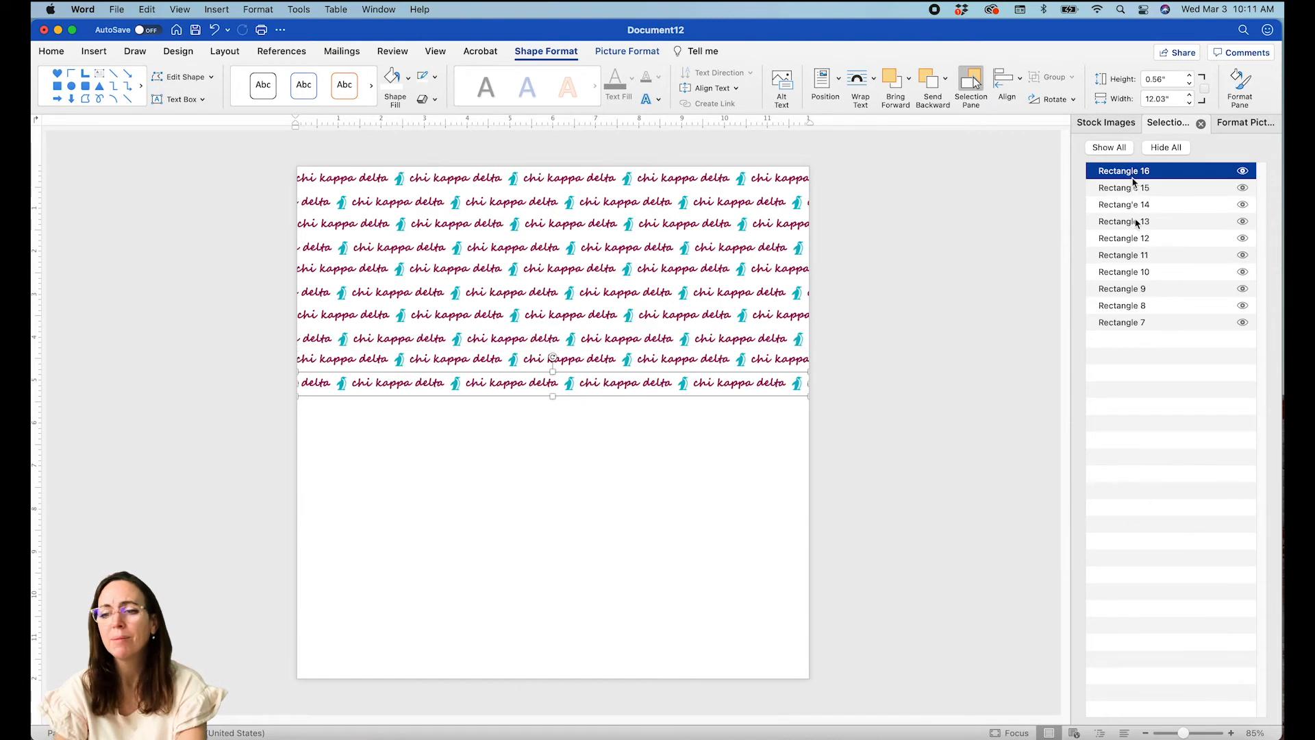
left_click(1141, 322)
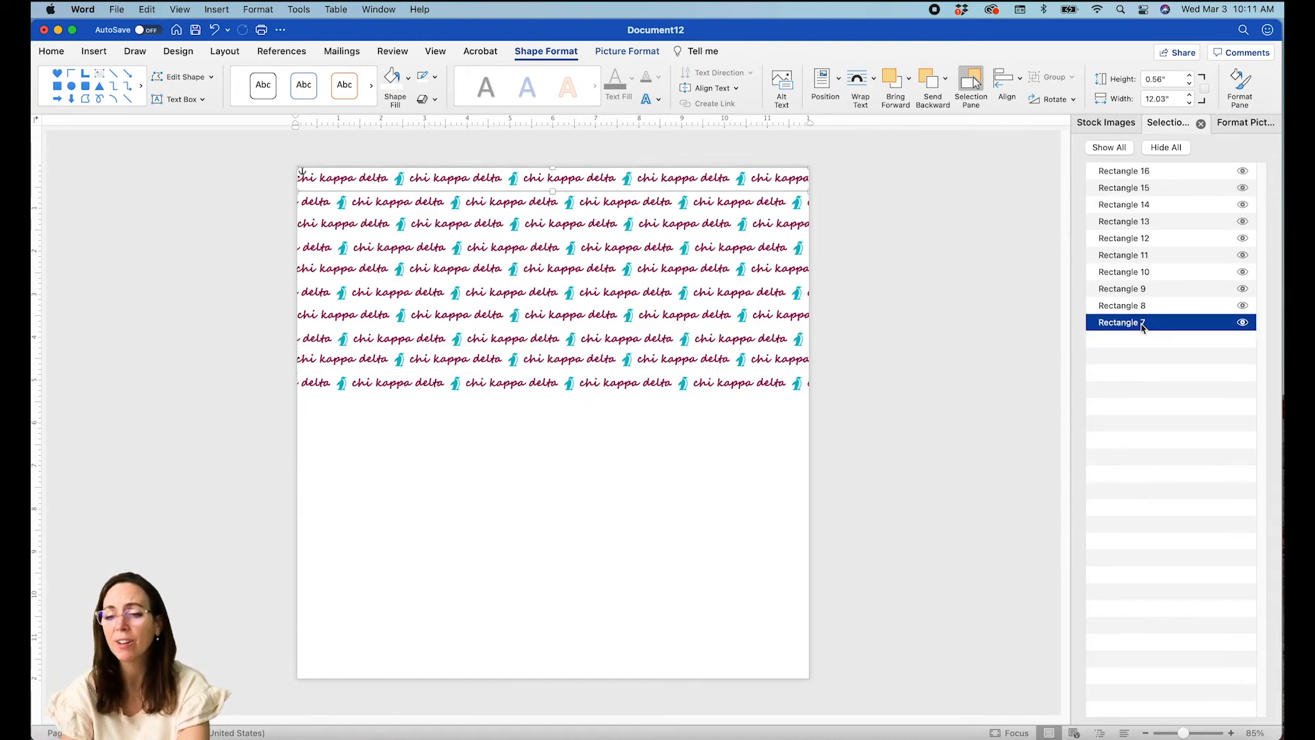
left_click(1135, 175, "shift")
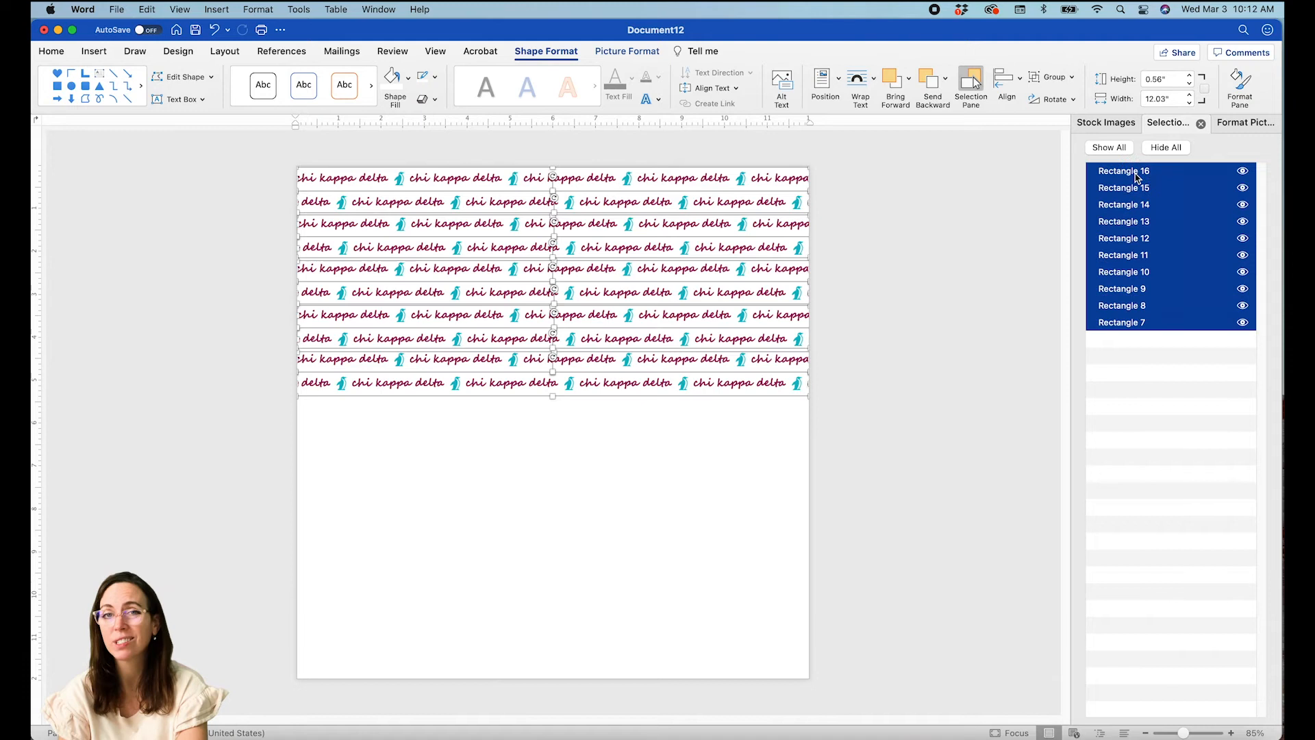
left_click(1142, 334)
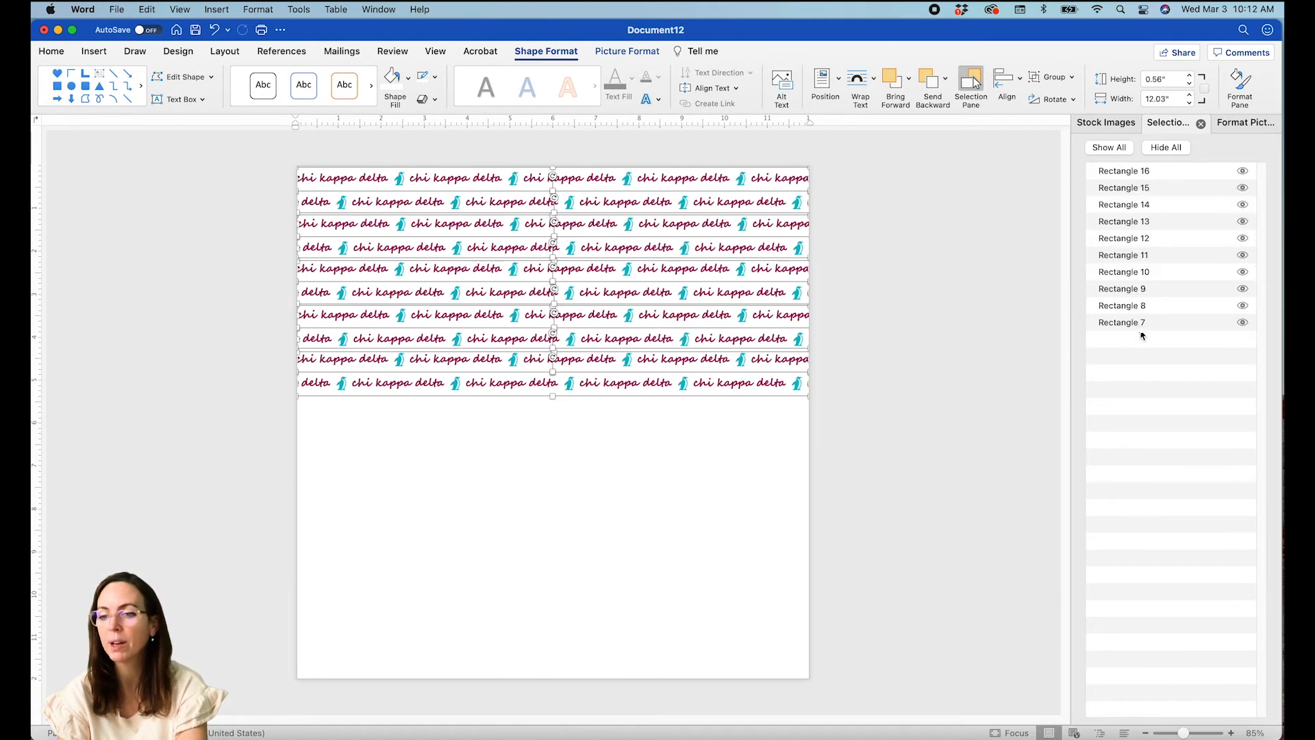
Select all ten strips, Rectangle 16 through Rectangle 7, and place a duplicate of the whole block directly beneath them.
left_click(1130, 172)
left_click(1130, 189, "shift")
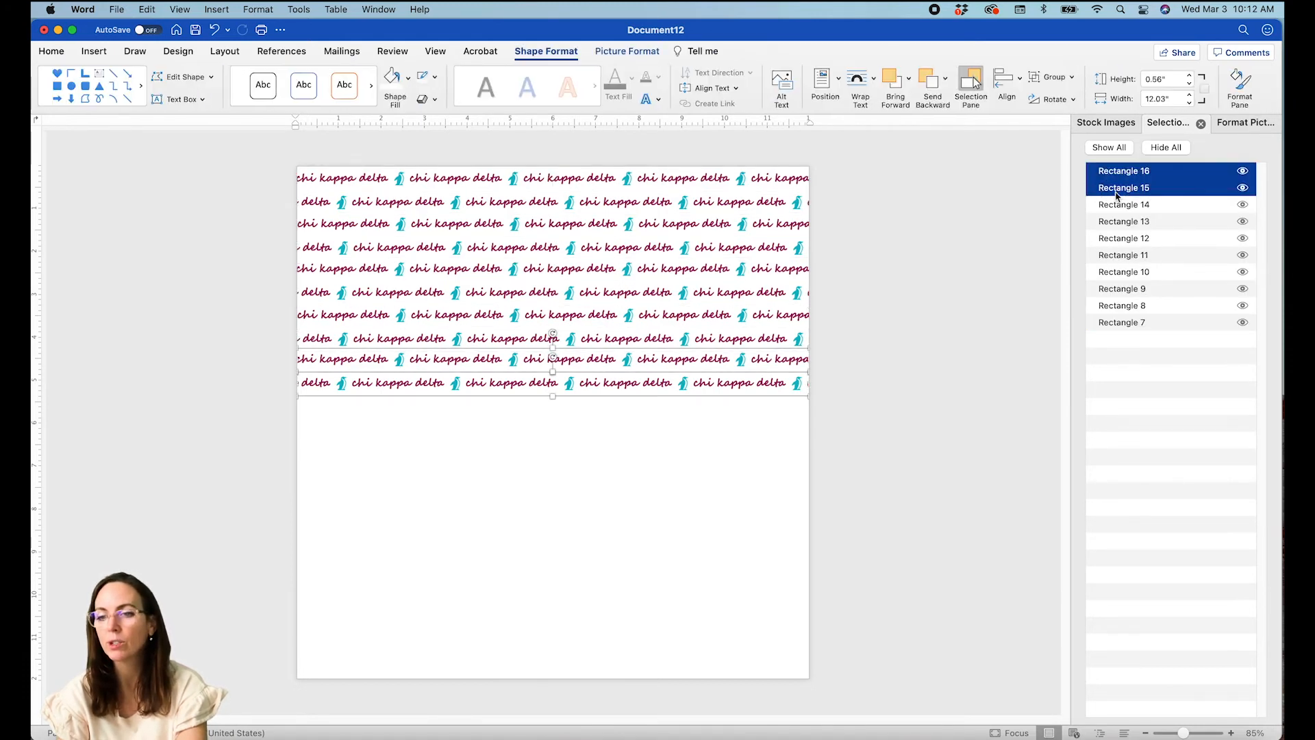
left_click(1116, 204, "shift")
left_click(1116, 222, "shift")
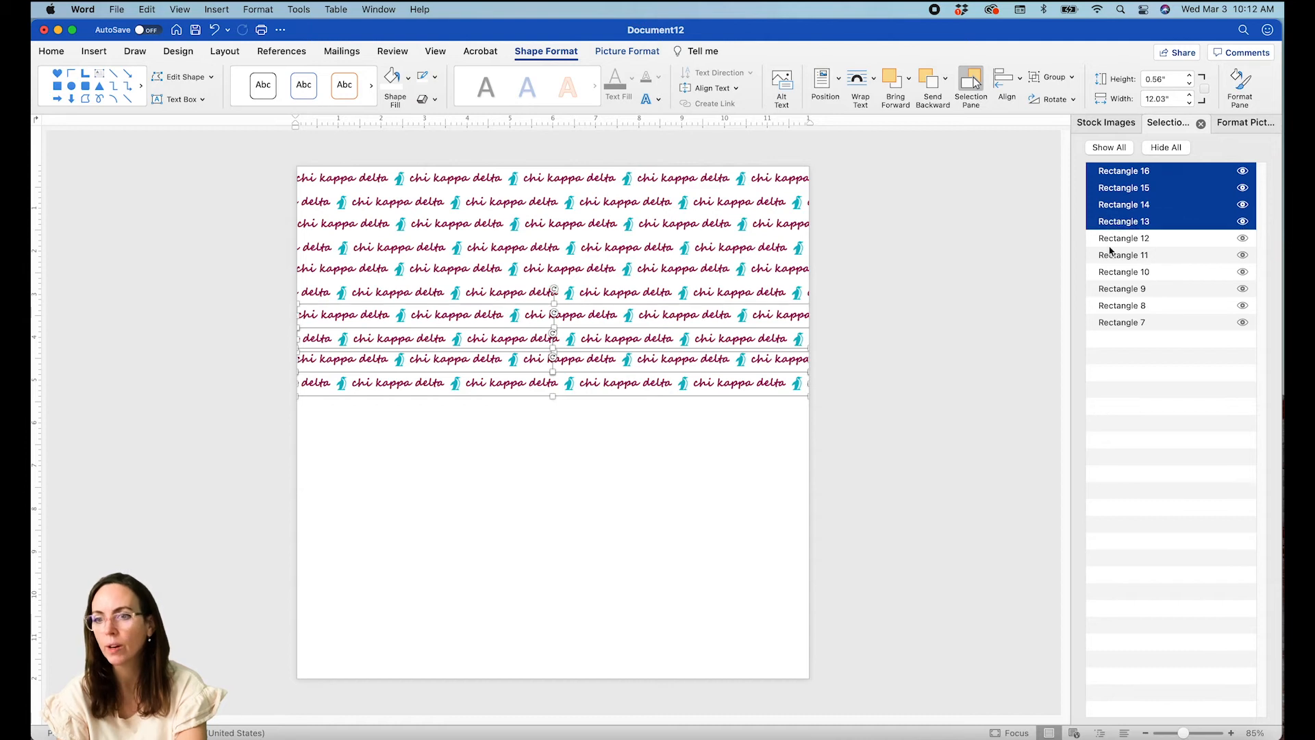
left_click(1112, 238, "shift")
left_click(1111, 255, "shift")
left_click(1112, 272, "shift")
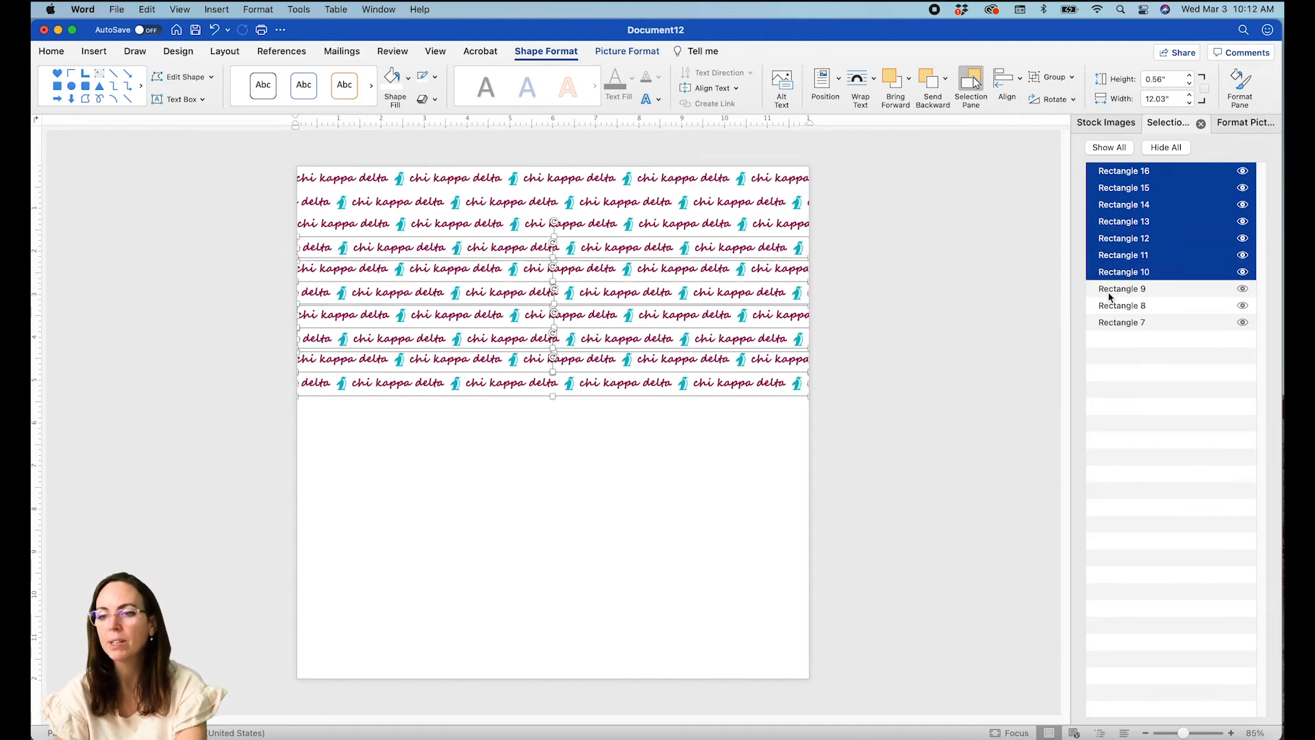
left_click(1112, 288, "shift")
left_click(1112, 306, "shift")
left_click(1111, 323, "shift")
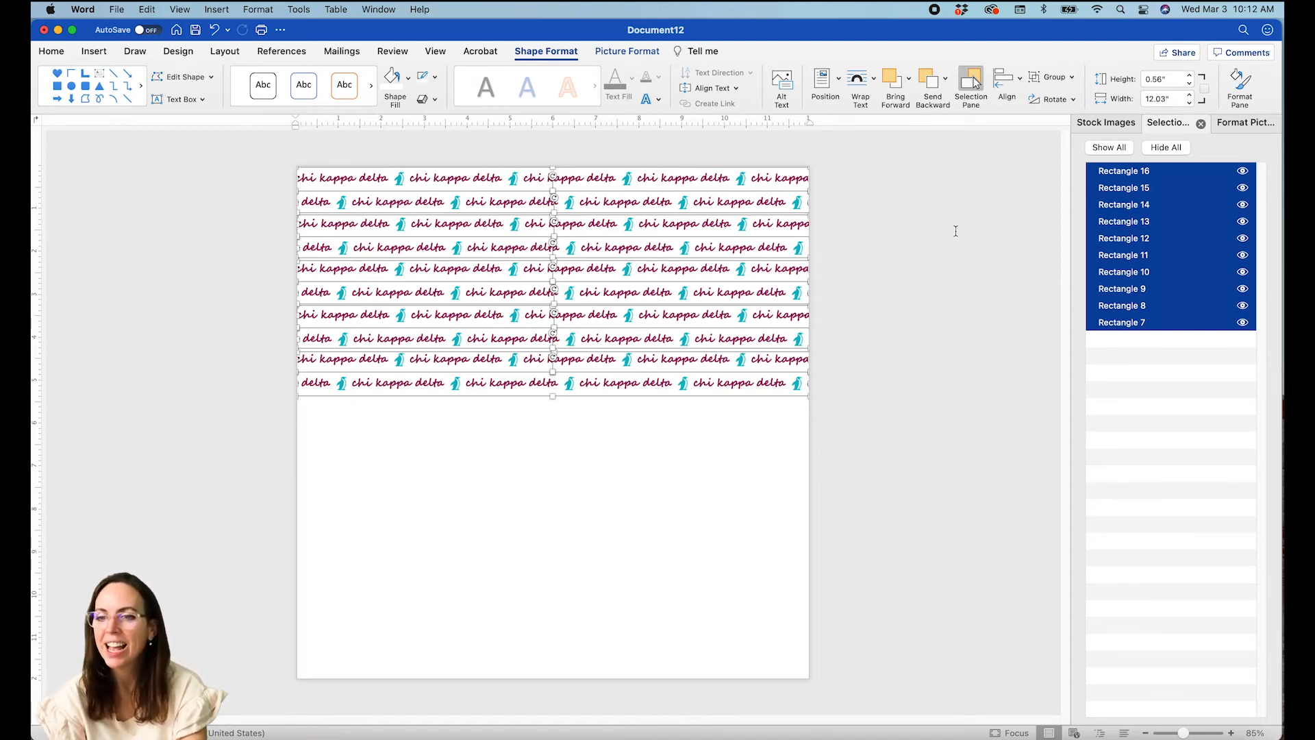
left_click_drag(589, 176, 583, 396)
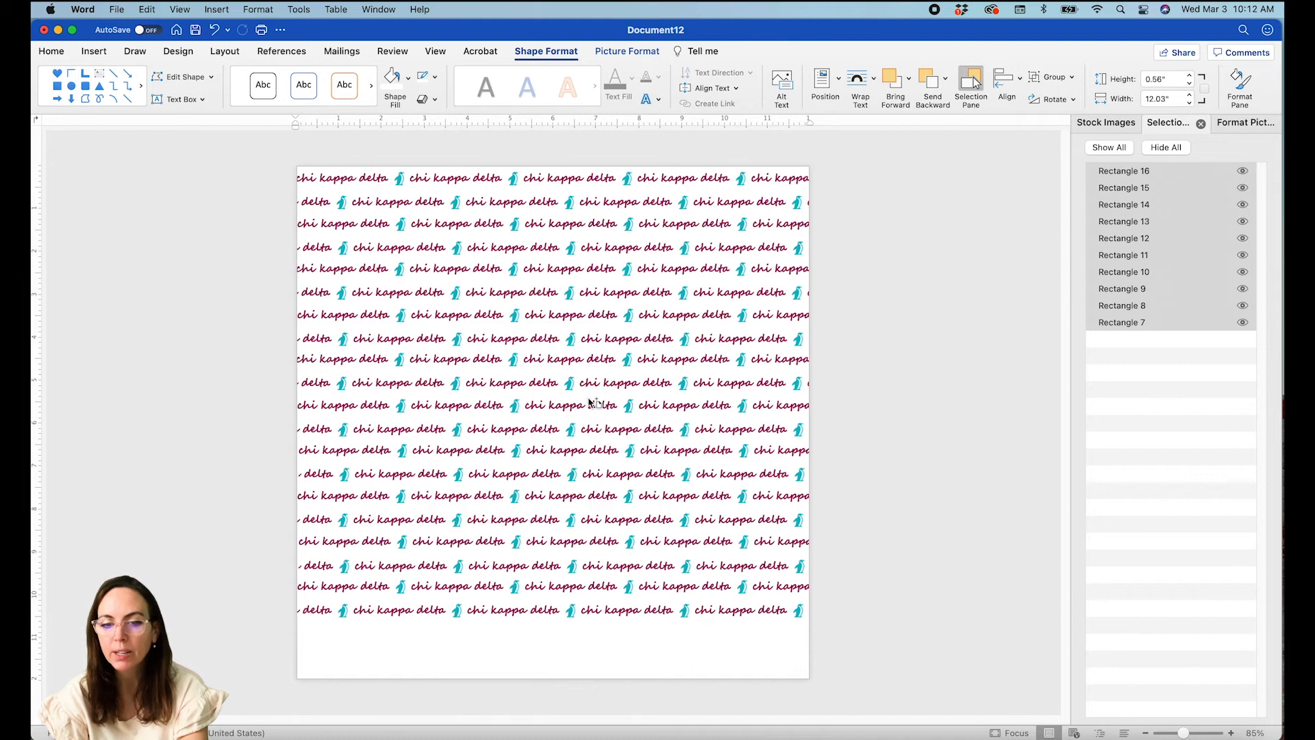
Try duplicating the lowest three strips further down the page, and undo the copy.
left_click(716, 594)
left_click(692, 588, "shift")
left_click(697, 573, "shift")
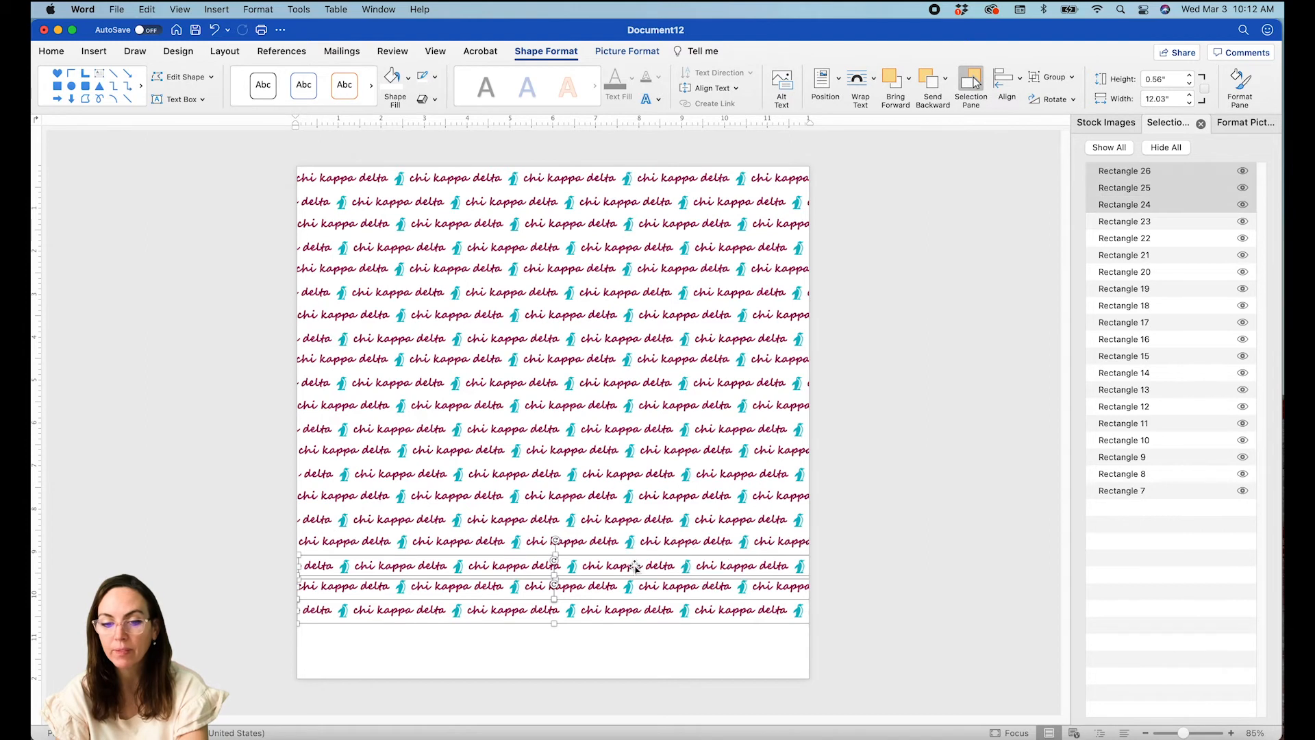
left_click_drag(620, 591, 617, 617)
key("super+z")
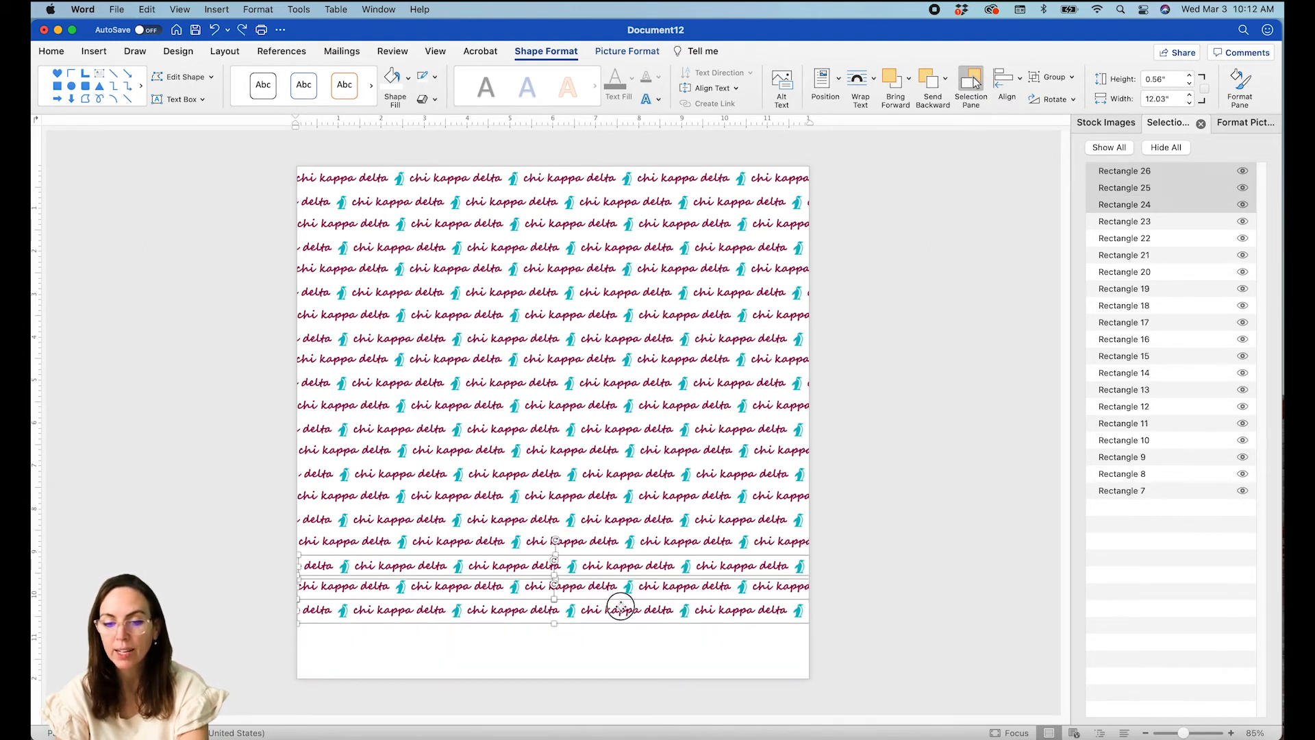
Duplicate the lowest two strips and place the copies directly beneath them in the remaining space on the page.
left_click(712, 591)
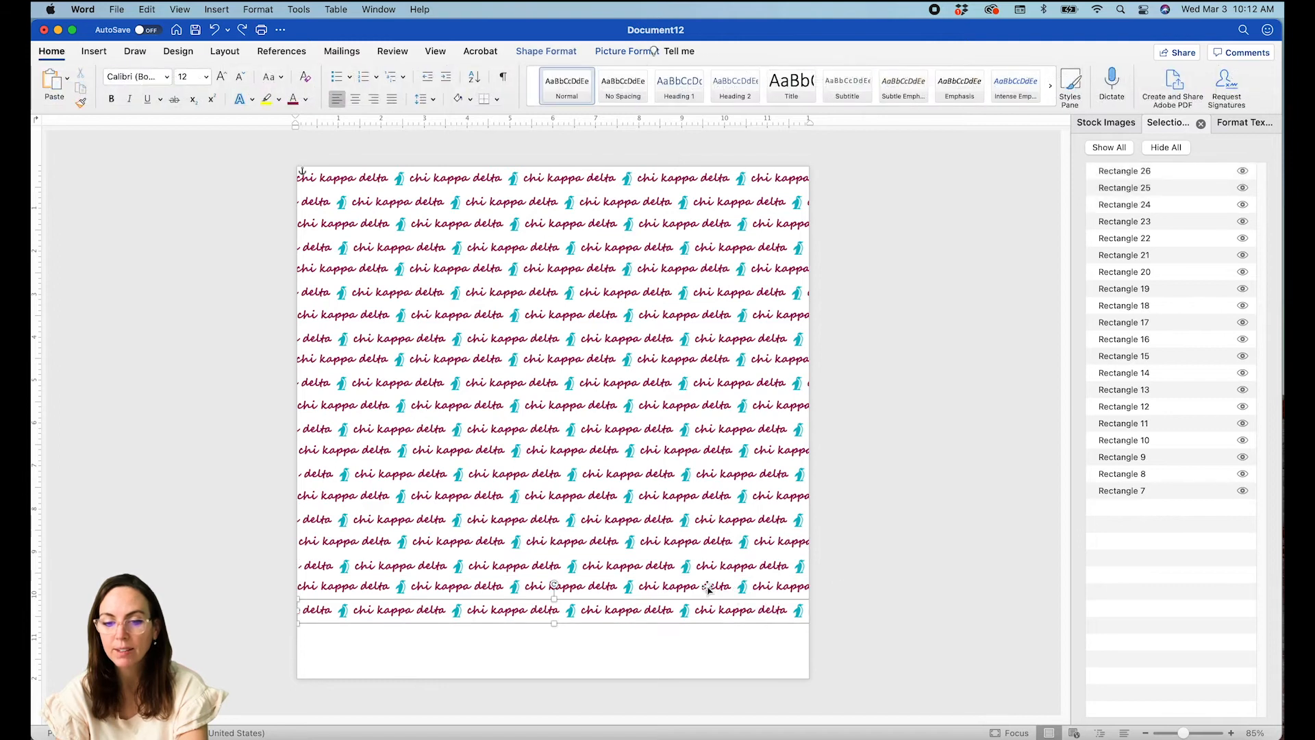
left_click(705, 607, "shift")
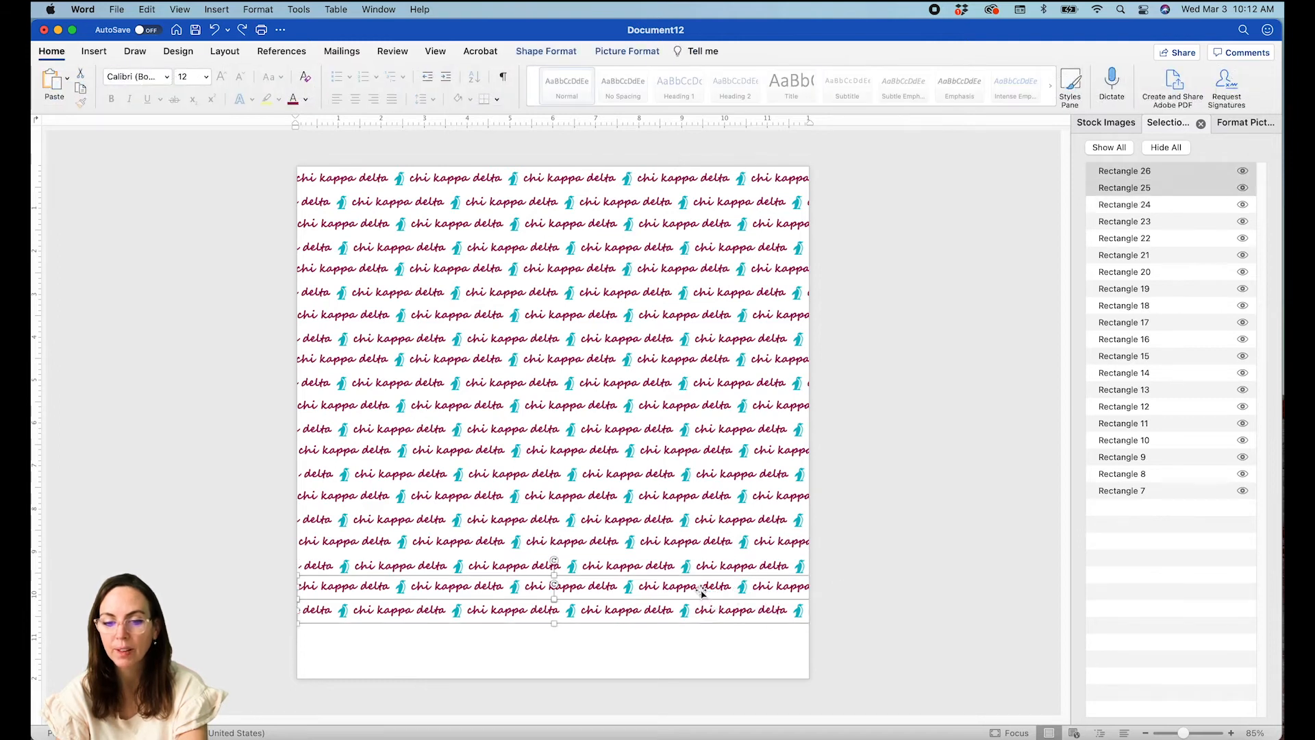
left_click_drag(700, 589, 705, 636)
left_click(871, 570)
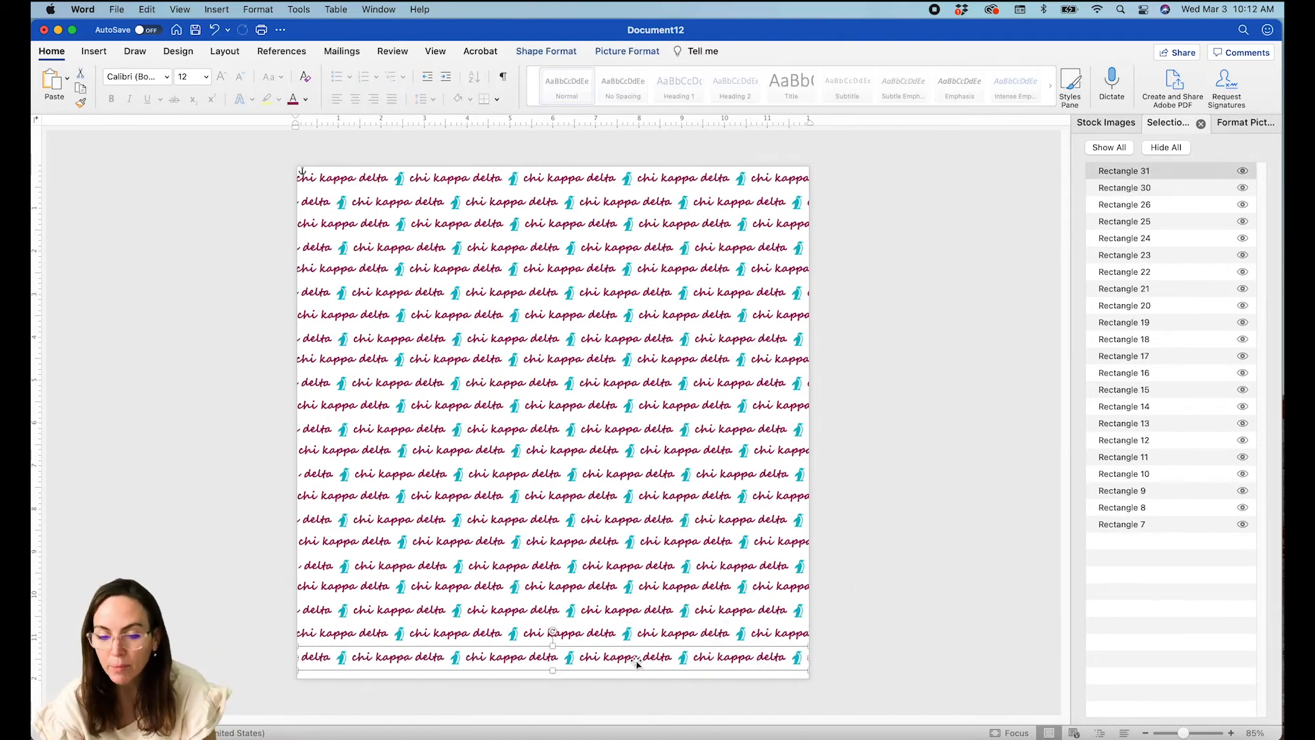
Nudge the lowest strip down until its lower edge meets the bottom edge of the page.
key("Down")
key("Down")
key("Down")
key("Down")
key("Down")
key("Down")
key("Down")
key("Down")
key("Down")
key("Down")
key("Down")
key("Up")
key("Up")
key("Down")
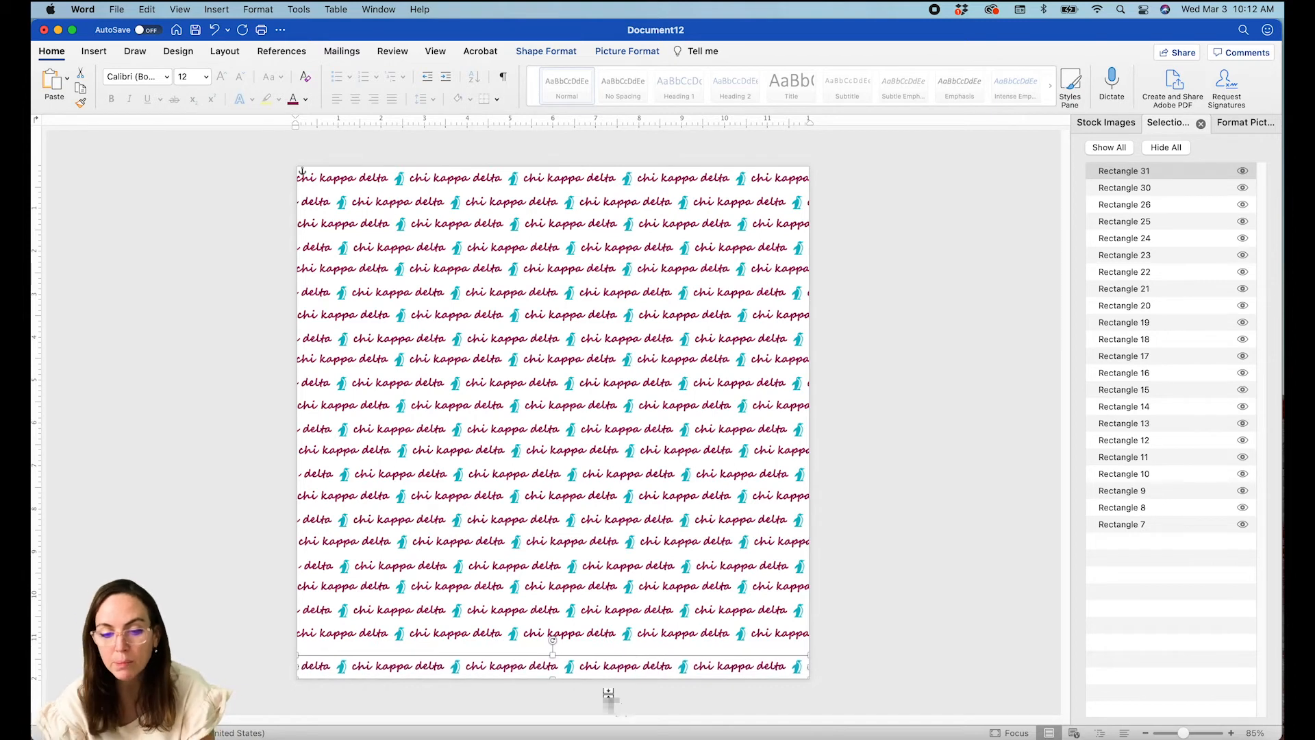
Select all strips, Rectangle 31 through Rectangle 7, and align them to each other by their horizontal centers.
left_click(630, 179)
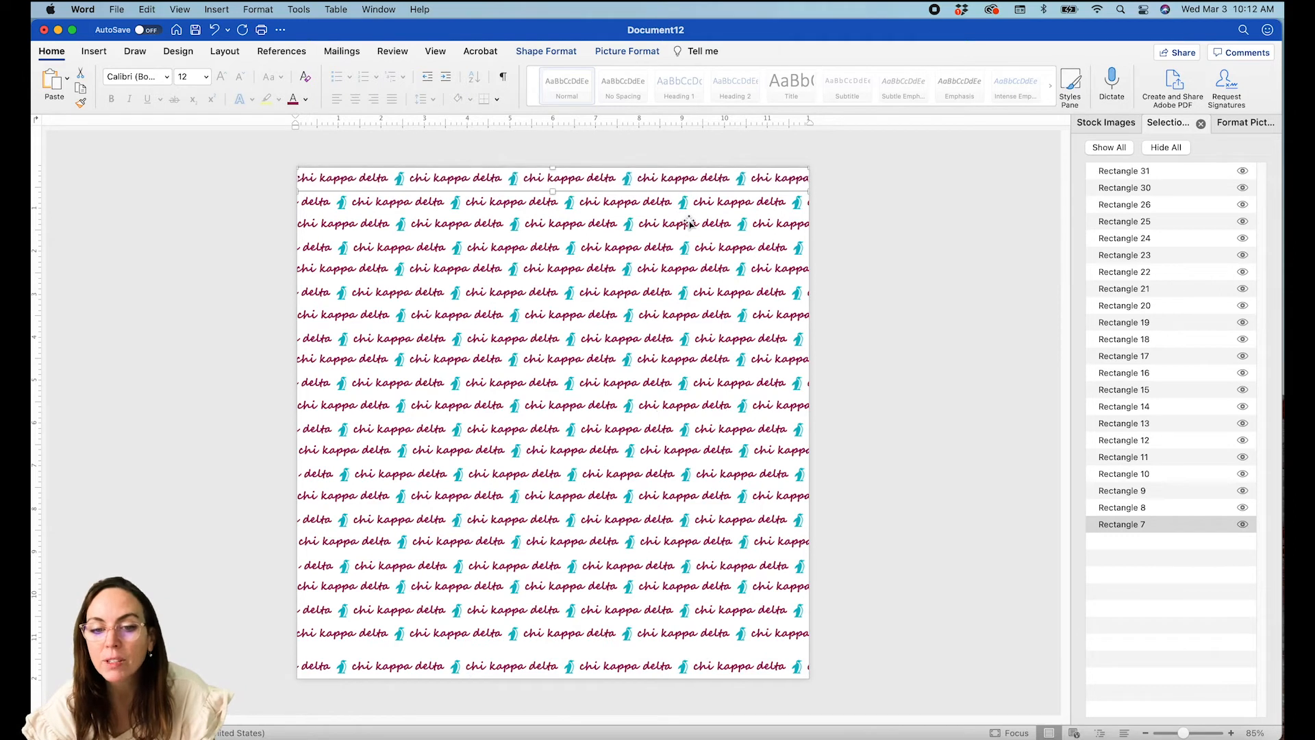
left_click(1110, 179)
left_click(1118, 524, "shift")
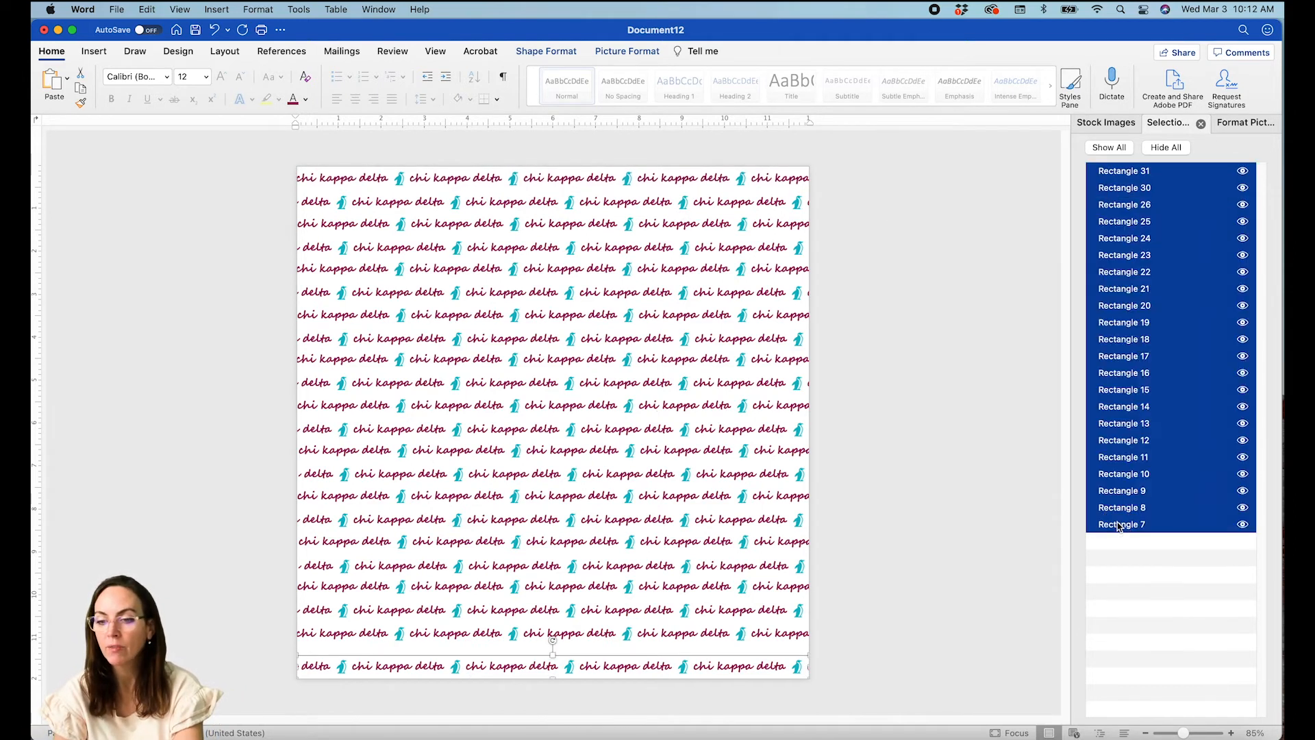
left_click(561, 52)
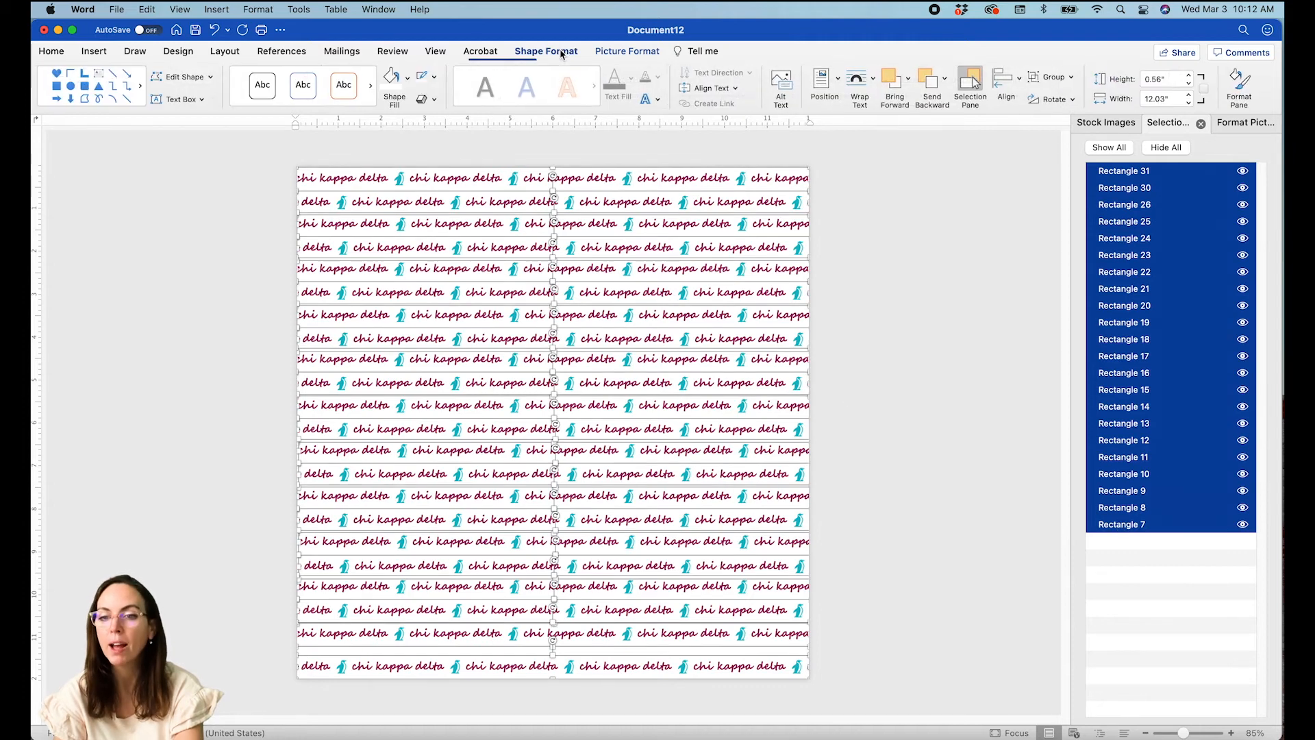
left_click(1007, 81)
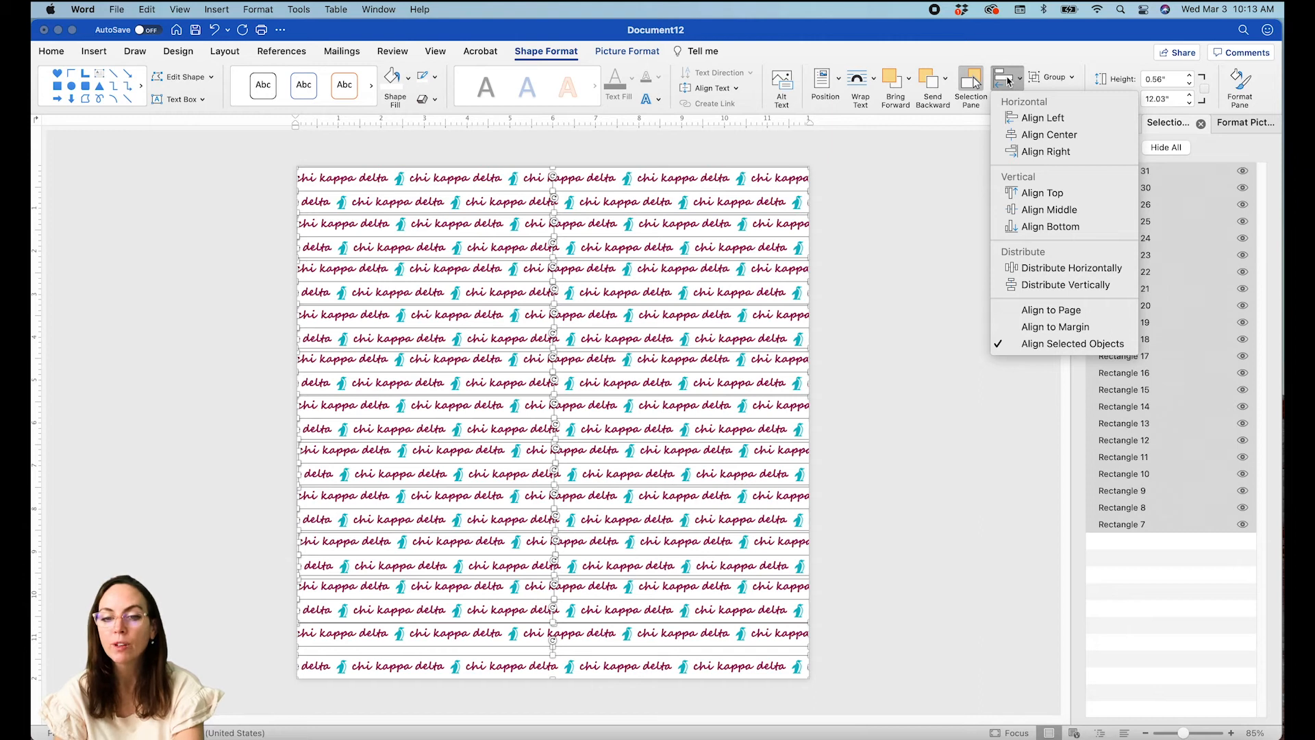
left_click(1049, 135)
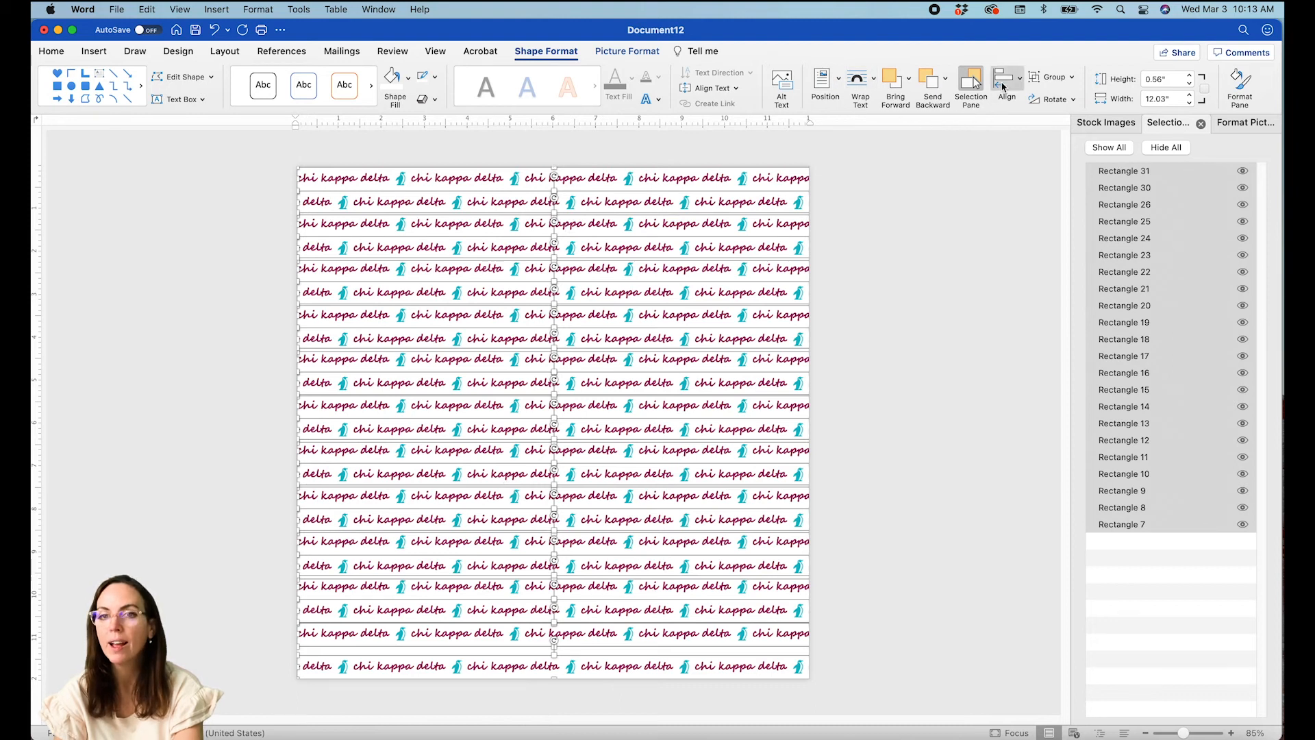
Distribute the selected strips vertically relative to each other and clear the selection.
left_click(1003, 84)
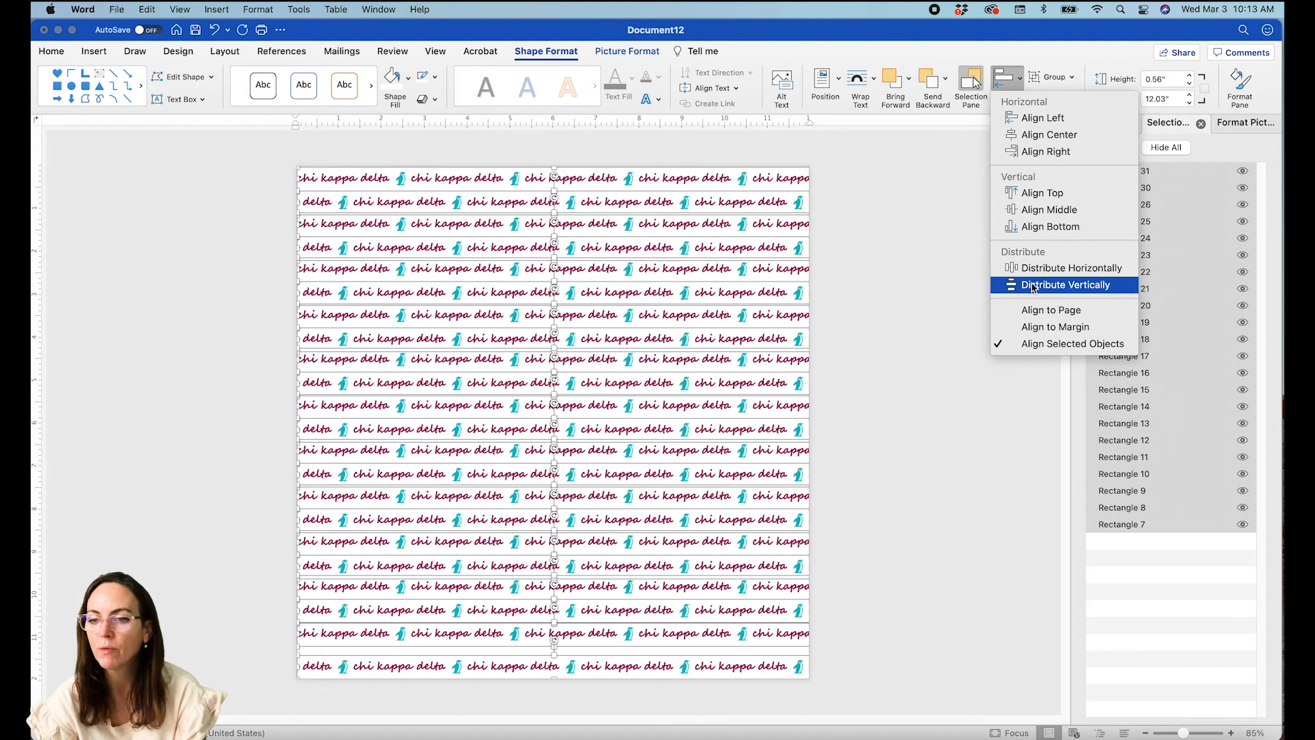
left_click(1078, 291)
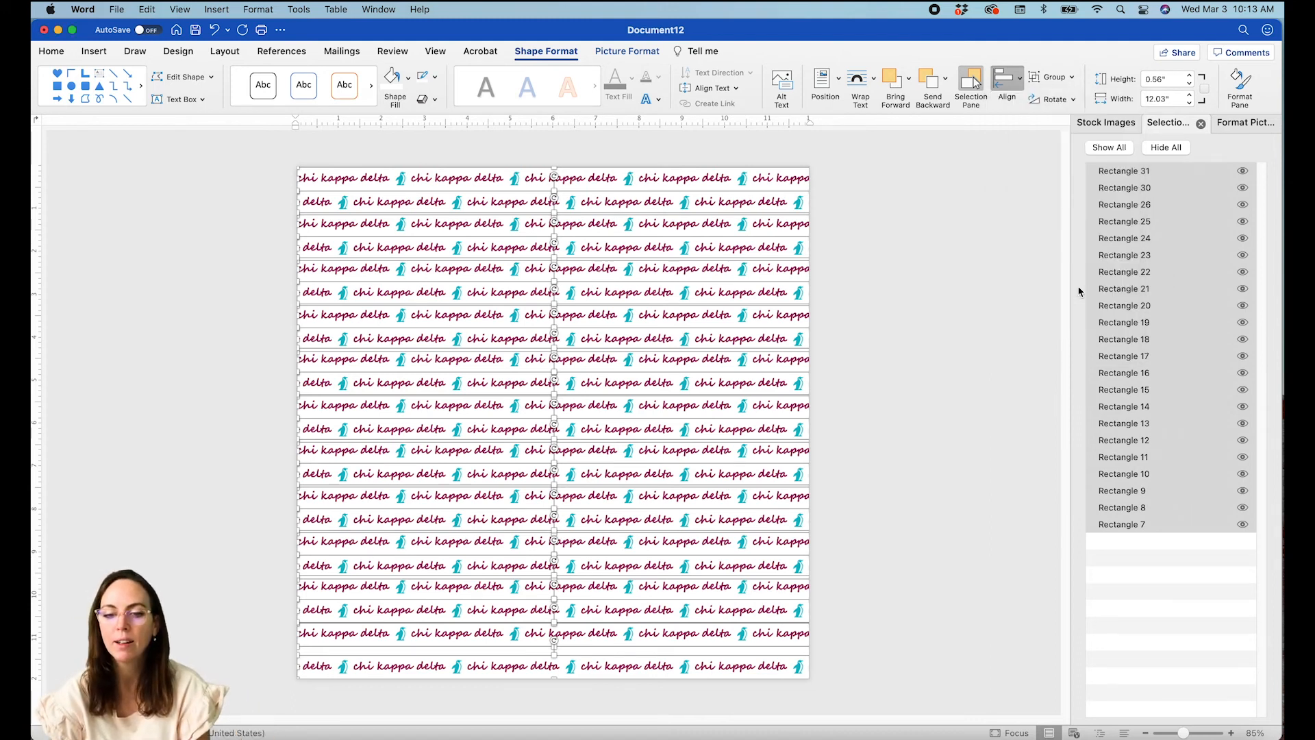
left_click(905, 271)
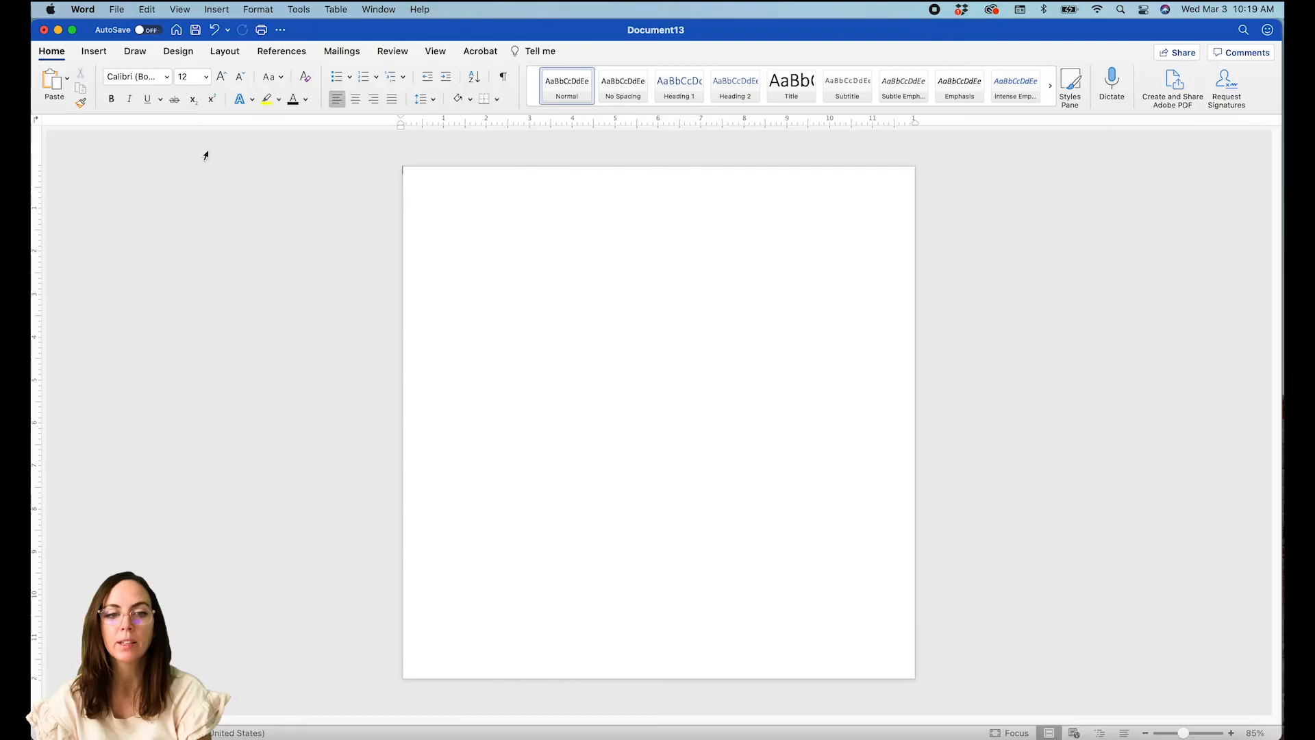
Draw a text box about 1.61" wide and 12.21" high near the page's left edge and enter "ΑΒΓΔΕΖΗΘΙΚΛΜΝΞΟΠΡΣΤΥΦΧΨΩ".
left_click(94, 50)
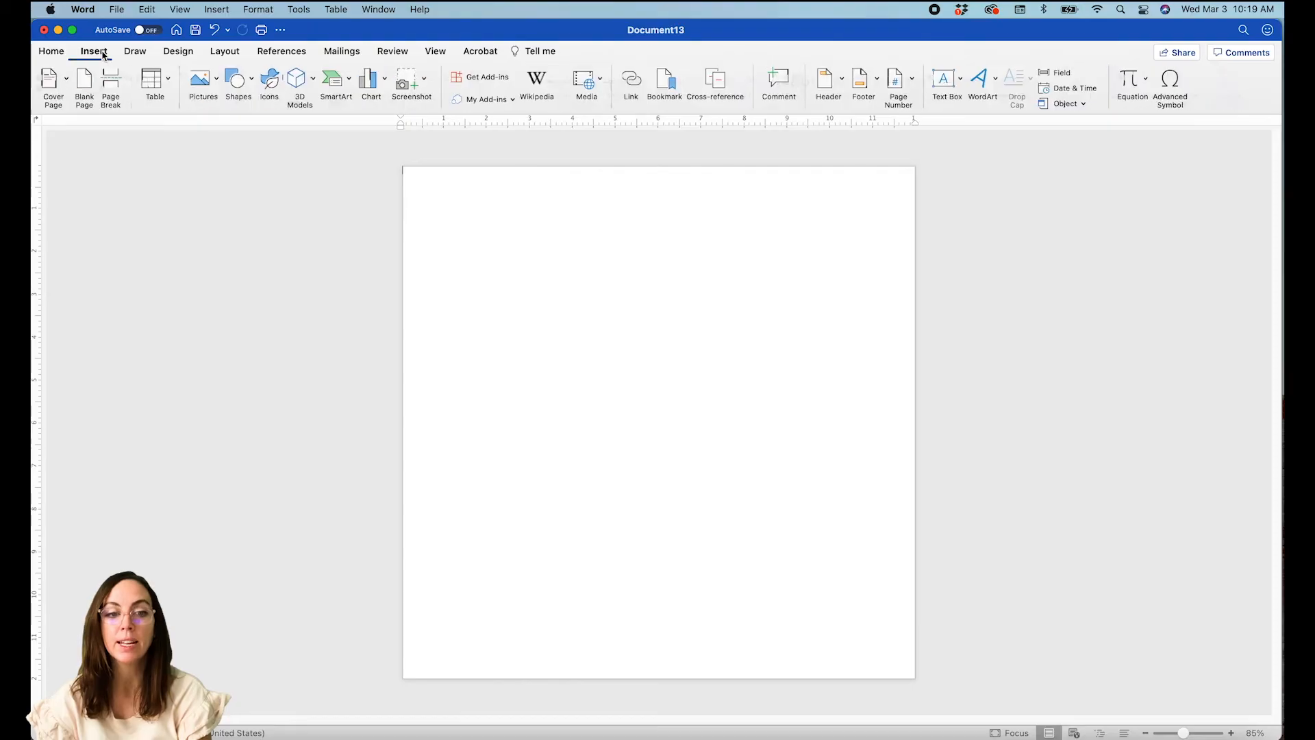
left_click(961, 79)
left_click(959, 101)
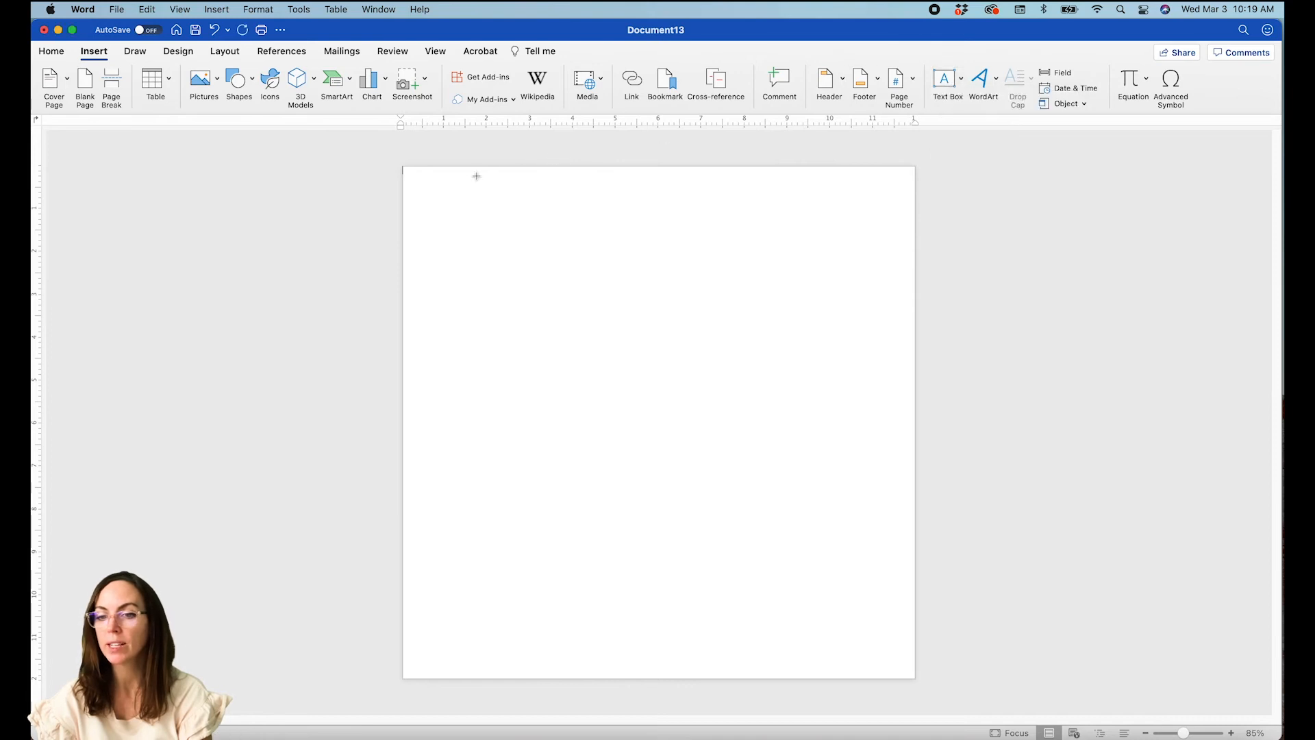
left_click_drag(455, 169, 523, 692)
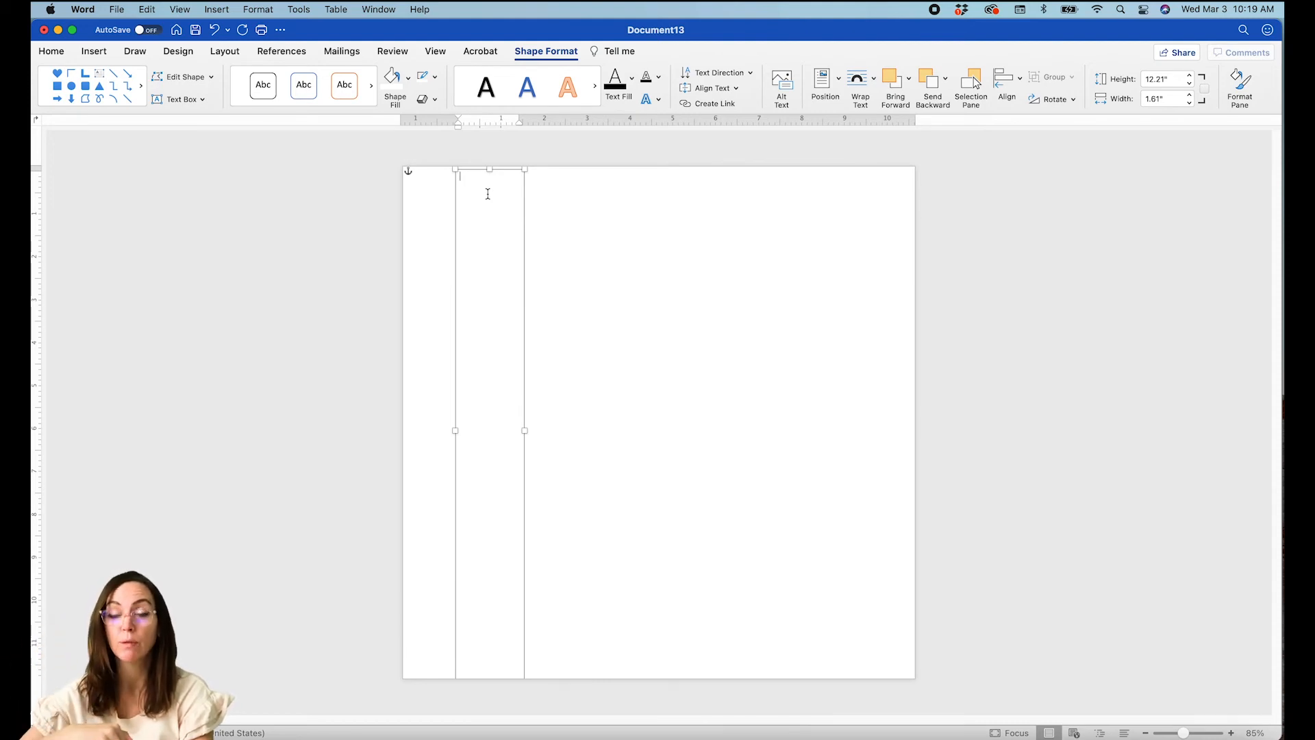
type("ΑΒΓΔΕΖΗΘΙΚΛΜΝΞΟΠΡΣΤΥΦΧΨΩ")
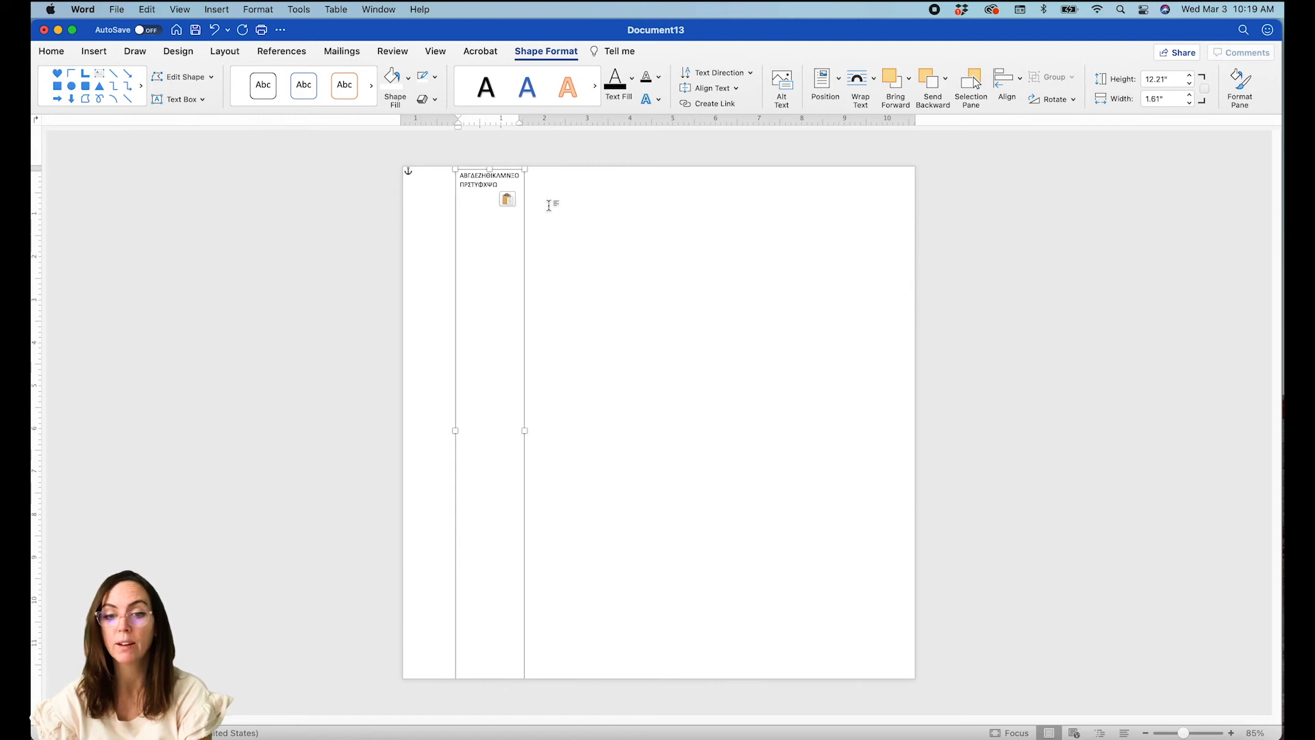
key("BackSpace")
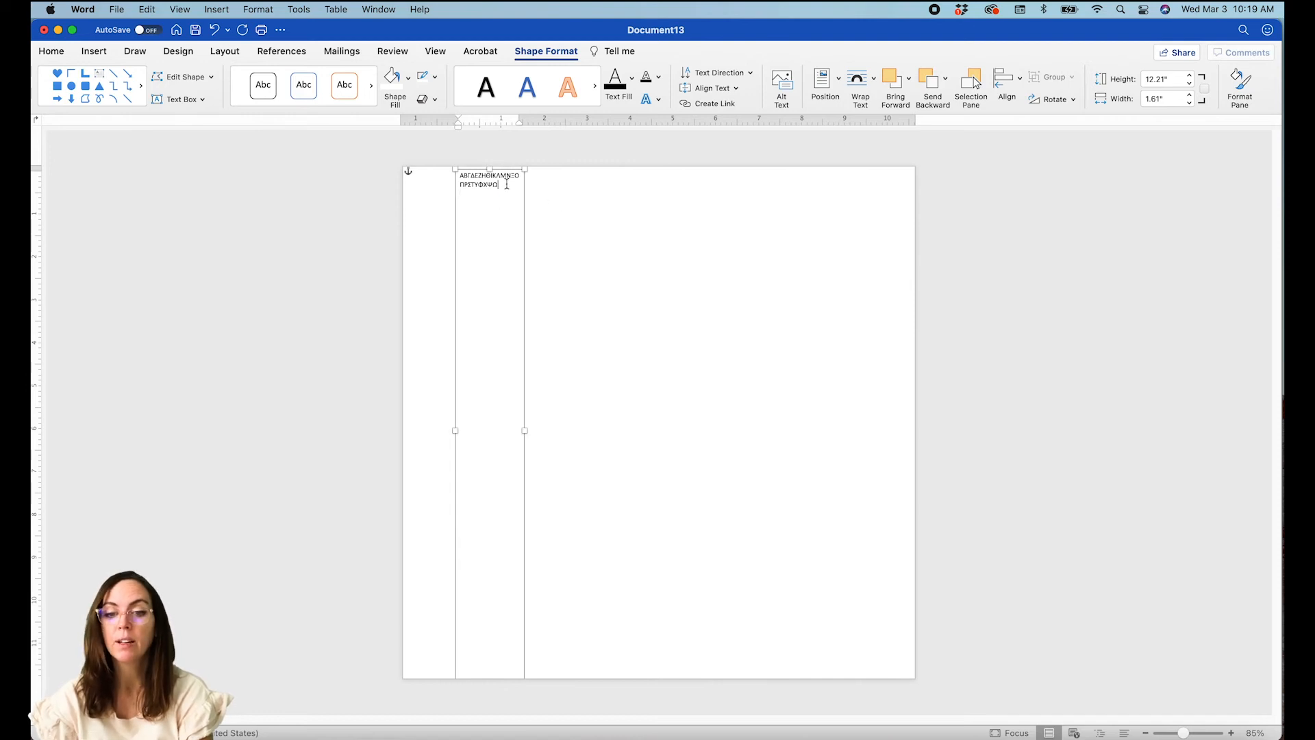
Format all the Greek letters in the text box as Times New Roman Bold at size 34.
key("super+a")
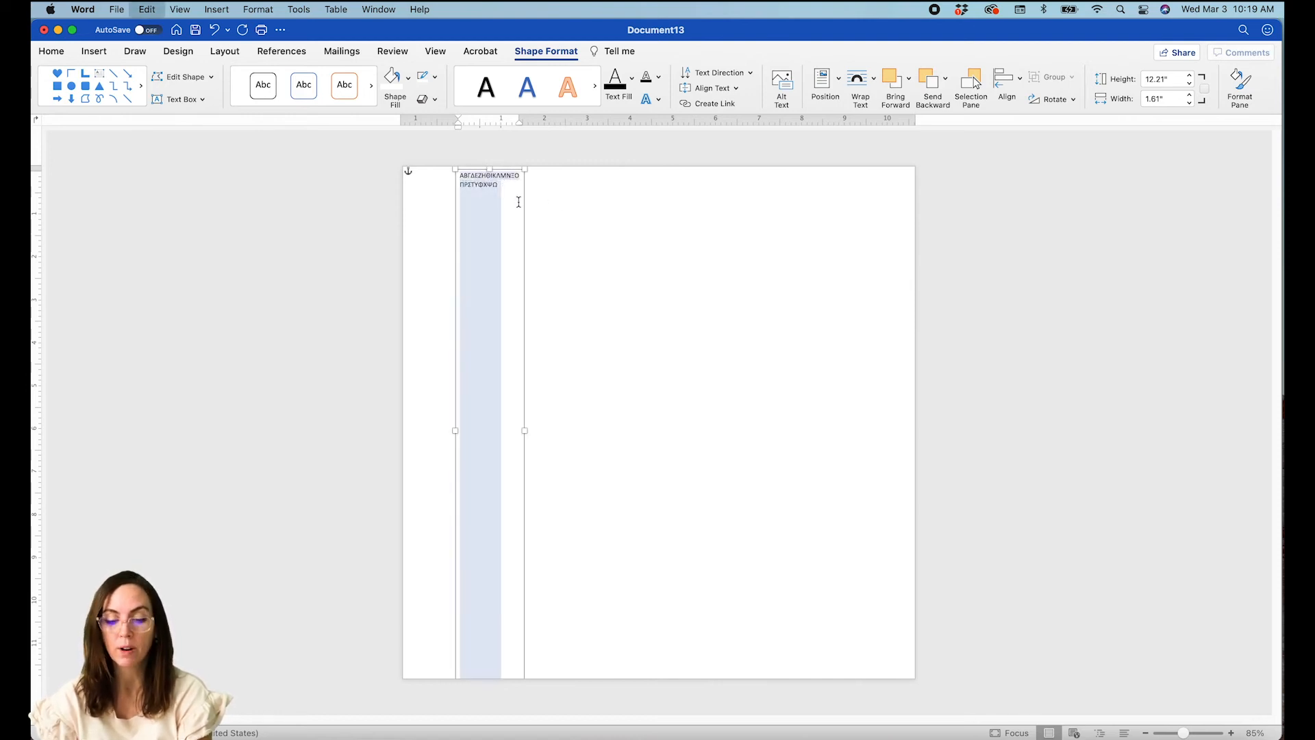
left_click(53, 52)
left_click(167, 78)
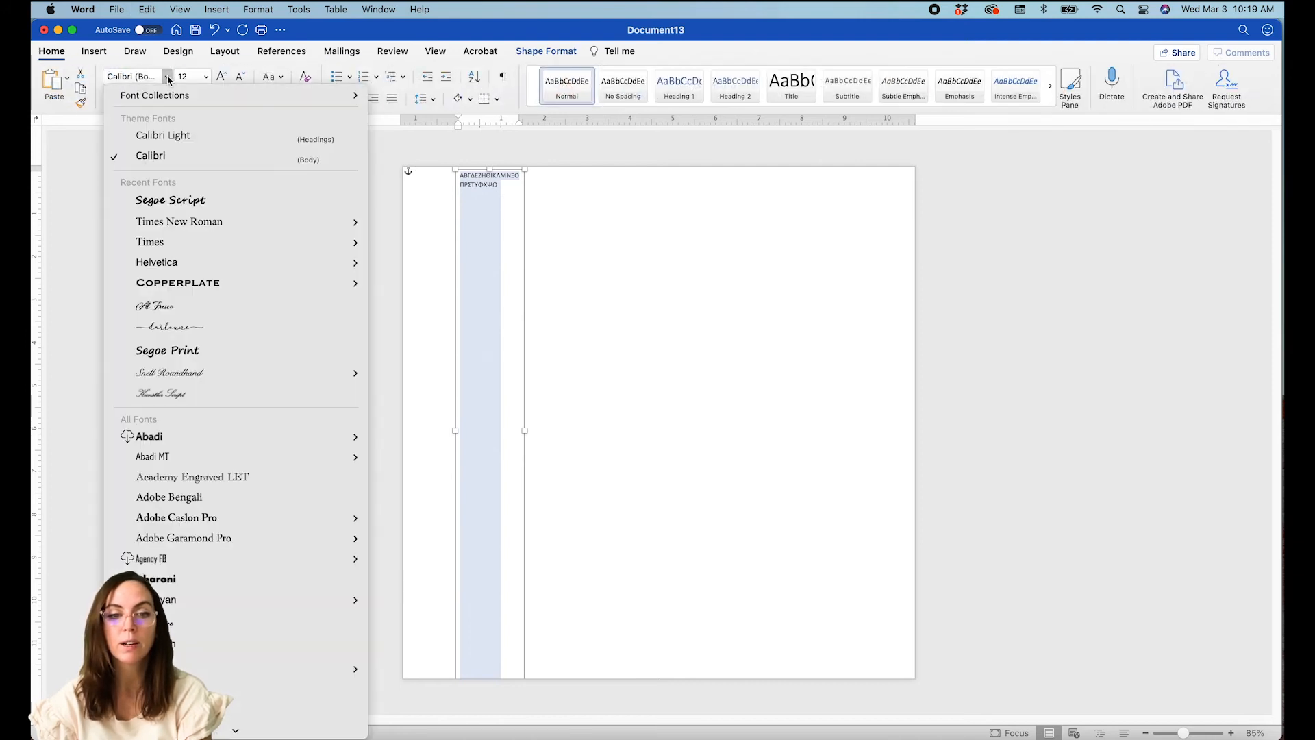
mouse_move(274, 221)
left_click(409, 292)
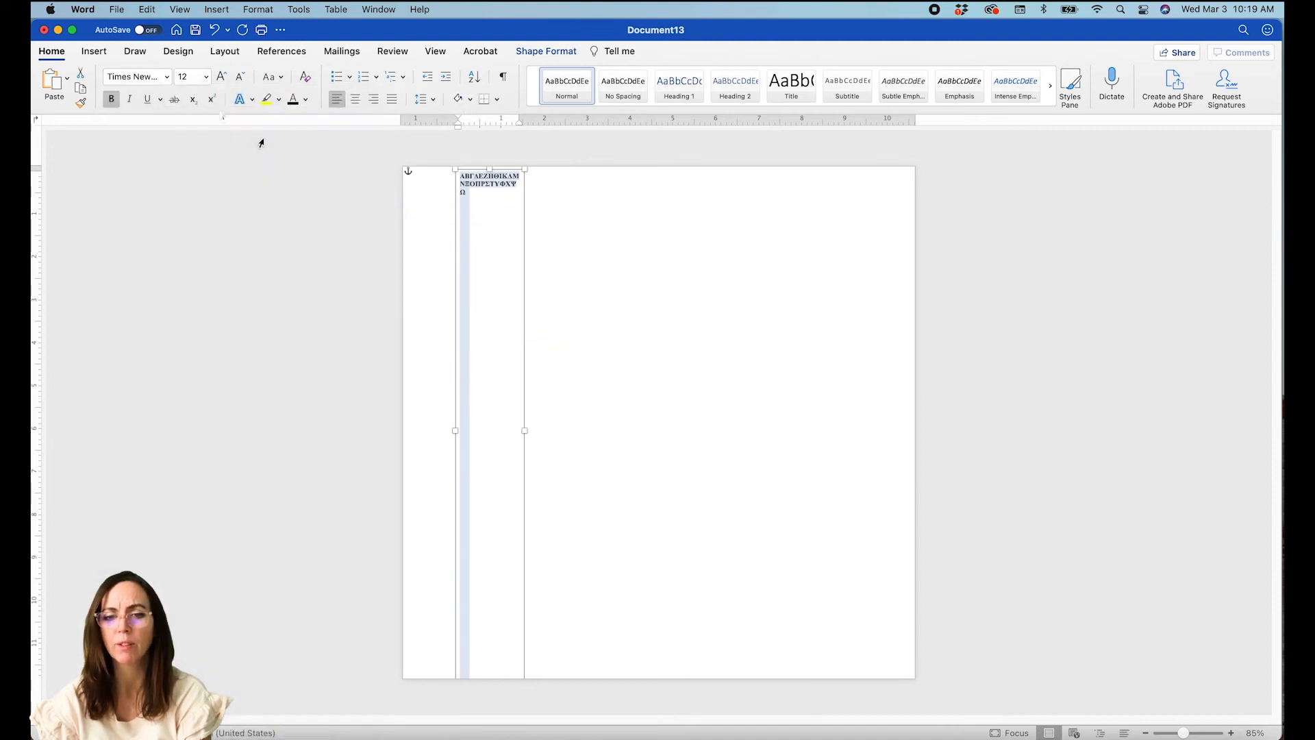
left_click(194, 77)
type("3")
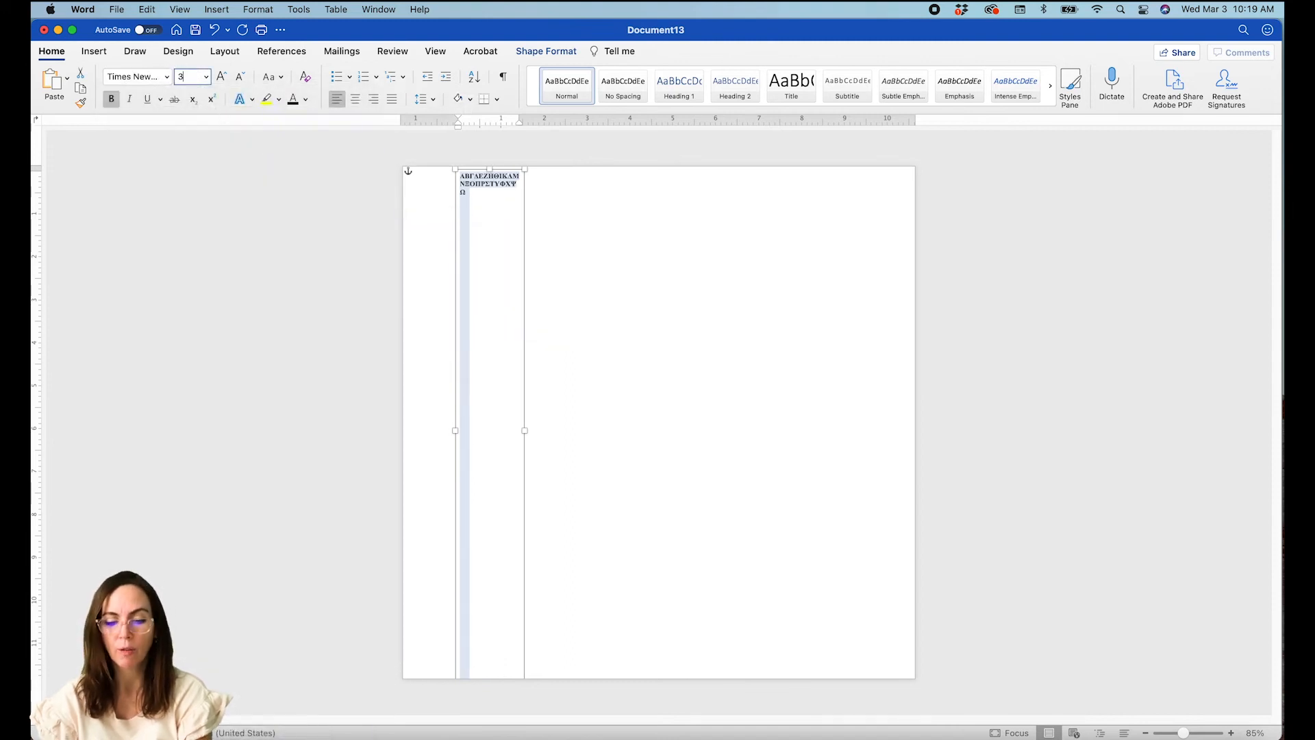
type("4")
key("Return")
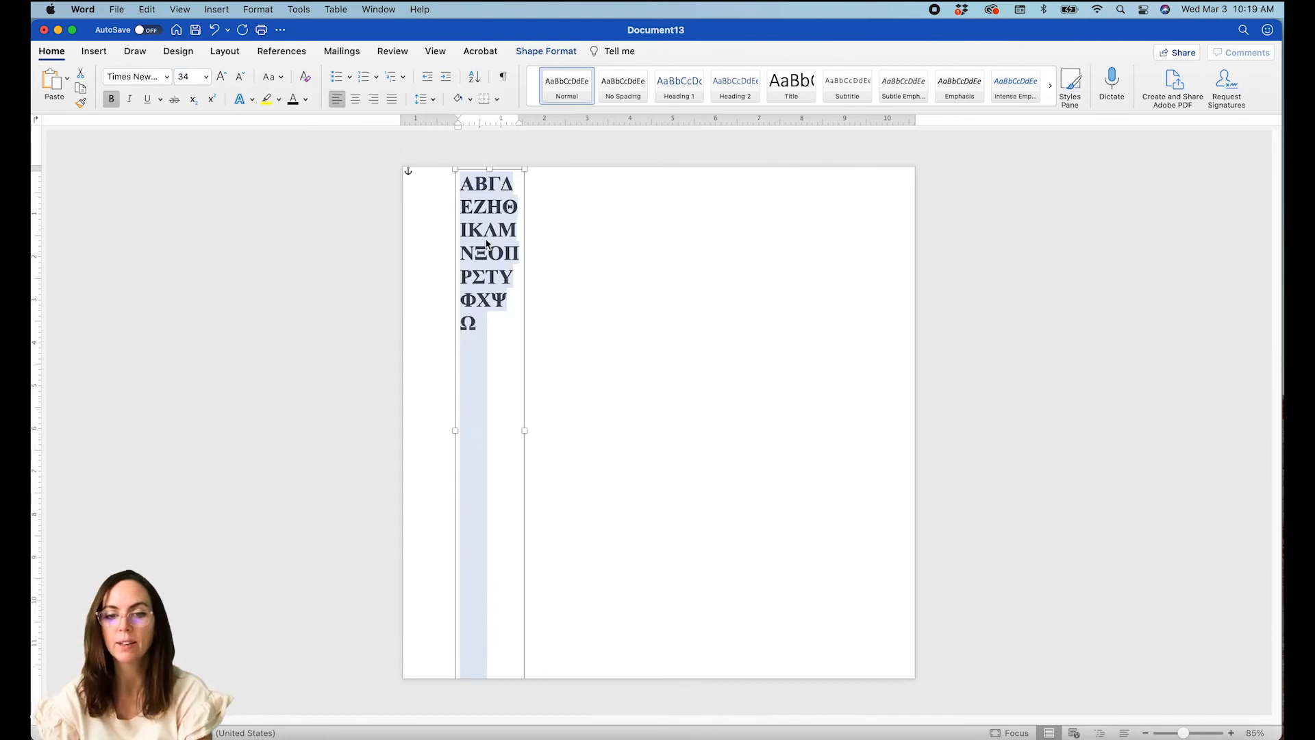
left_click(487, 242)
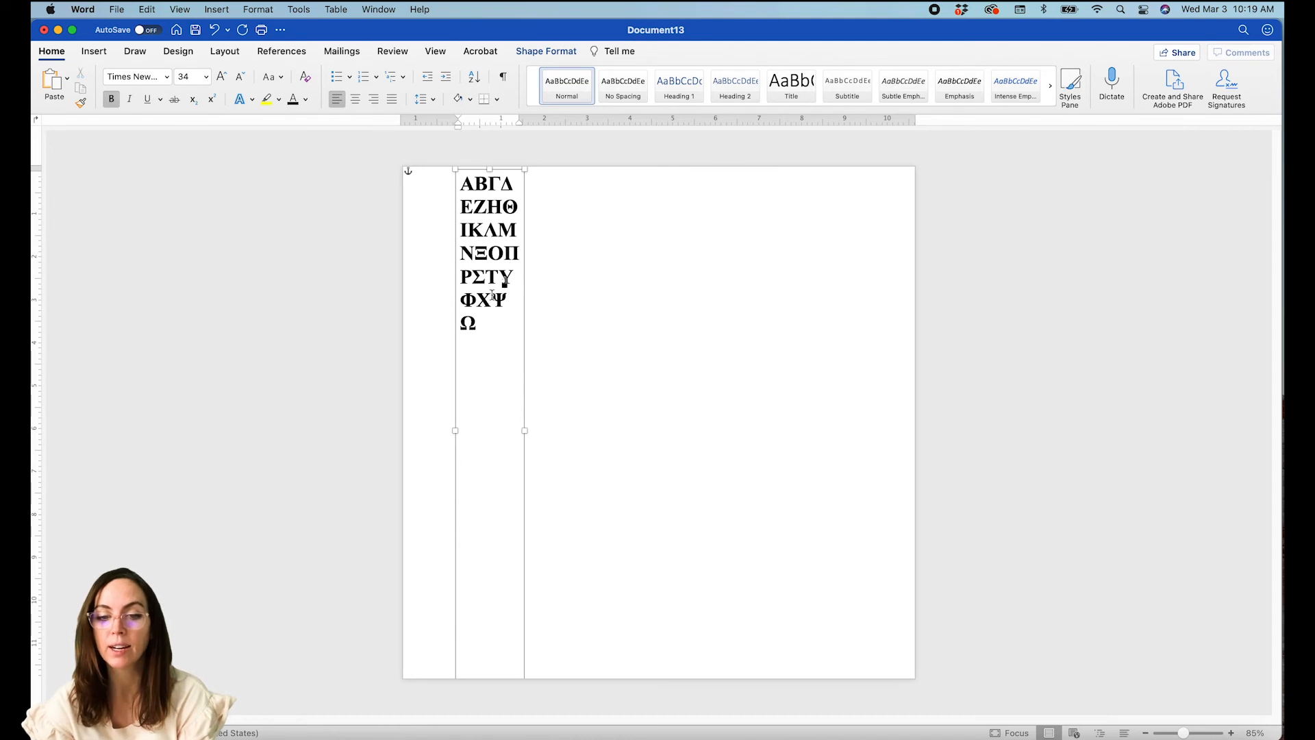
Move the letter Χ from between Φ and Ψ to the very start of the text.
left_click_drag(492, 299, 478, 301)
key("super+x")
left_click(463, 184)
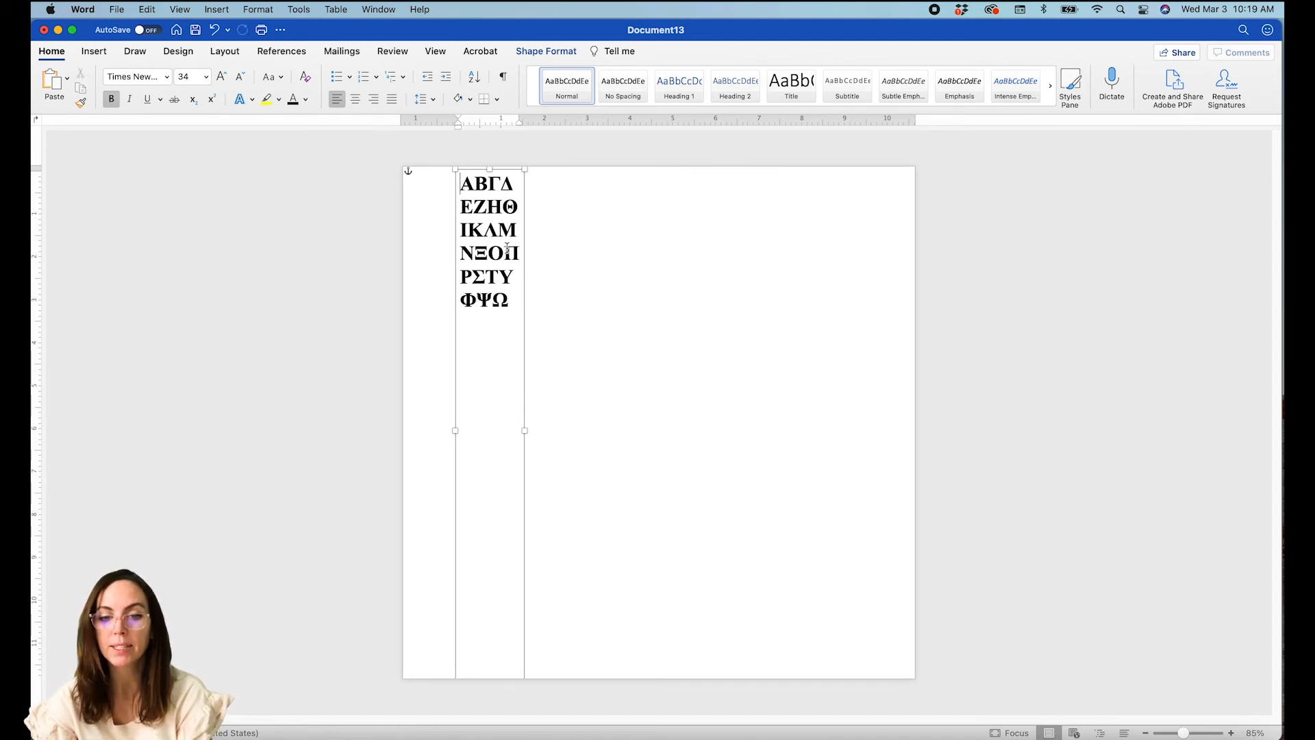
key("super+v")
Move the letter Κ from between Ι and Λ to directly after the leading Χ.
left_click_drag(486, 235, 496, 235)
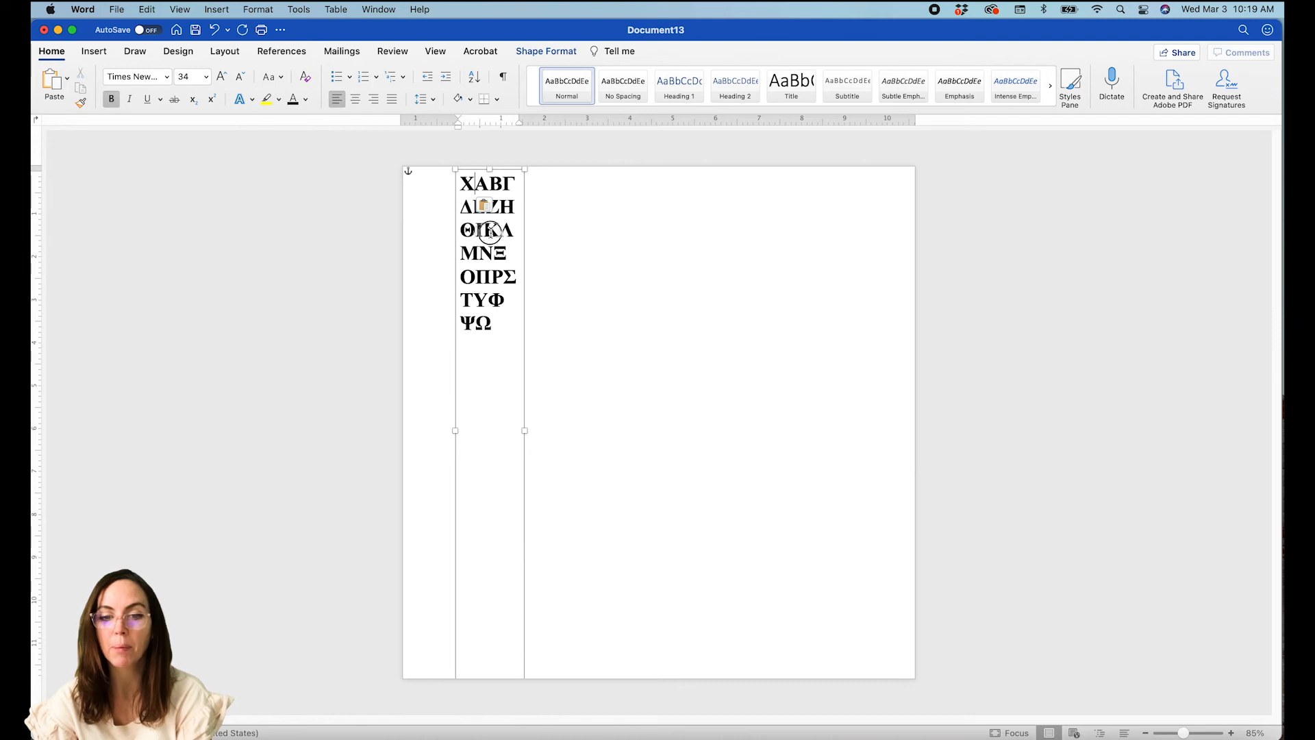
key("super+x")
left_click(478, 183)
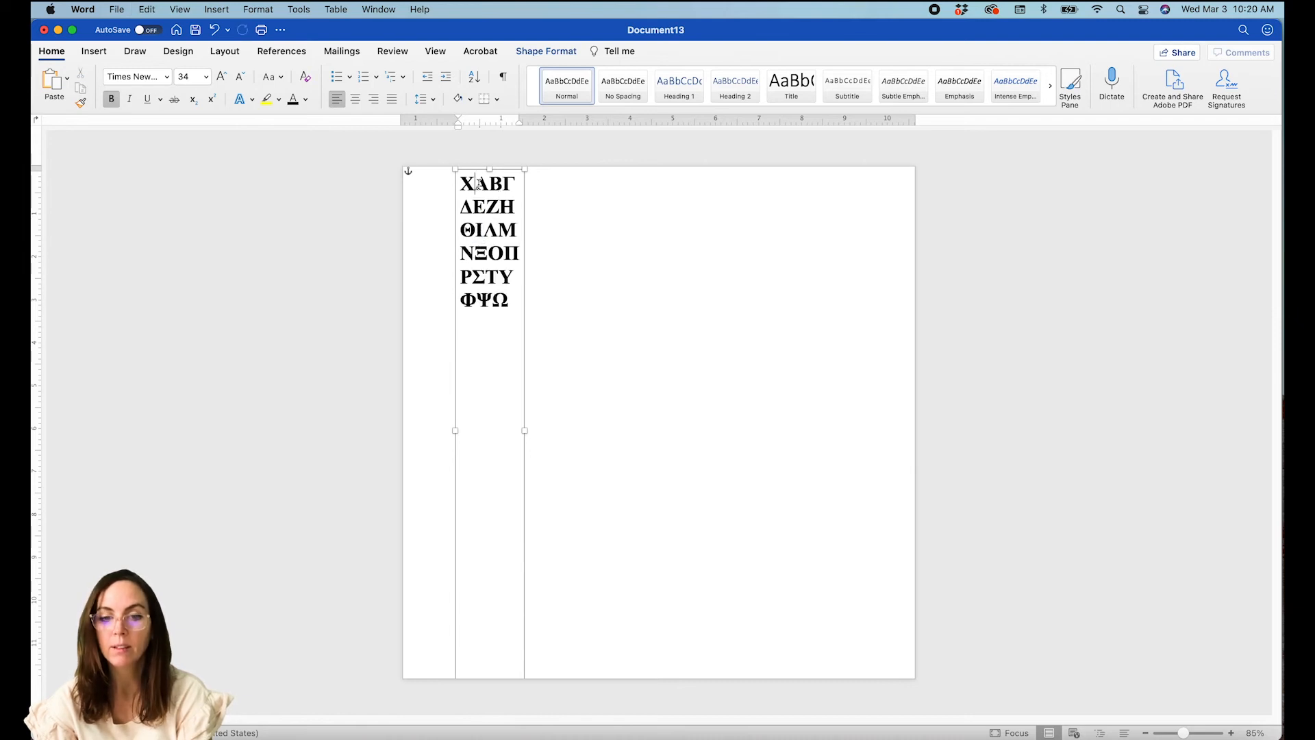
key("super+v")
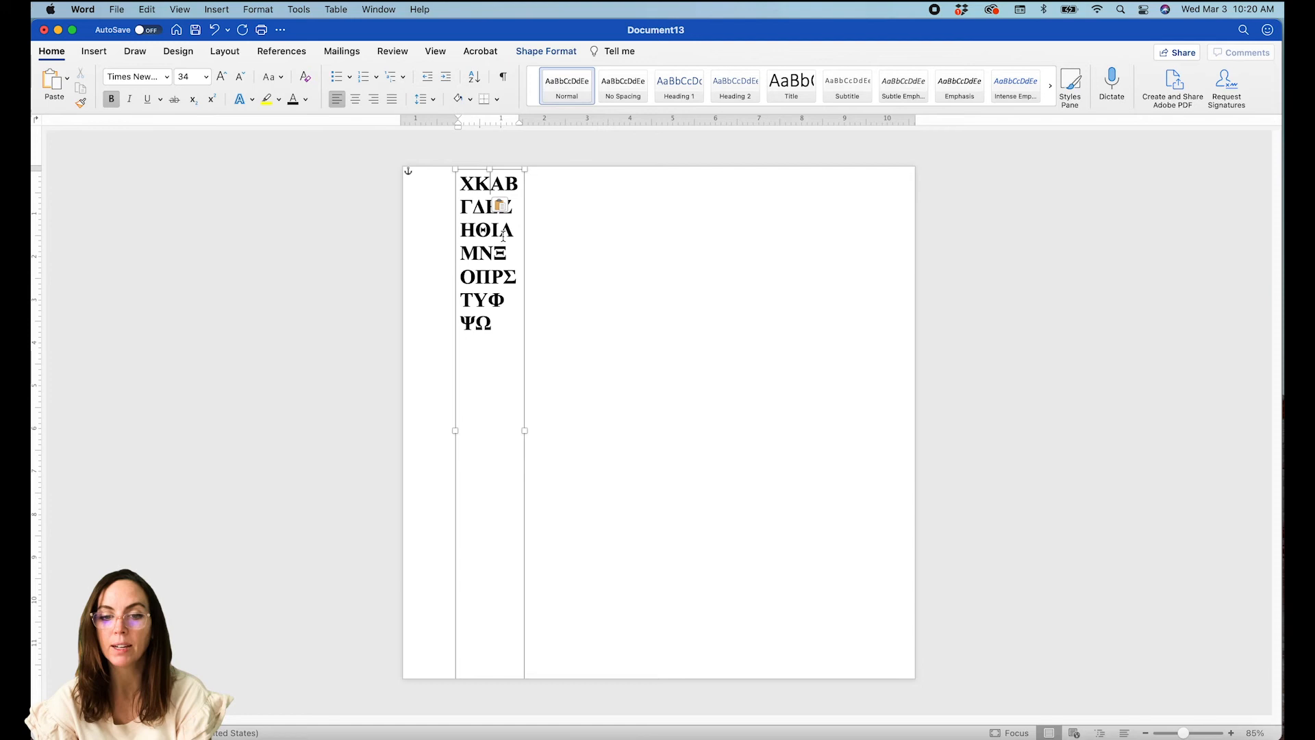
Move the letter Δ from between Γ and Ε to directly after ΧΚ.
mouse_move(472, 209)
left_mouse_down()
mouse_move(461, 209)
mouse_move(482, 211)
left_mouse_up()
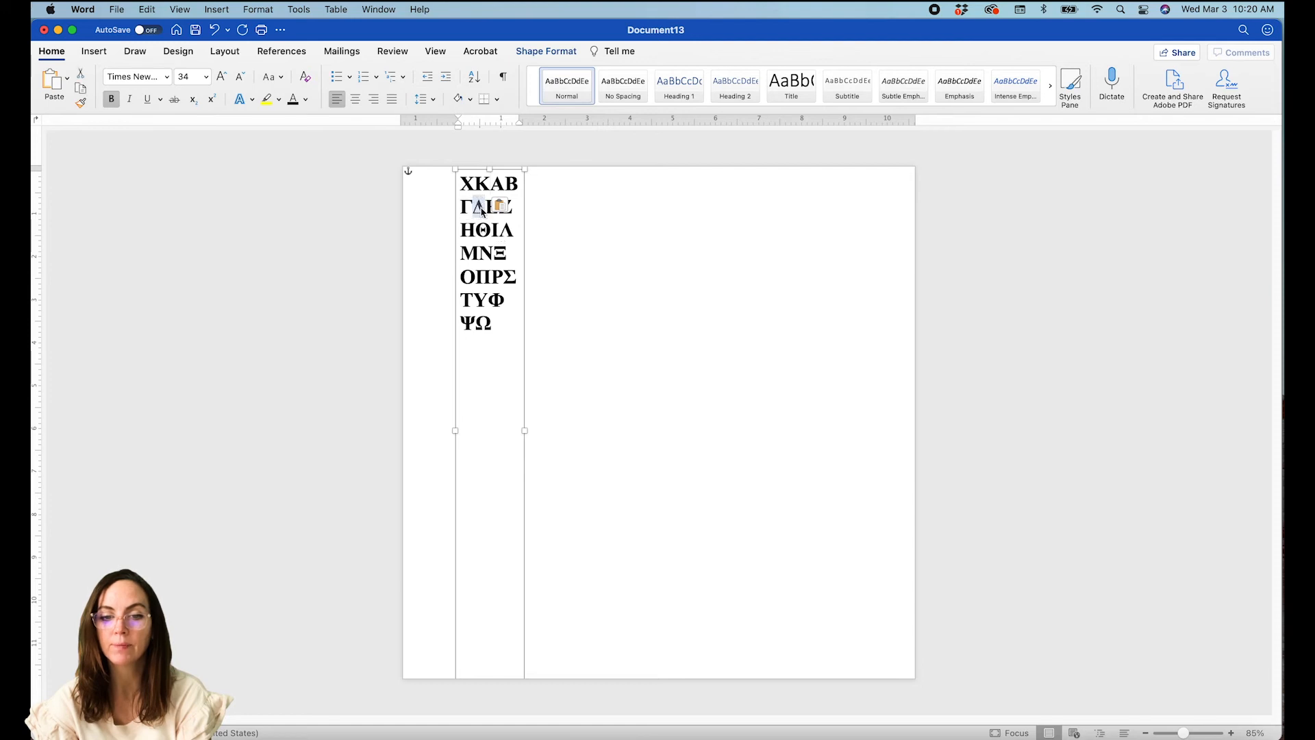
key("super+x")
left_click(491, 183)
key("super+v")
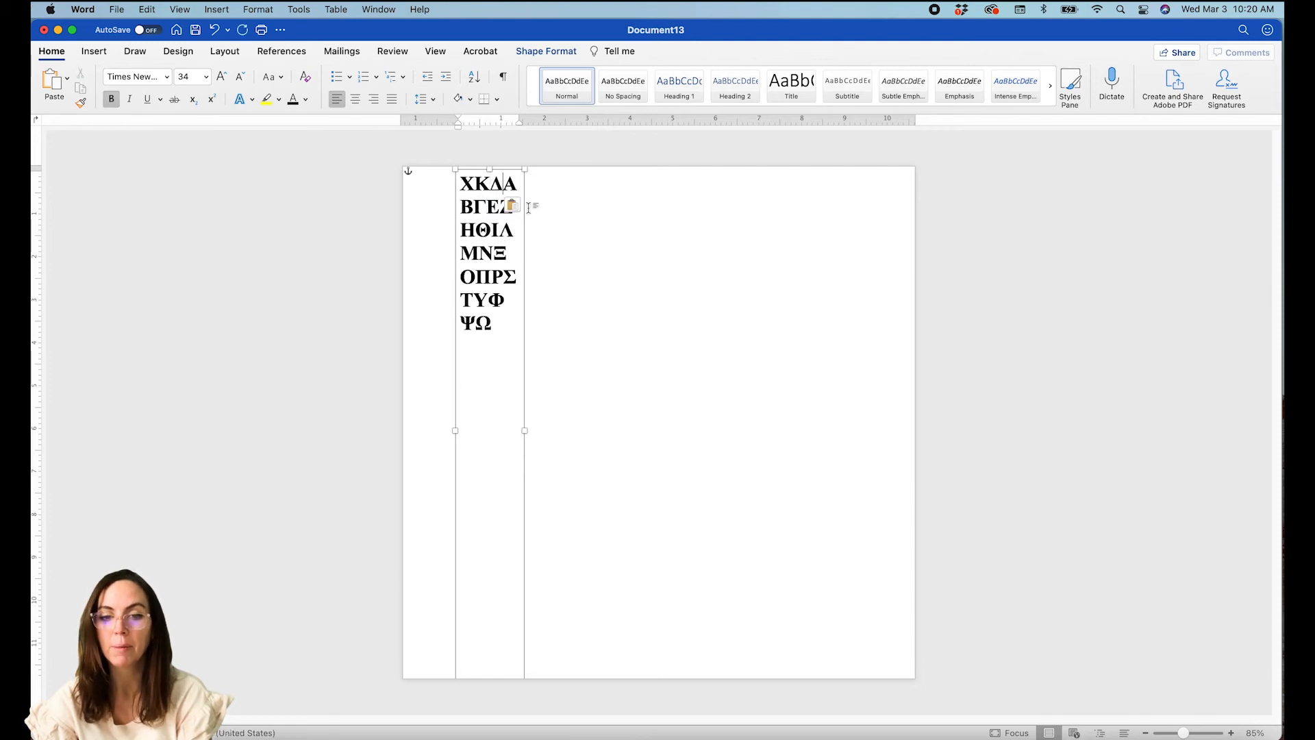
left_click_drag(509, 182, 514, 315)
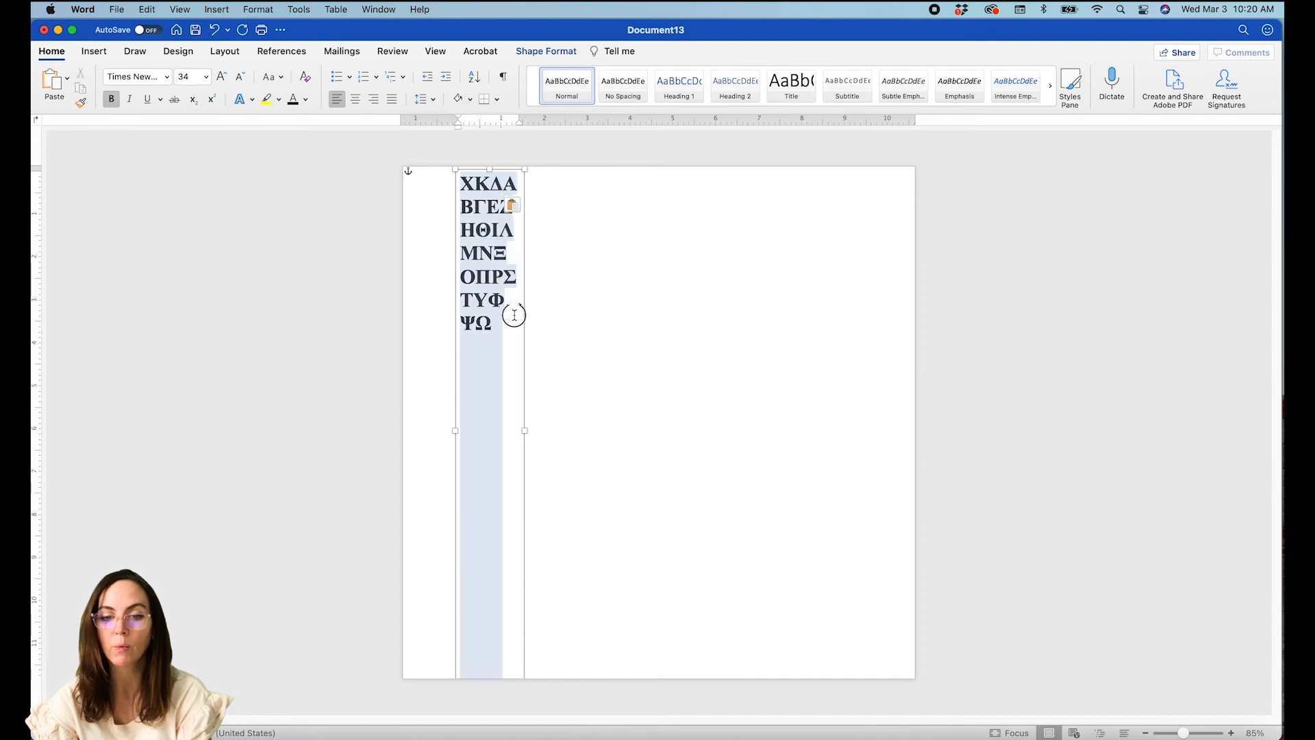
key("super+x")
key("super+z")
left_click(486, 248)
Remove all the remaining Greek letters from Α through Ω after ΧΚΔ, leaving only ΧΚΔ in the text box.
left_click_drag(505, 183, 504, 302)
key("super+x")
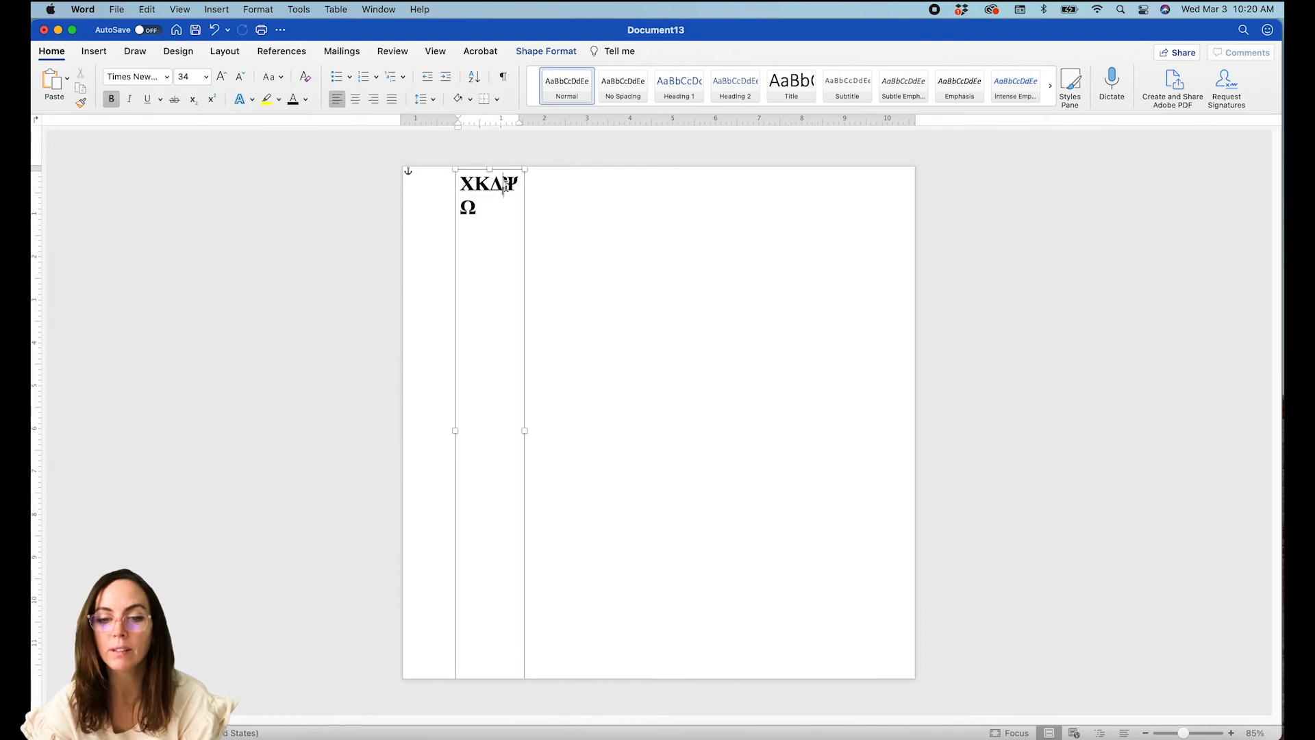
key("super+a")
left_click(477, 207)
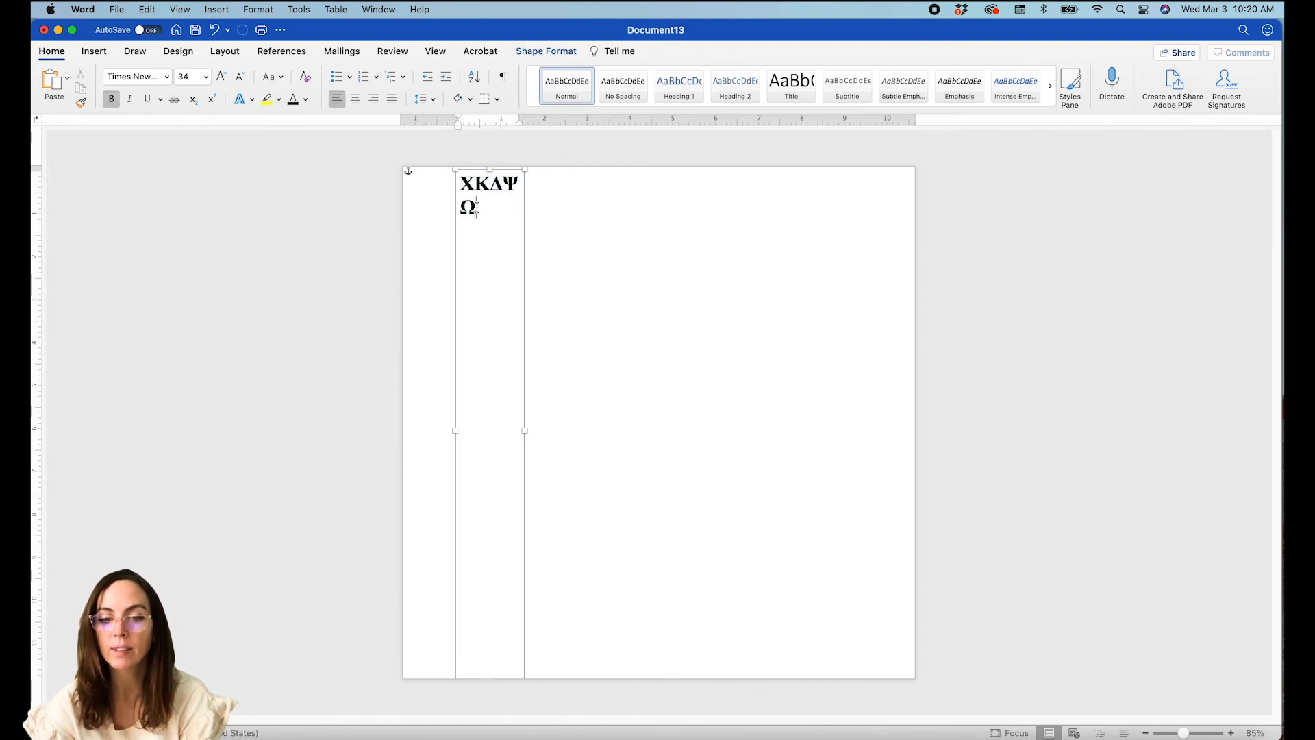
key("BackSpace")
key("BackSpace")
key("BackSpace")
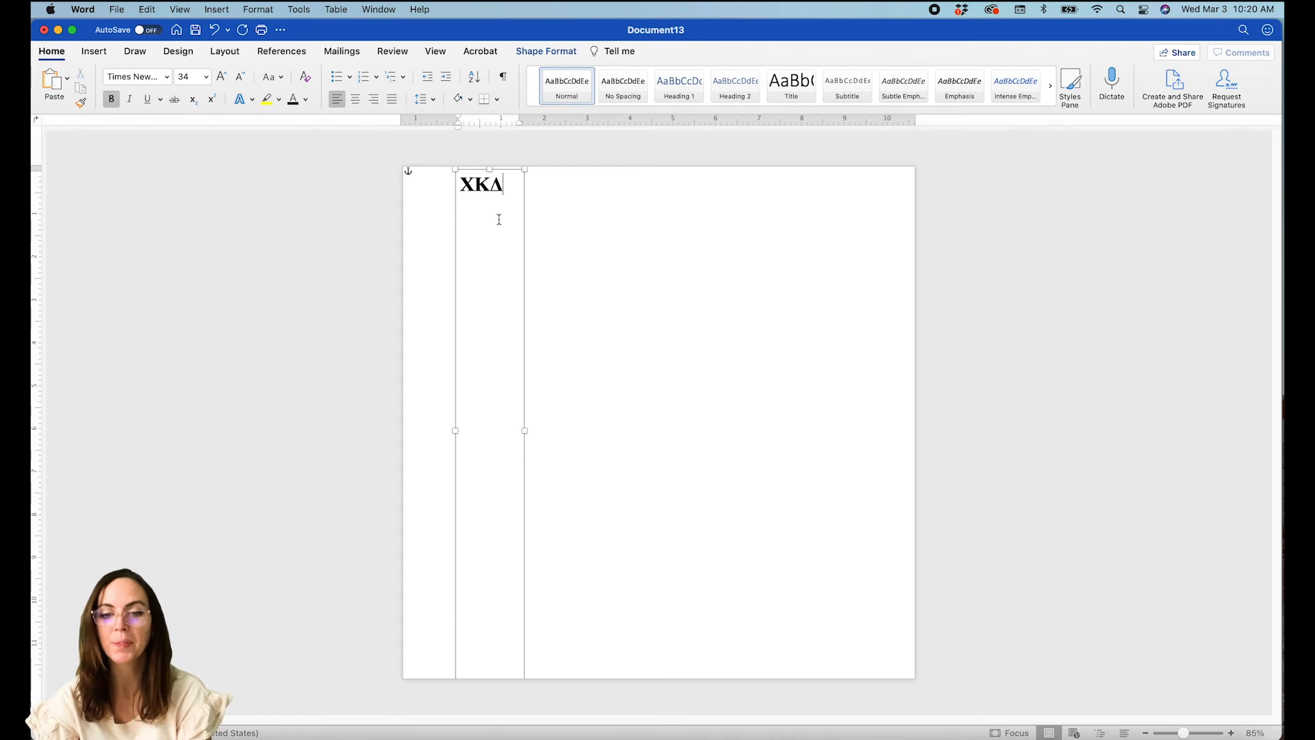
Set the ΧΚΔ text box's left, right, top and bottom internal margins to 0" and turn off text wrapping in the shape.
left_click(473, 172)
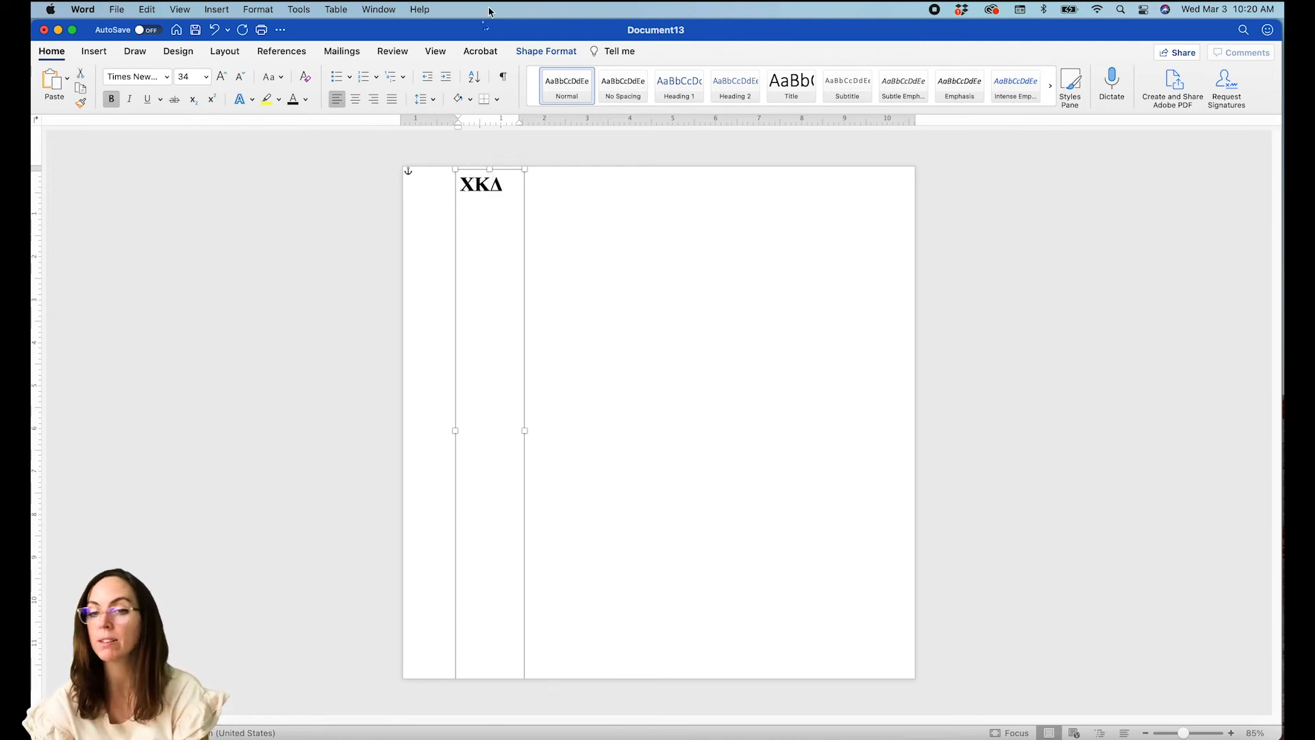
left_click(547, 51)
left_click(1233, 85)
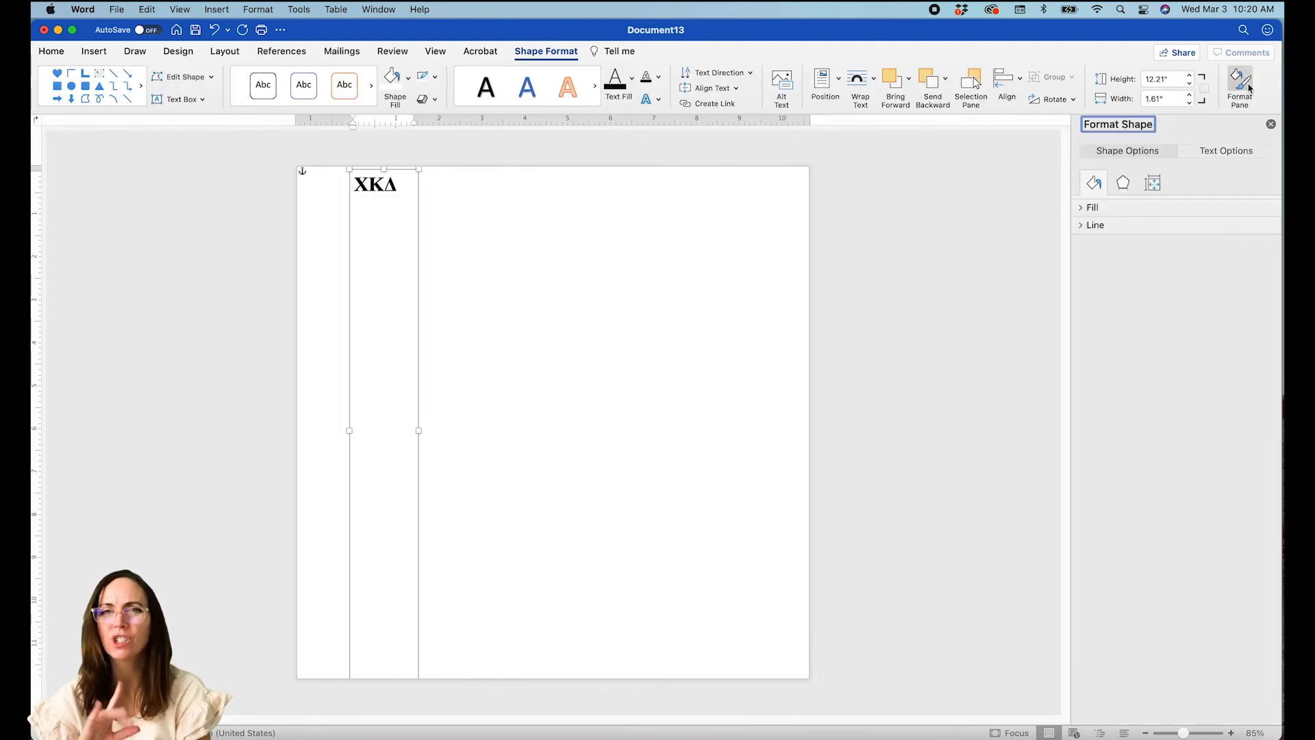
left_click(1218, 151)
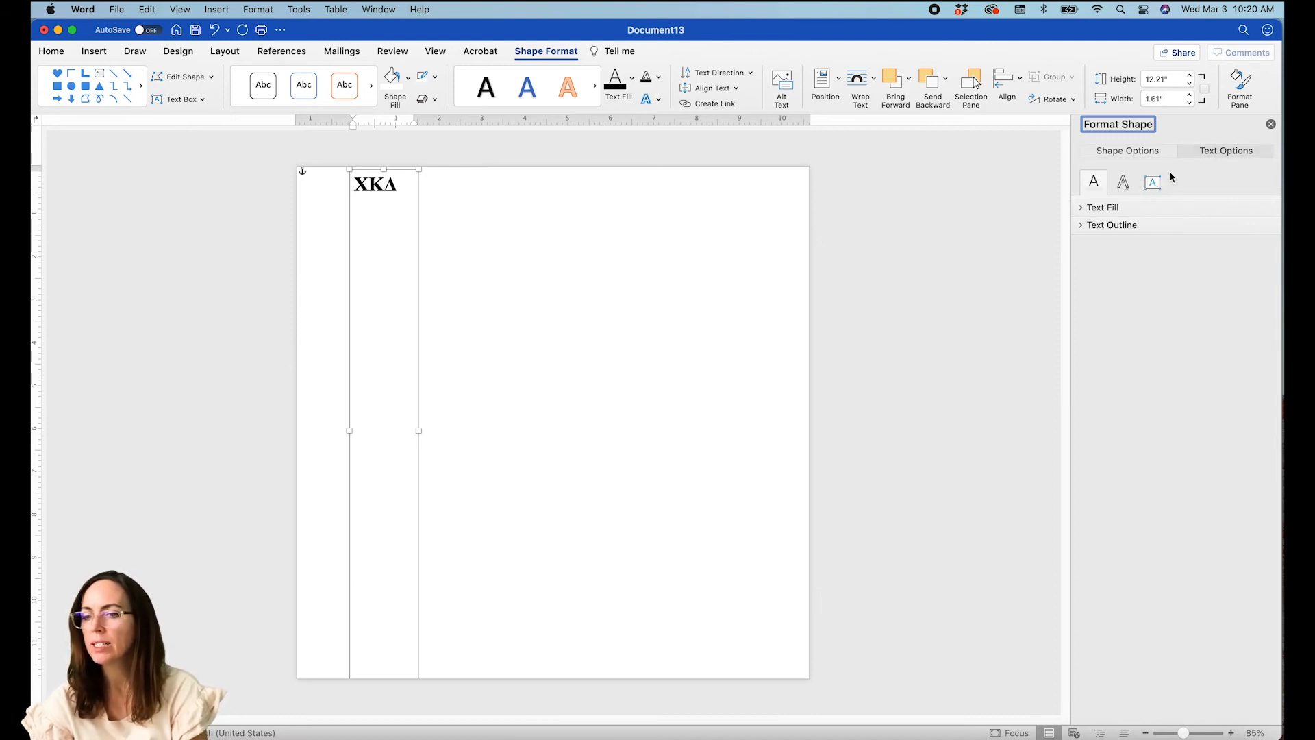
left_click(1152, 184)
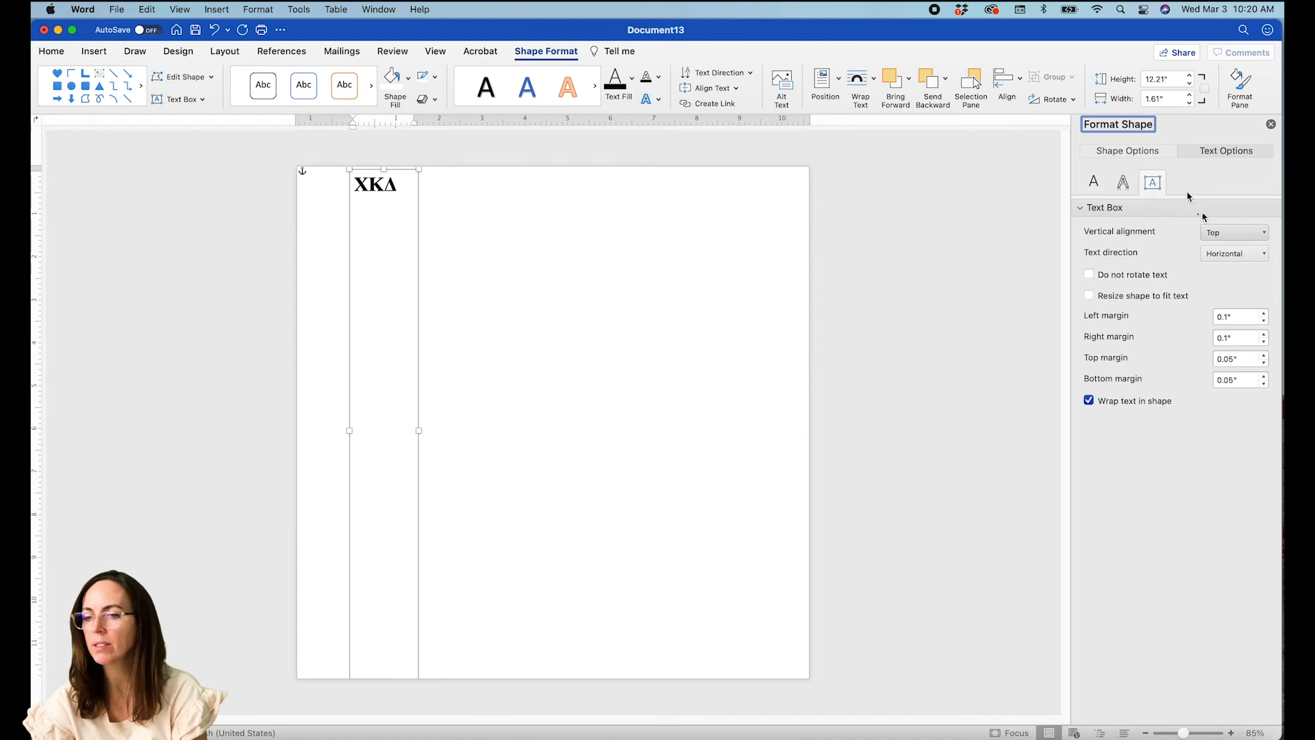
left_click(1192, 317)
type("0")
key("Tab")
type("0")
key("Tab")
type("0")
key("Tab")
type("0")
key("Tab")
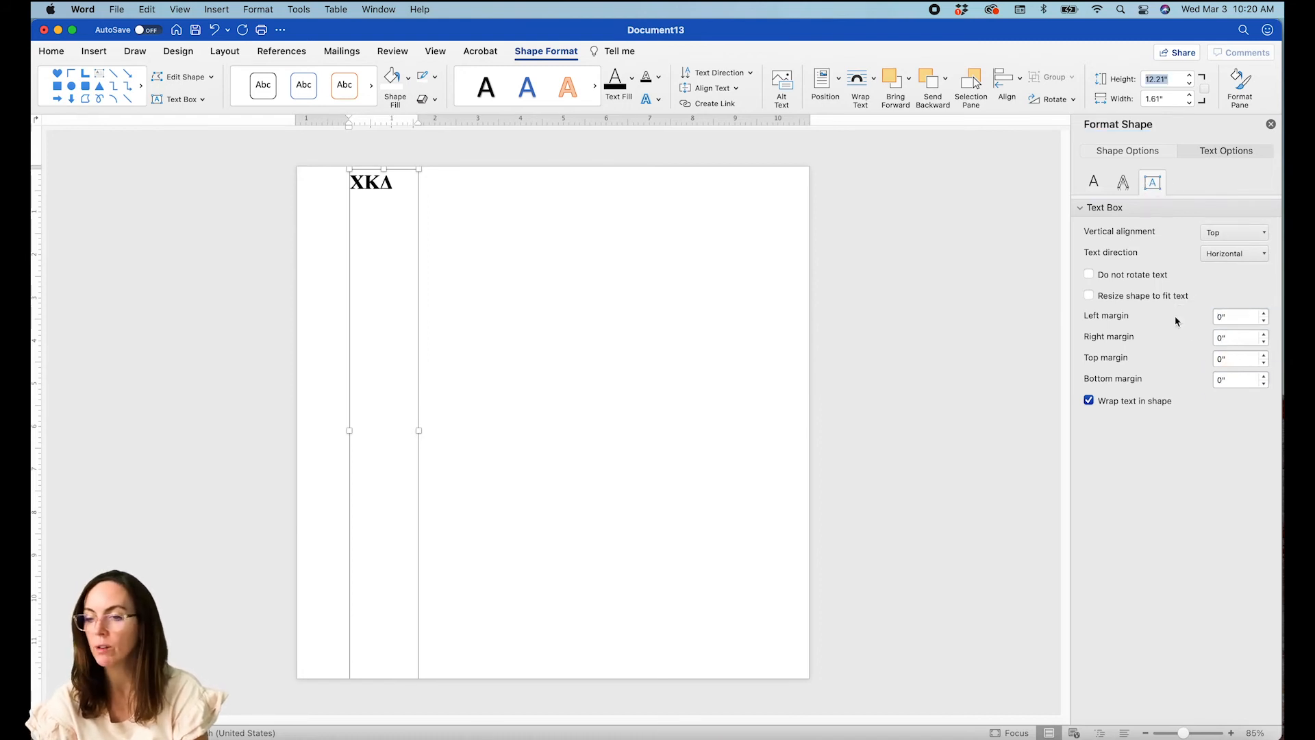
left_click(1088, 400)
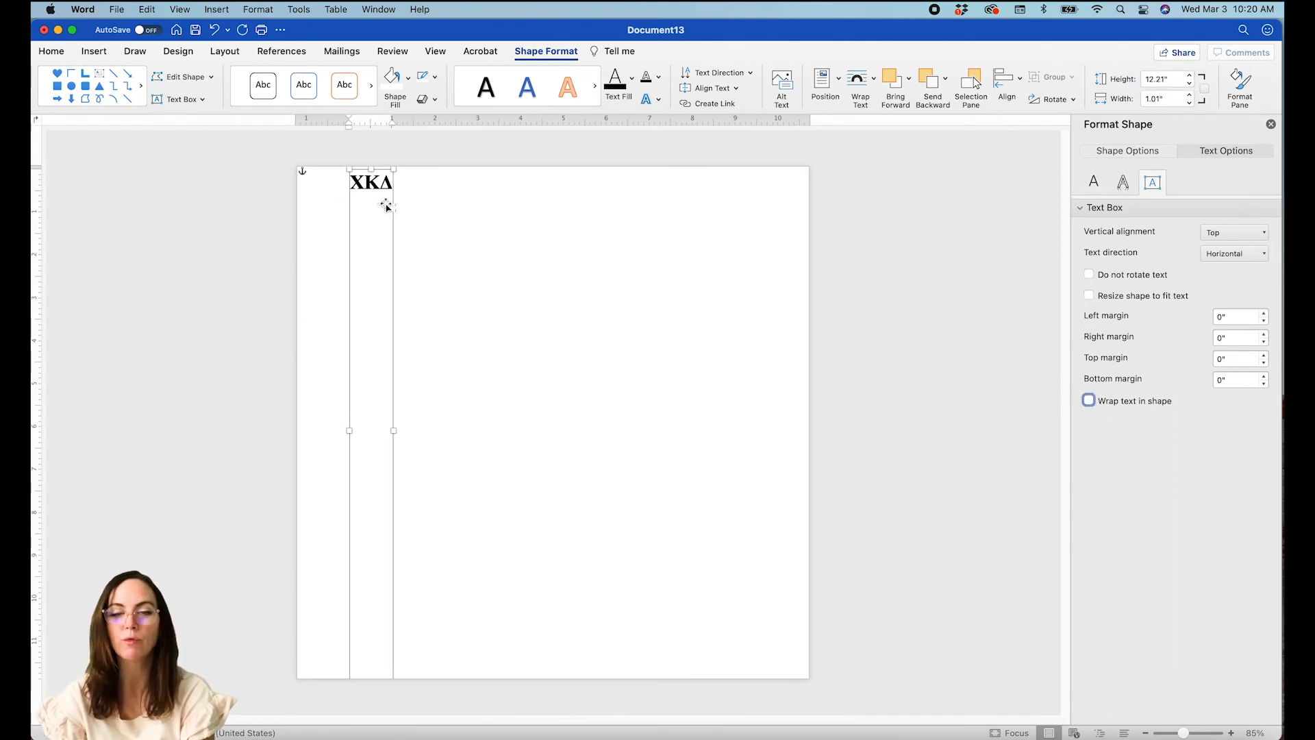
Copy the ΧΚΔ line and repeat it on new lines down the text box until the column fills the page height.
left_click(369, 184)
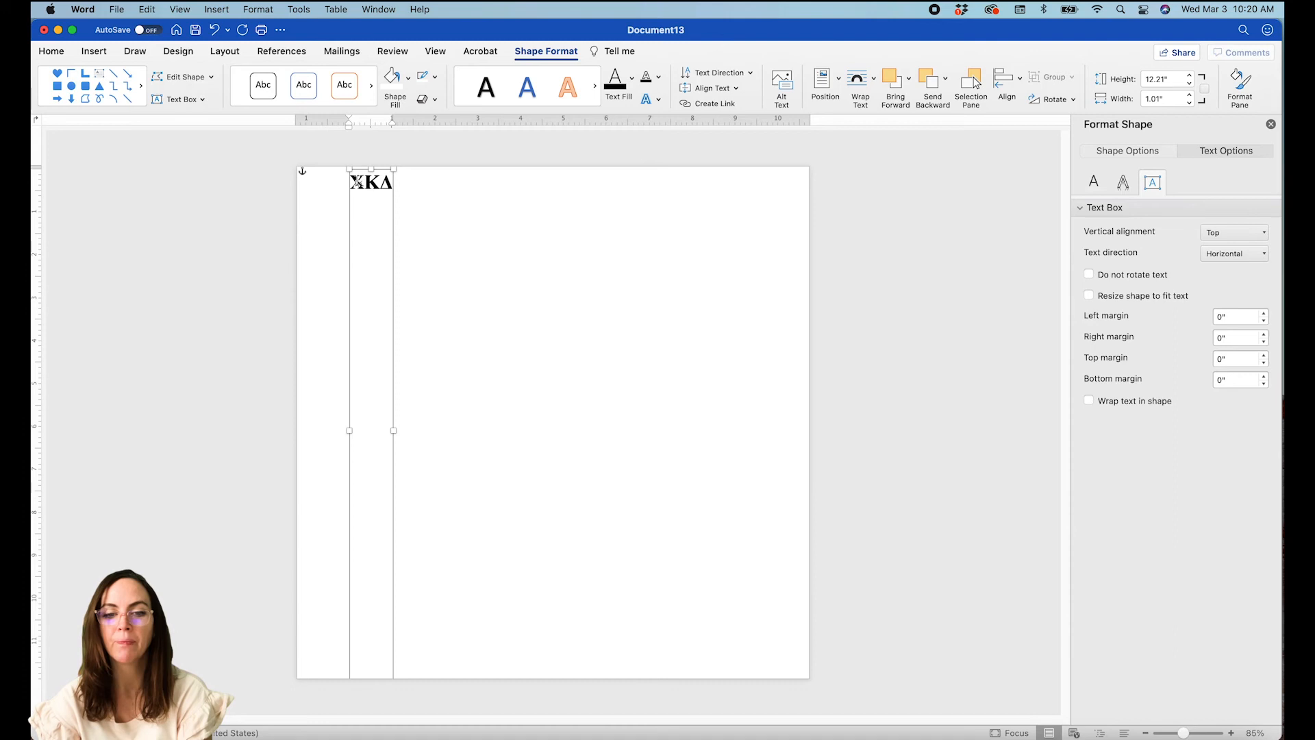
key("super+a")
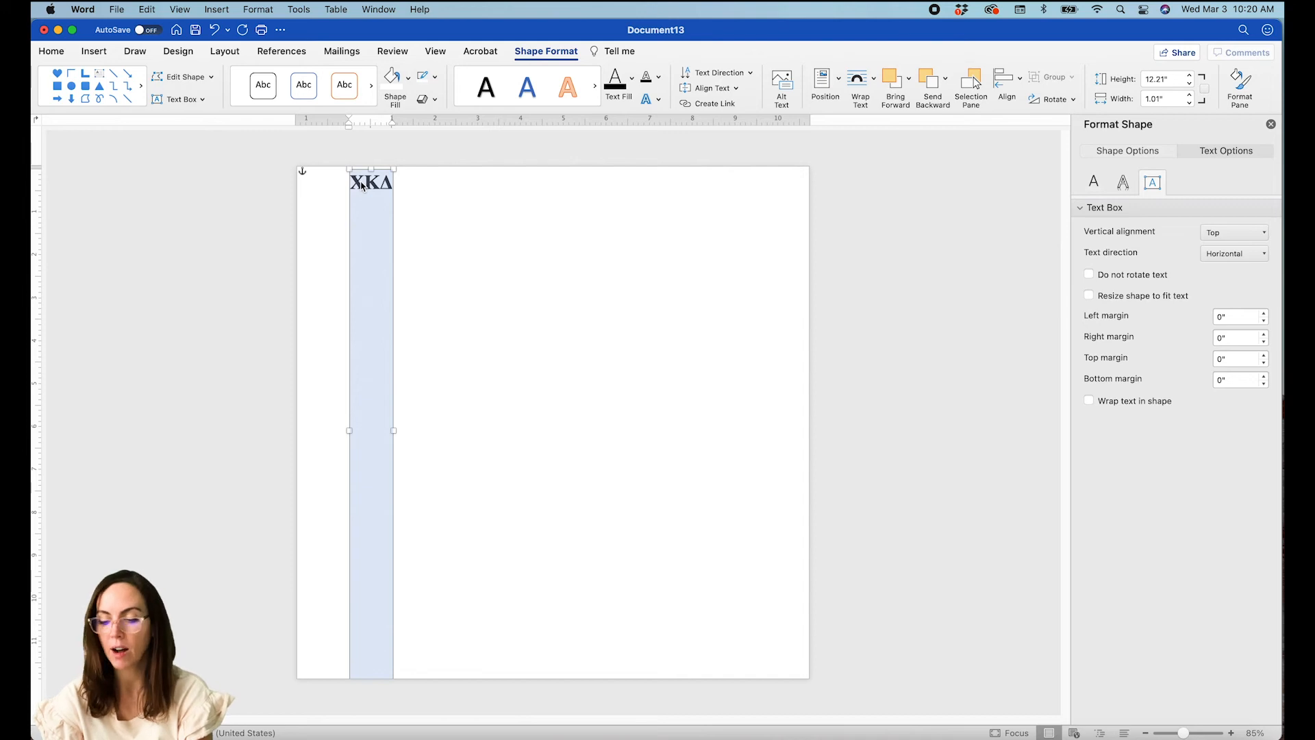
key("Right")
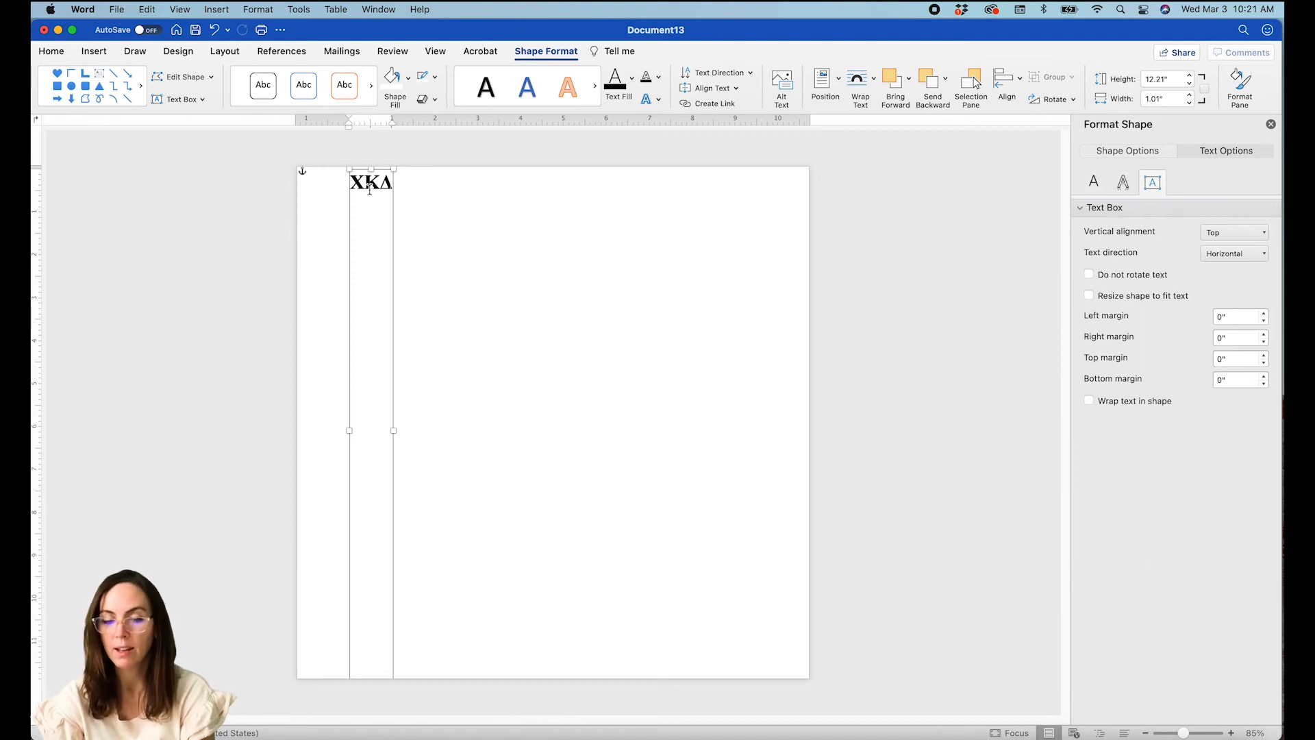
key("Return")
key("super+v")
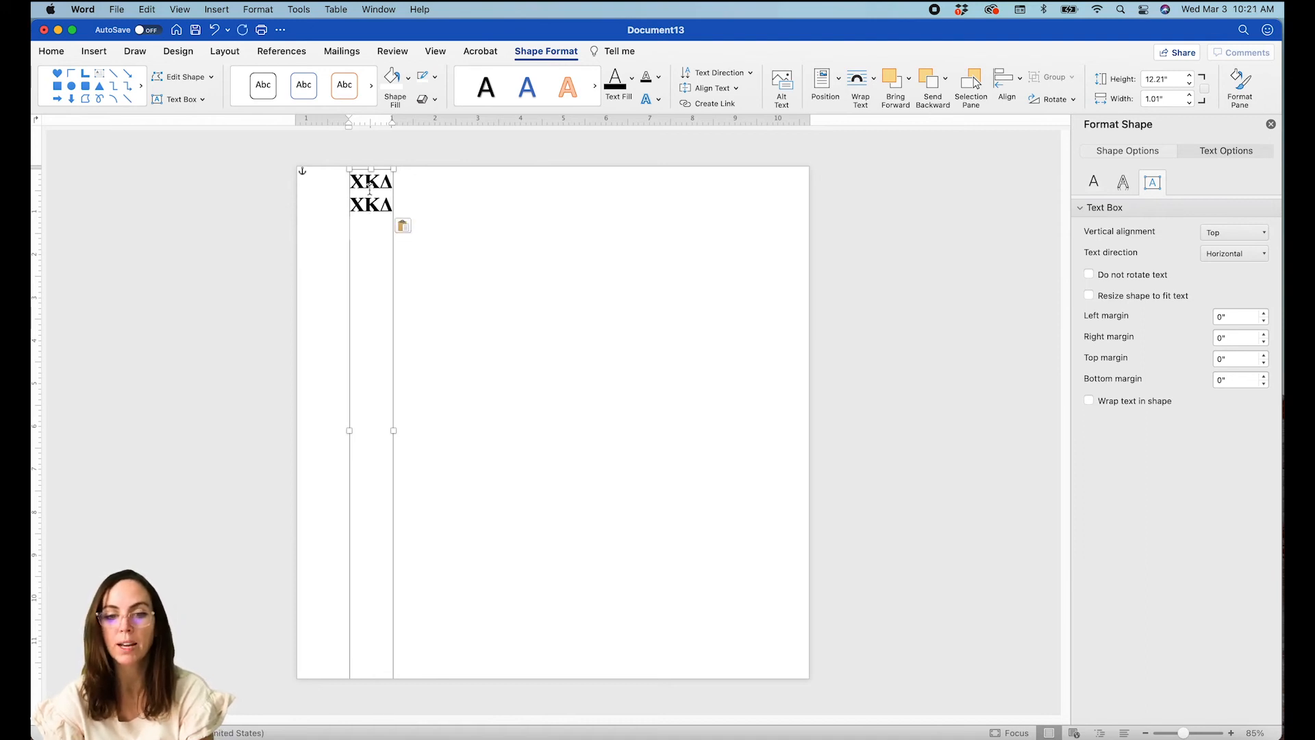
key("super+v")
key("super+v")
key("super+v")
key("super+v")
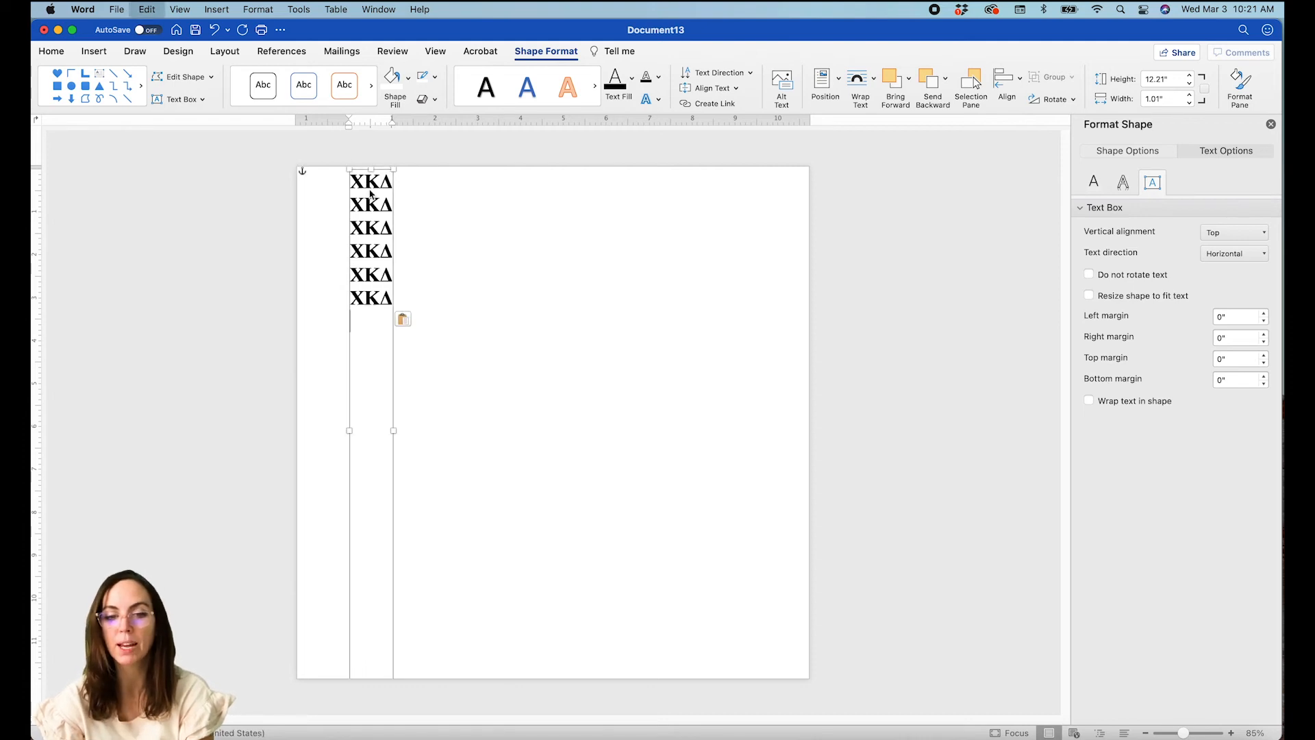
key("super+v")
key("super+v")
key("super+v")
key("super+v")
key("super+v")
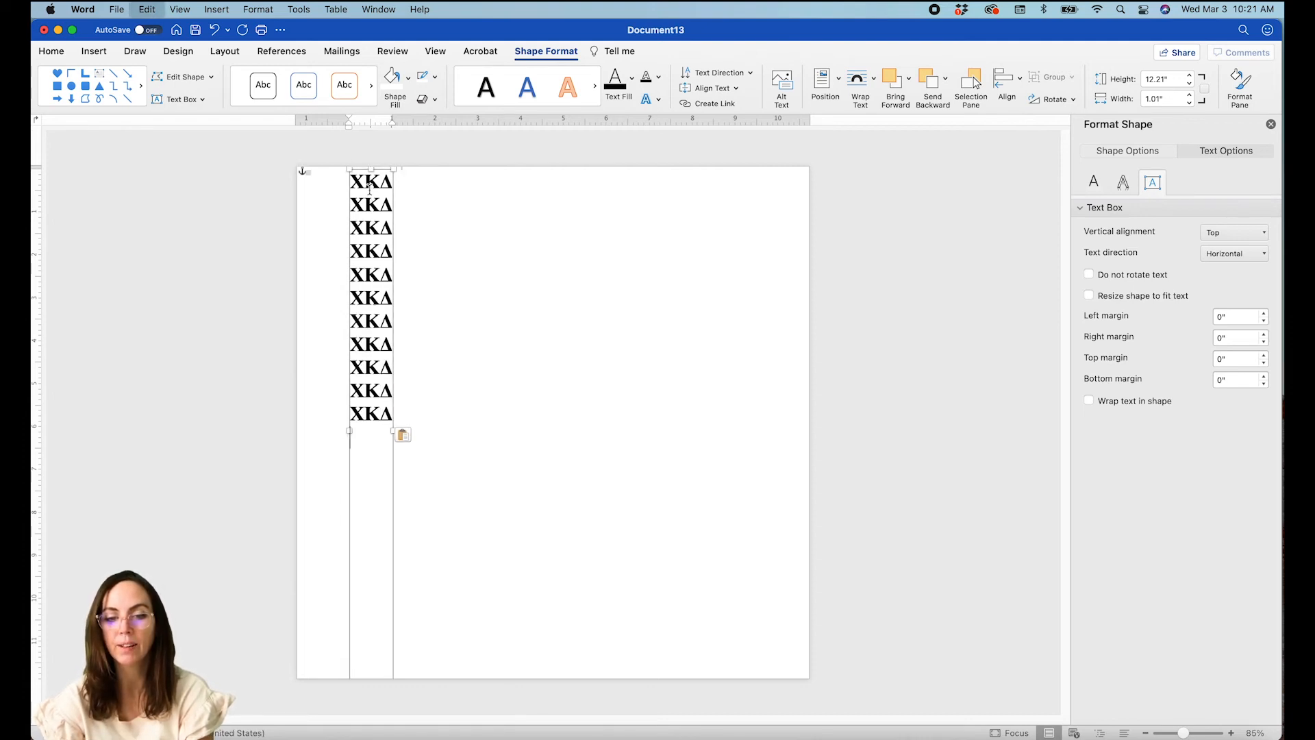
key("super+v")
key("super+v")
key("super+v")
key("super+v")
key("super+v")
key("super+v")
key("super+v")
key("super+v")
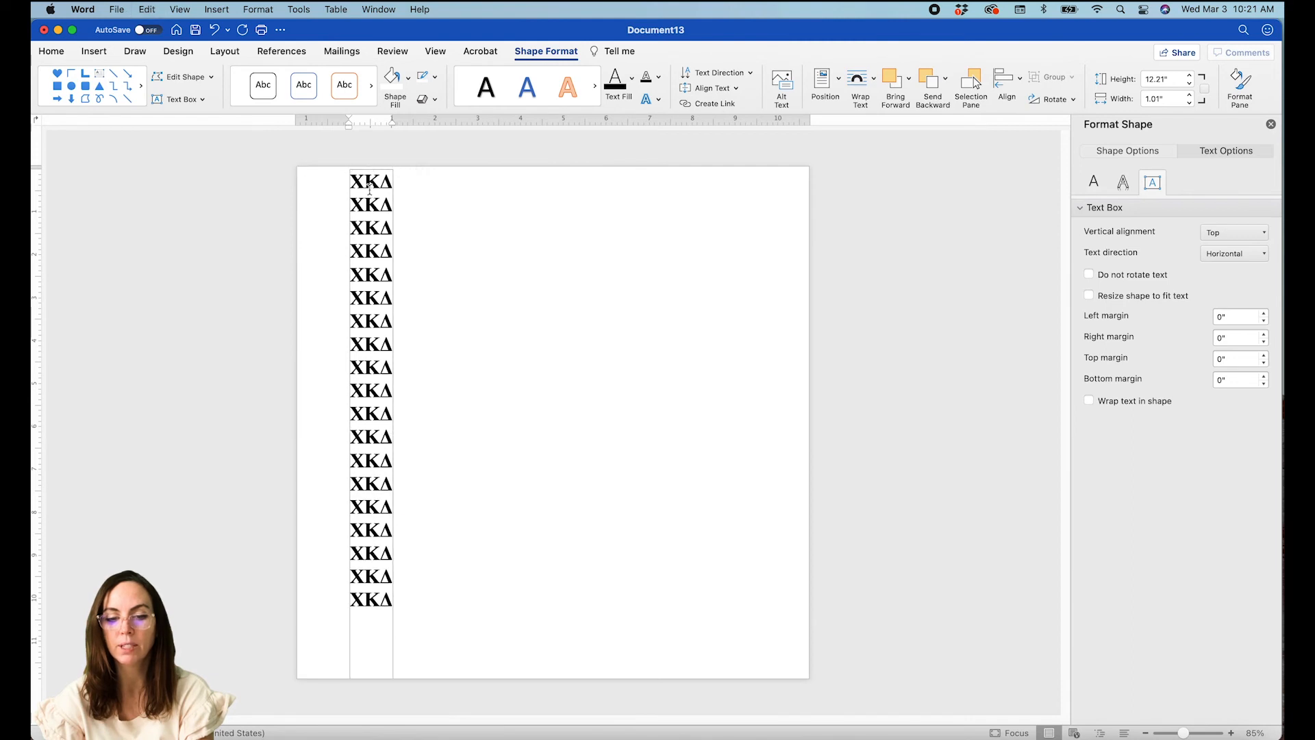
key("super+v")
key("super+v")
key("super+v")
key("super+v")
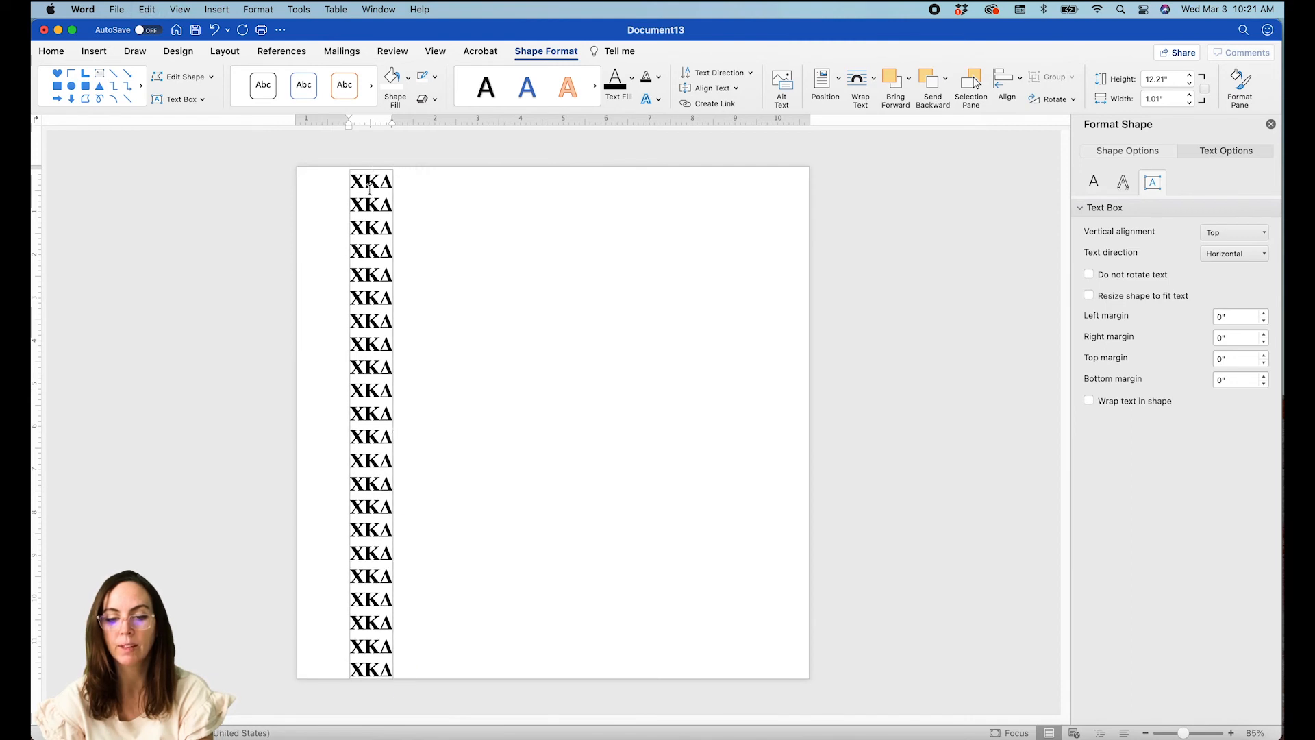
Move the ΧΚΔ column to the upper-left corner of the page, just inside the left edge.
left_click(370, 188)
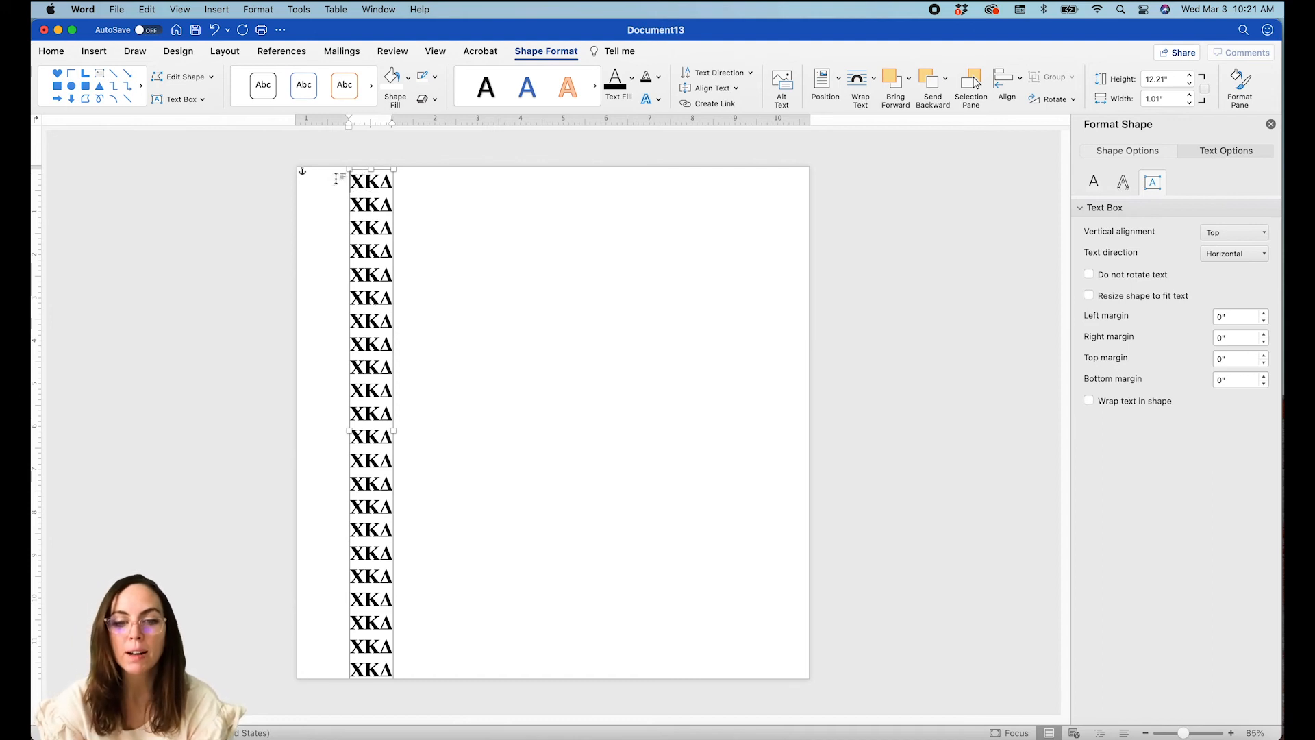
left_click(361, 170)
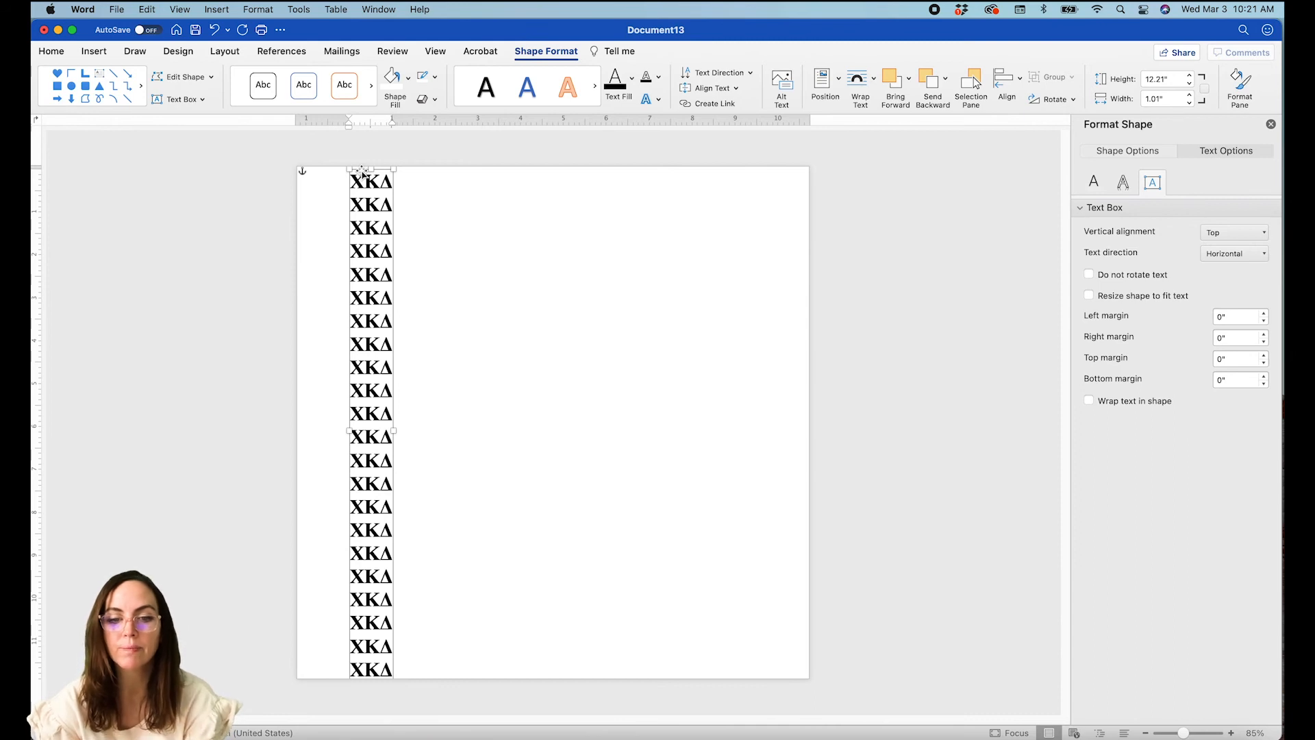
left_click_drag(362, 175, 308, 170)
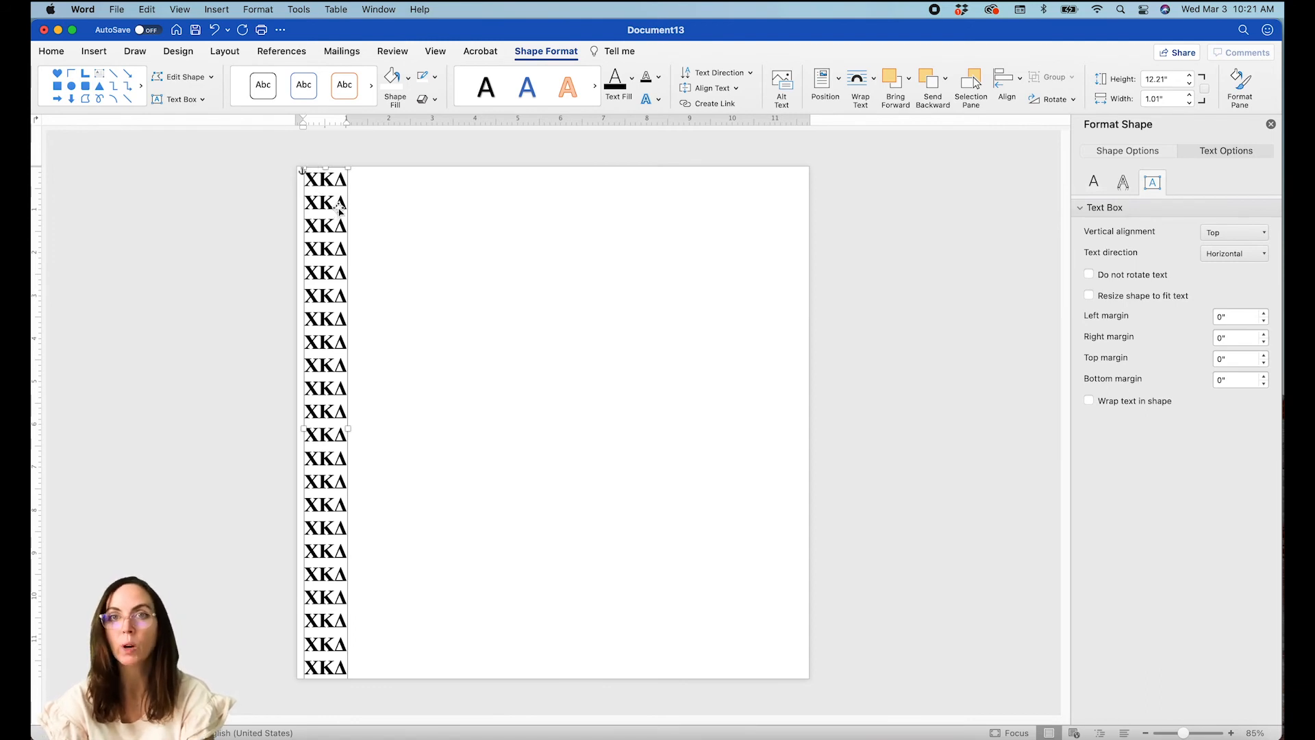
Set the page background colour to the recently used teal.
left_click(179, 51)
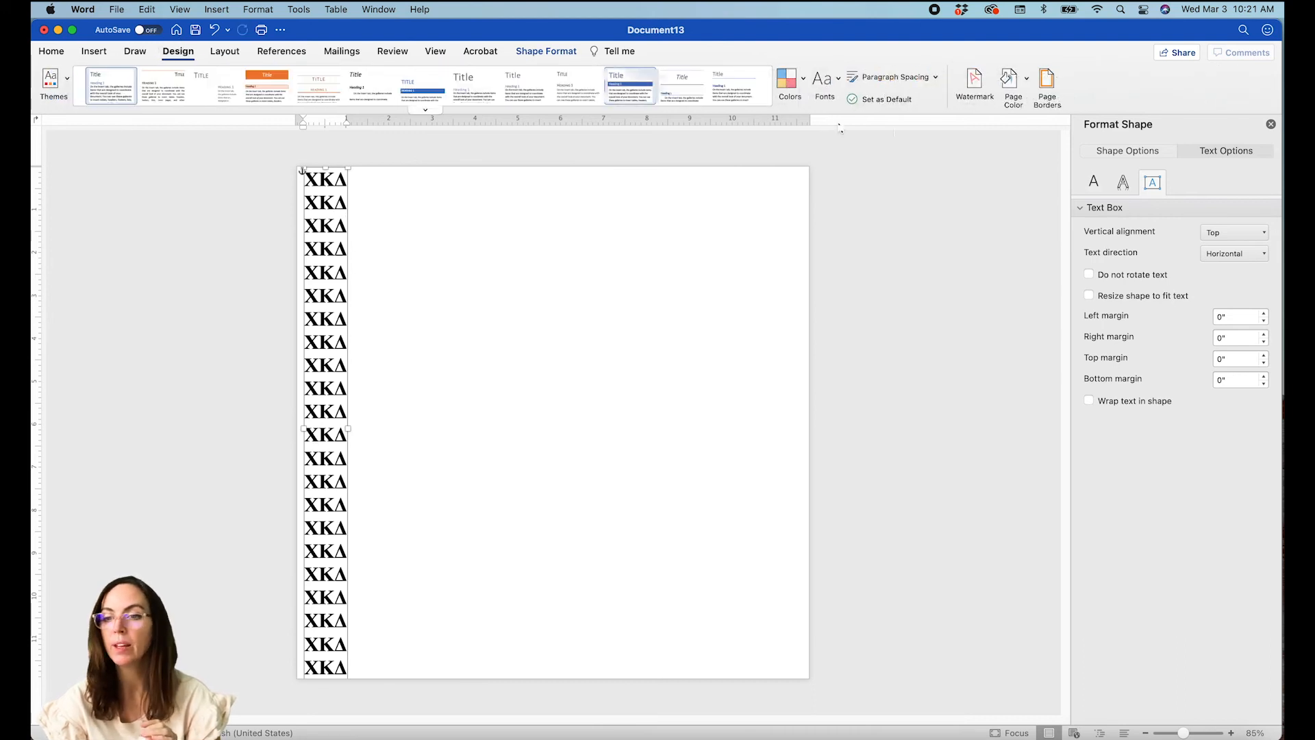
left_click(1012, 82)
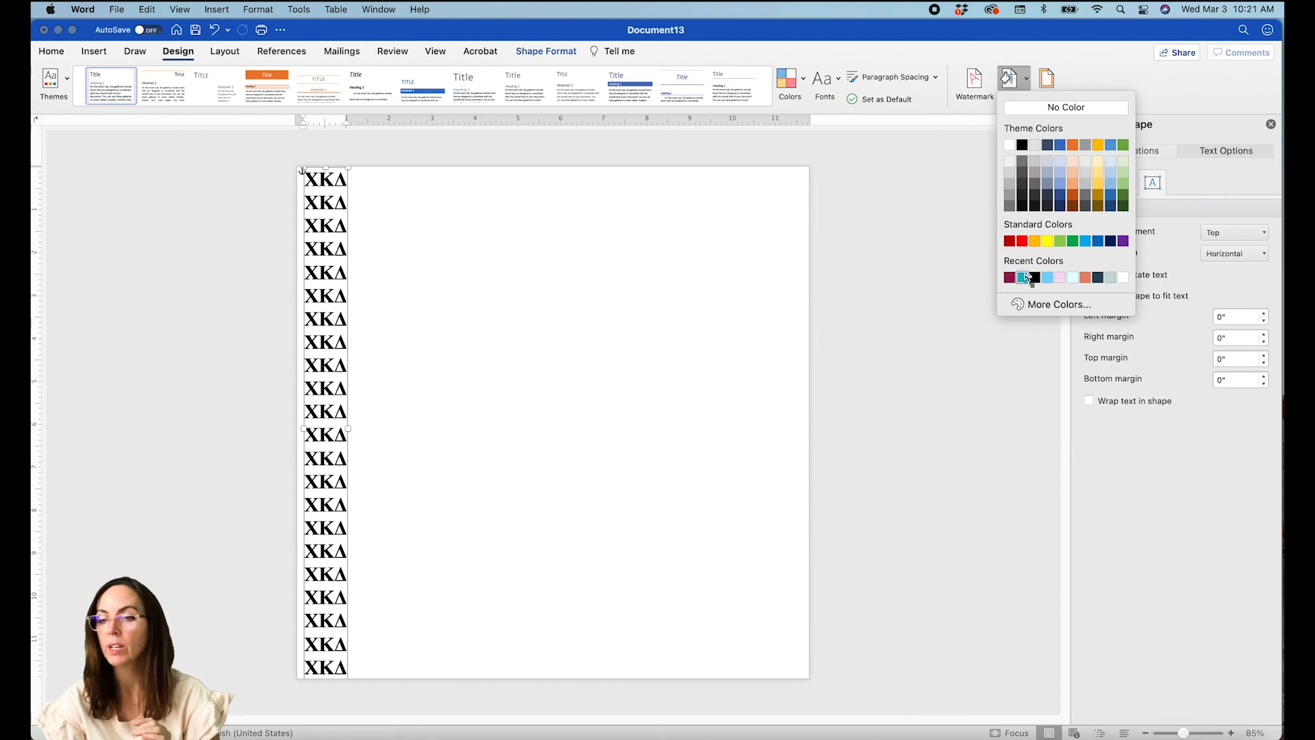
left_click(1023, 277)
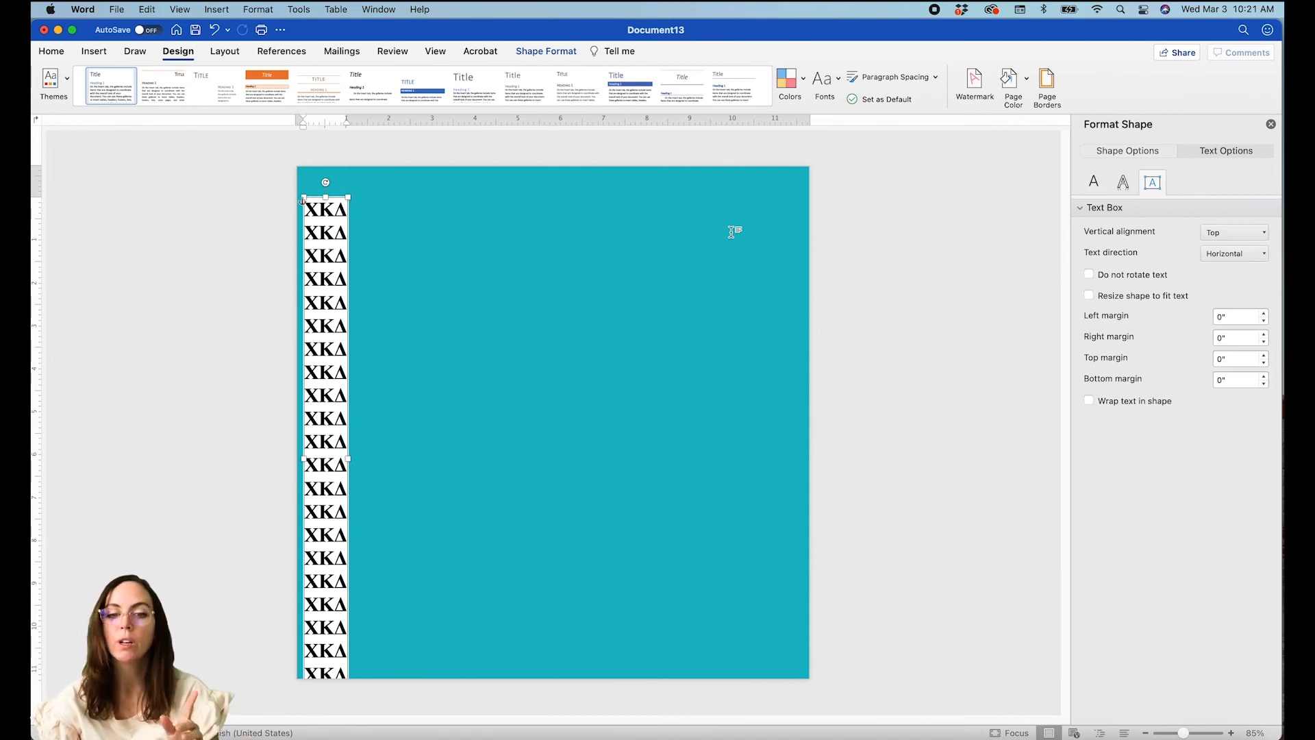
Move the ΧΚΔ column back up to the page's upper edge, with its text wrapping set to In Front of Text.
left_click(528, 51)
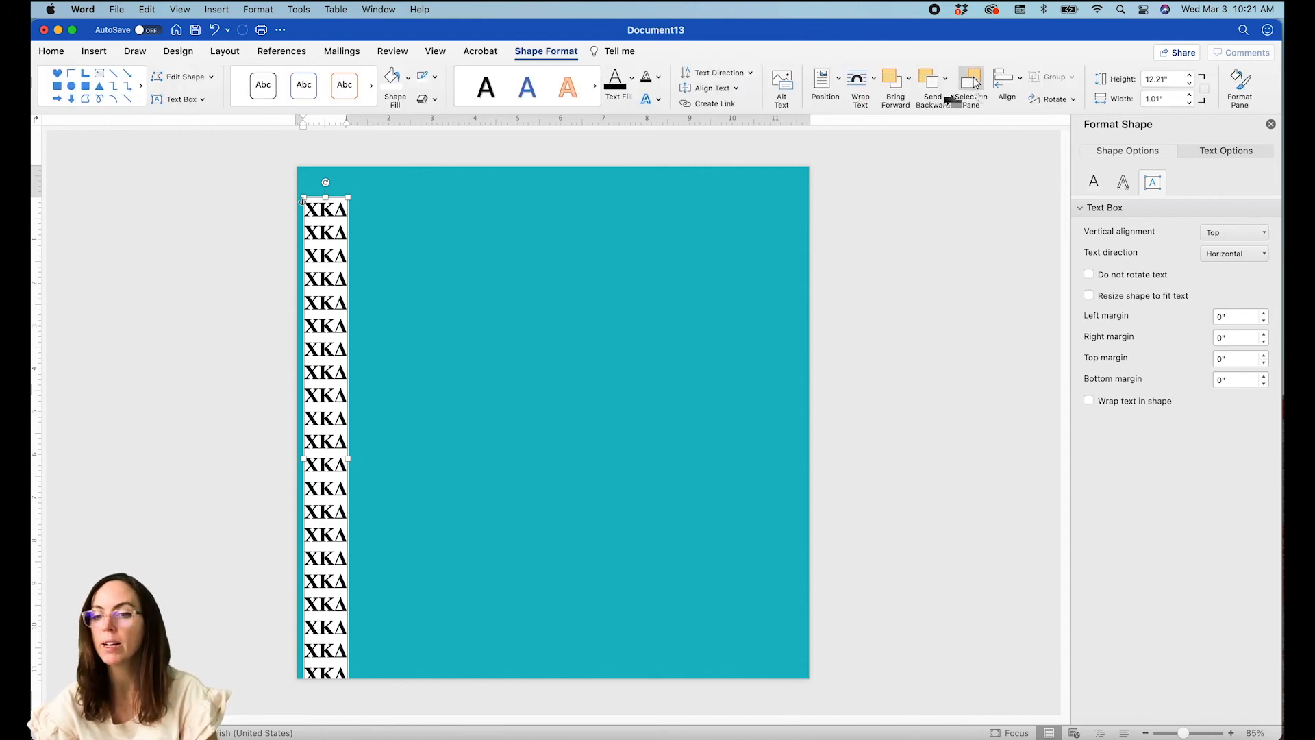
left_click(972, 84)
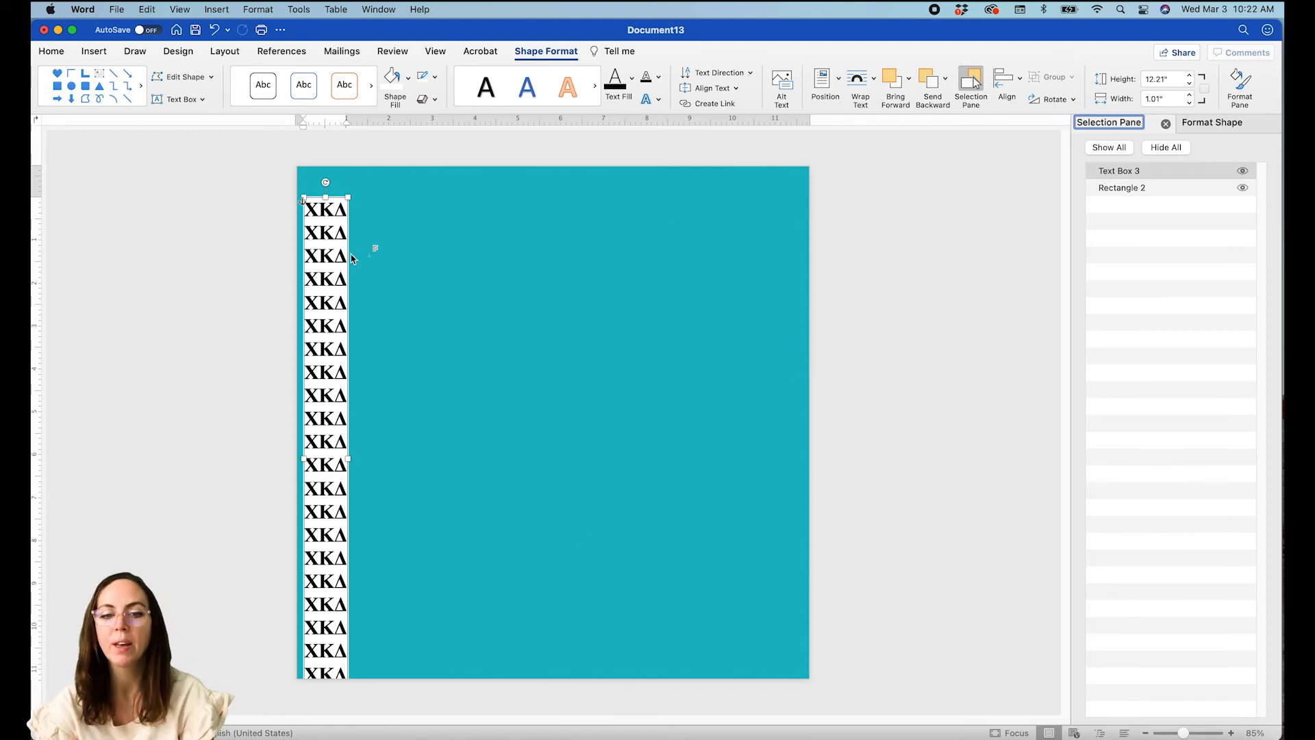
left_click_drag(322, 257, 320, 232)
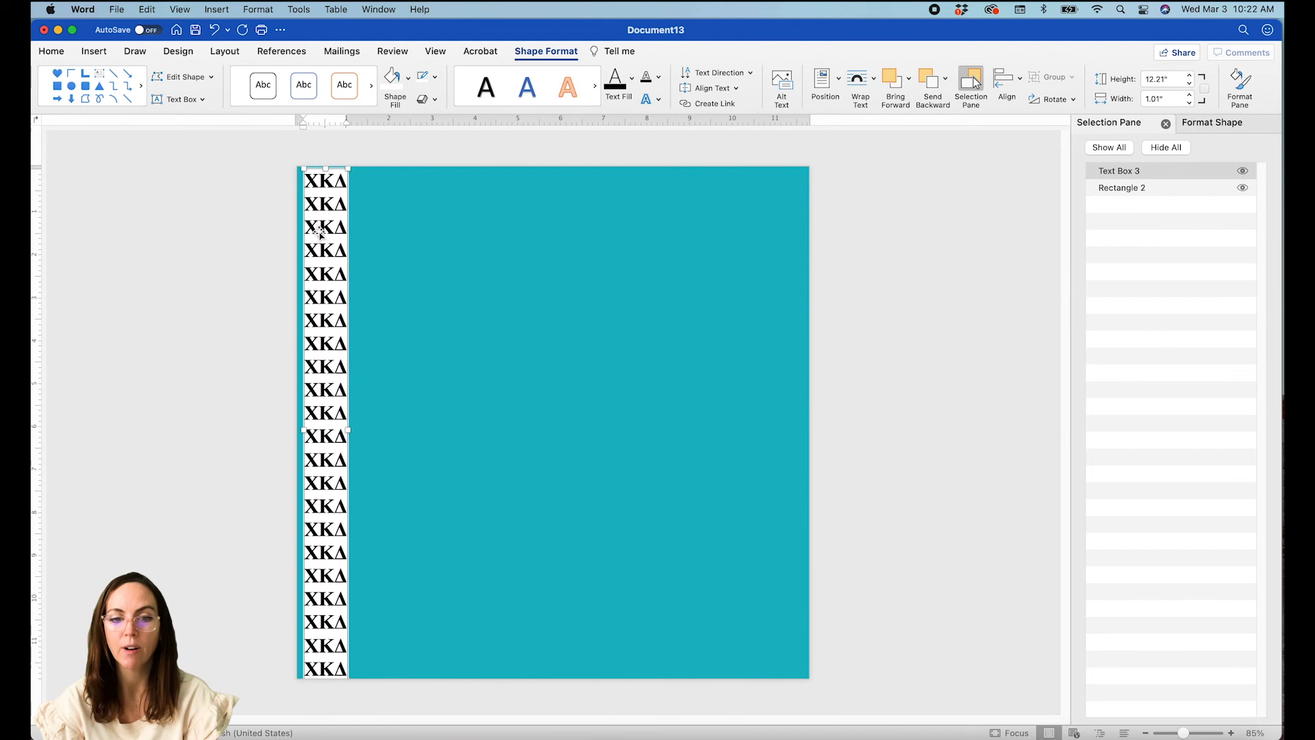
left_click(858, 86)
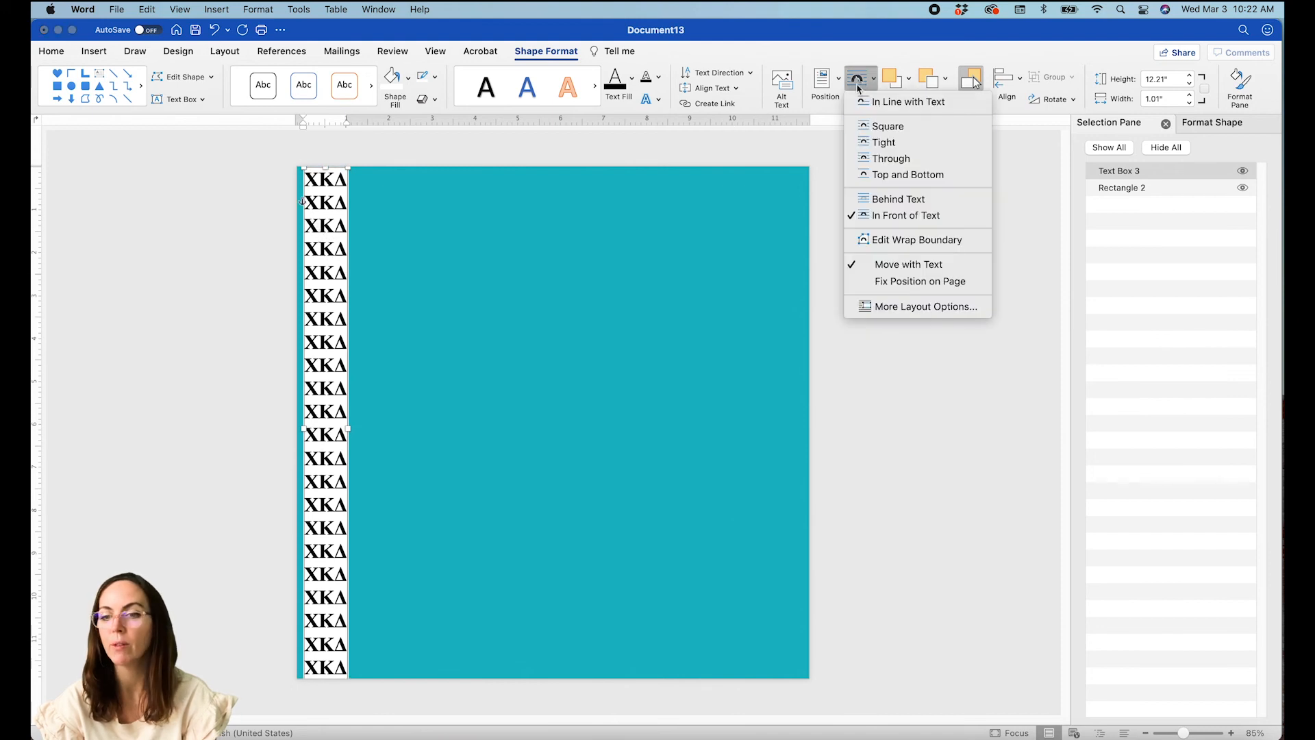
left_click(891, 215)
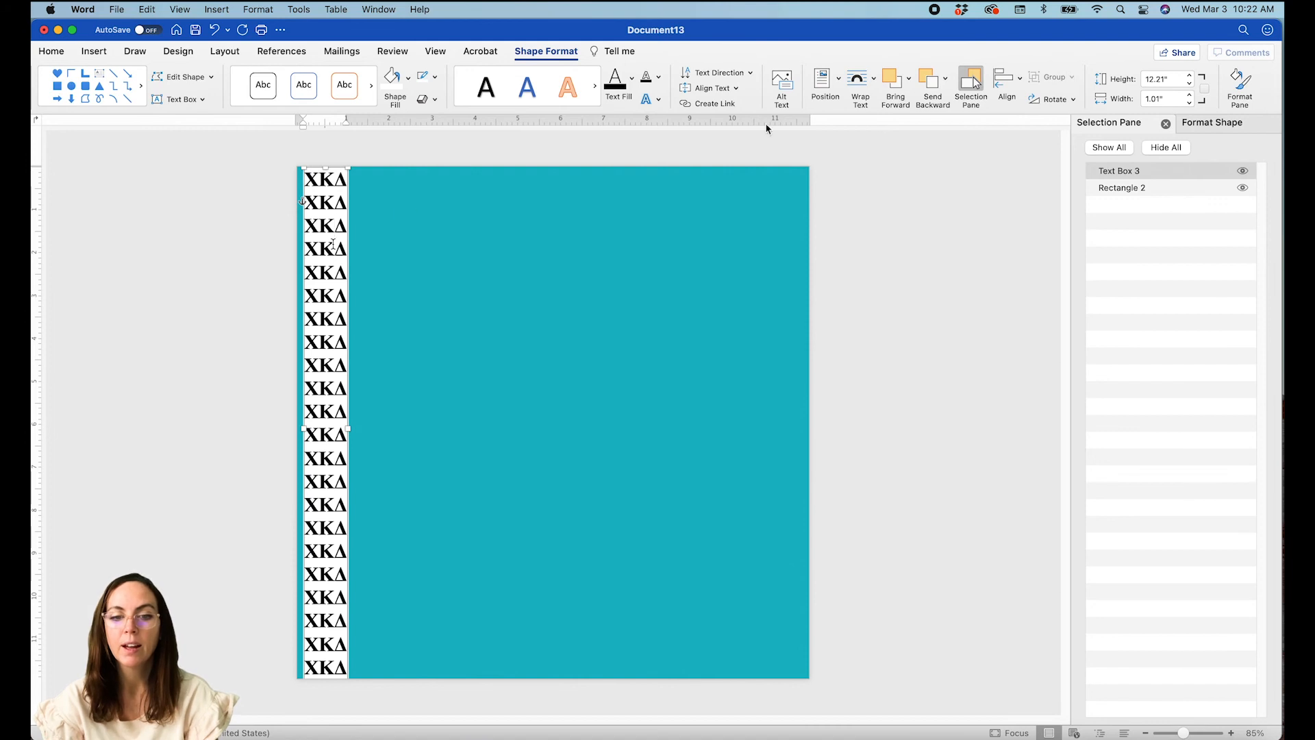
Set the ΧΚΔ text box to no line and no fill.
left_click(1209, 122)
left_click(1106, 150)
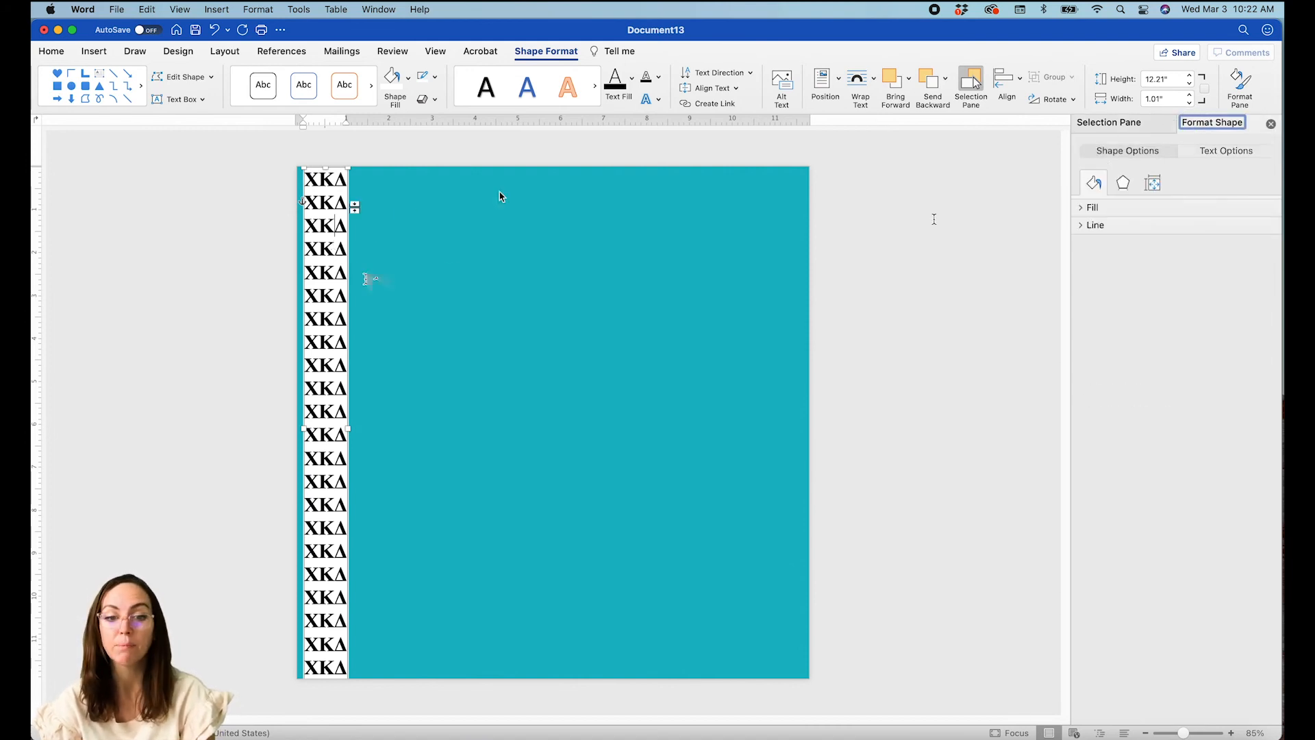
left_click(1085, 227)
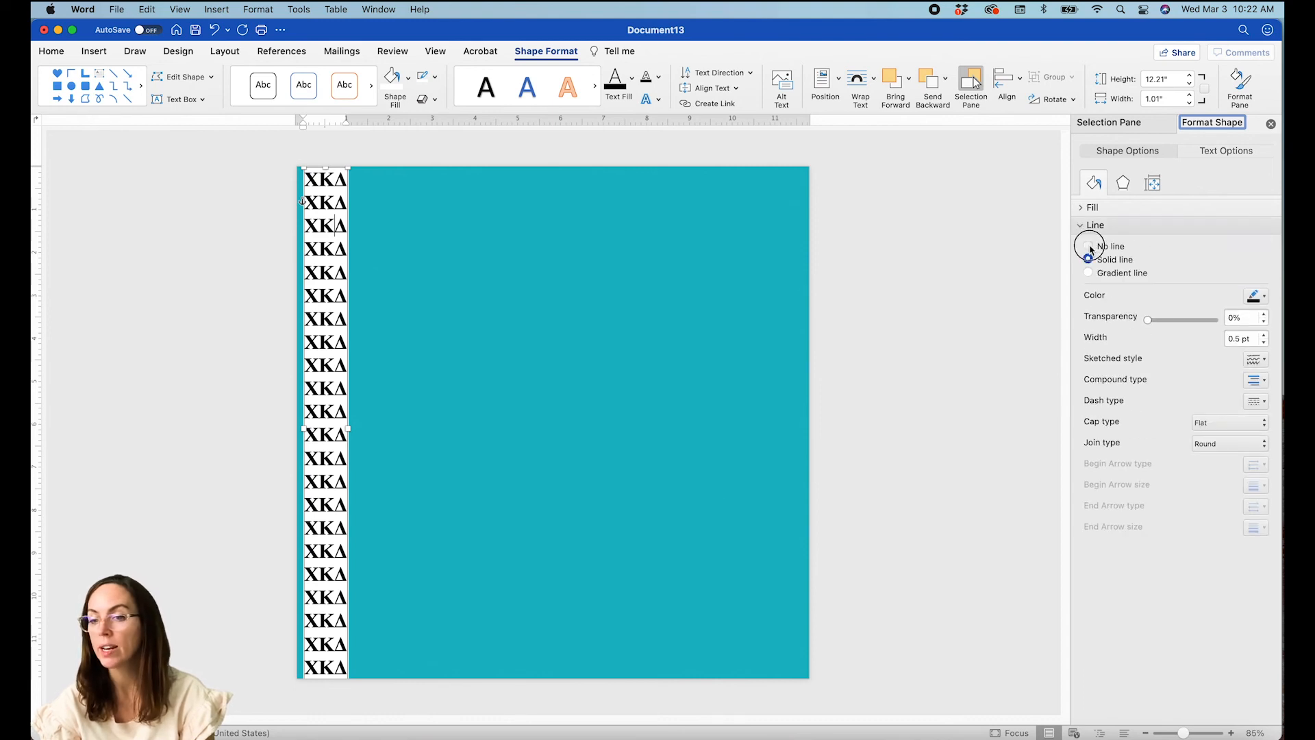
left_click(1089, 247)
left_click(1082, 208)
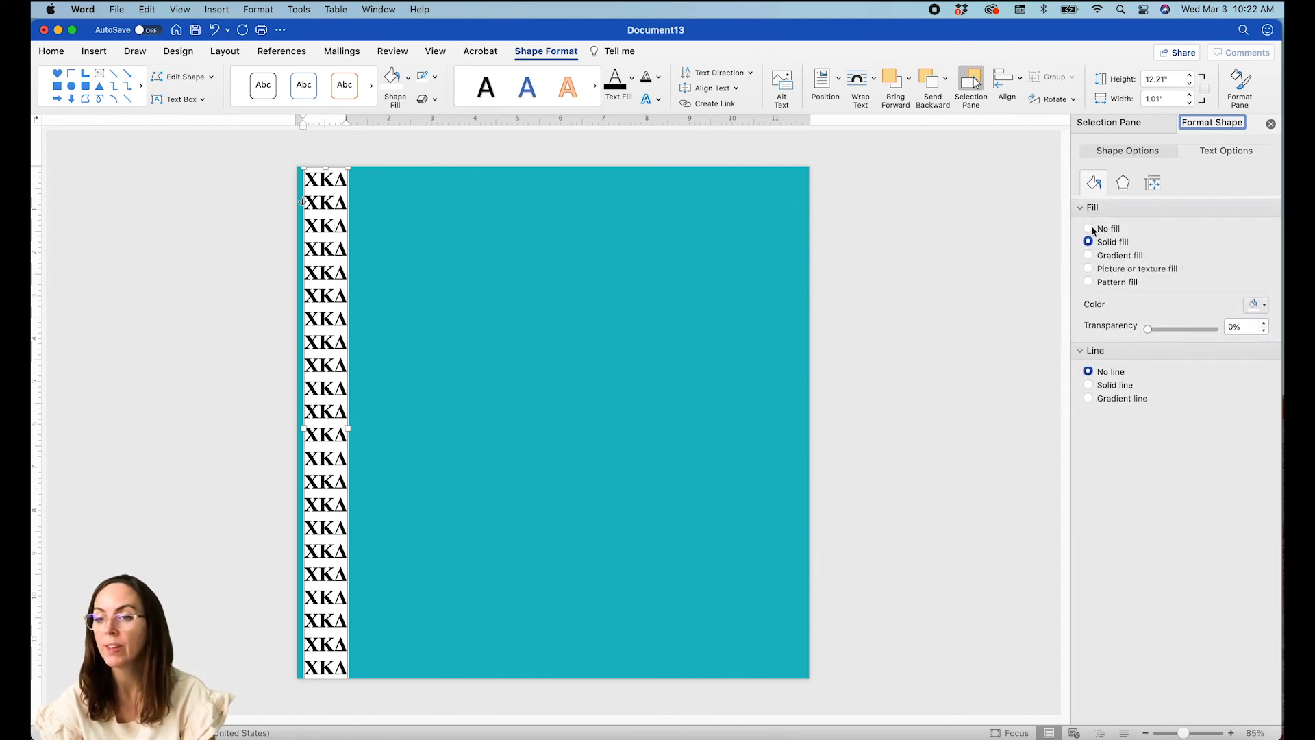
left_click(1089, 229)
Change the font colour of all the ΧΚΔ text in the column to white.
left_click(325, 251)
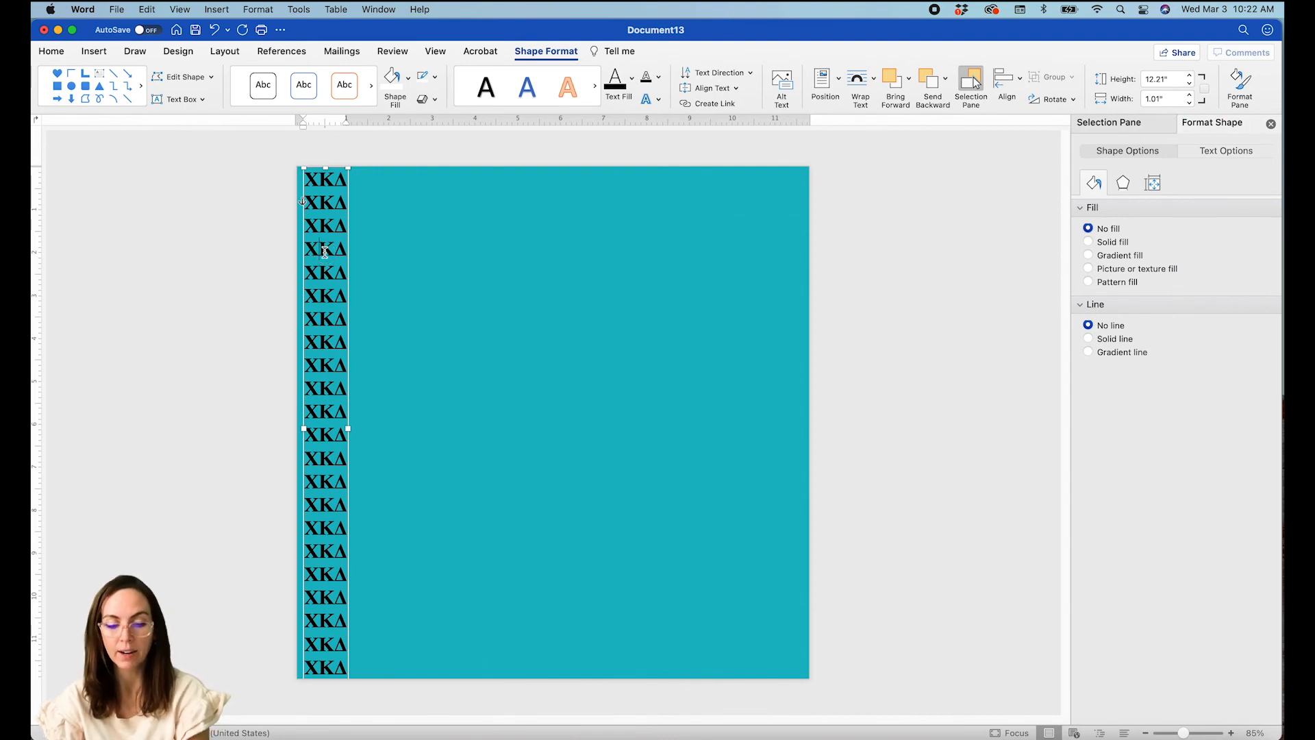
key("super+a")
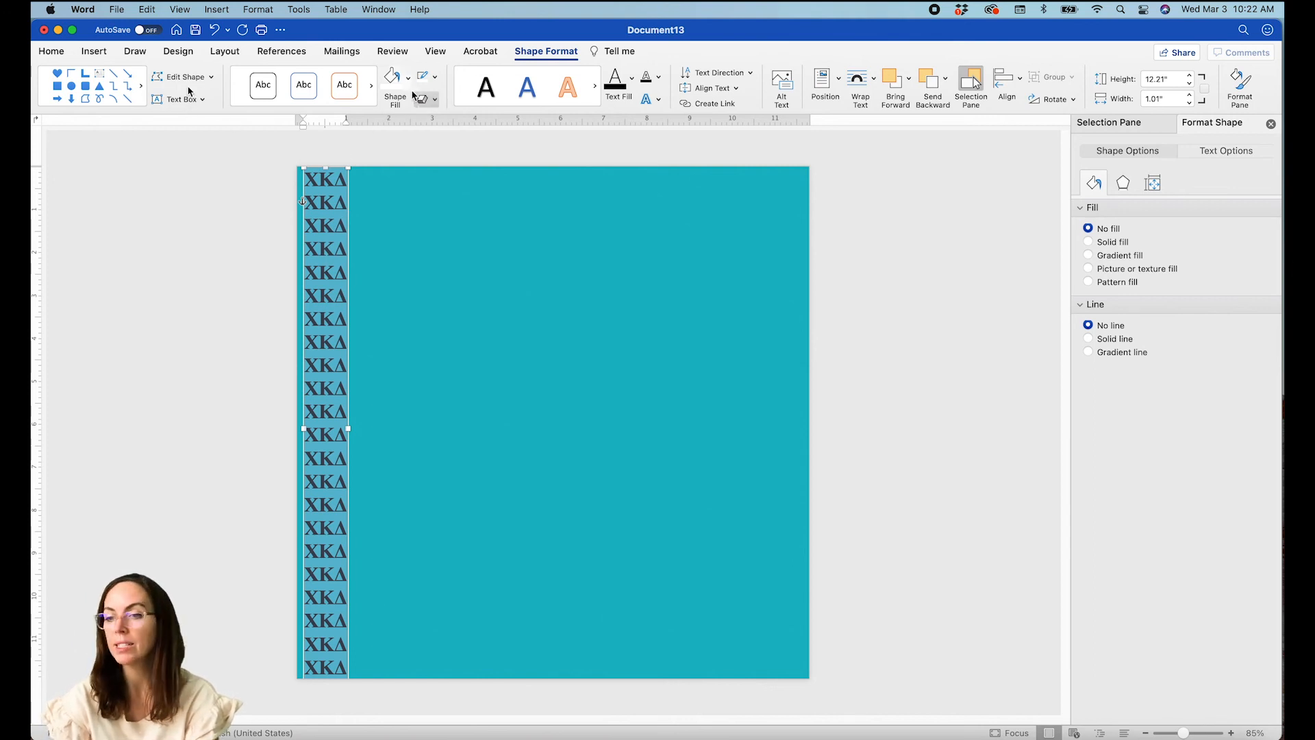
left_click(48, 50)
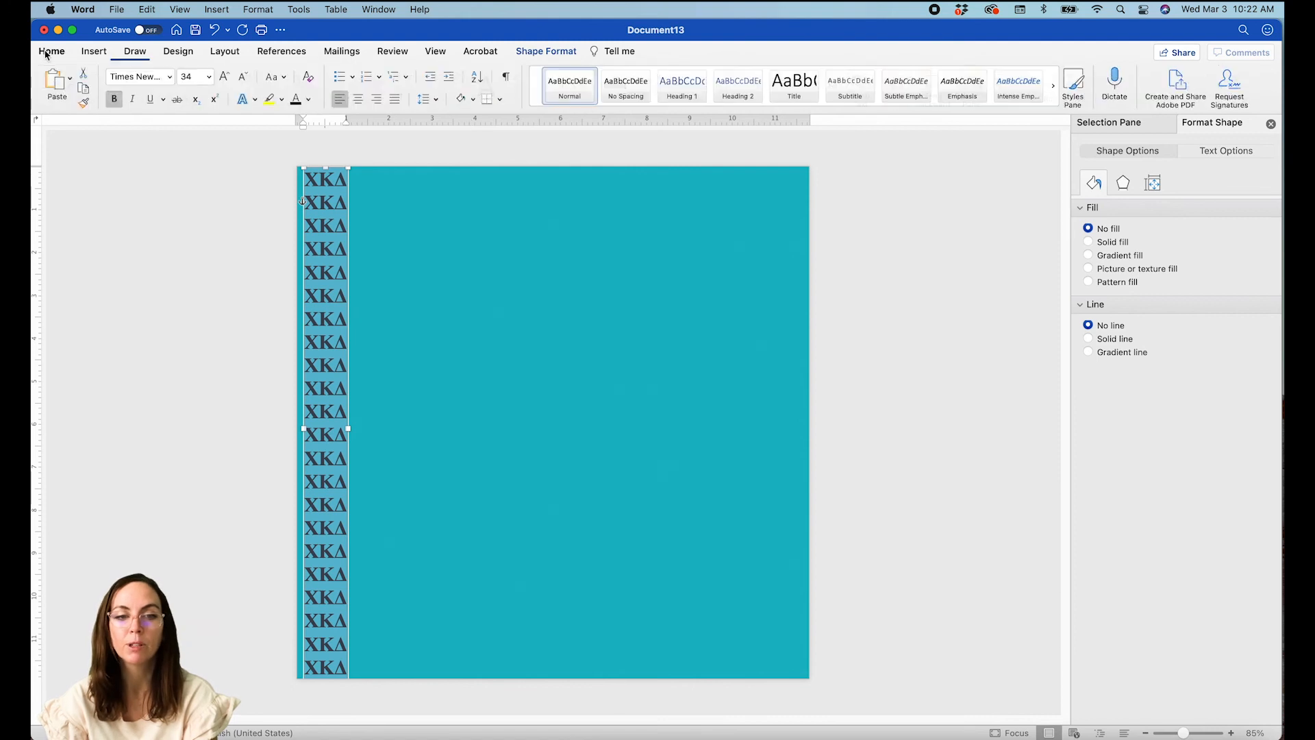
left_click(306, 100)
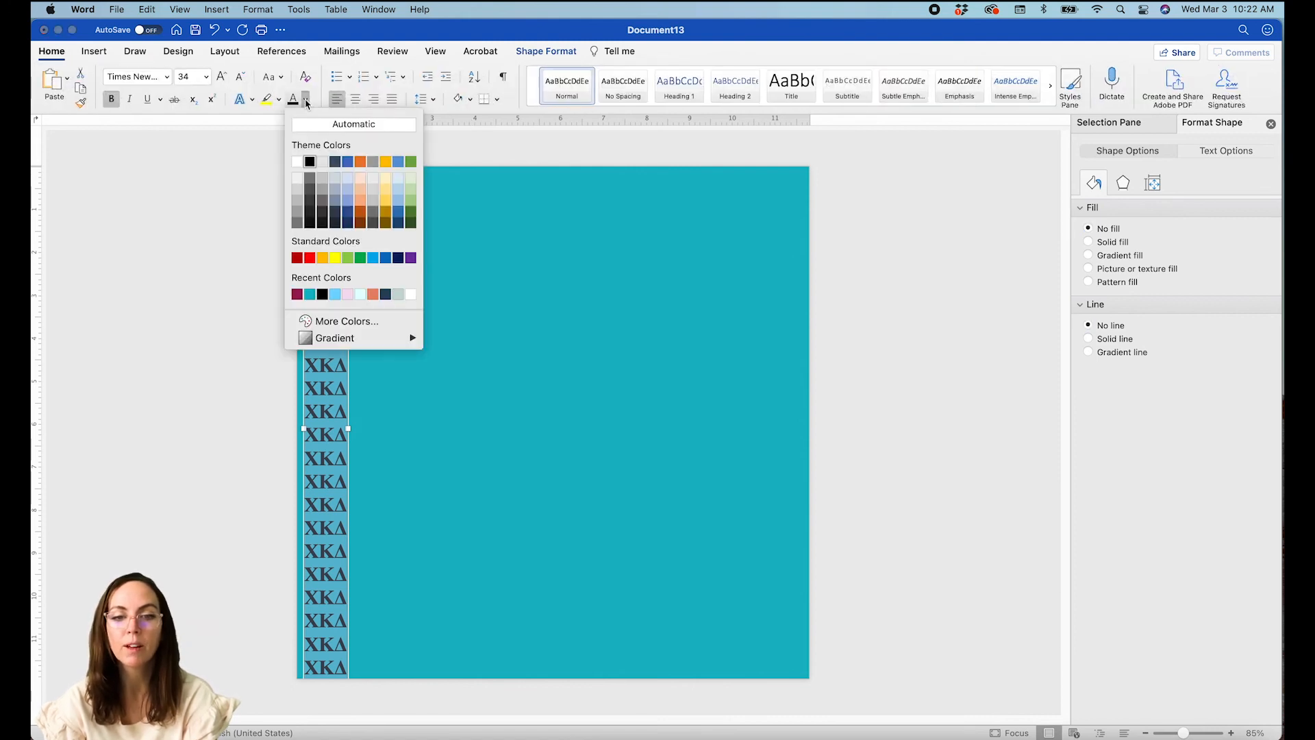
left_click(297, 161)
left_click(250, 230)
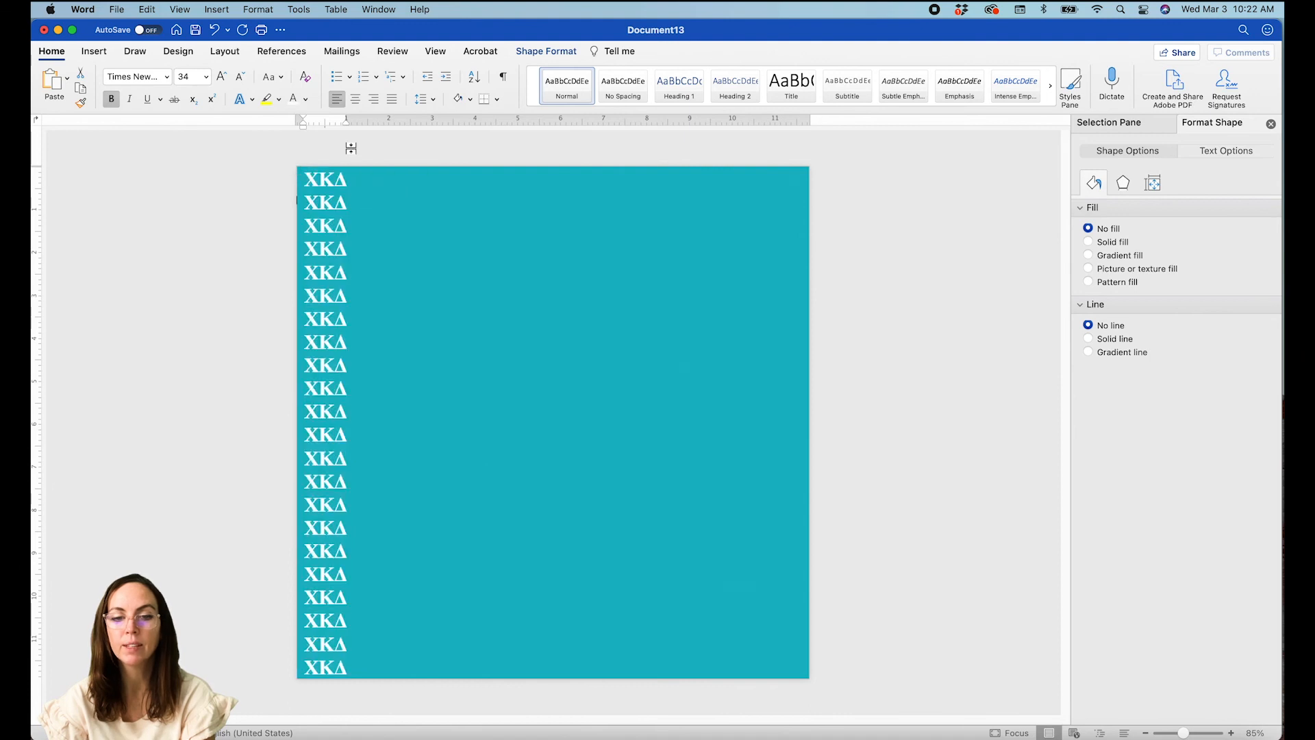
Duplicate the ΧΚΔ column just to the right of the first and offset it vertically by about half a line.
left_click(312, 242)
left_click(249, 240)
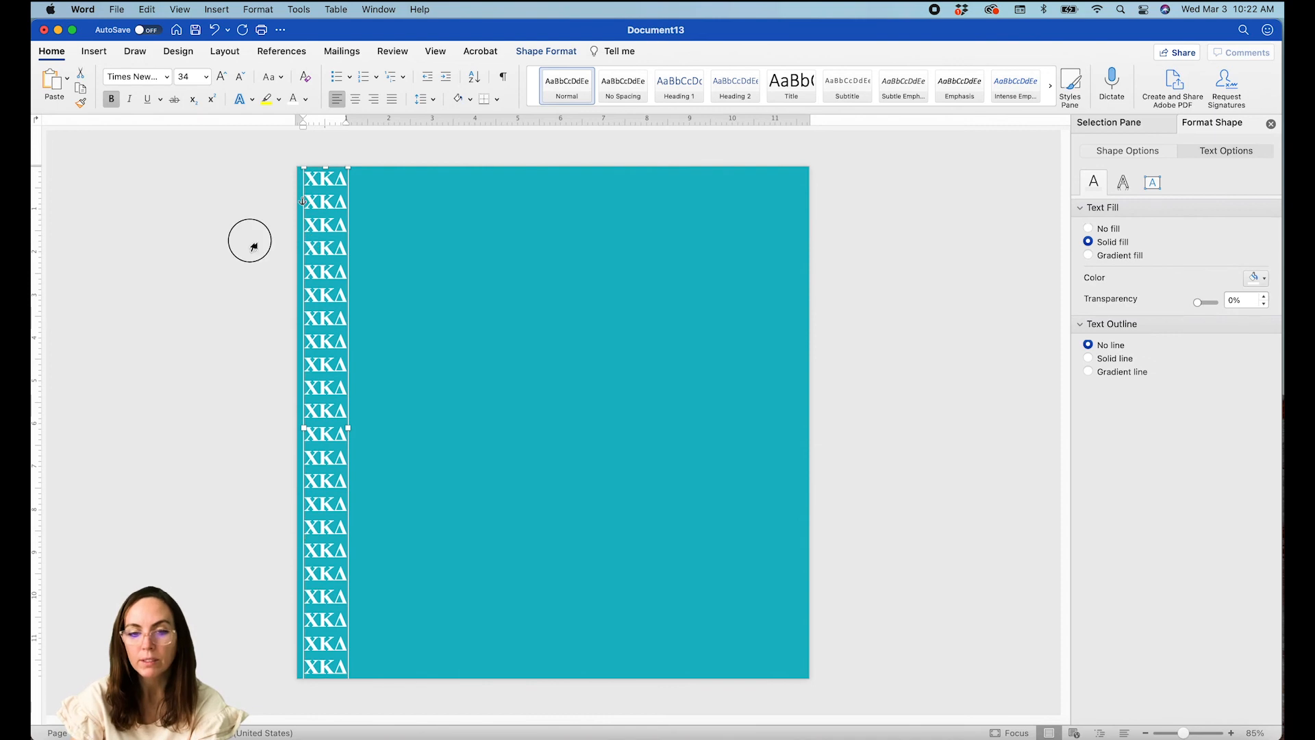
left_click(334, 256)
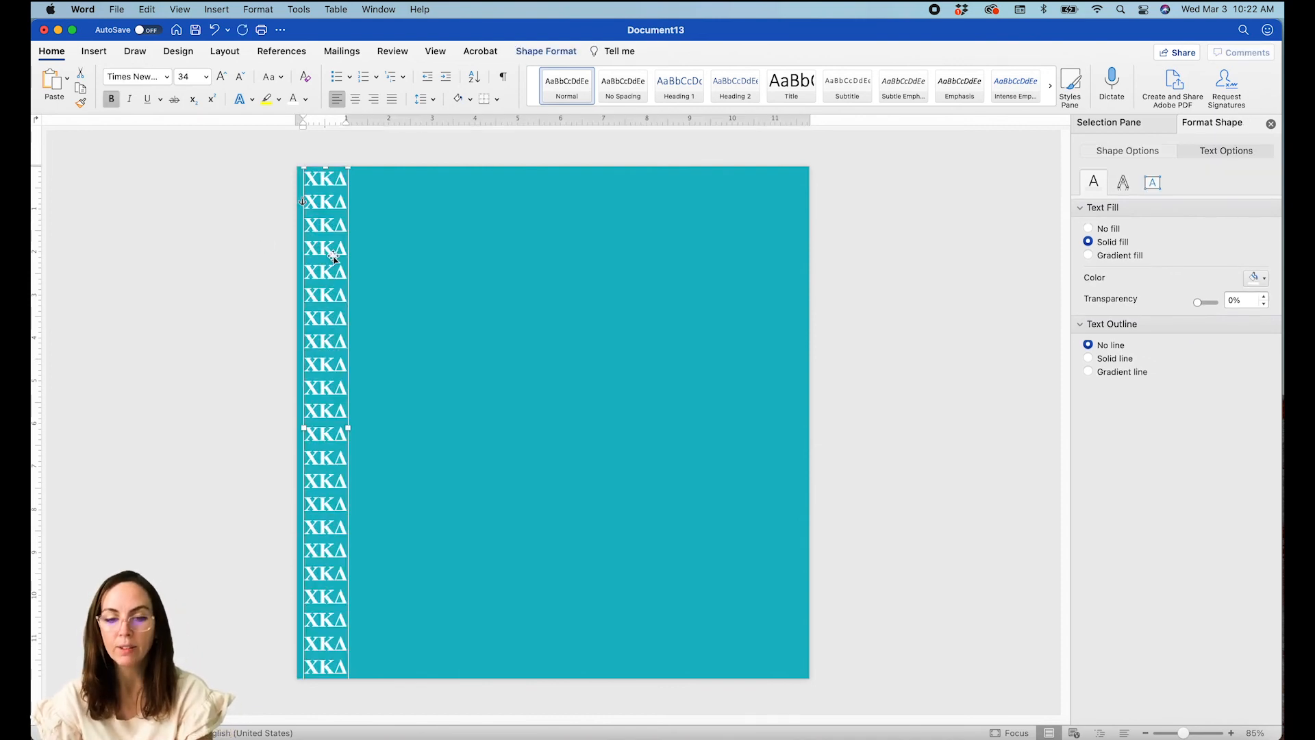
left_click_drag(334, 256, 378, 257)
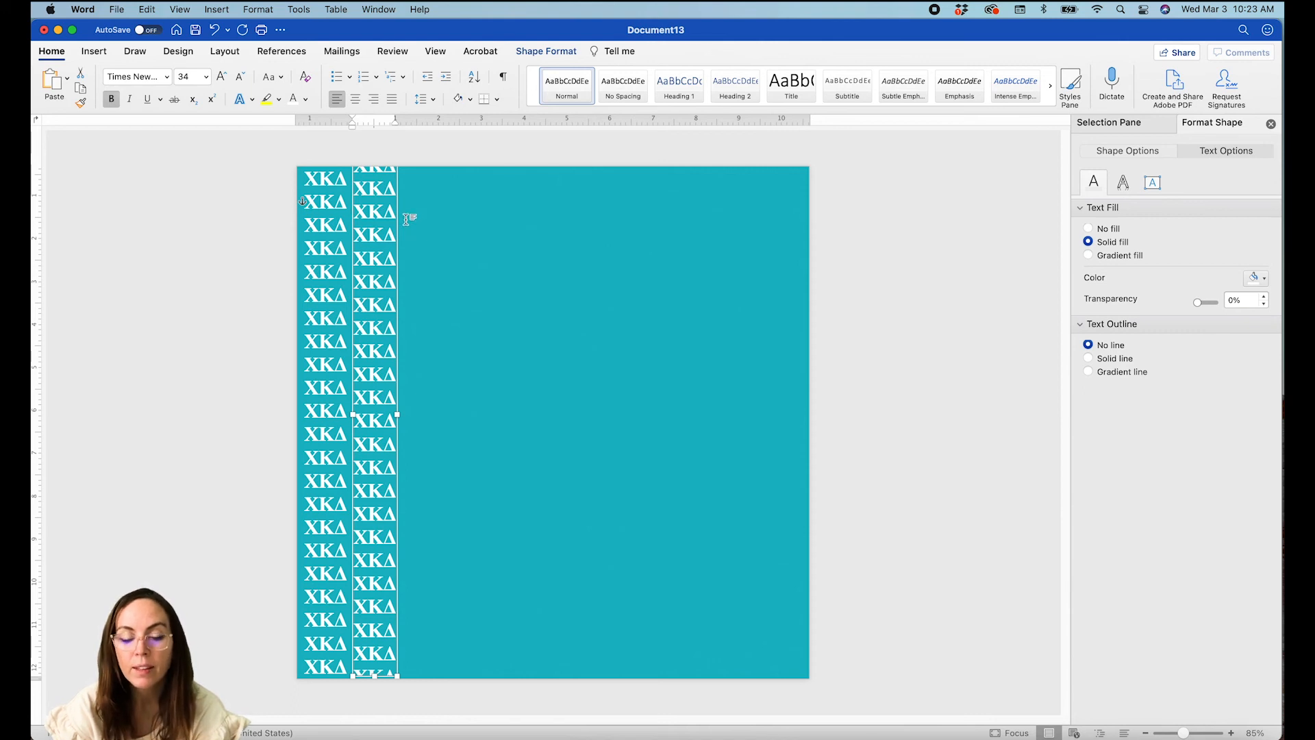
key("Up")
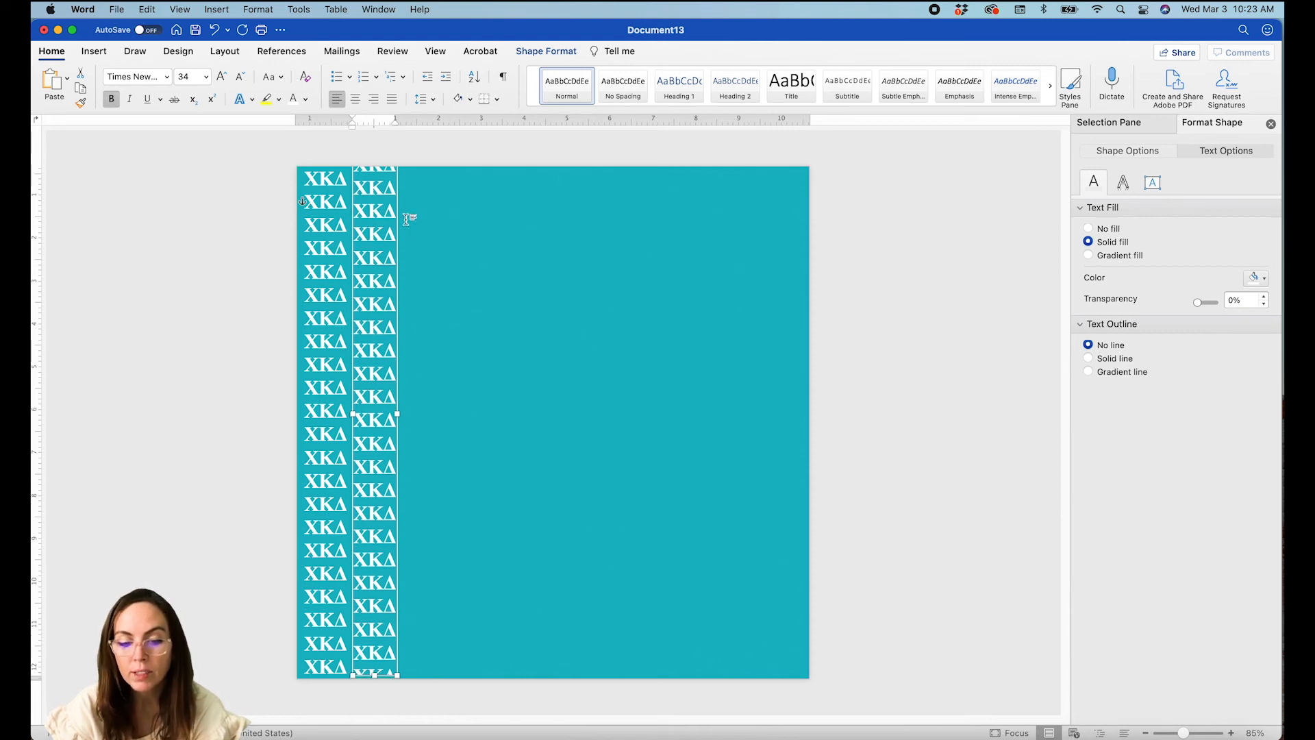
left_click(421, 243)
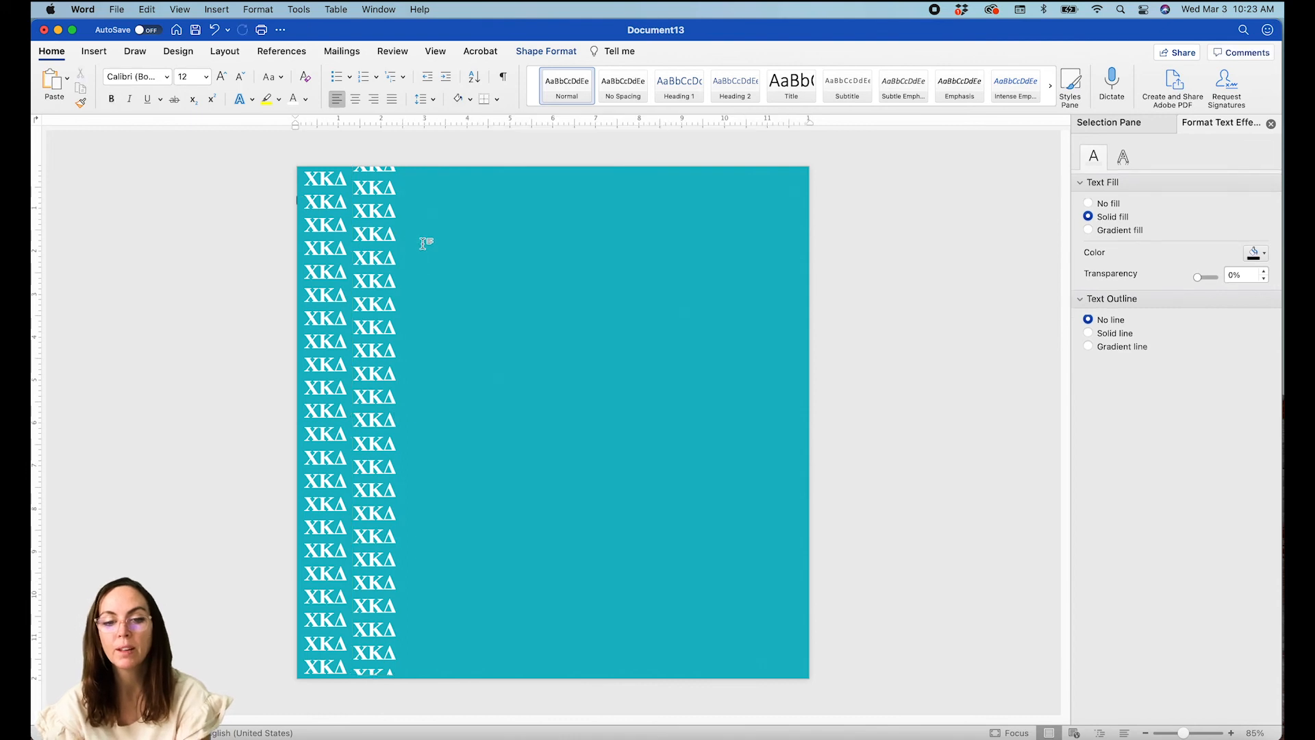
left_click(377, 248)
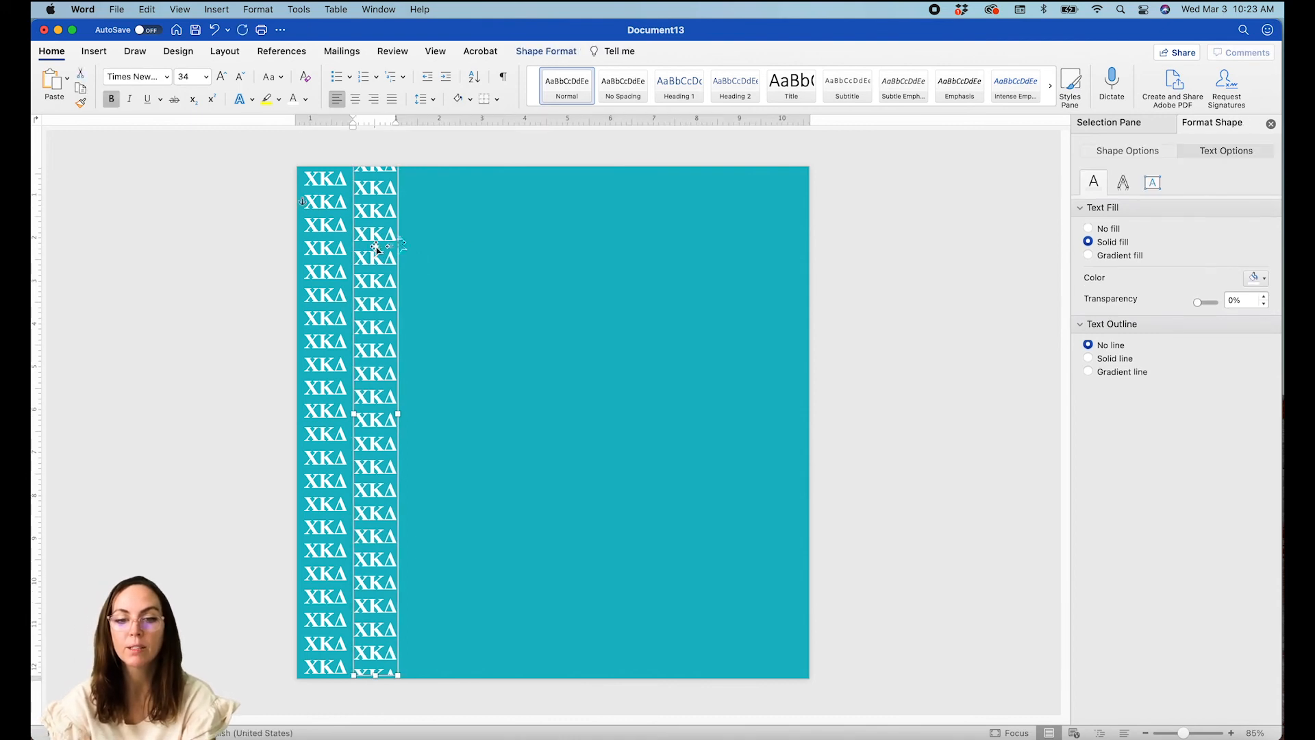
left_click(473, 240)
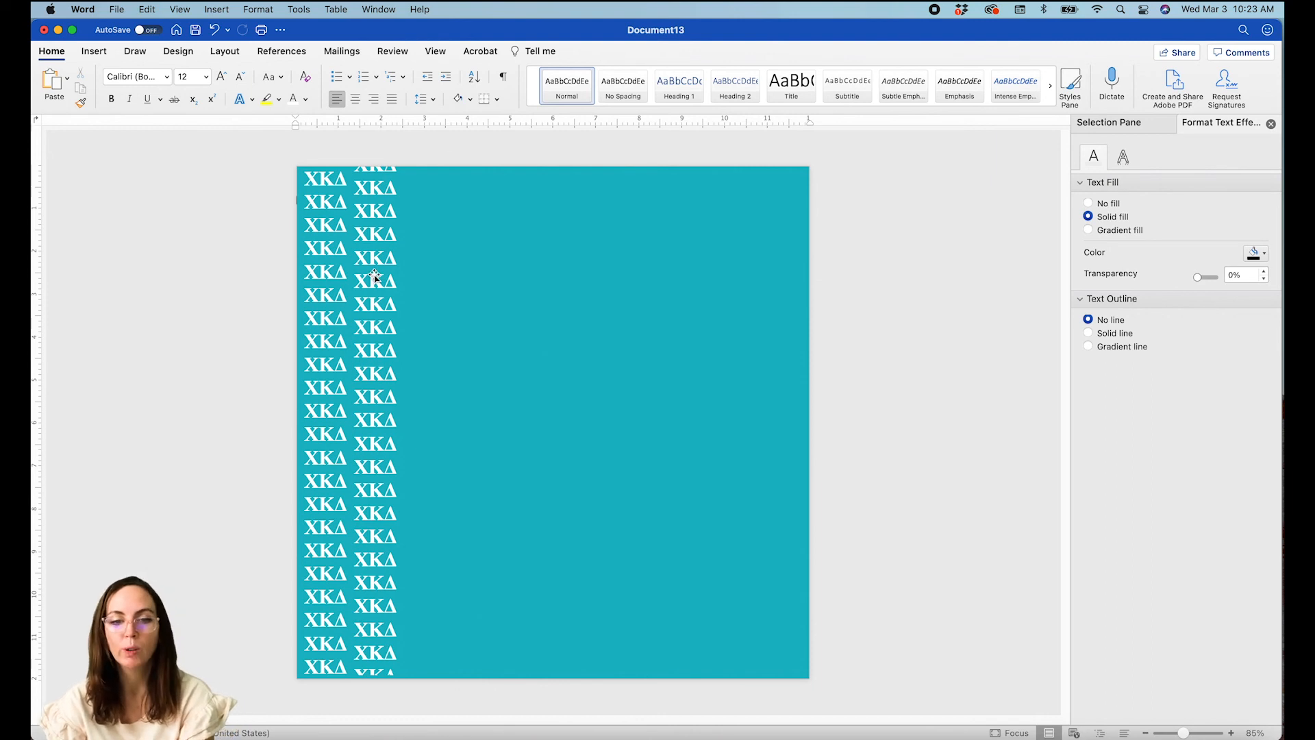
Duplicate the staggered pair of ΧΚΔ columns twice, placing the copies side by side to the right to make six columns.
left_click(374, 277)
left_click(324, 271, "shift")
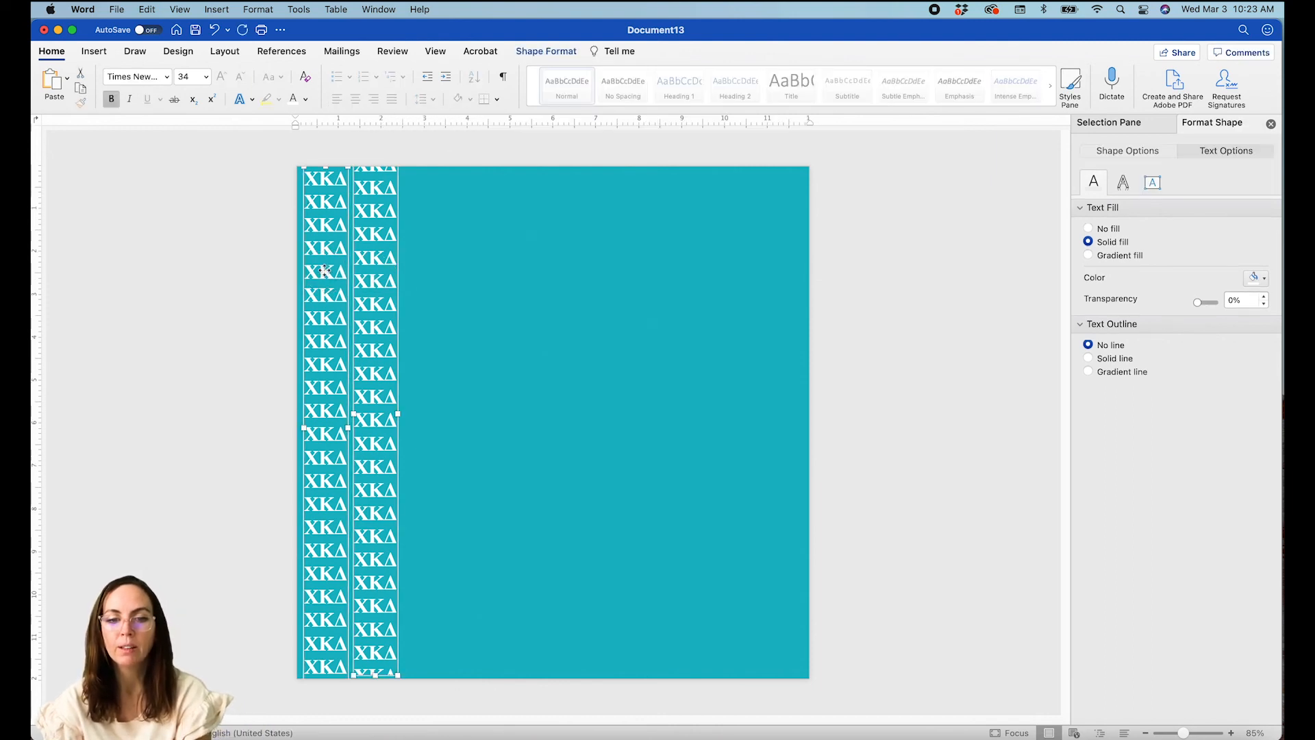
key("super+v")
left_click_drag(372, 284, 549, 238)
key("Down")
key("Up")
key("Up")
key("Up")
key("Up")
key("Up")
key("Up")
key("Up")
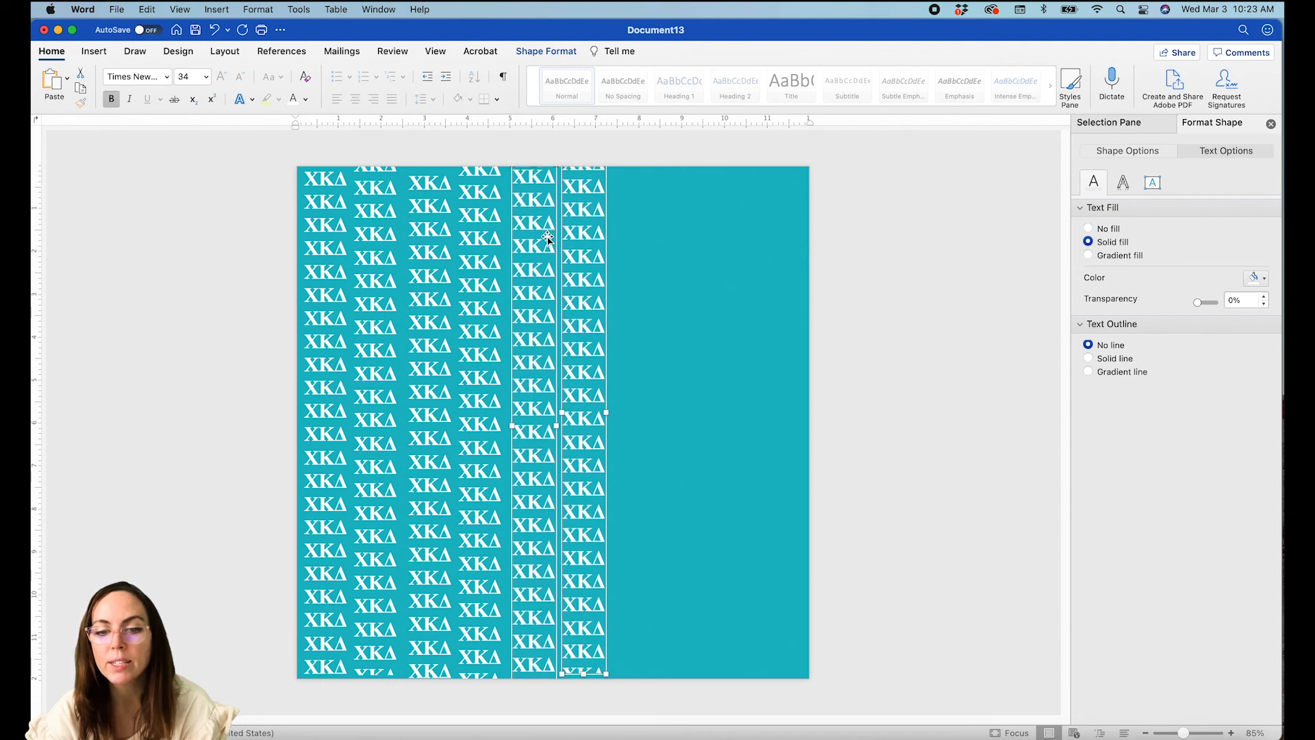
Shift the second and third pairs of ΧΚΔ columns vertically to line up with the first pair.
left_click(428, 235)
left_click_drag(468, 236, 489, 227)
left_click(538, 226)
left_click(588, 224, "shift")
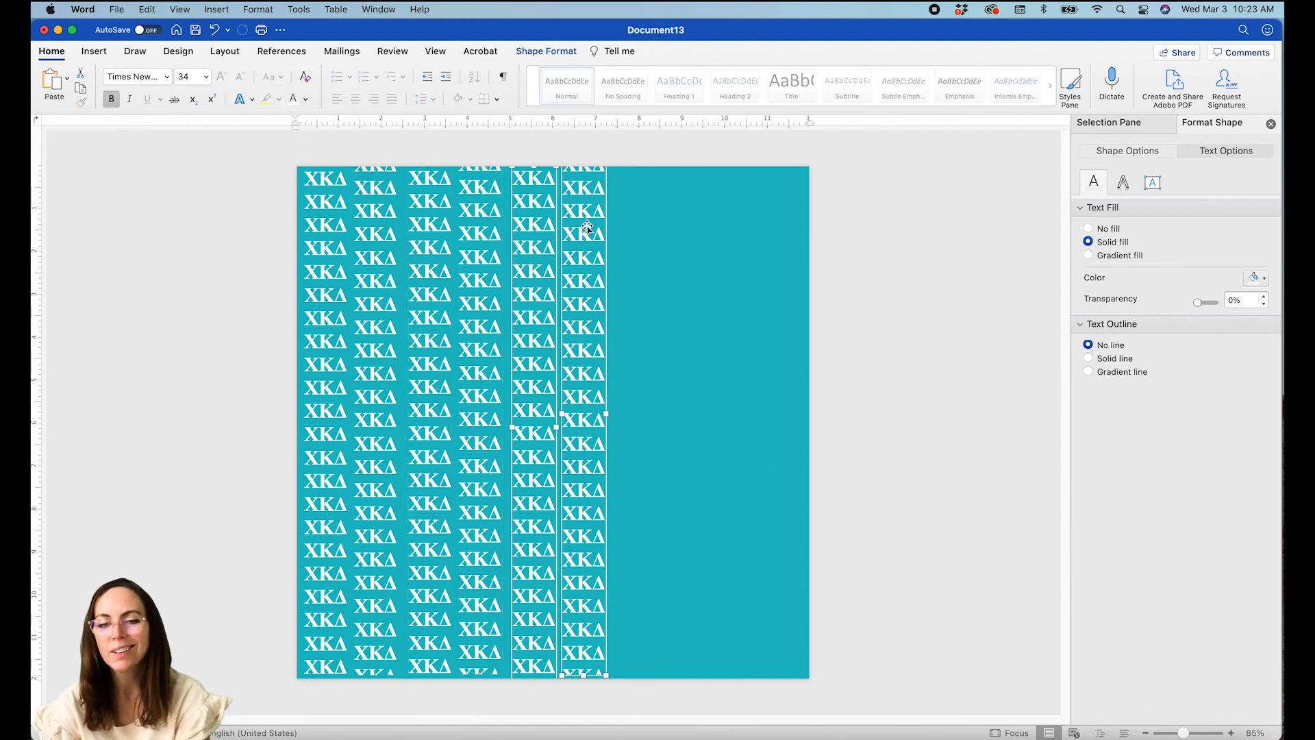
Duplicate the staggered ΧΚΔ column pair two more times toward the page's right edge, filling the page with ten columns.
left_click_drag(587, 225, 681, 223)
left_click(680, 222)
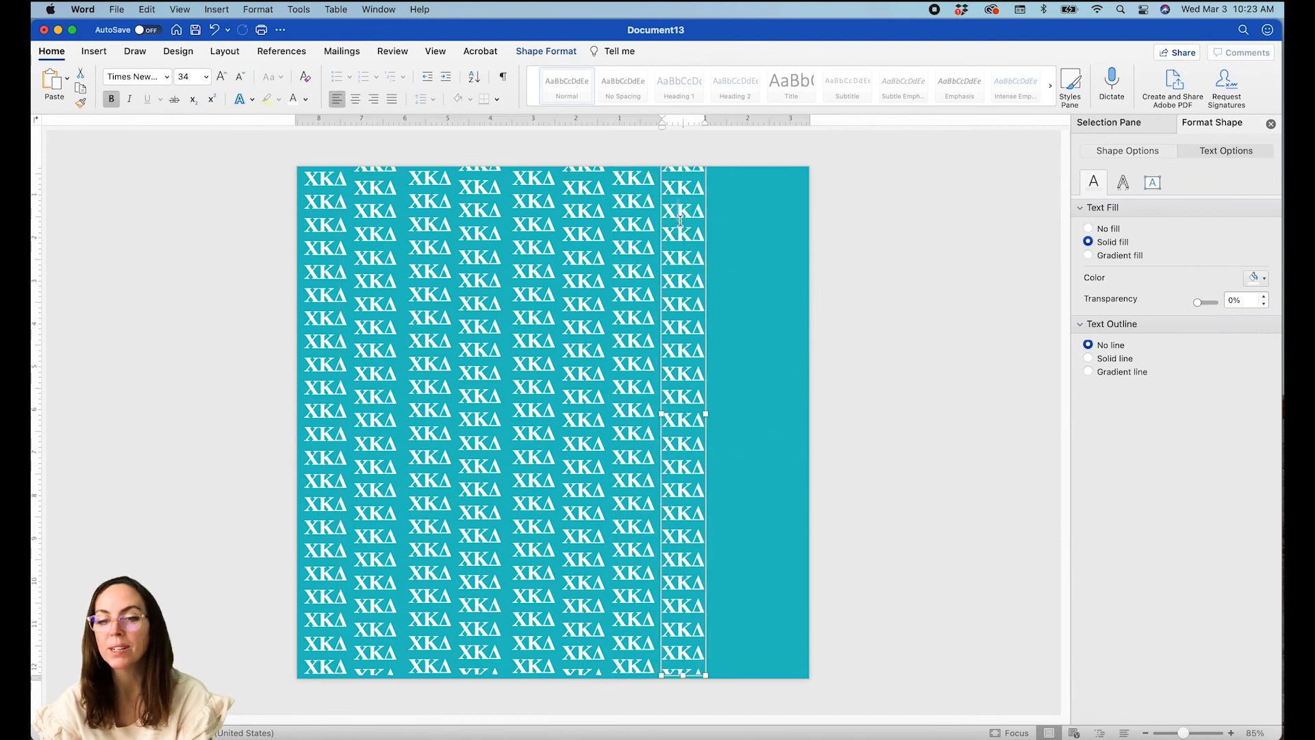
left_click_drag(661, 225, 768, 225)
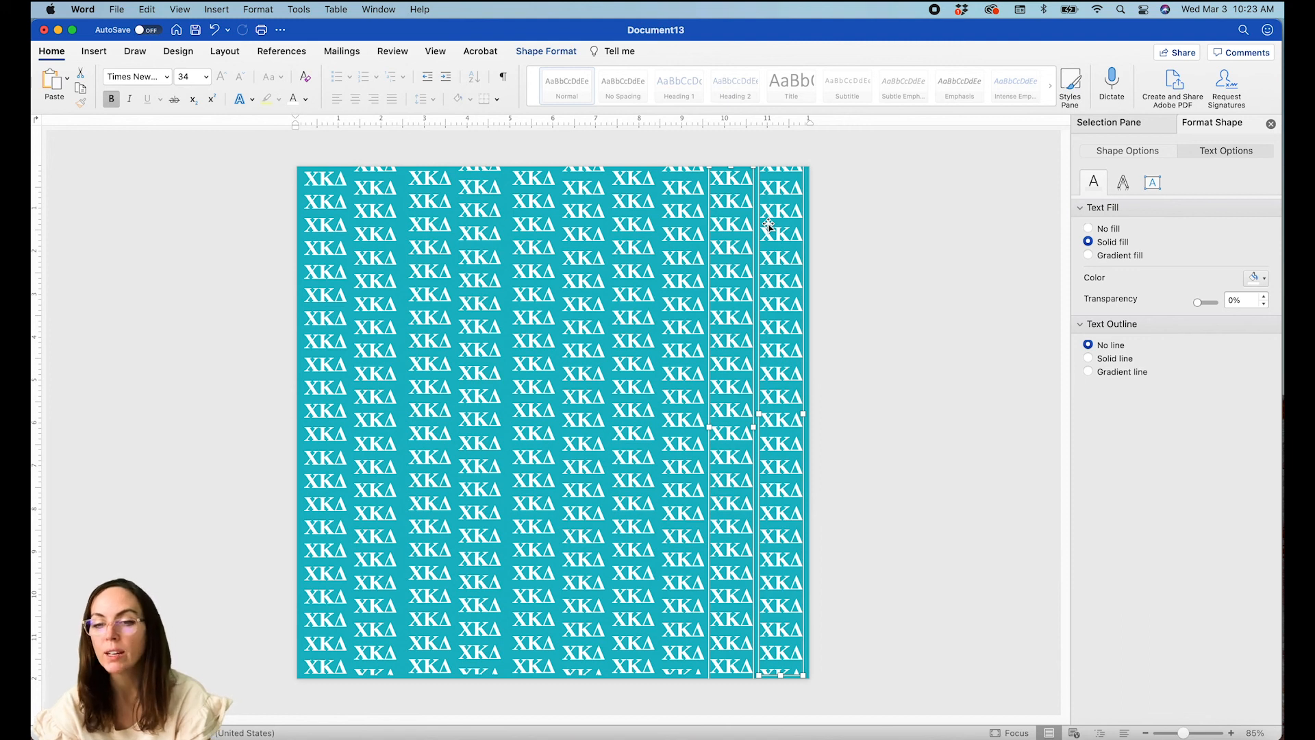
key("Down")
left_click(836, 203)
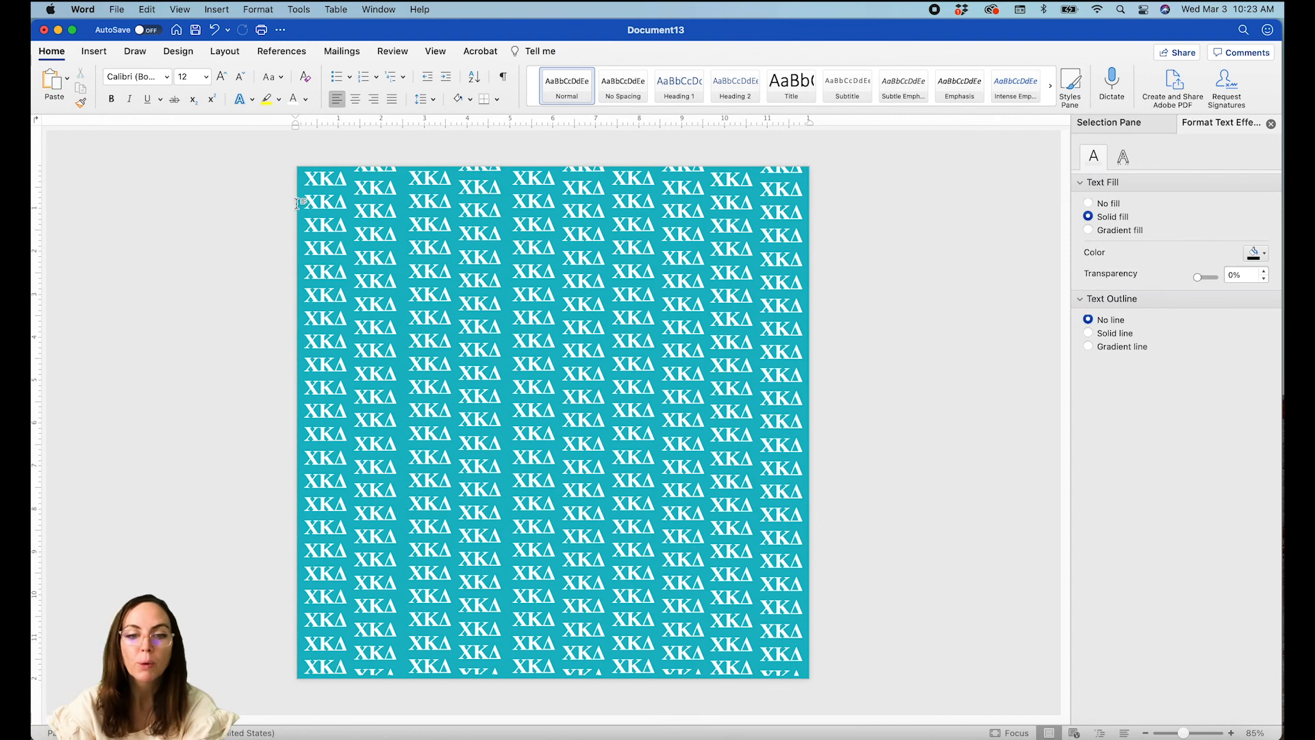
Lengthen the text boxes of the five vertically offset ΧΚΔ columns past the page's lower edge, to a height of about 12.66 inches.
left_click(787, 233)
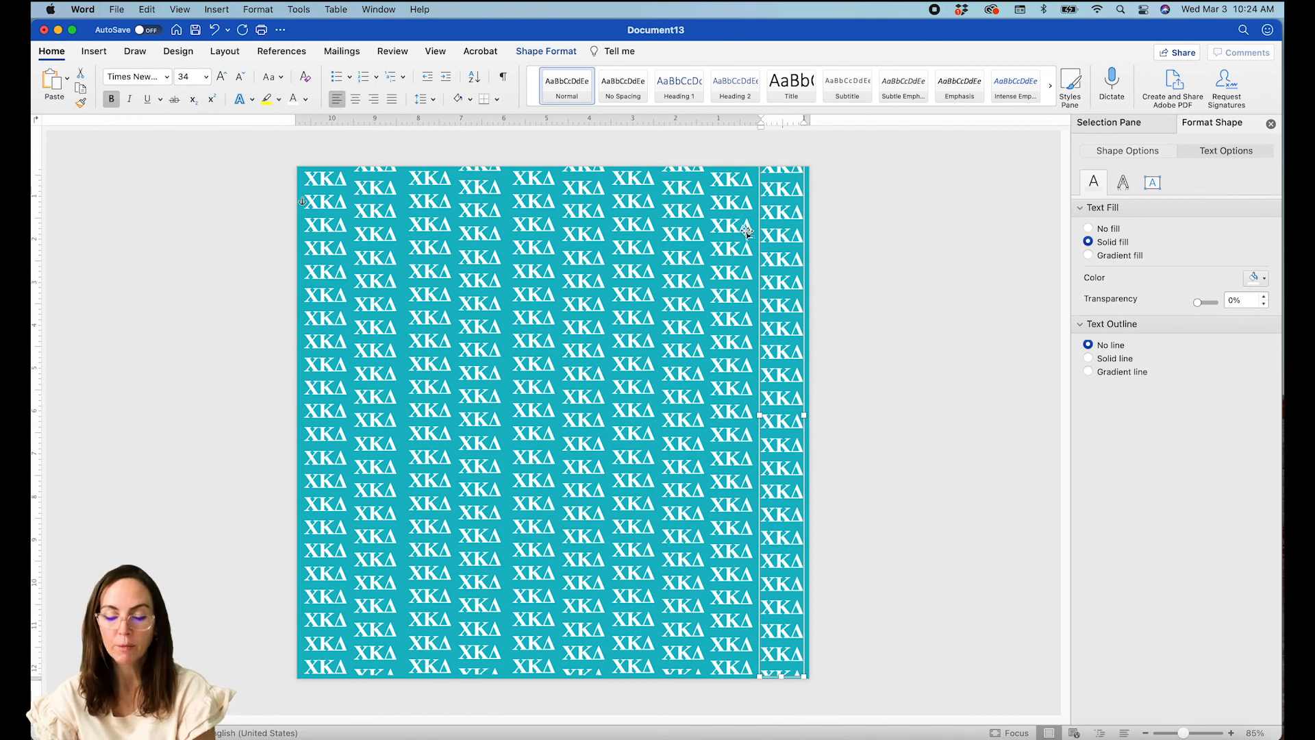
left_click(683, 228, "shift")
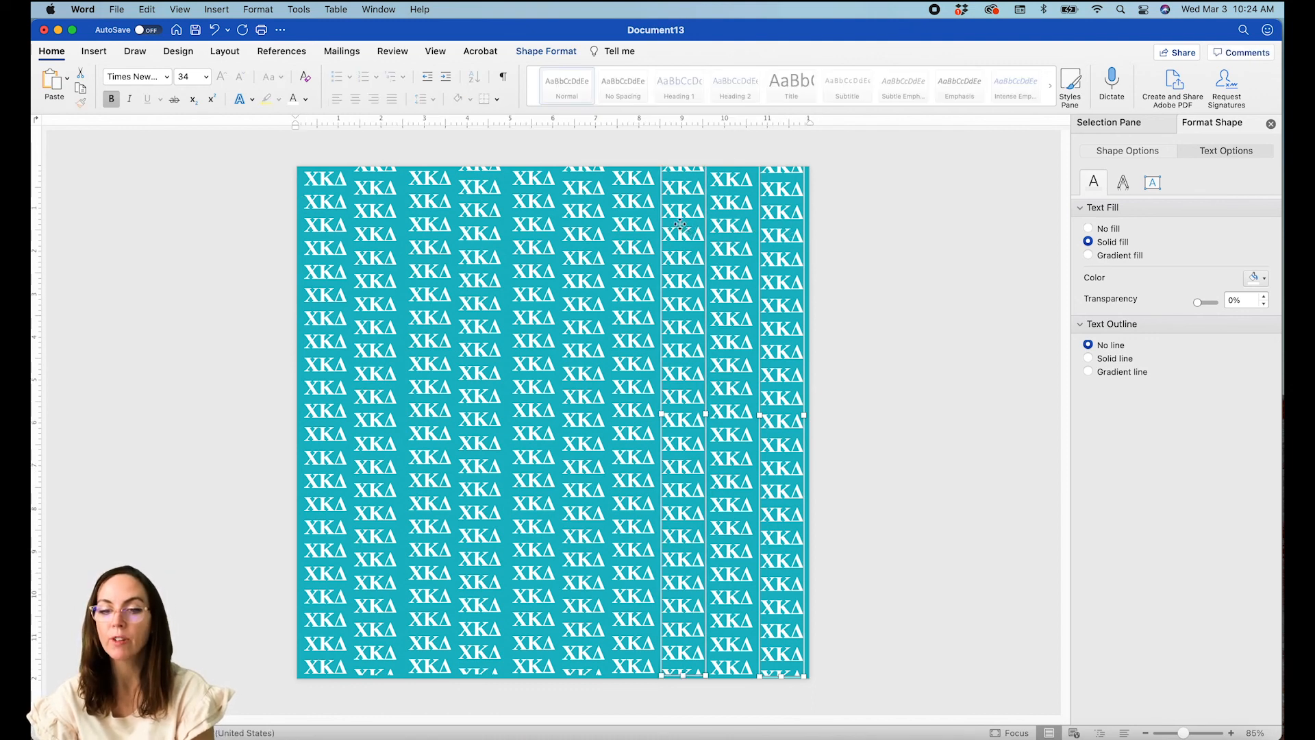
left_click(578, 216, "shift")
left_click(473, 216, "shift")
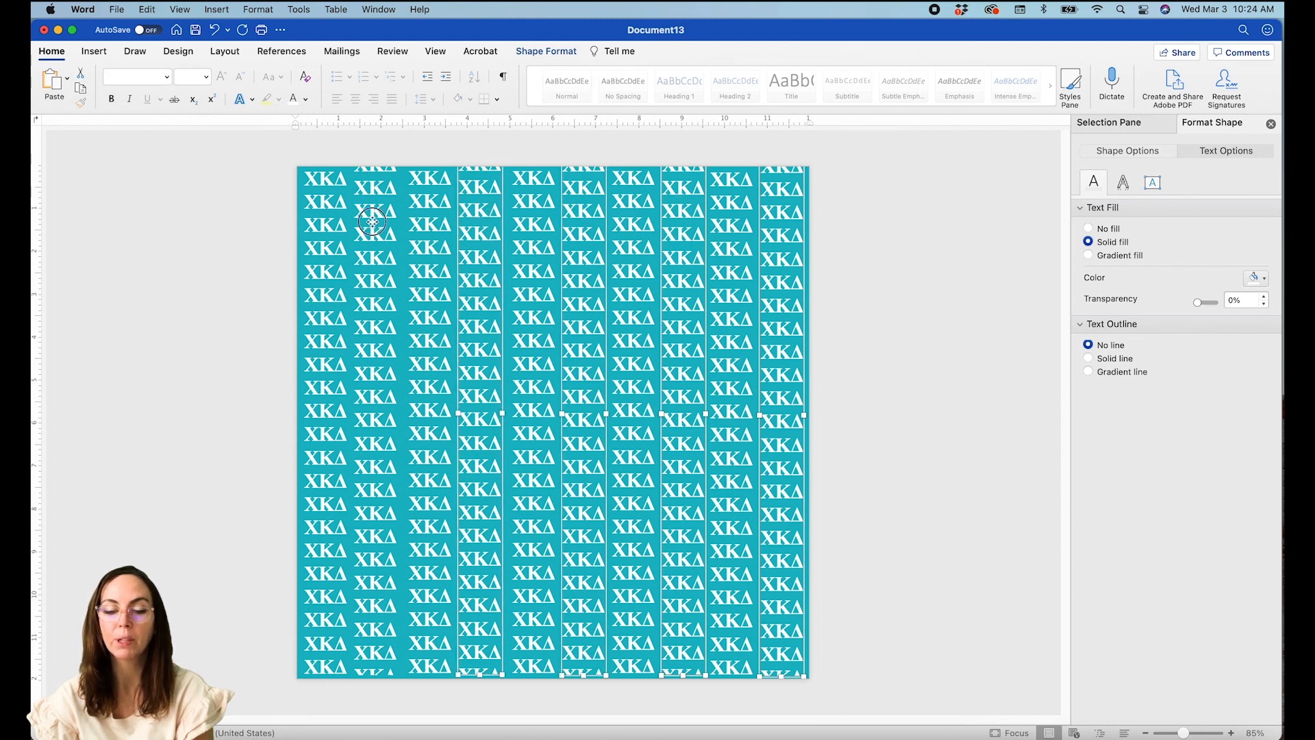
left_click(373, 221, "shift")
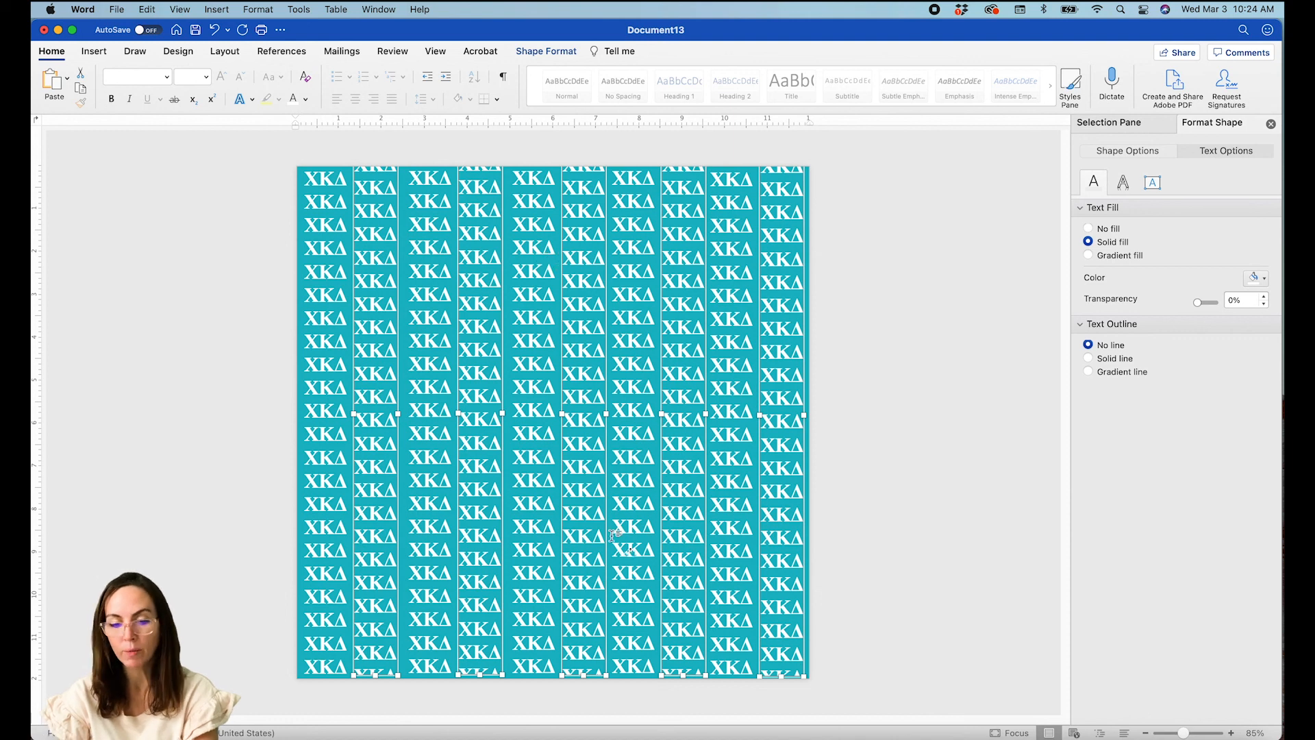
left_click_drag(374, 678, 374, 691)
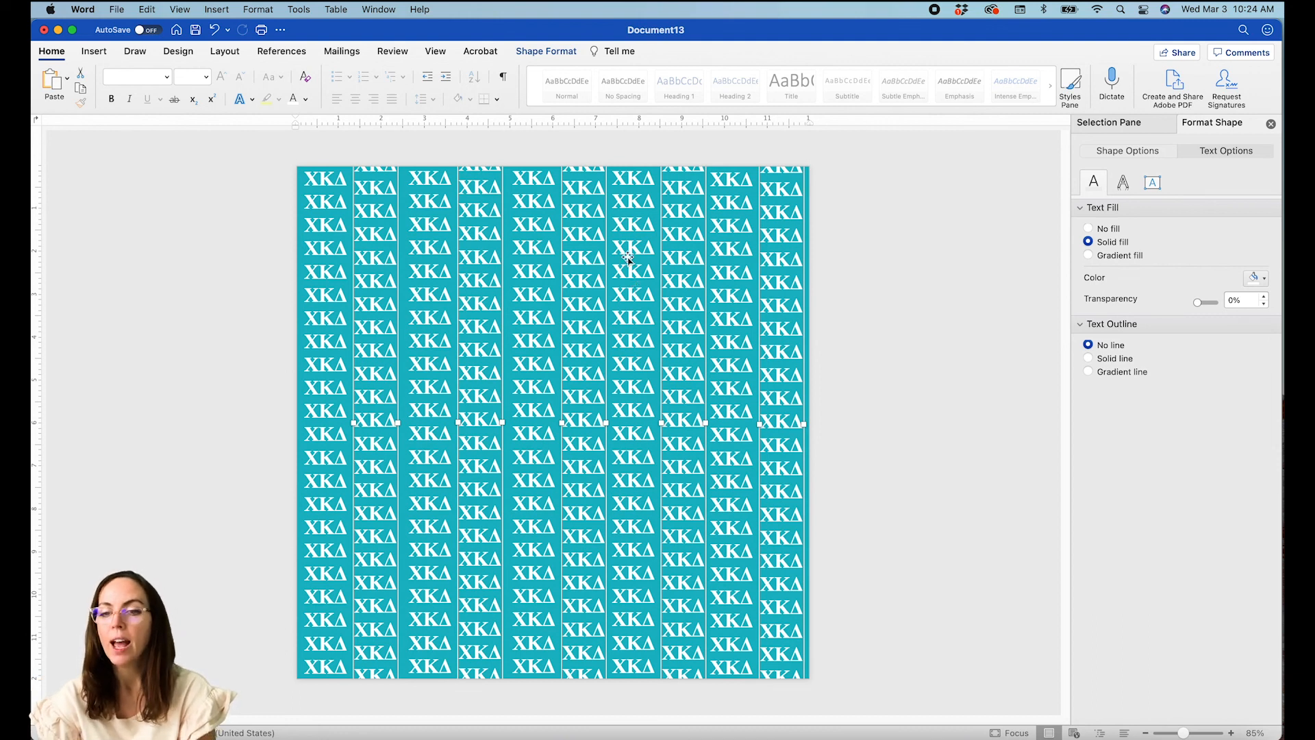
Align the five vertically offset ΧΚΔ columns to each other with Align Middle.
left_click(536, 59)
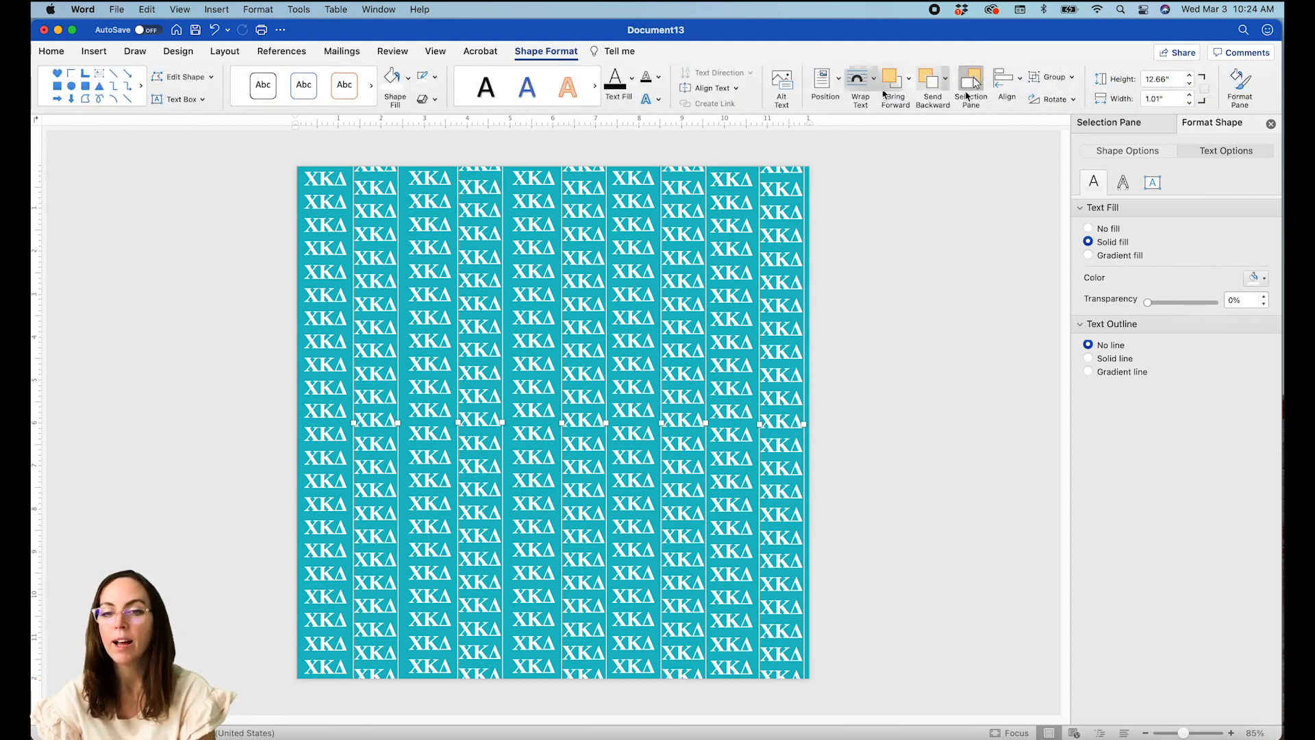
left_click(1011, 82)
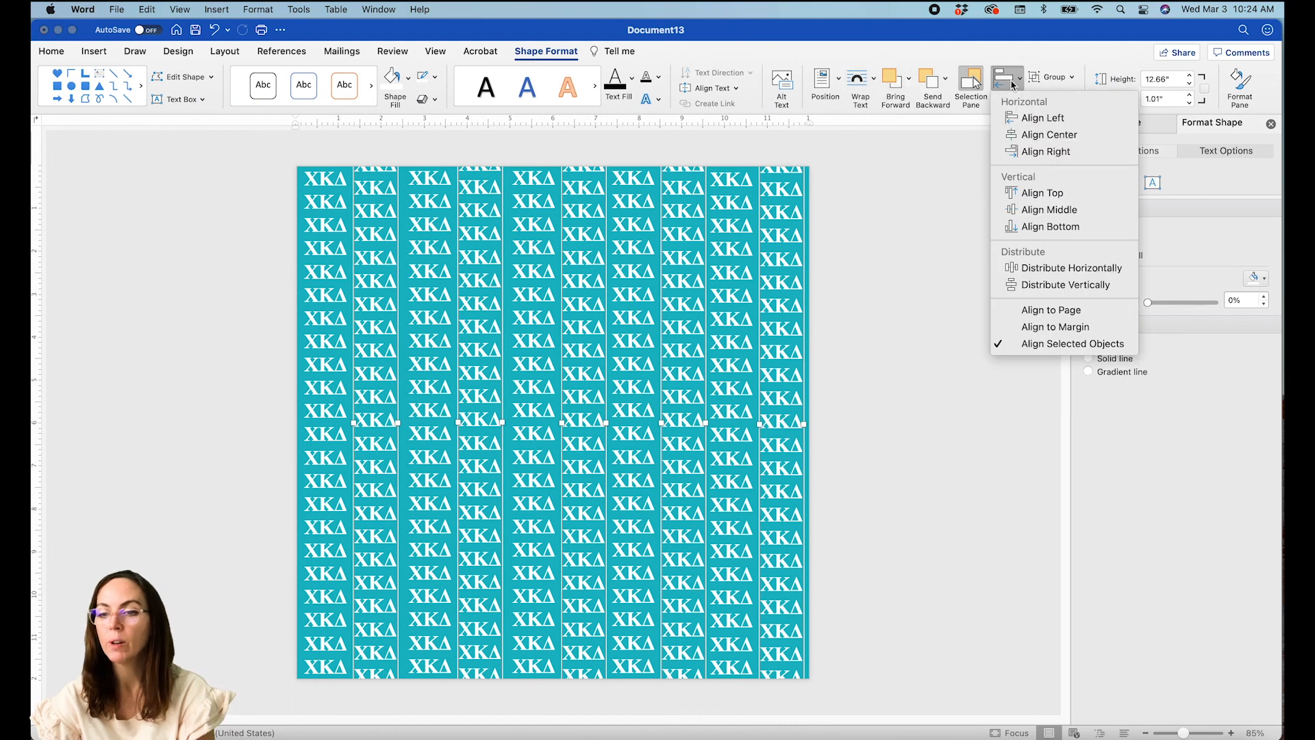
left_click(1032, 136)
key("super+z")
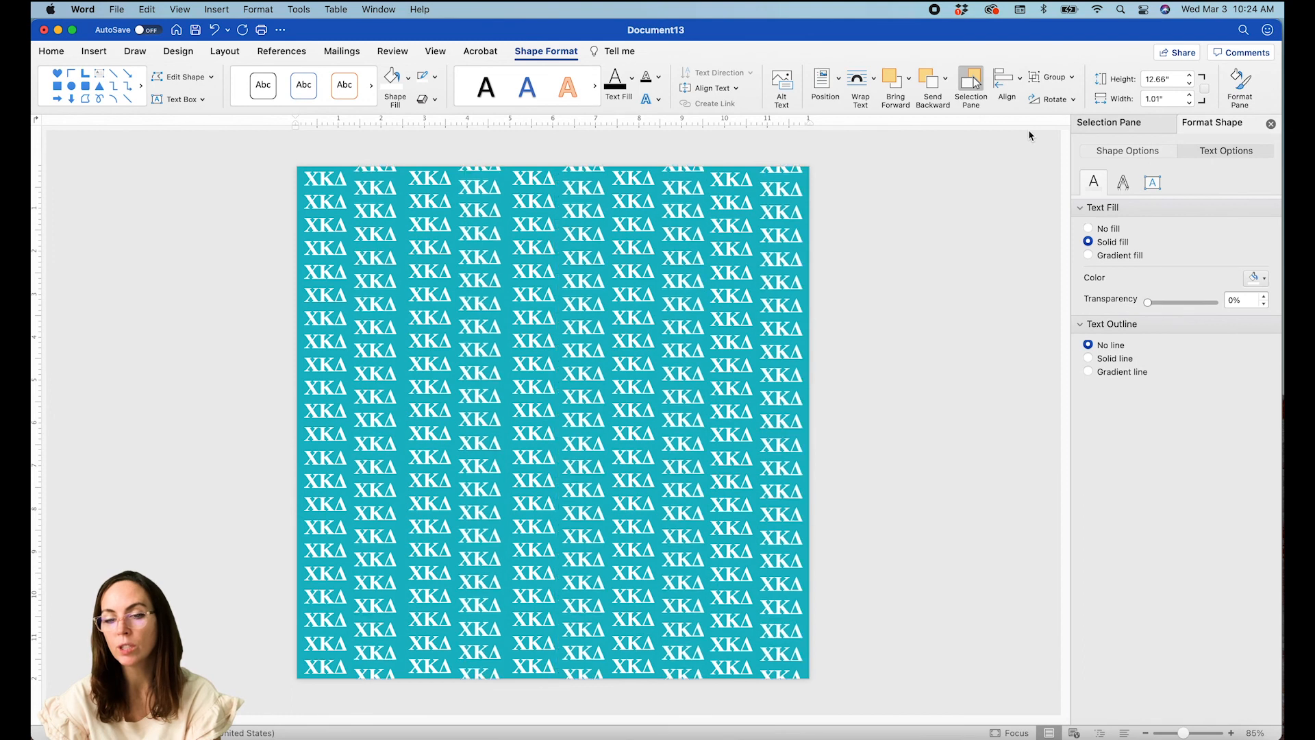
left_click(1005, 76)
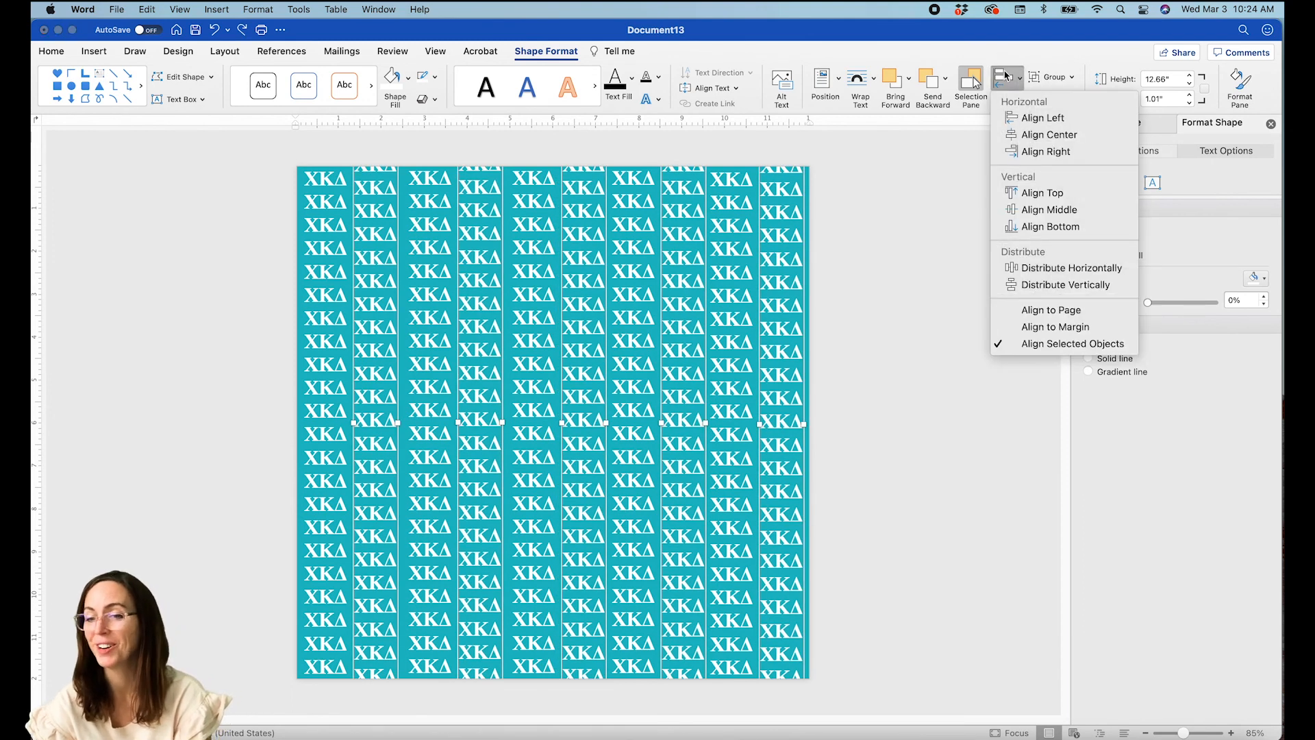
left_click(1027, 210)
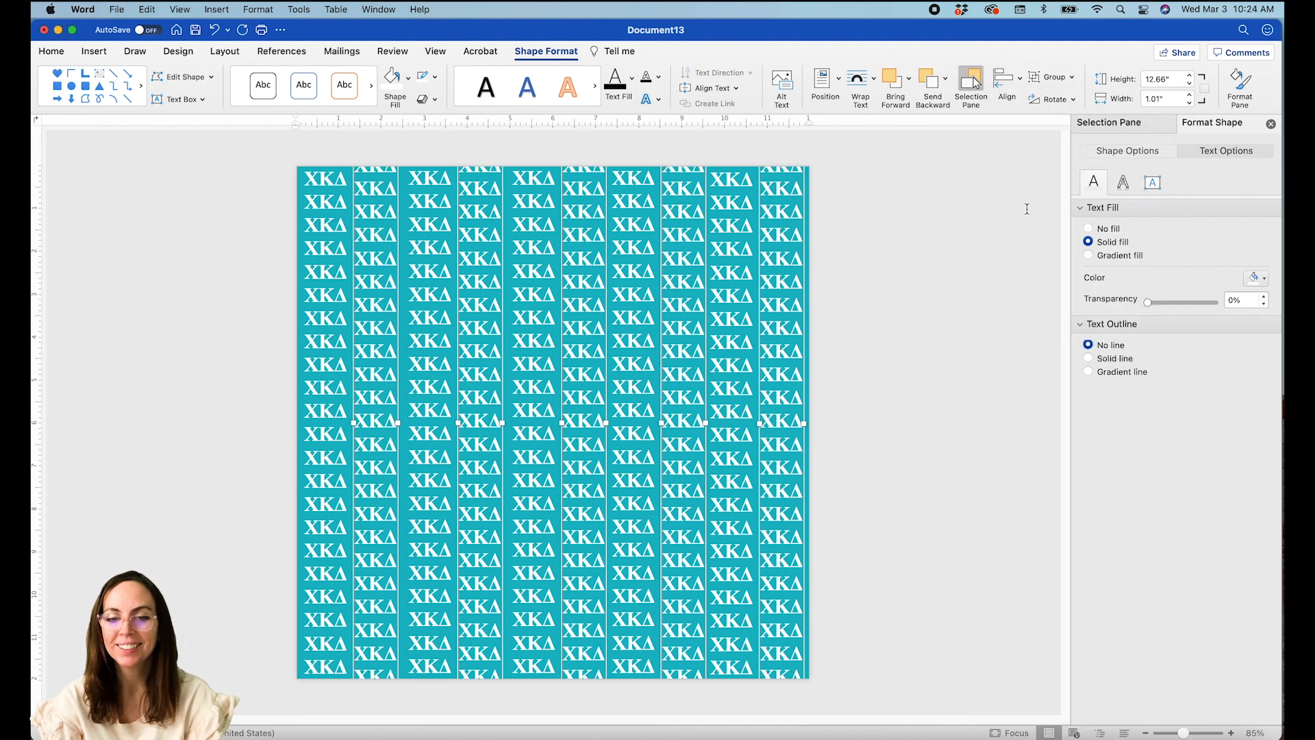
Align the other five ΧΚΔ columns, starting with the page's first column, to each other with Align Middle.
left_click(731, 202)
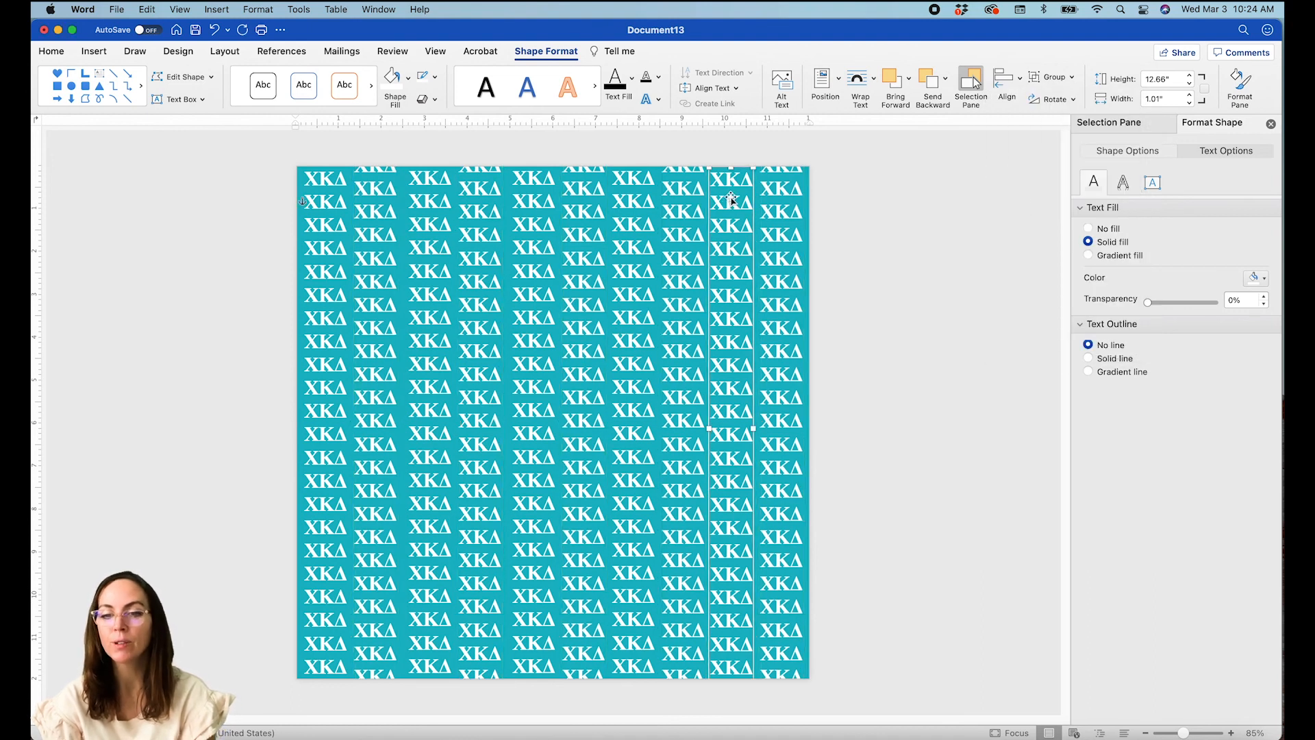
left_click(633, 204, "shift")
left_click(541, 221, "shift")
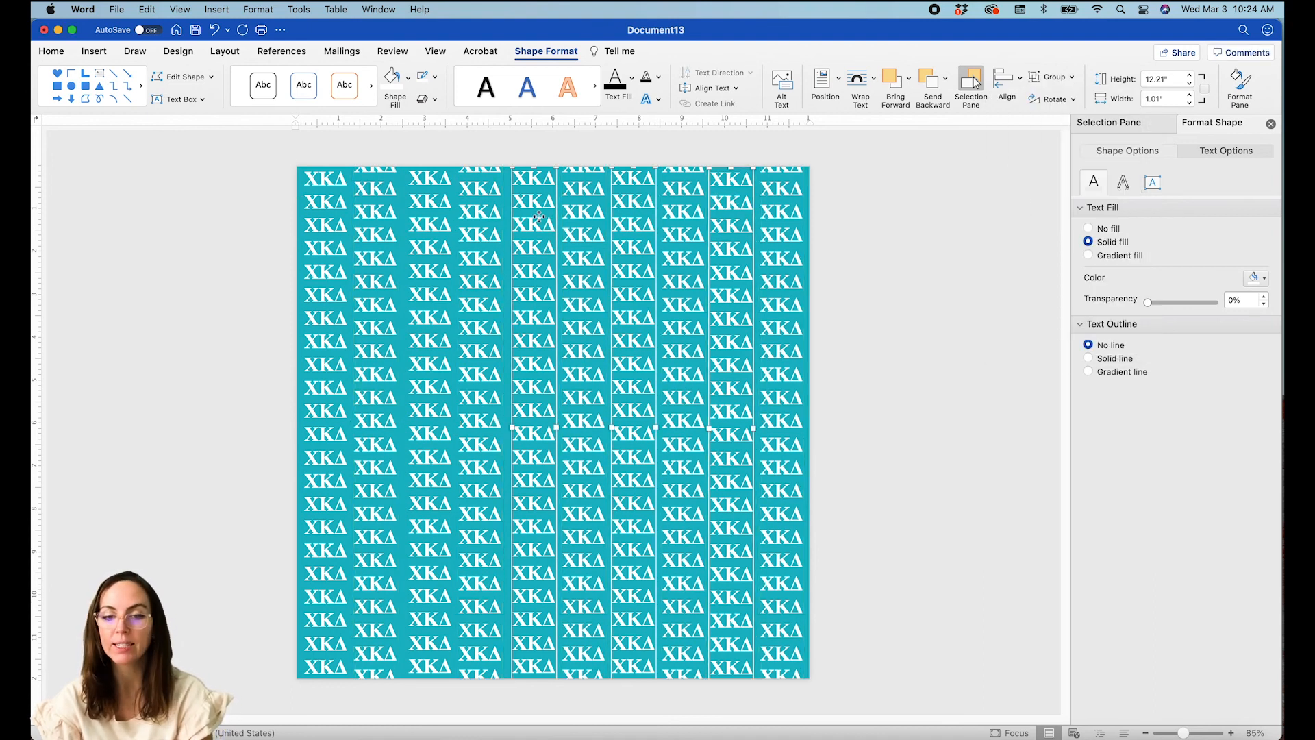
left_click(422, 231, "shift")
left_click(334, 237, "shift")
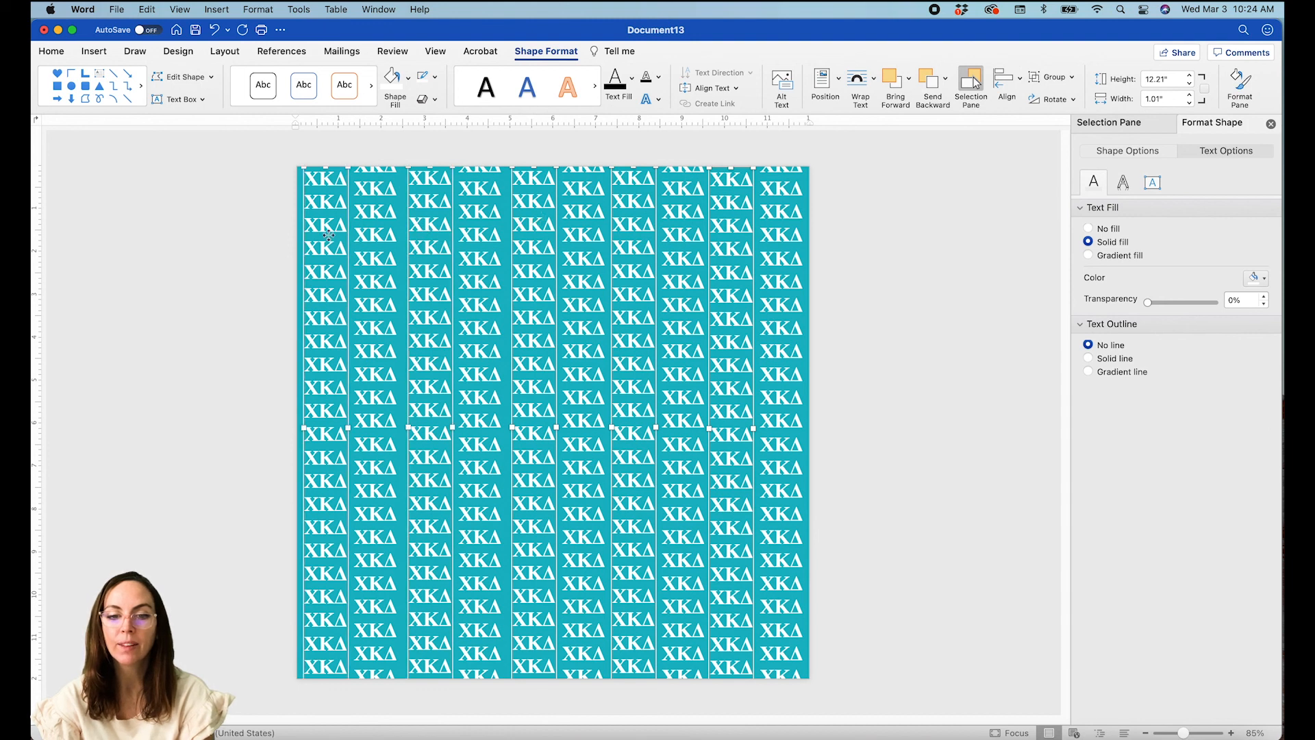
left_click(1007, 79)
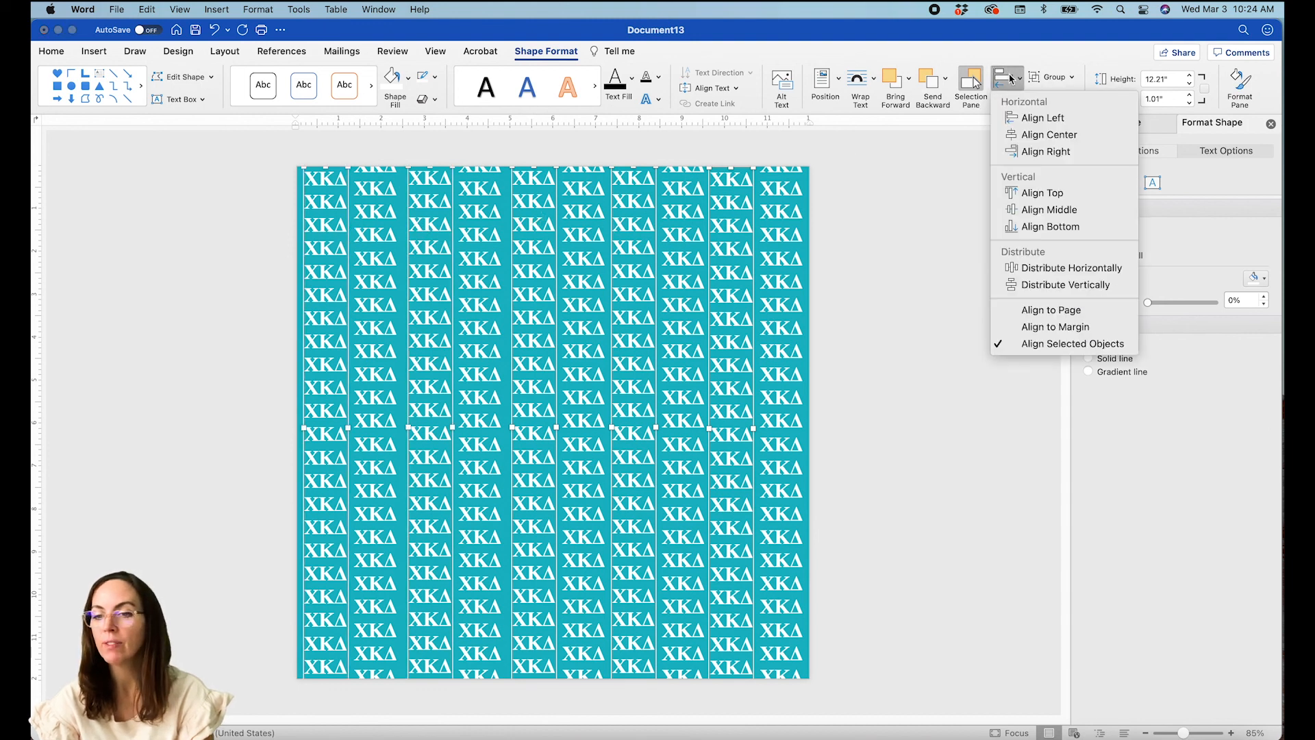
left_click(1041, 209)
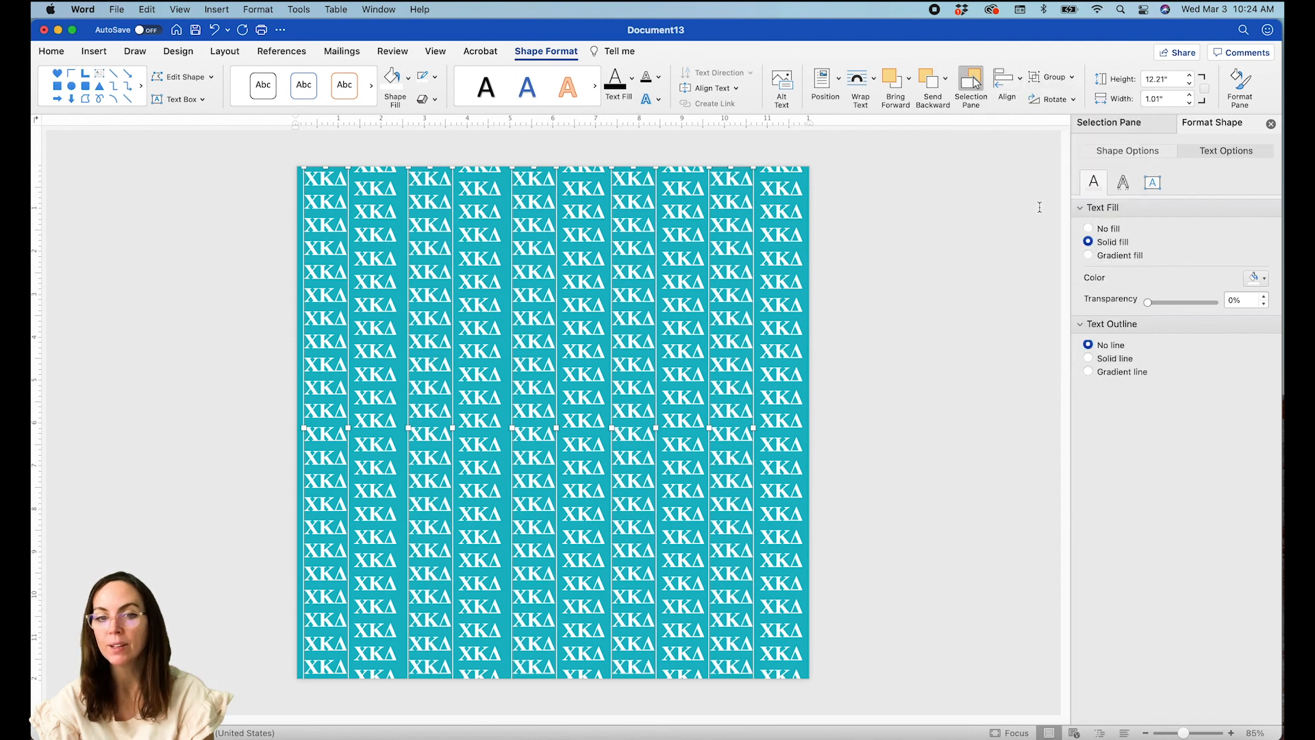
left_click(915, 212)
Space all ten ΧΚΔ columns evenly across the page with Distribute Horizontally.
left_click(339, 235)
left_click(373, 231, "shift")
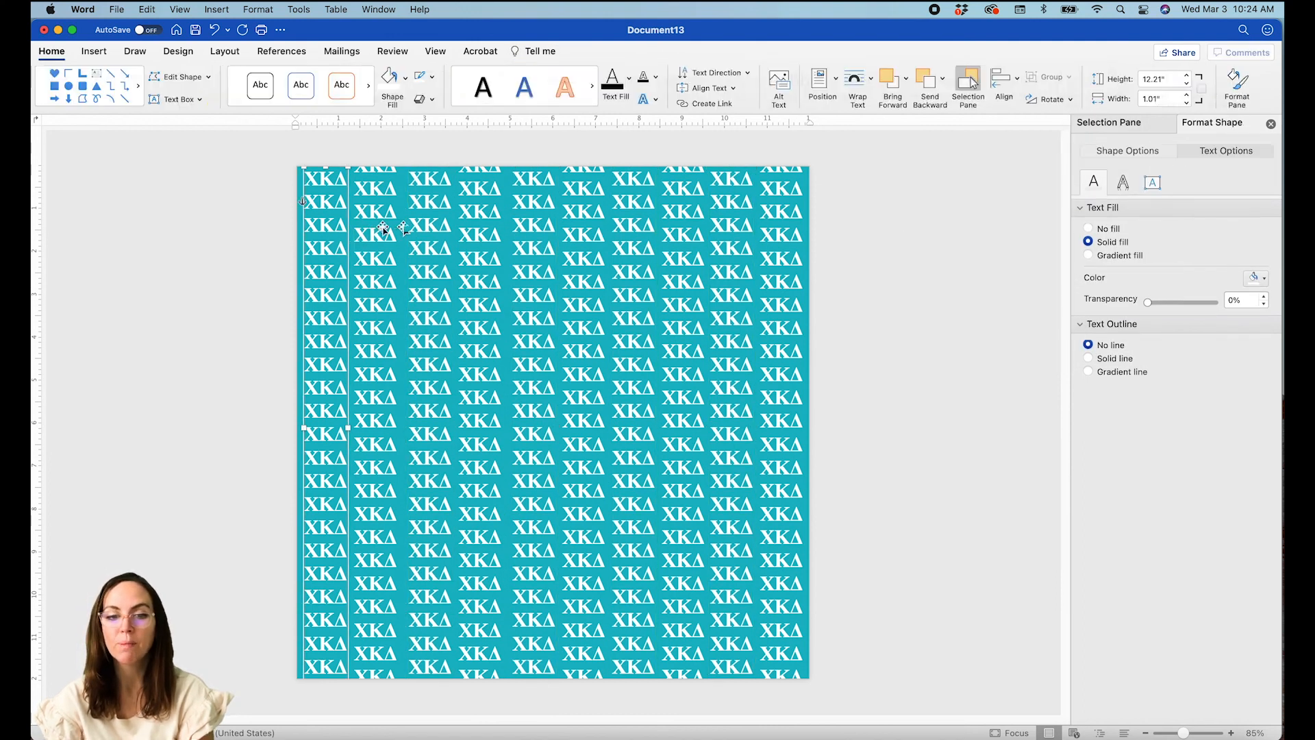
left_click(428, 230, "shift")
left_click(474, 228, "shift")
left_click(517, 230, "shift")
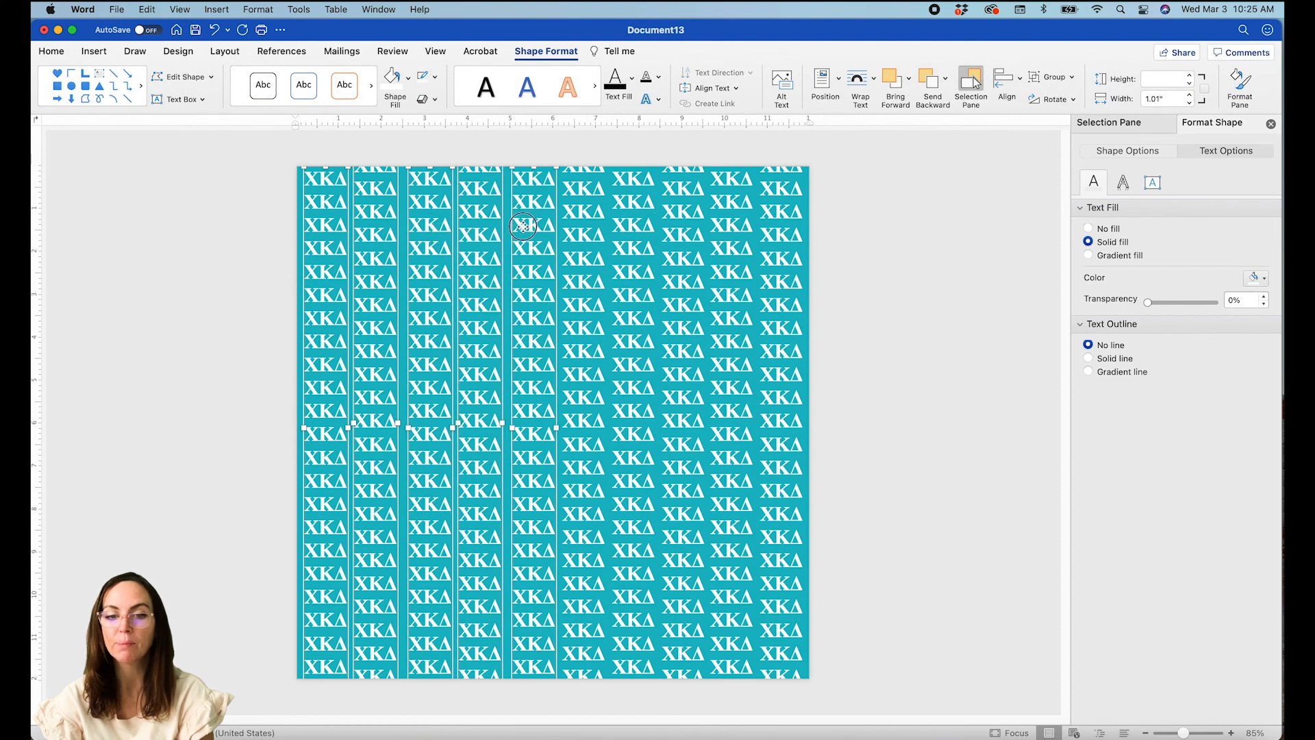
left_click(579, 231, "shift")
left_click(632, 231, "shift")
left_click(682, 235, "shift")
left_click(730, 237, "shift")
left_click(782, 233, "shift")
left_click(1016, 78)
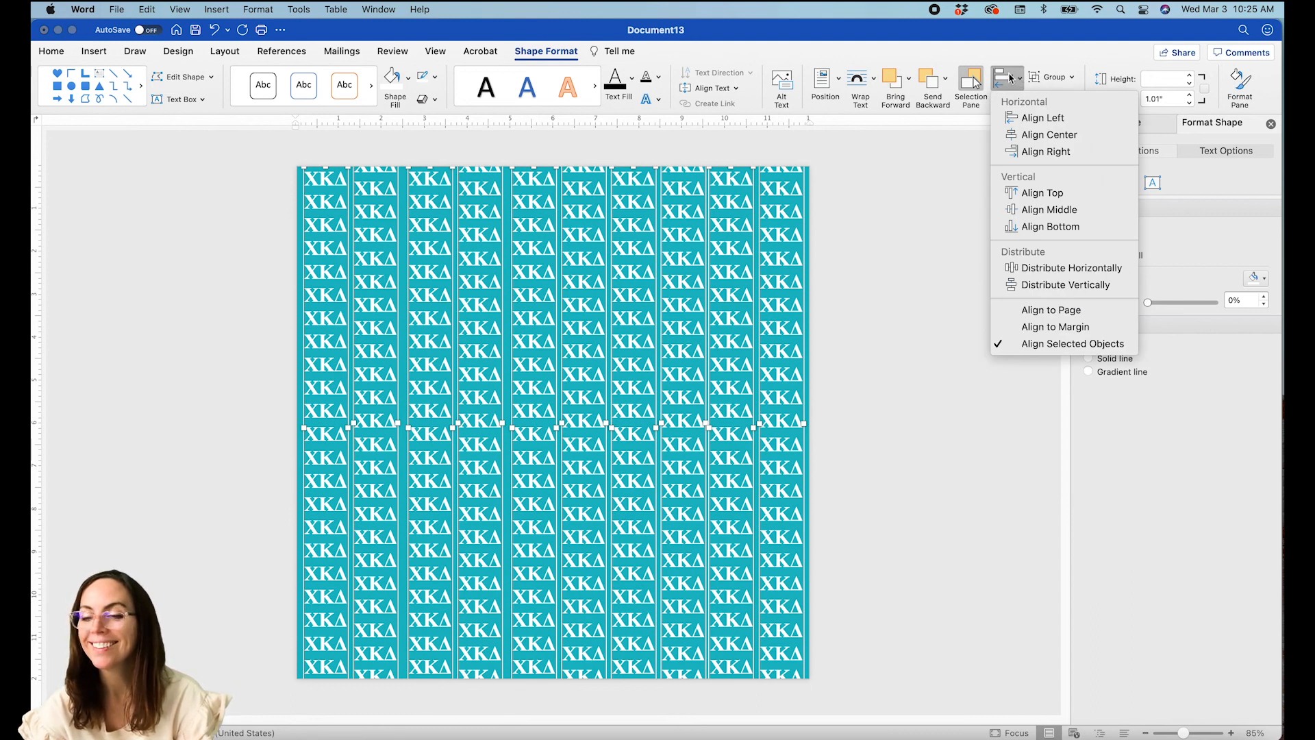
left_click(1020, 269)
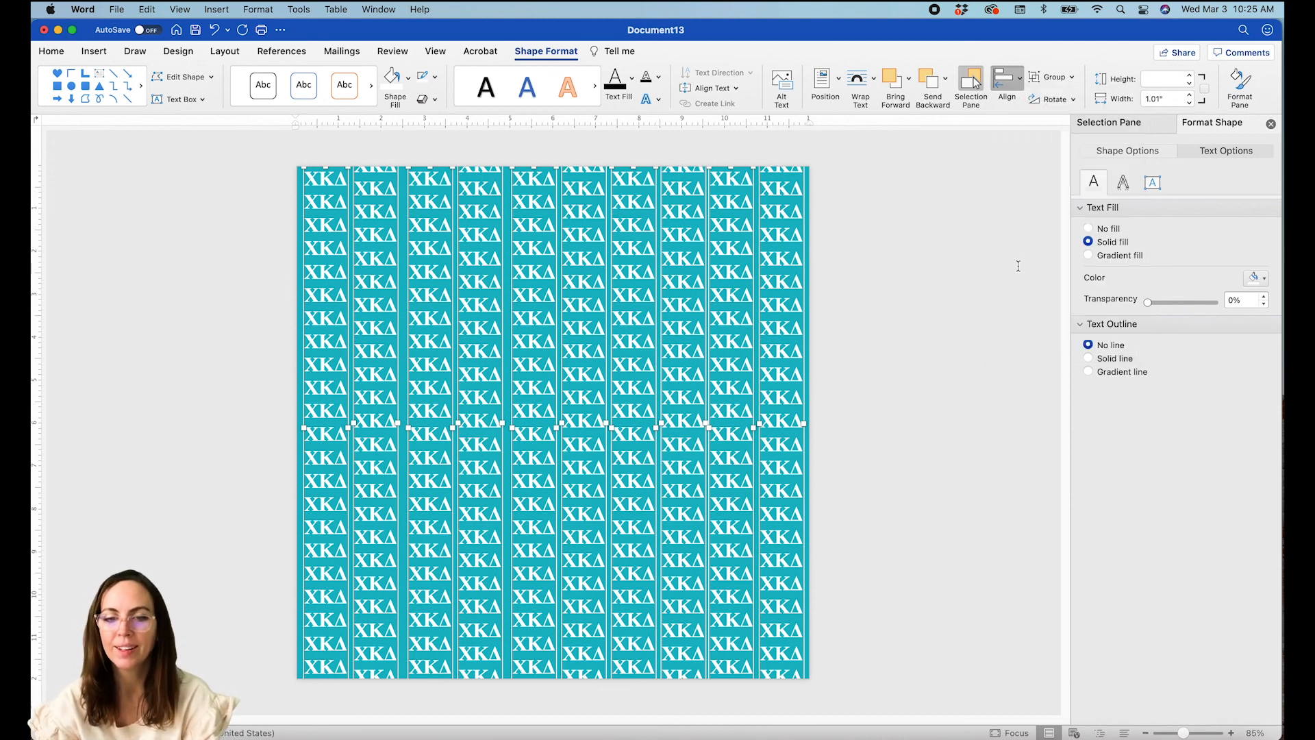
left_click(879, 267)
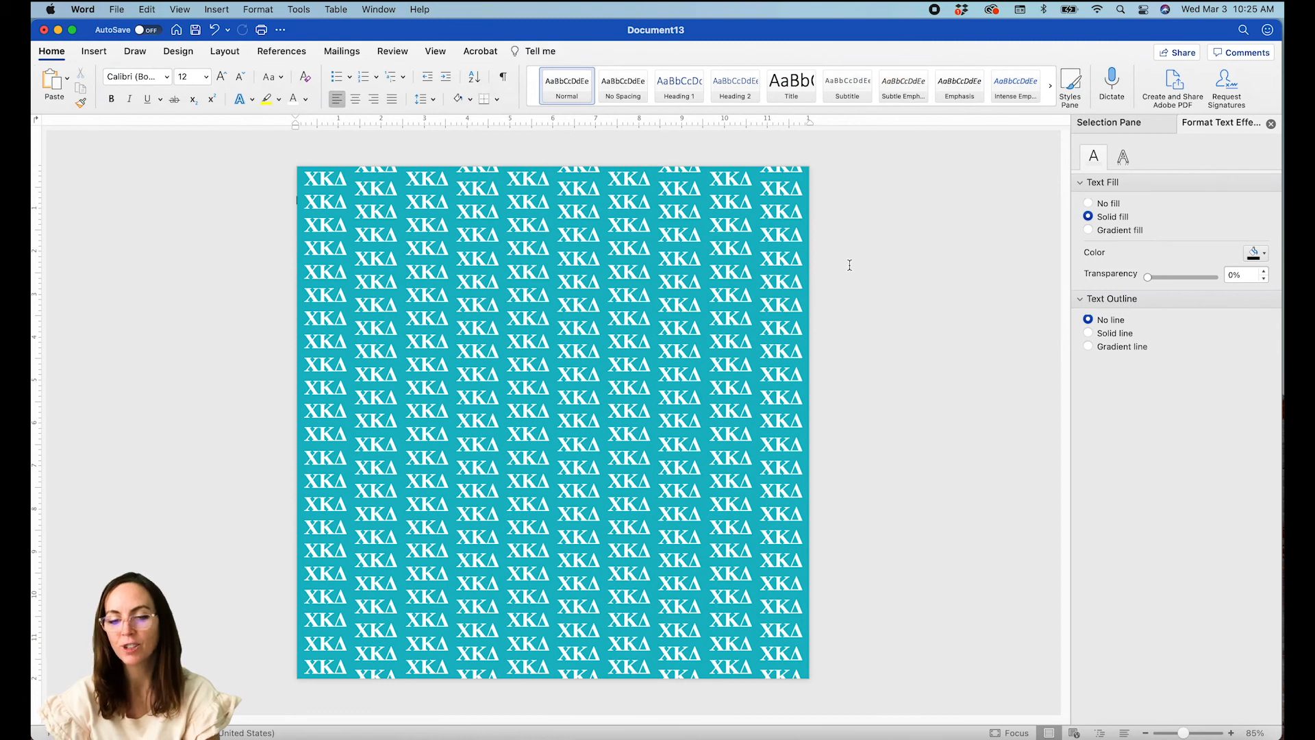